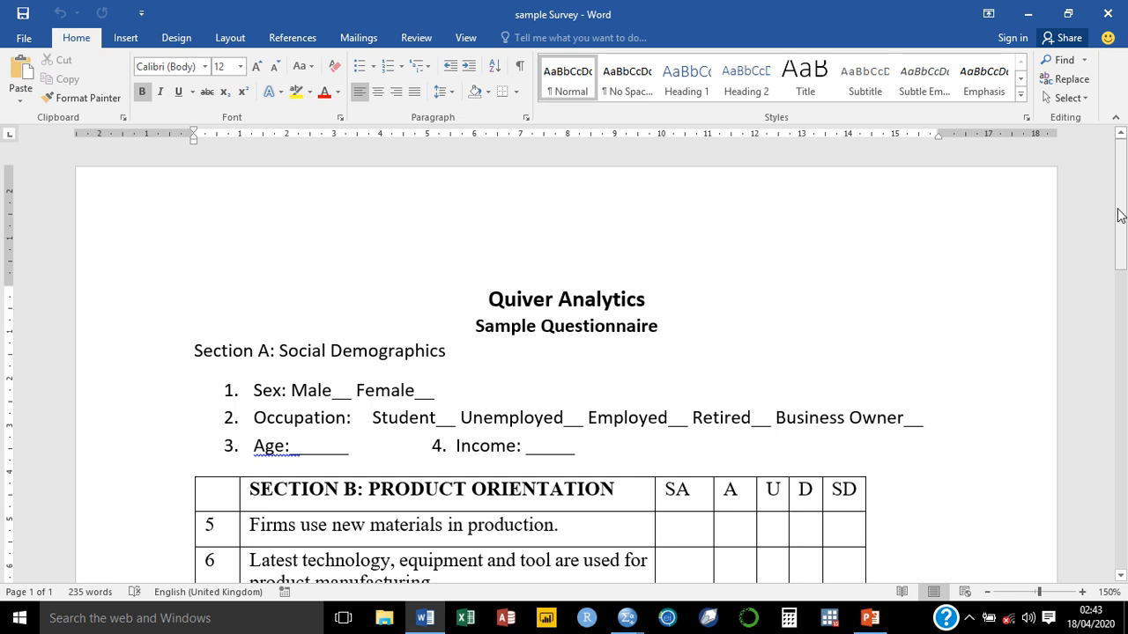
Look through the sample questionnaire and examine the Section A questions on sex, occupation, age and income
left_click_drag(1120, 215, 1121, 529)
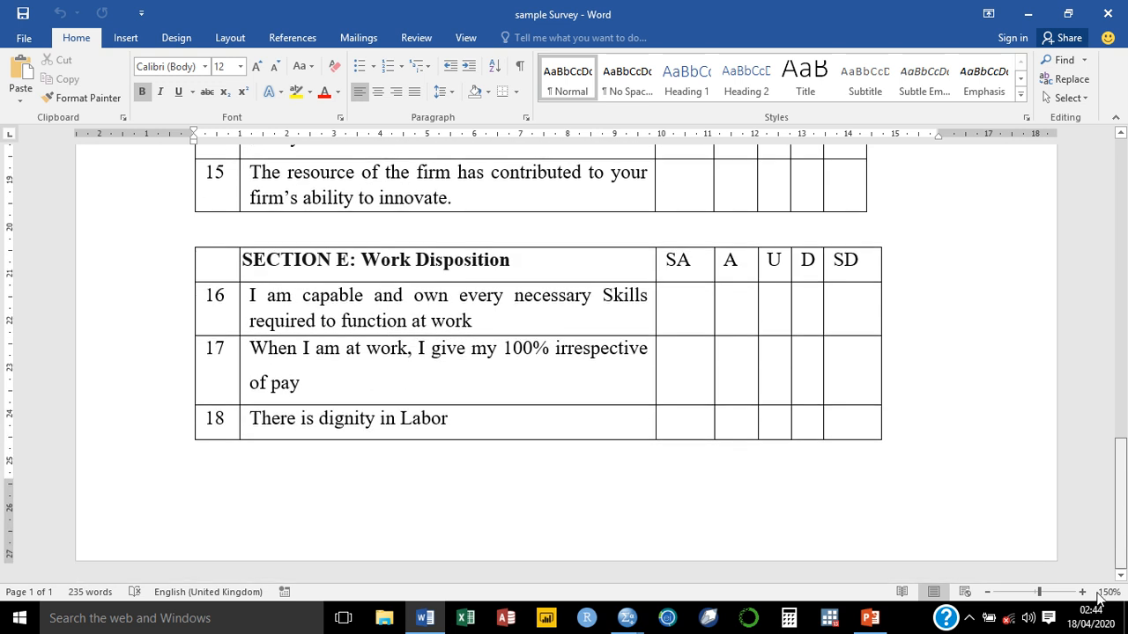
left_click_drag(1114, 476, 1115, 176)
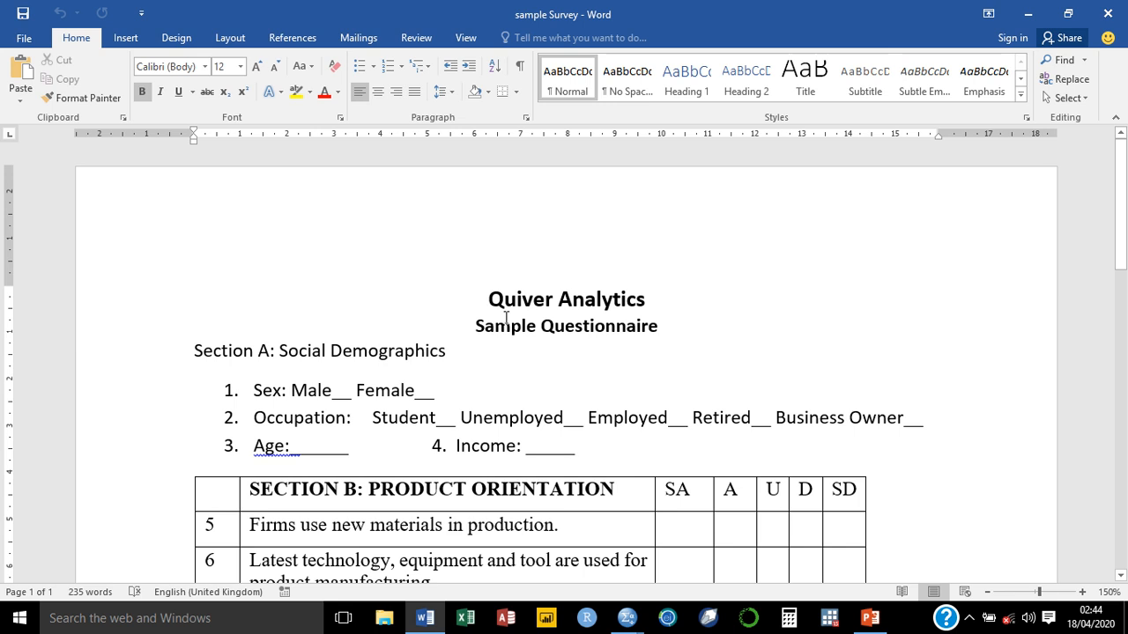
left_click(255, 390)
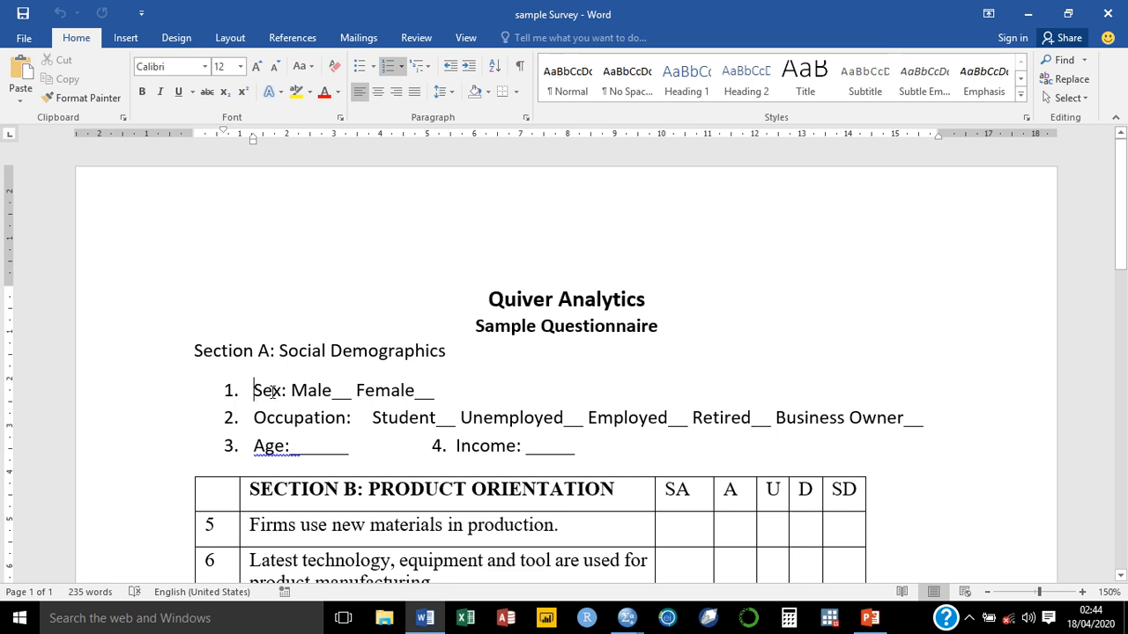
left_click(308, 390, "shift")
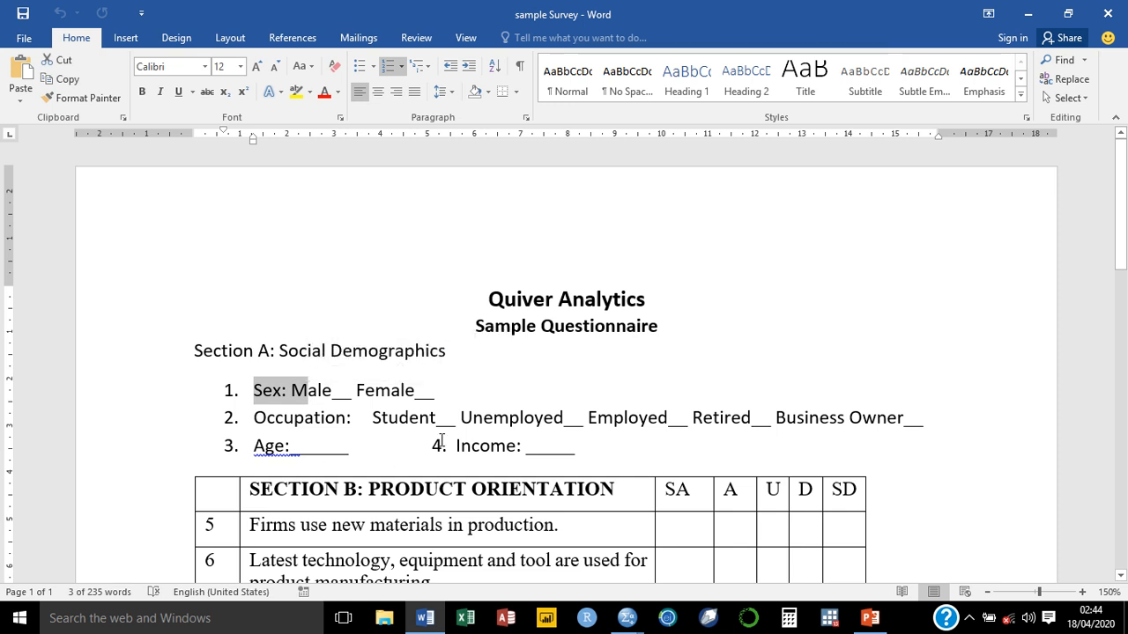
left_click(367, 440)
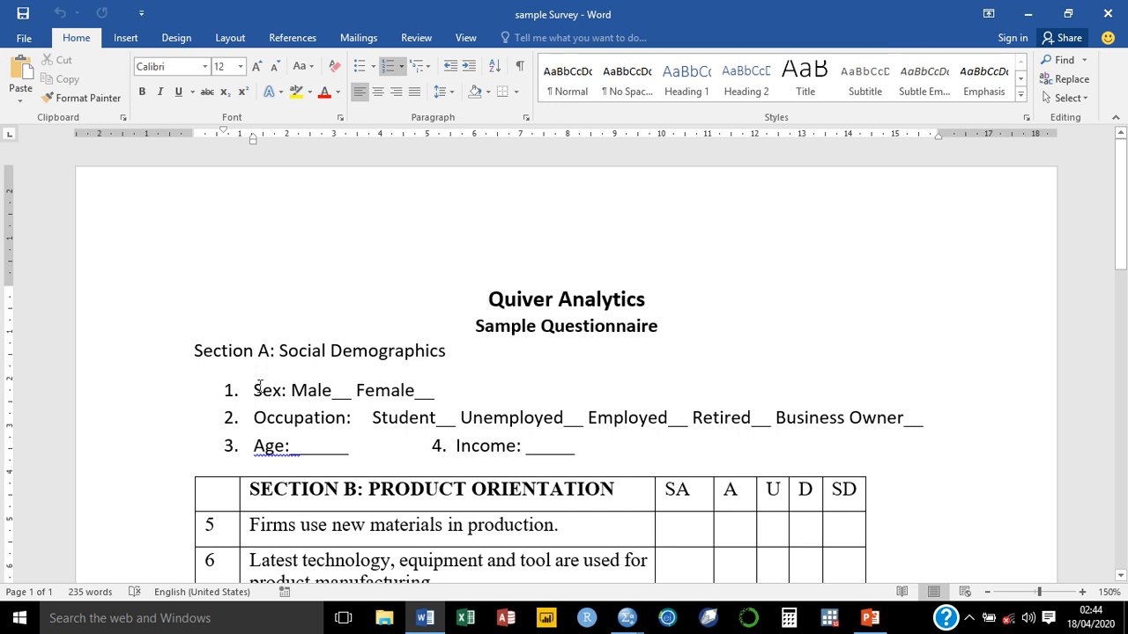
left_click_drag(259, 388, 458, 421)
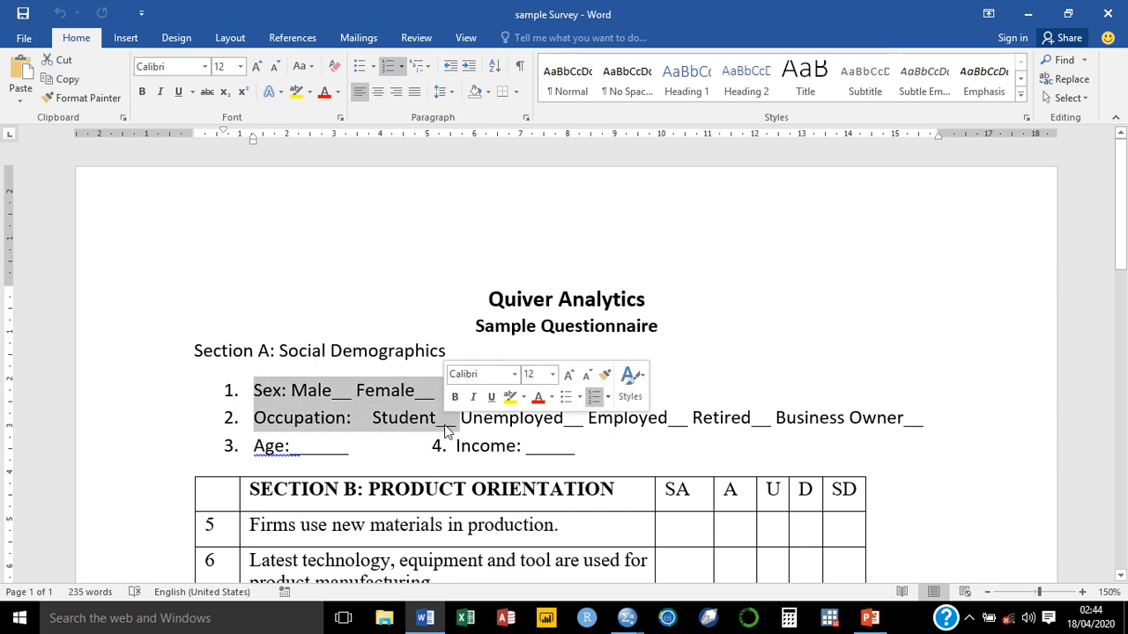
left_click(546, 454)
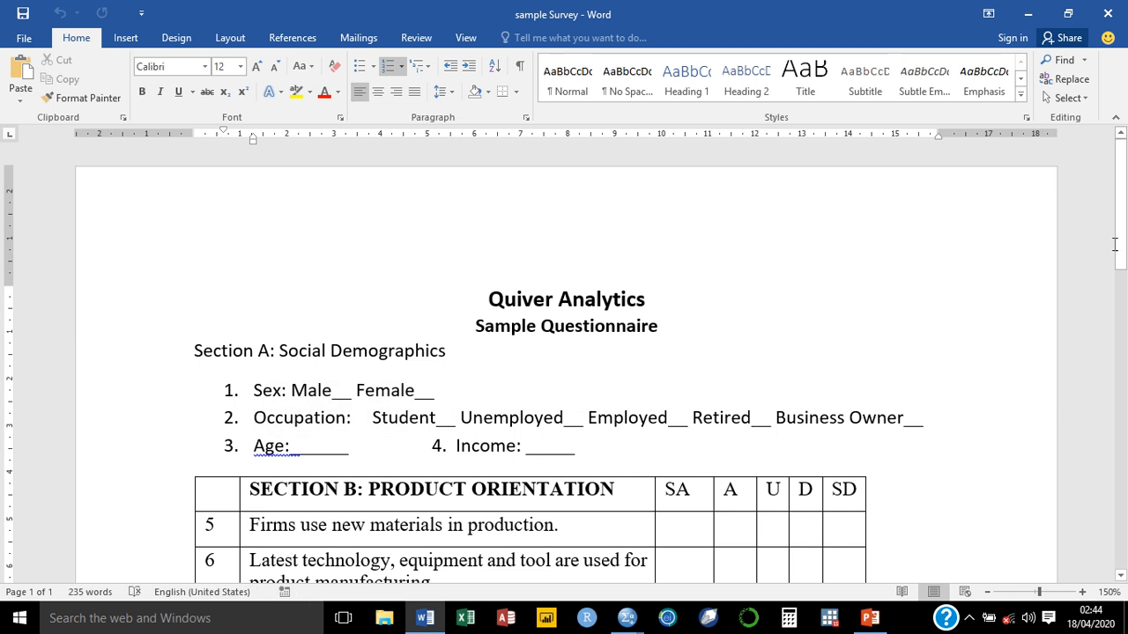
Examine the questionnaire's Sections B to E, including their headings, numbered statements and SA to SD response columns
left_click_drag(1116, 244, 1123, 309)
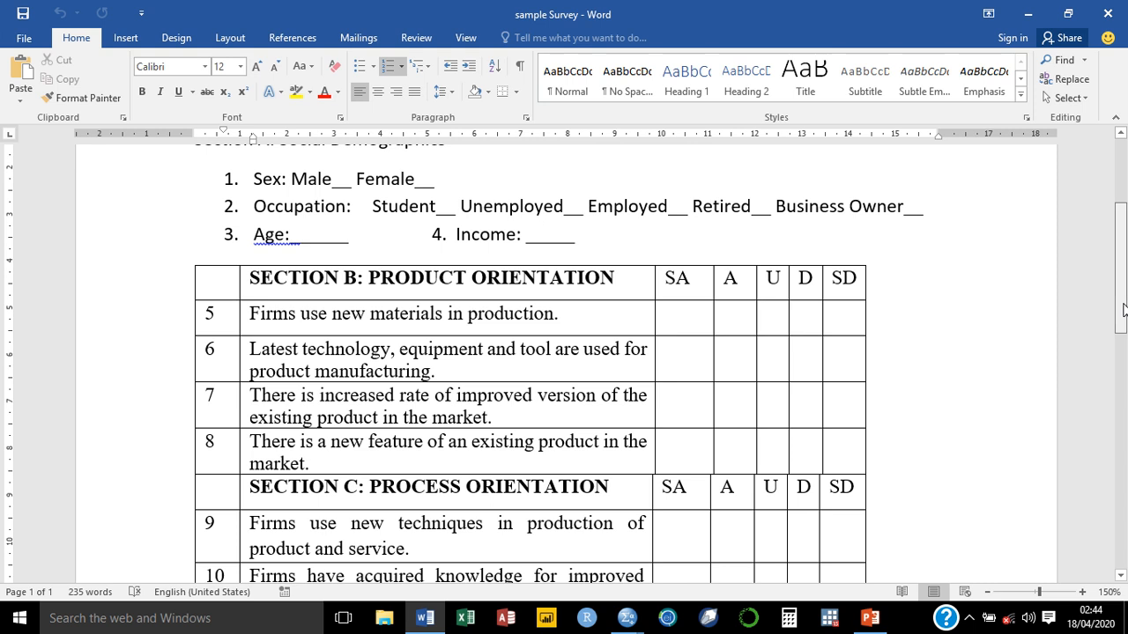
scroll(793, 264, "down", 2)
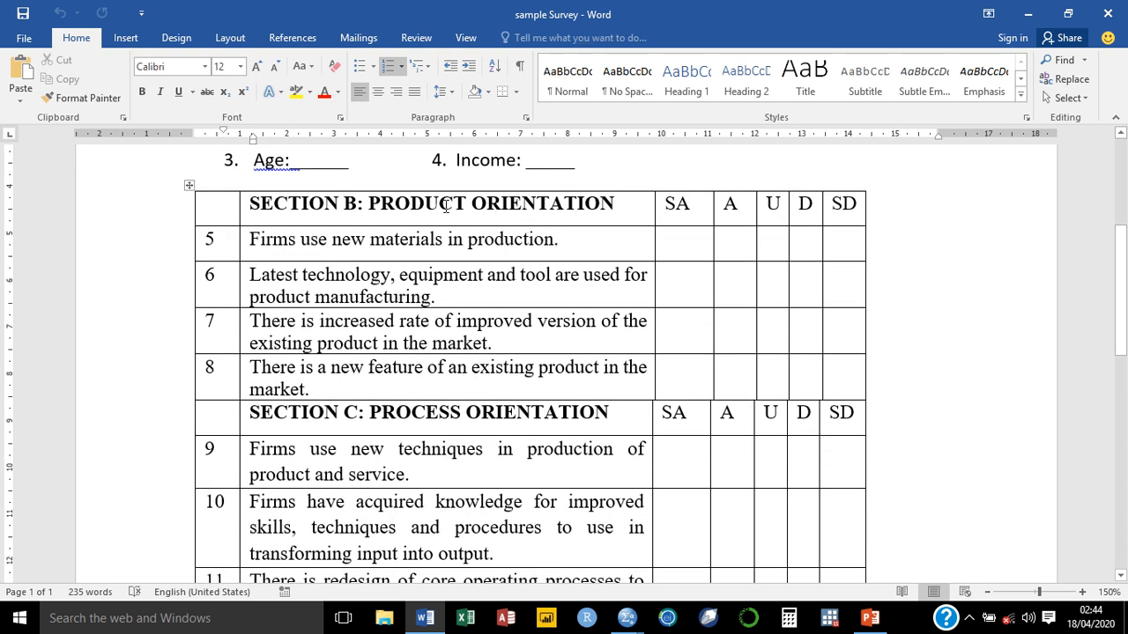
left_click(445, 206)
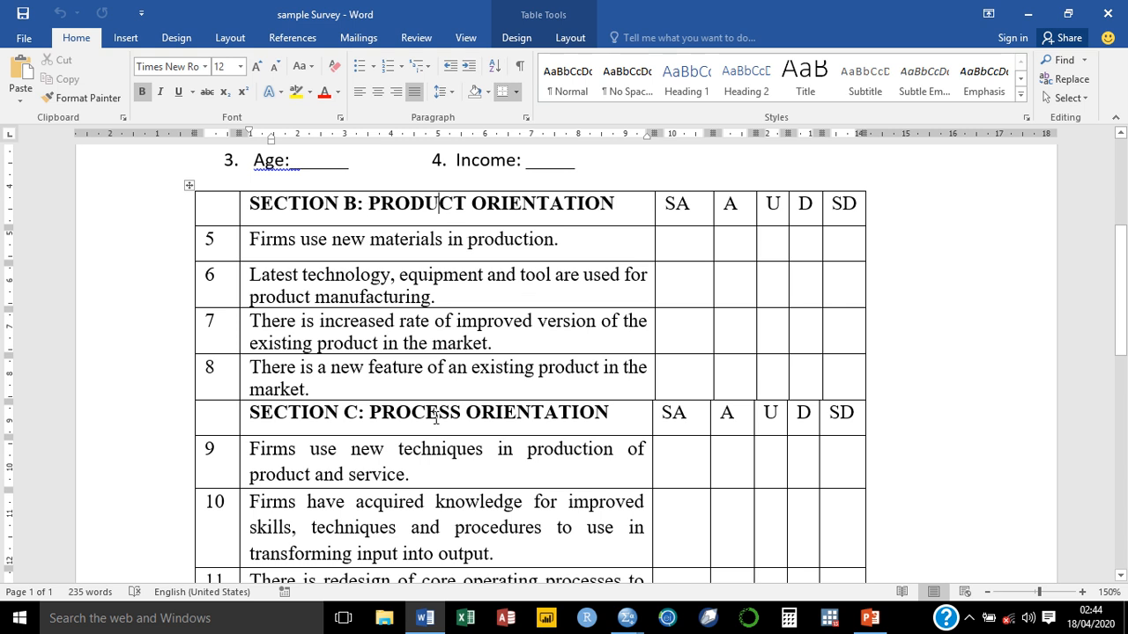
left_click(438, 412)
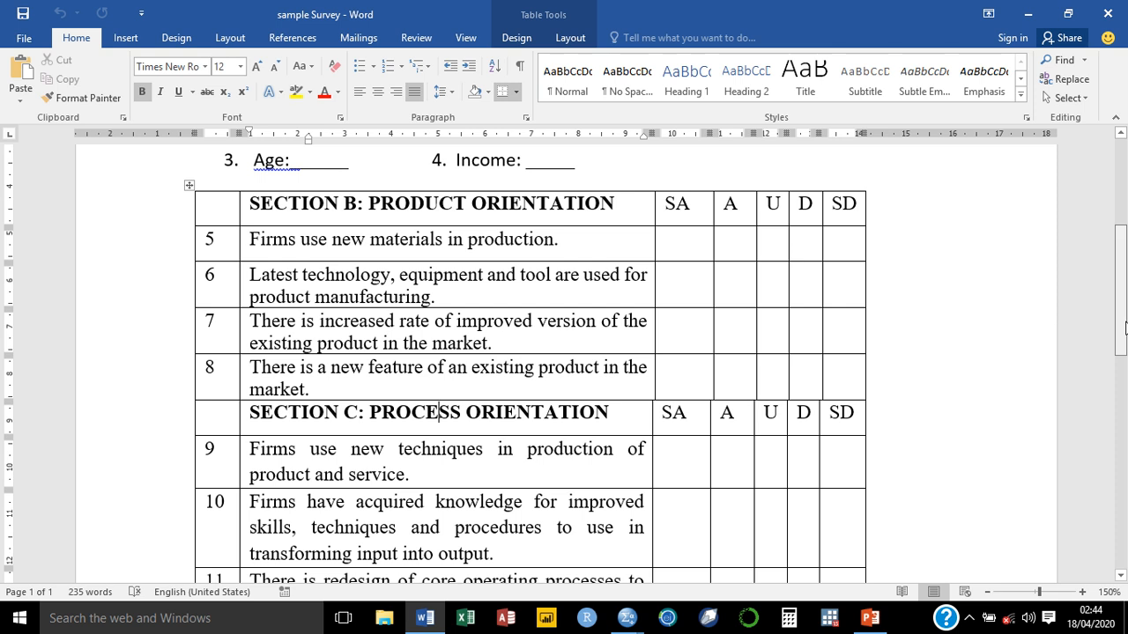
left_click_drag(1121, 326, 1123, 442)
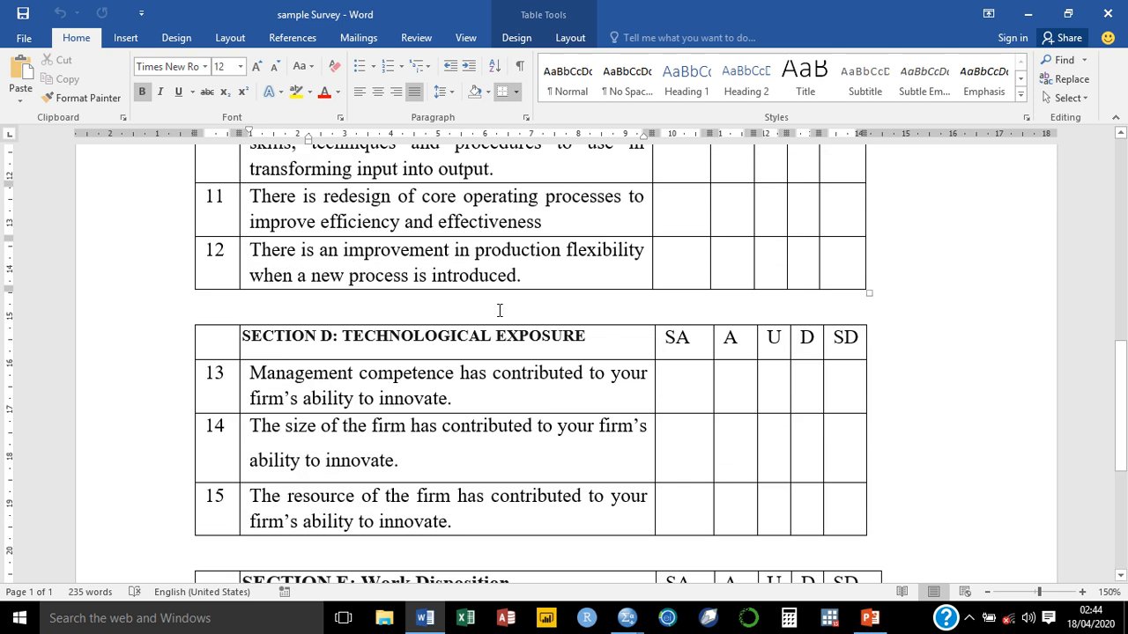
left_click(488, 339)
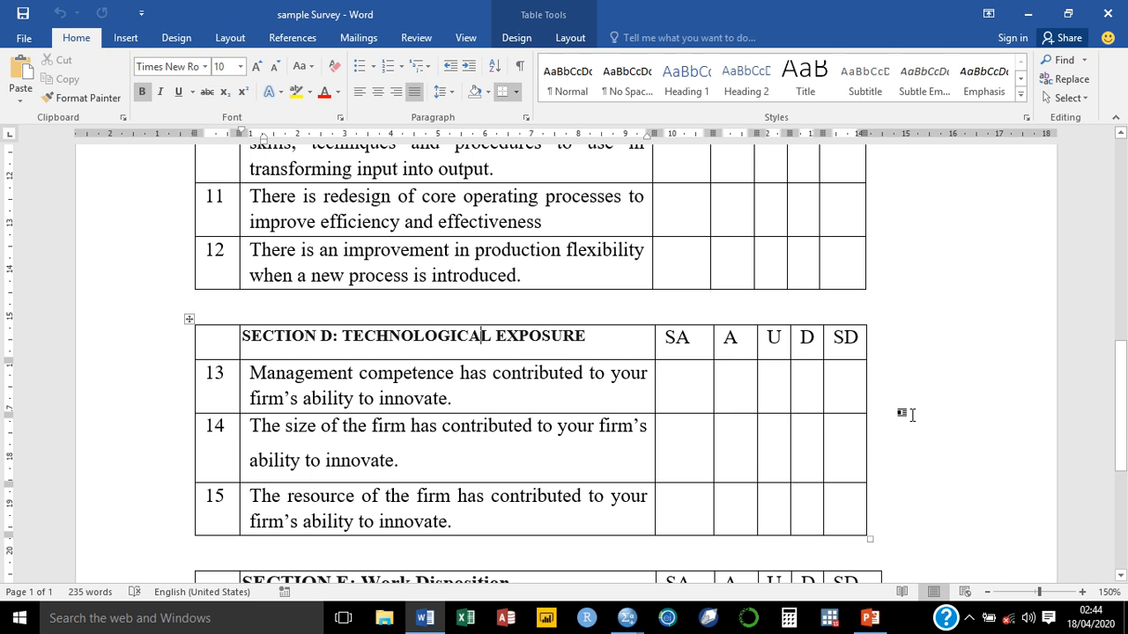
left_click_drag(1123, 416, 1124, 496)
left_click(443, 273)
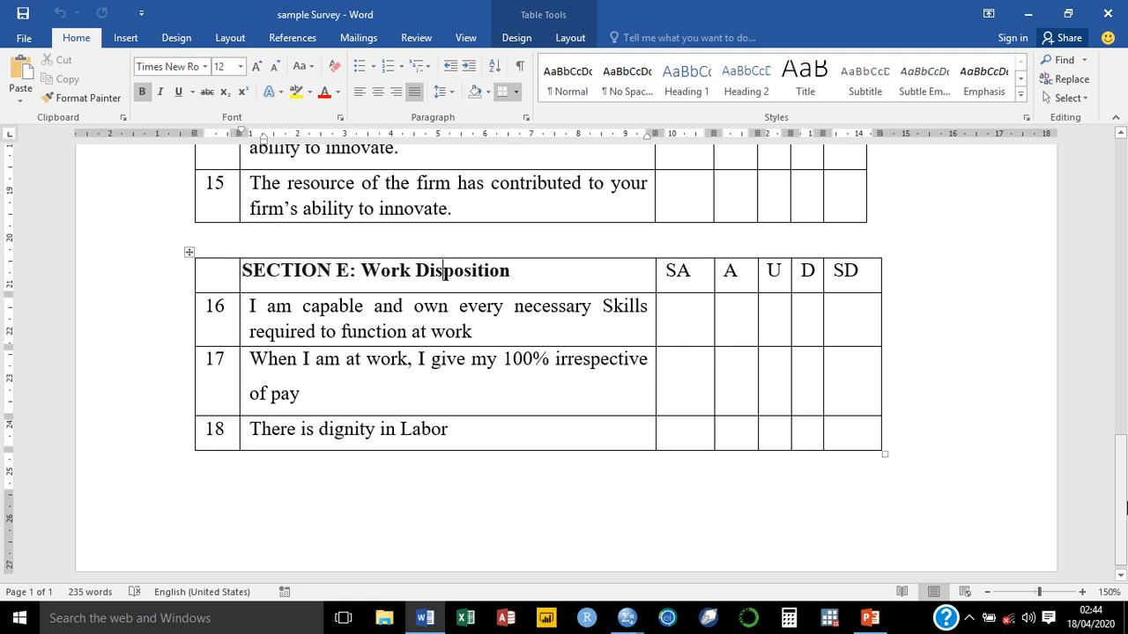
left_click_drag(1126, 509, 1126, 207)
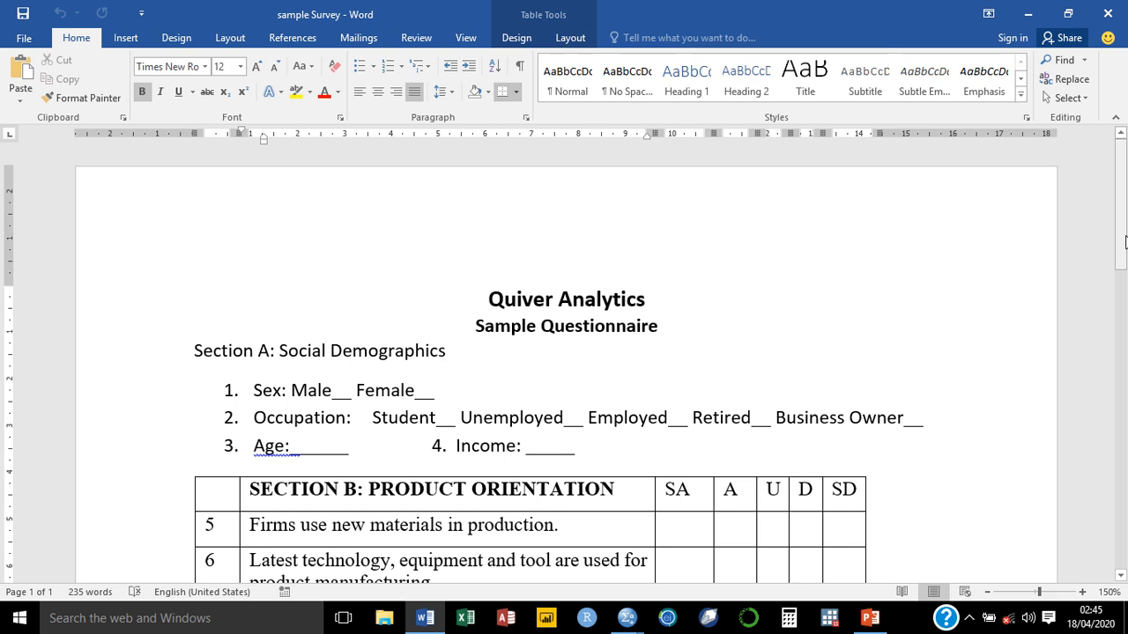
left_click_drag(1124, 230, 1124, 252)
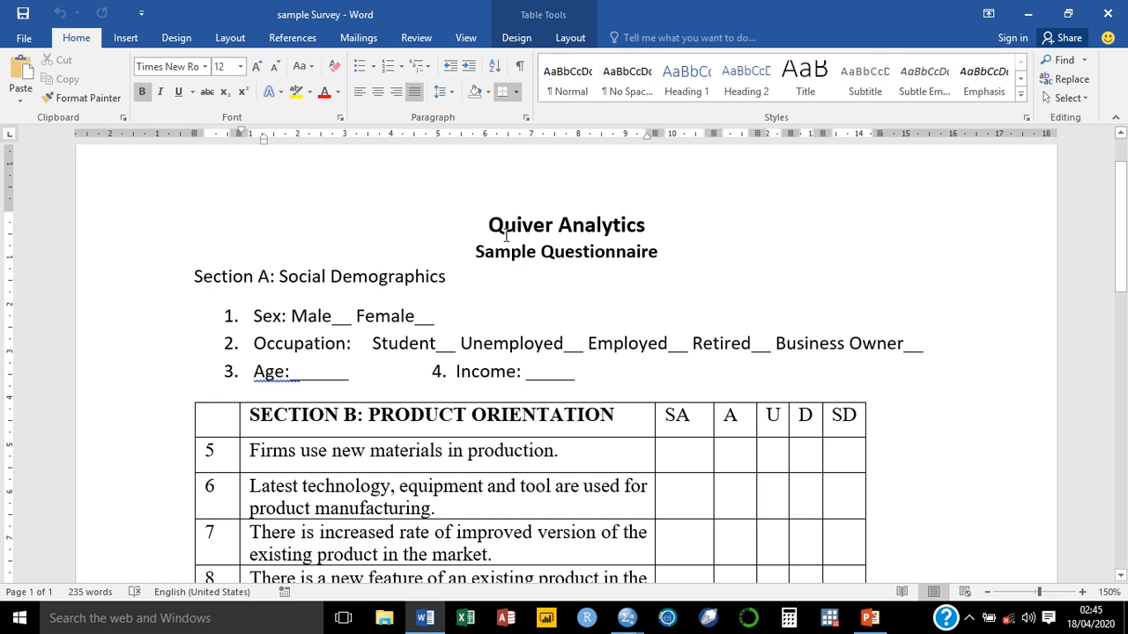
left_click_drag(448, 224, 560, 330)
left_click(558, 329)
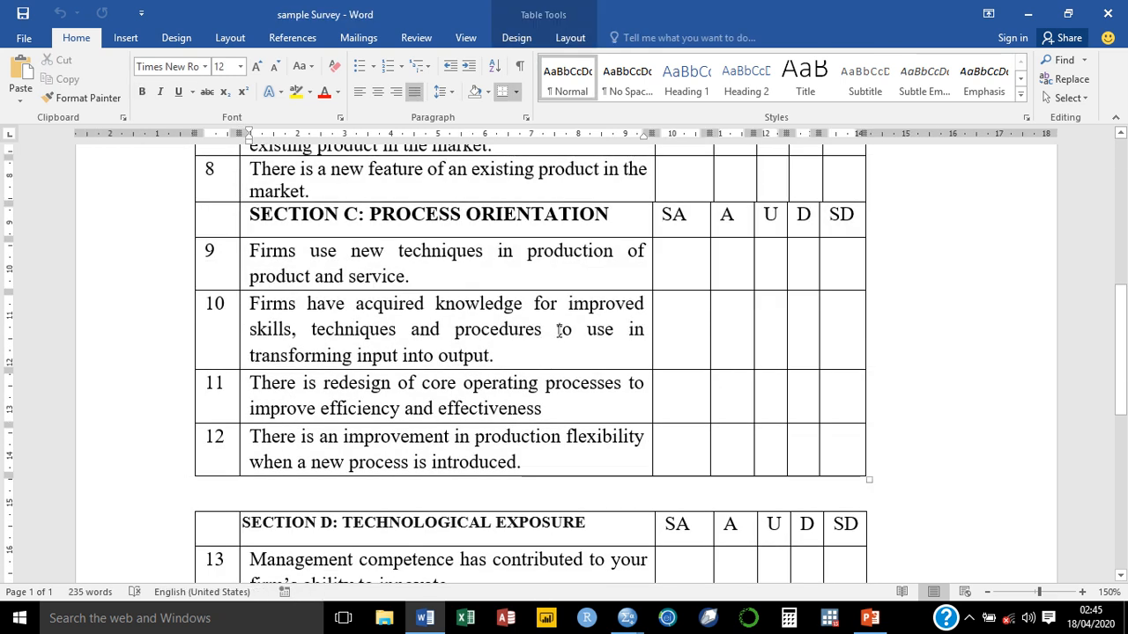
left_click_drag(1123, 352, 1120, 197)
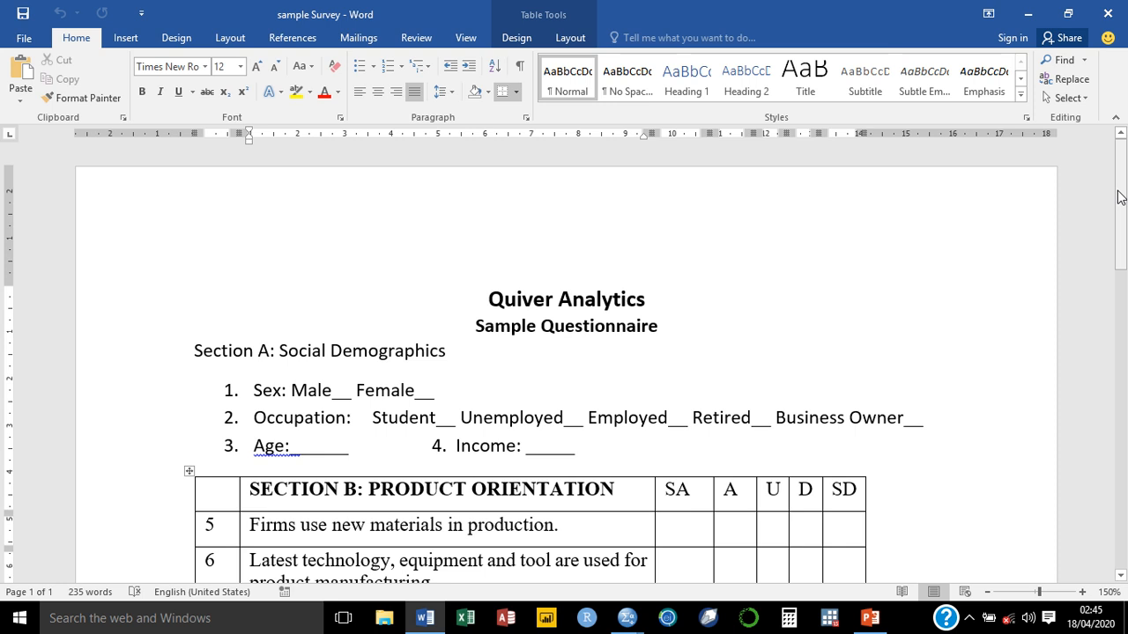
Place the questionnaire side by side with the IBM SPSS Statistics Data Editor and narrow the questionnaire window
key("super+Left")
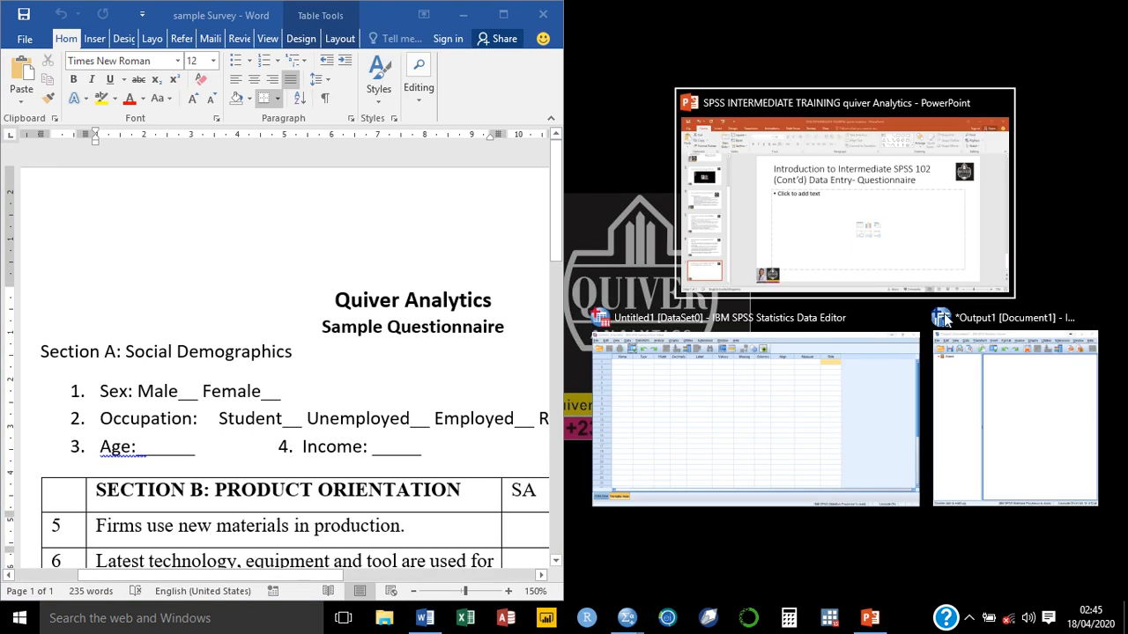
left_click(799, 420)
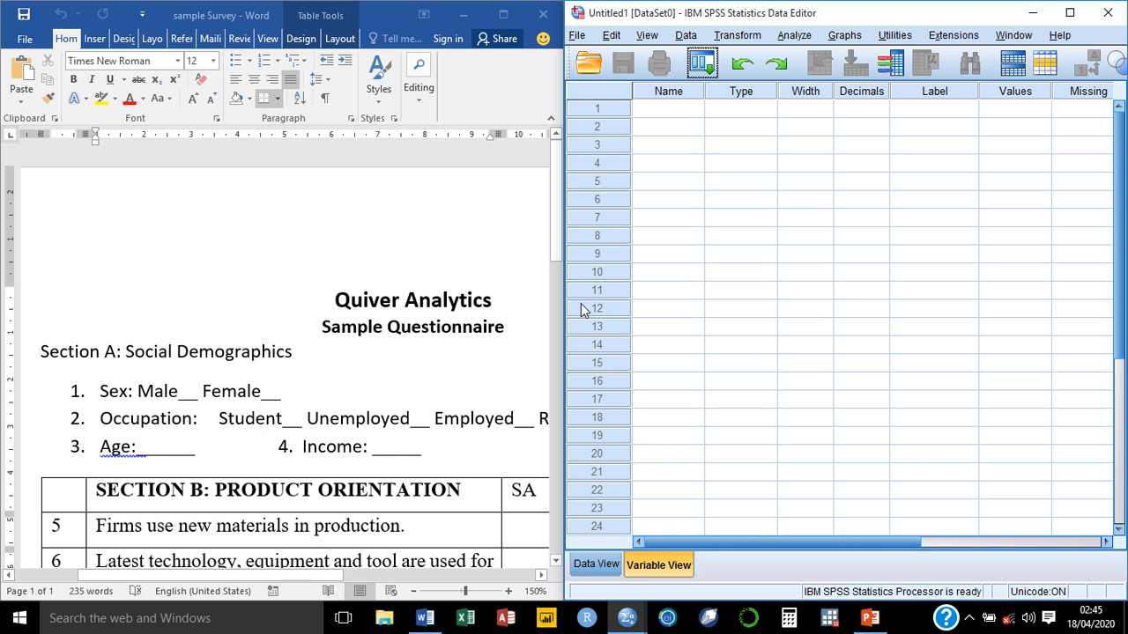
left_click(531, 306)
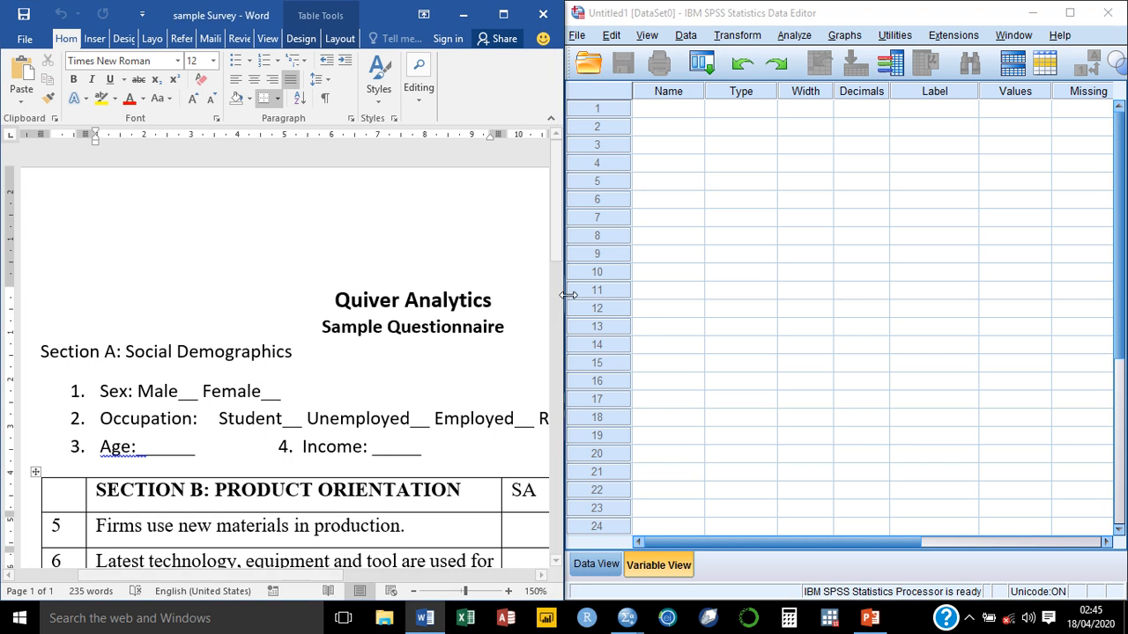
left_click_drag(568, 296, 489, 301)
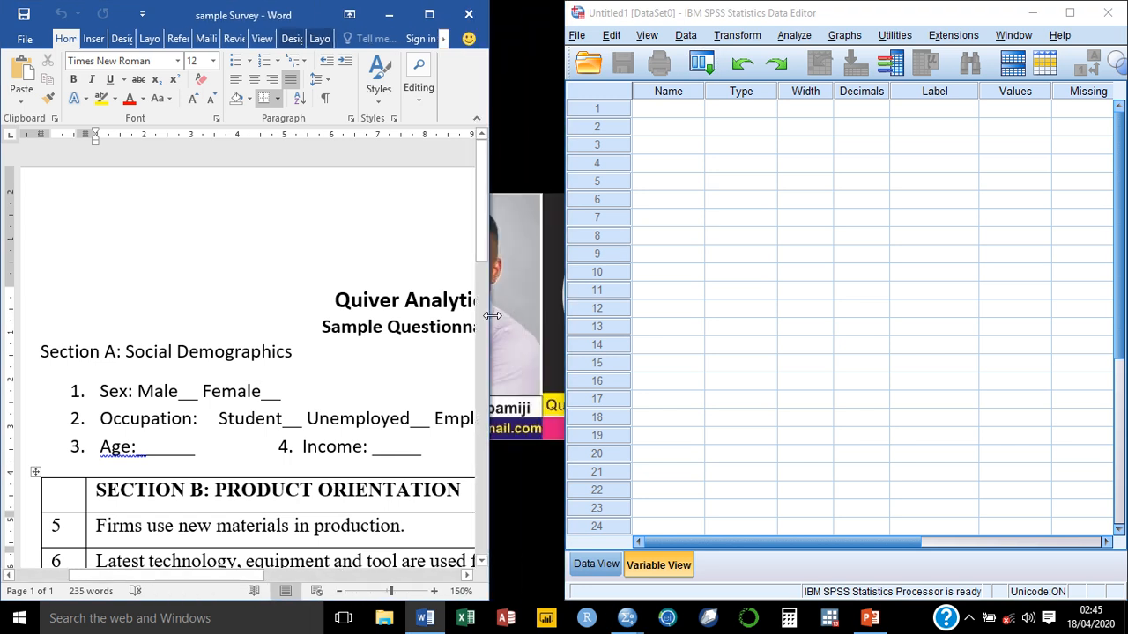
Zoom the questionnaire out to 120% and widen the SPSS Data Editor window until it meets the questionnaire
left_click_drag(189, 574, 225, 577)
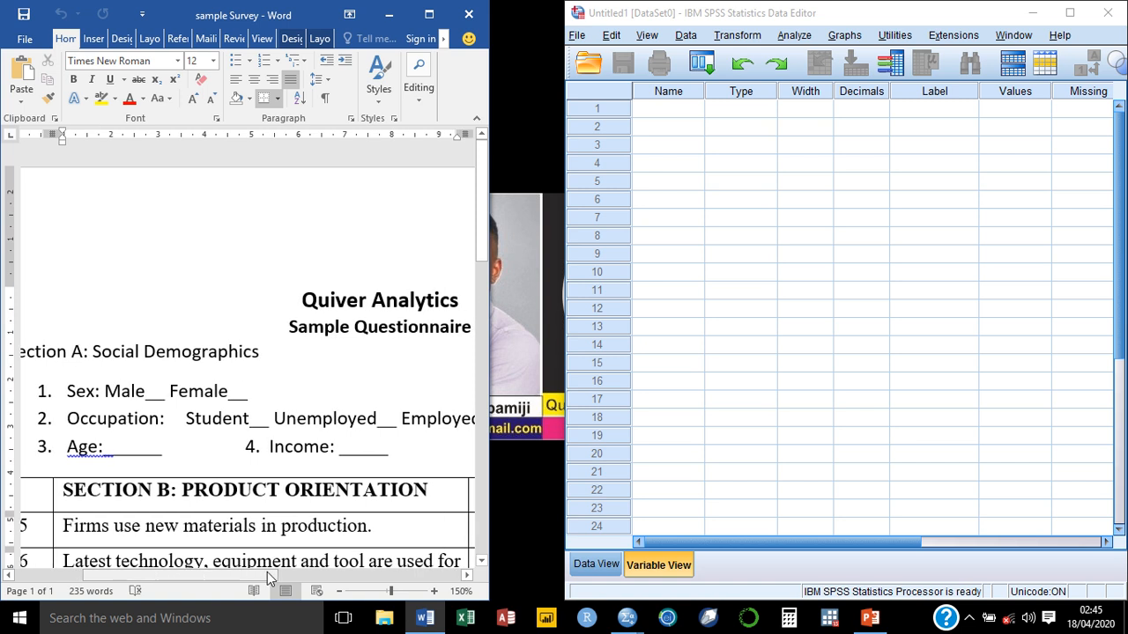
left_click(340, 592)
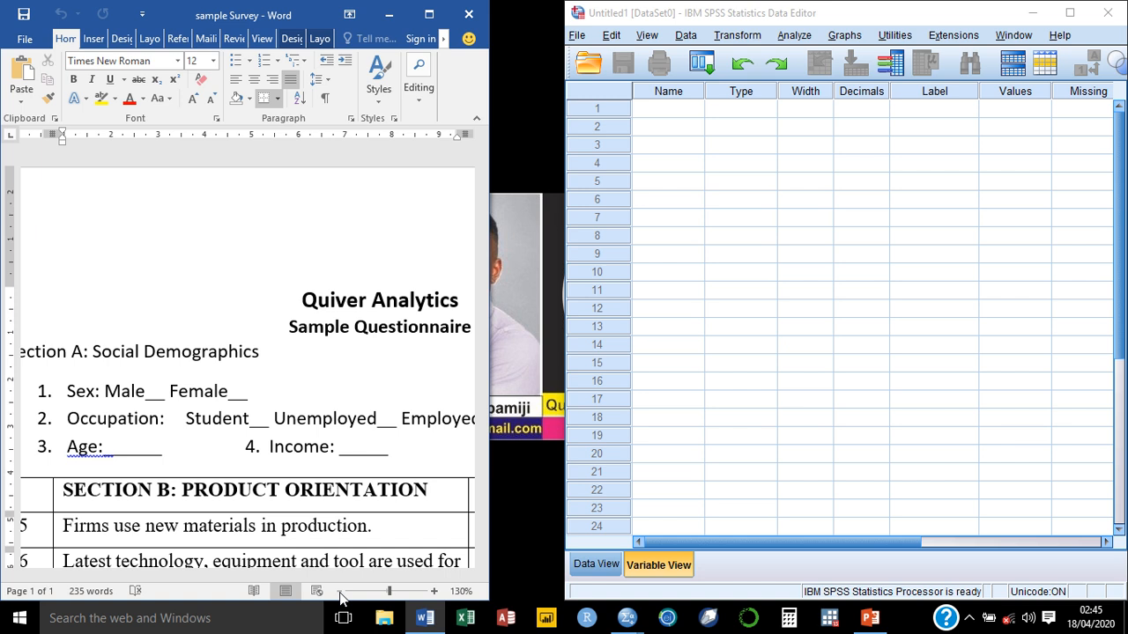
left_click(339, 592)
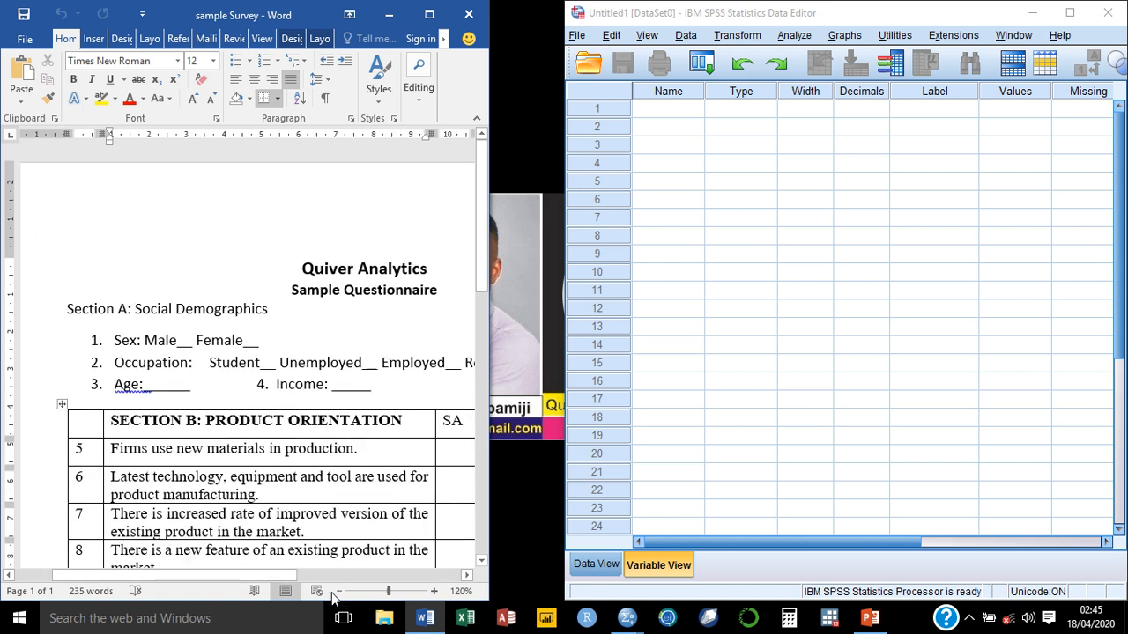
left_click_drag(262, 574, 285, 575)
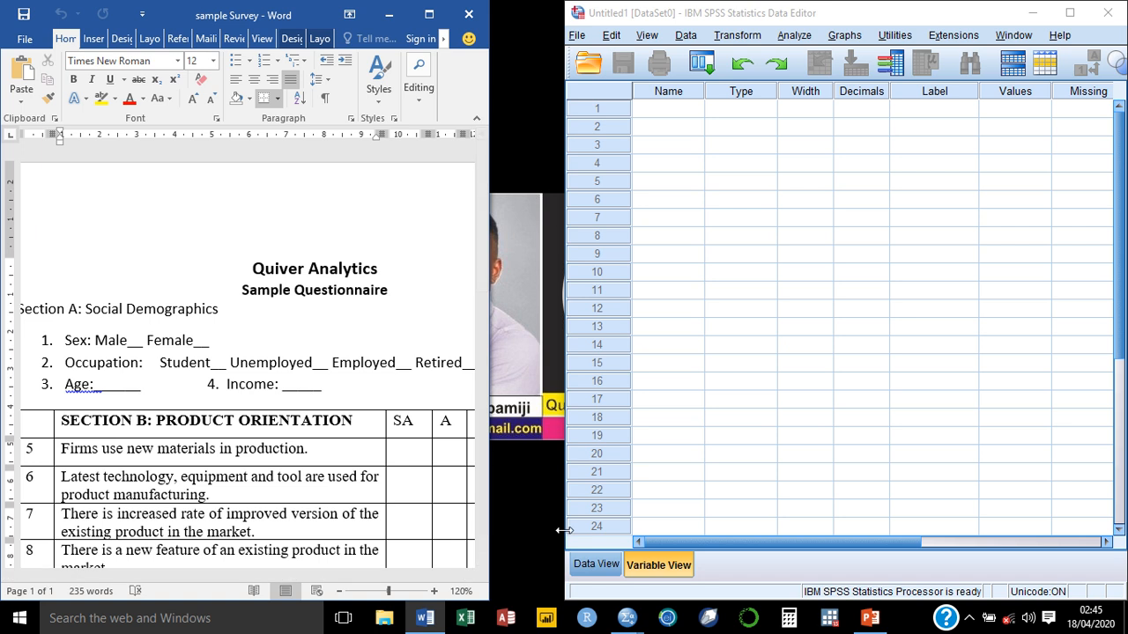
left_click_drag(554, 494, 473, 495)
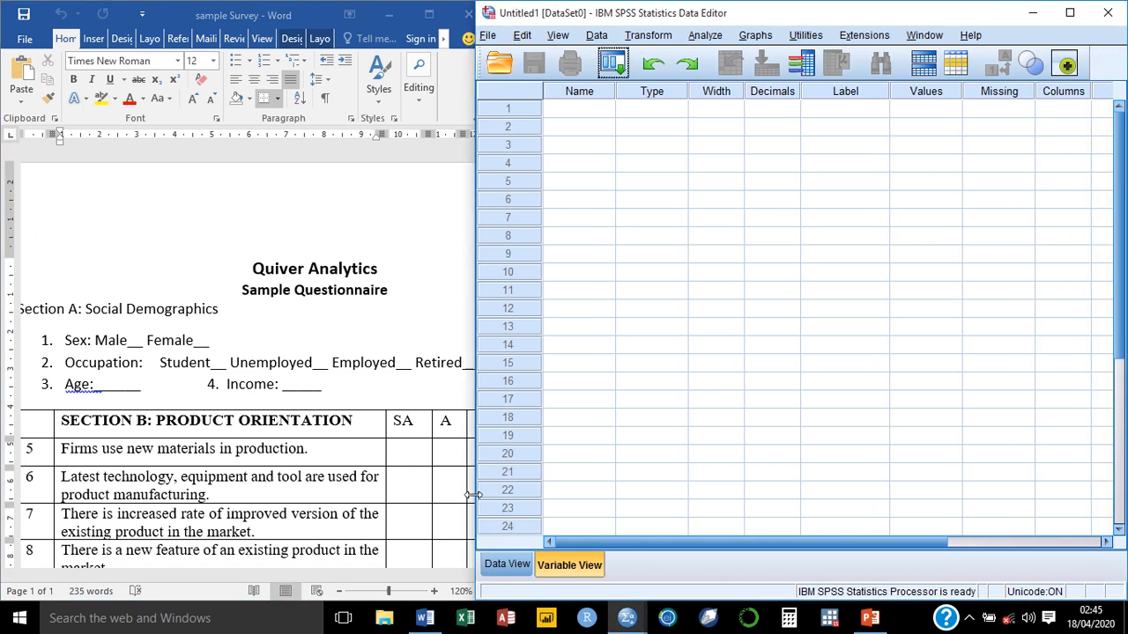
Compare the Data View and Variable View of the empty dataset, ending in Variable View
left_click(584, 109)
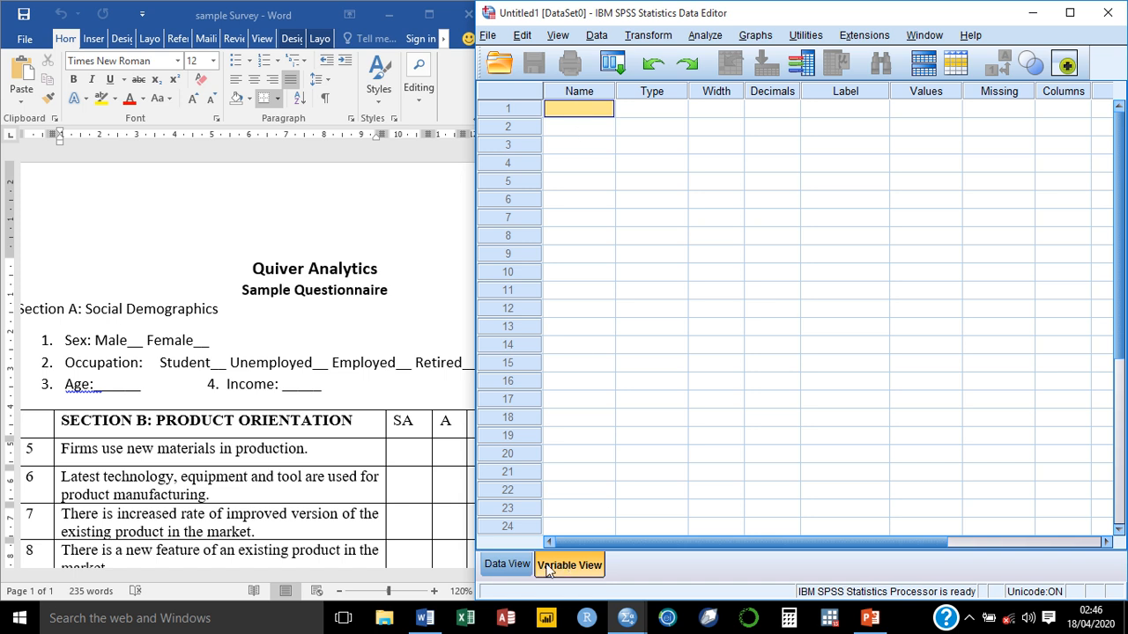
left_click(490, 567)
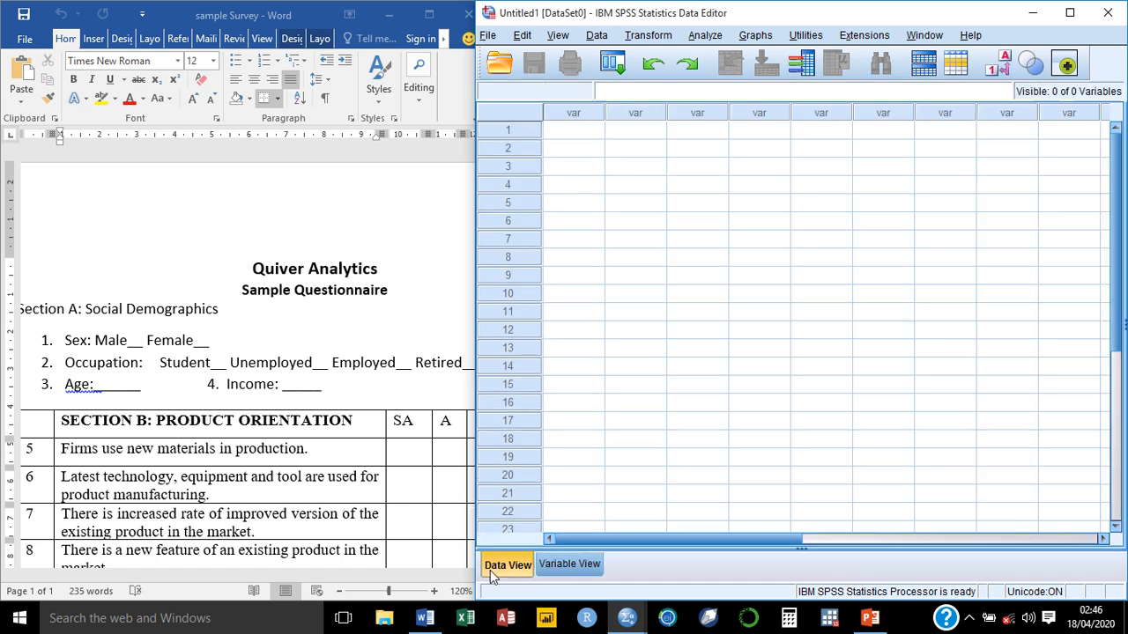
left_click(549, 562)
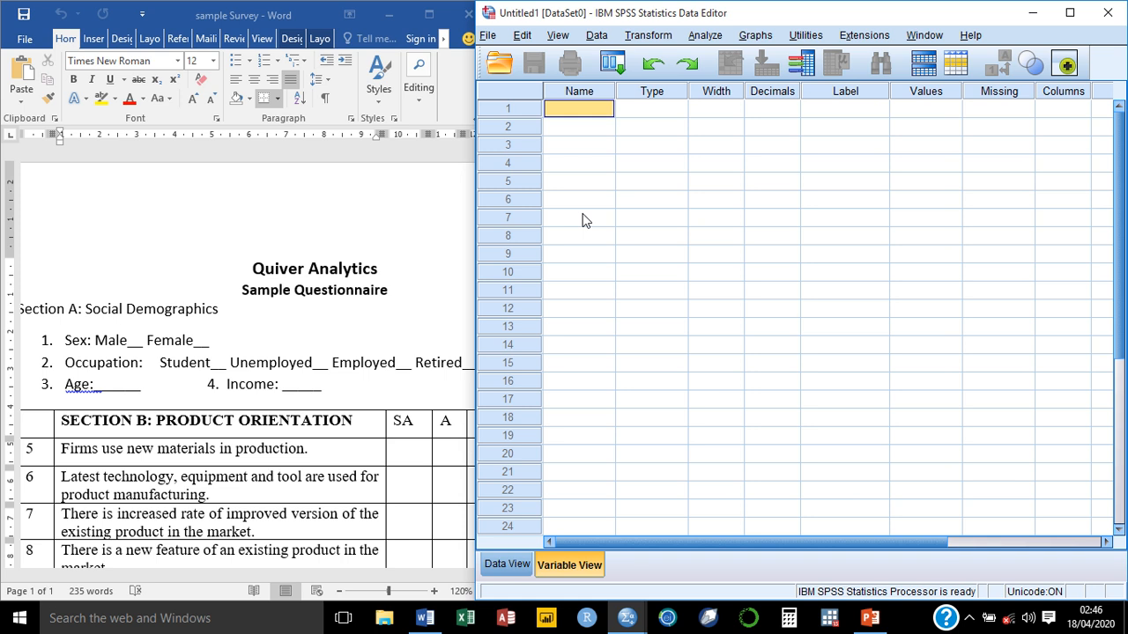
left_click(496, 568)
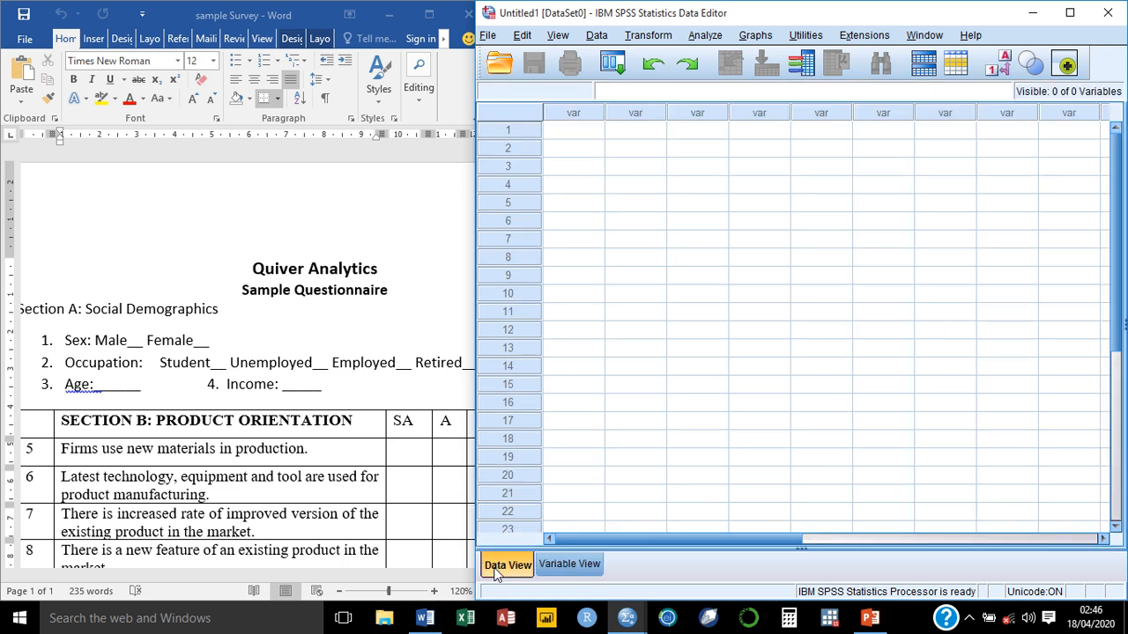
left_click(549, 564)
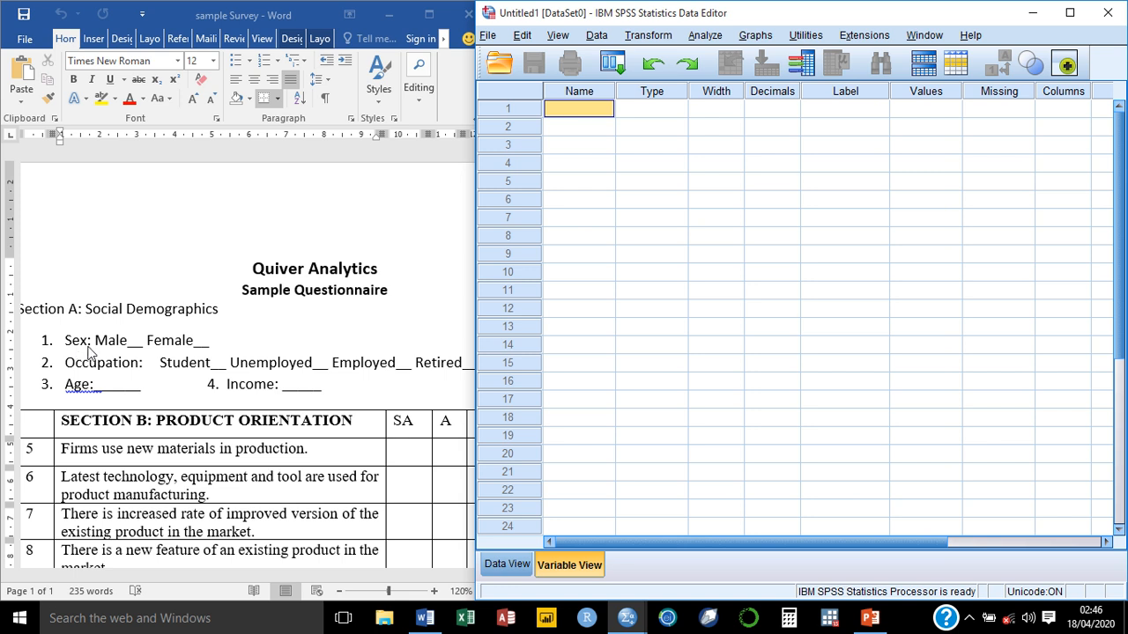
Name the first variable v1 in row 1 of Variable View
double_click(556, 113)
type("Se")
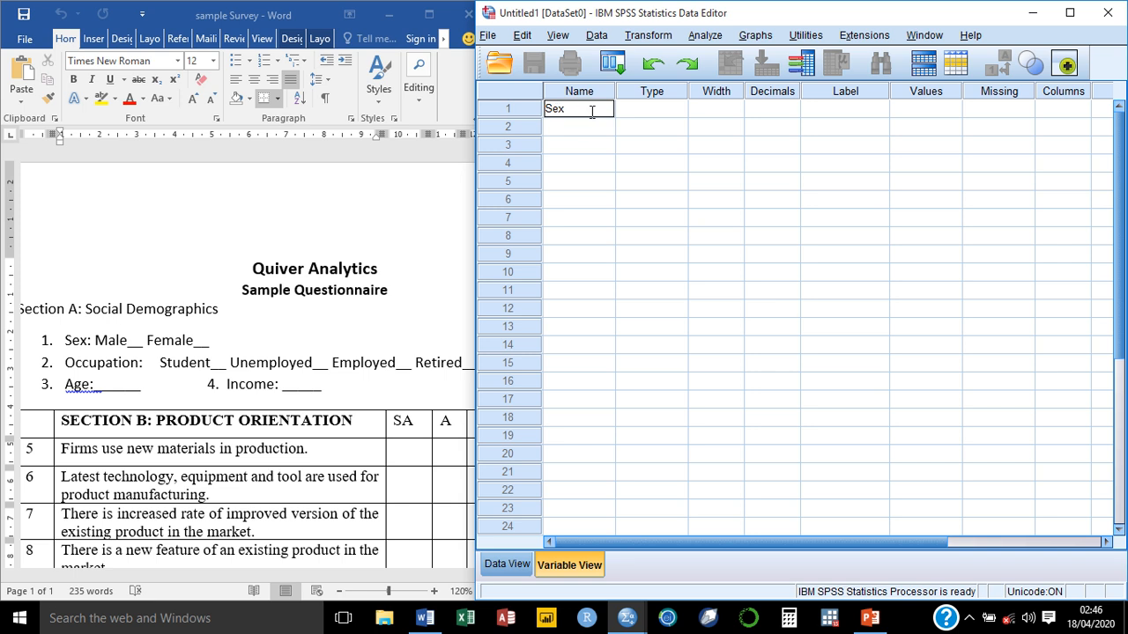
key("BackSpace")
key("BackSpace")
key("BackSpace")
type("v1")
left_click(568, 131)
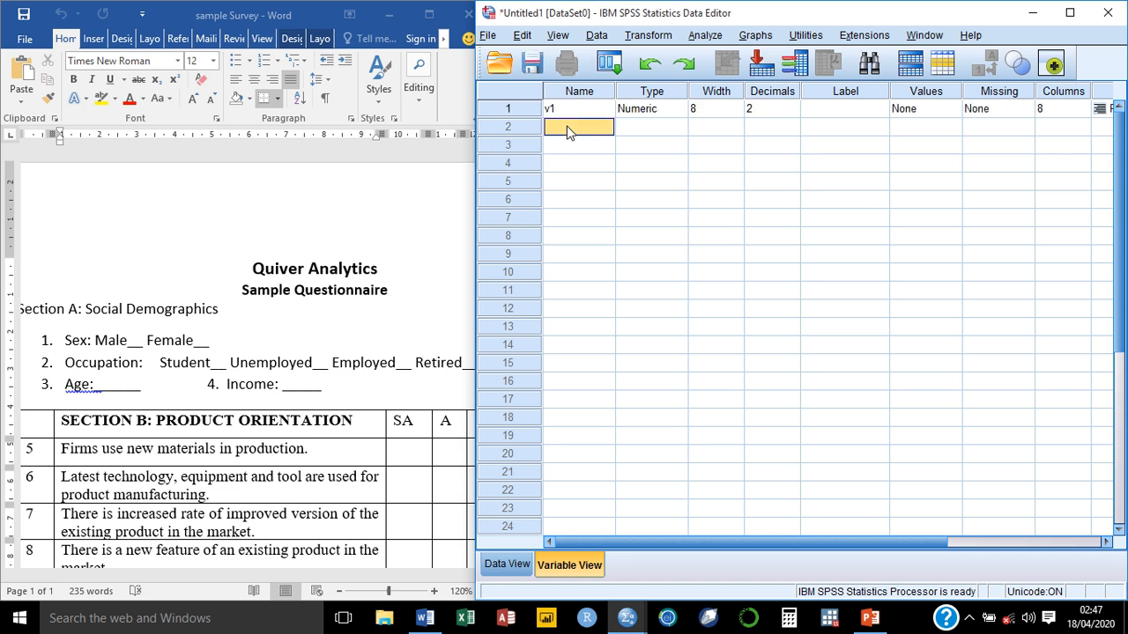
left_click(665, 109)
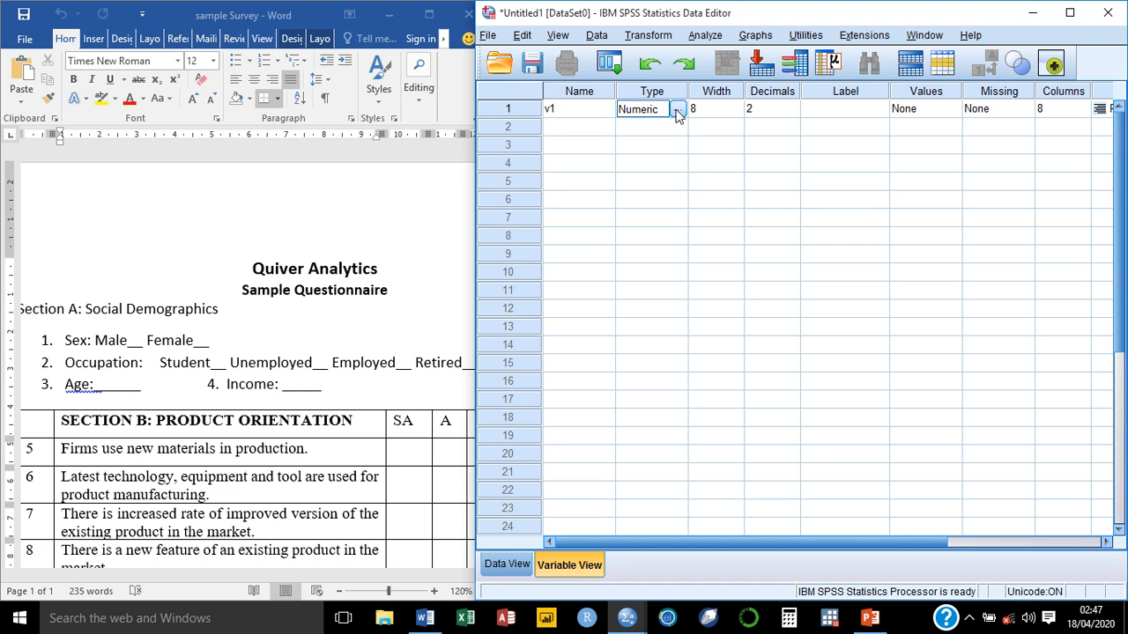
left_click(676, 110)
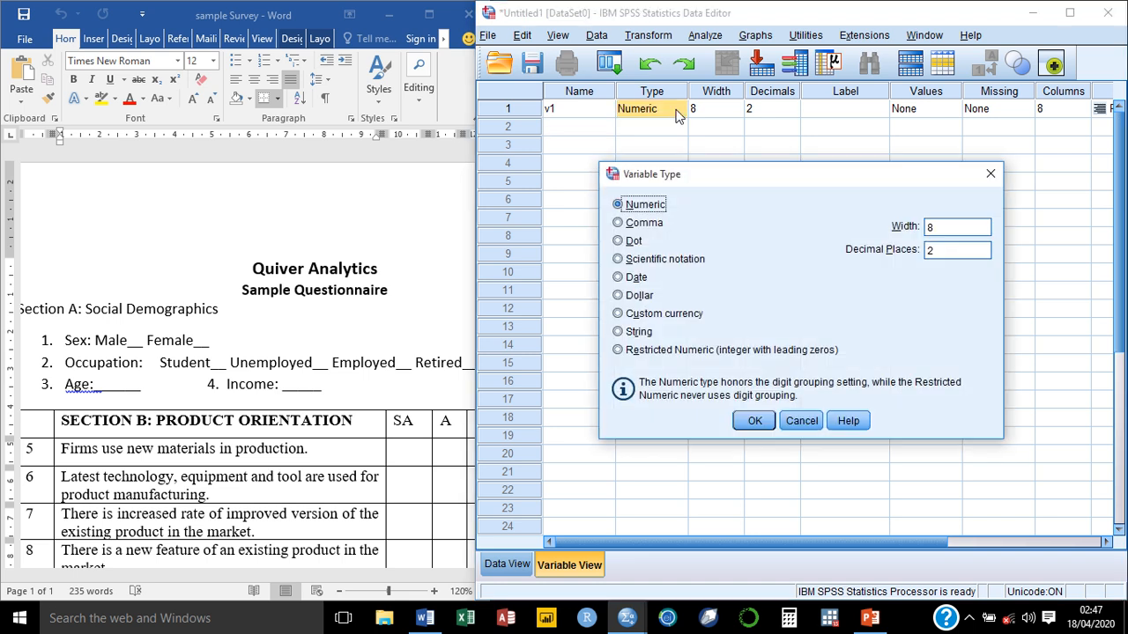
left_click(991, 174)
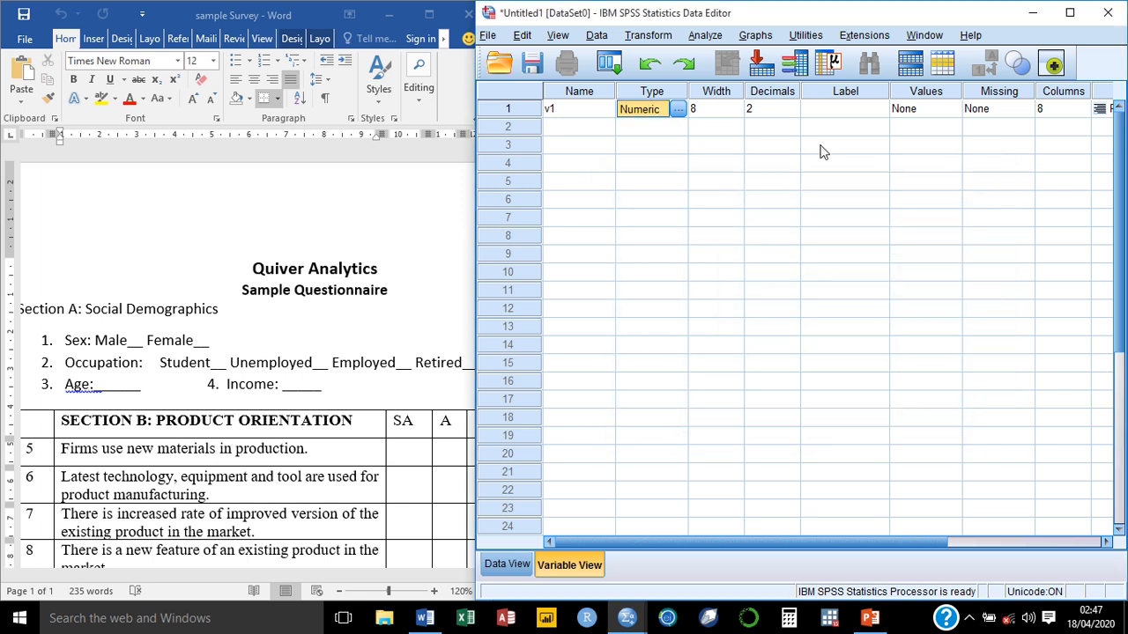
Define v1's numeric type with a width of 1 and 0 decimal places
left_click(677, 108)
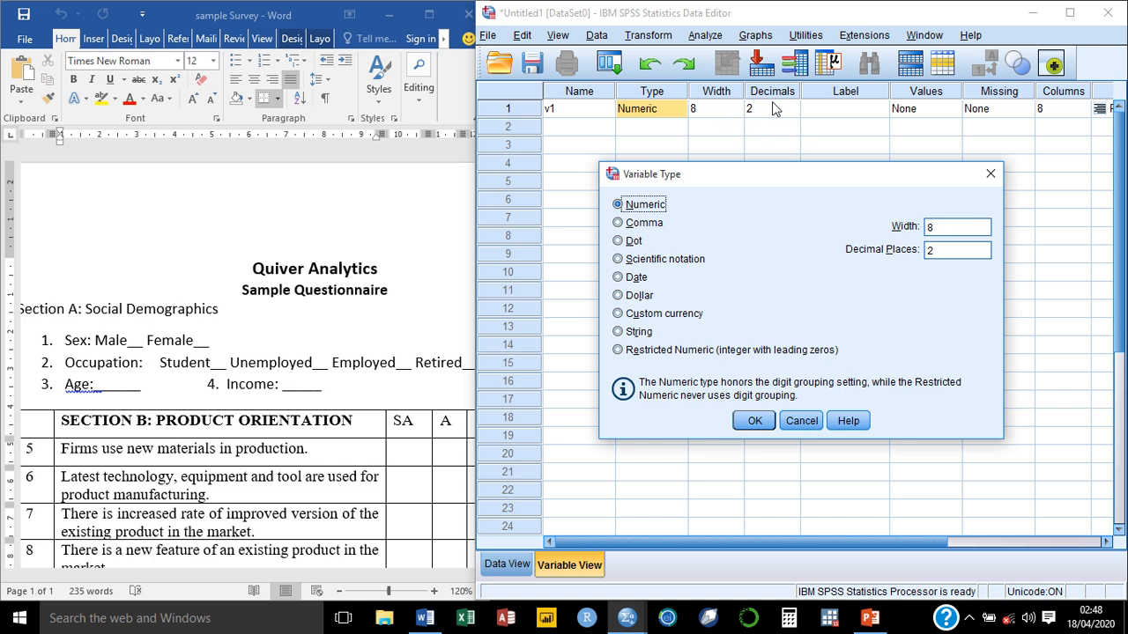
left_click(950, 226)
key("BackSpace")
type("1")
key("BackSpace")
type("0")
left_click(754, 423)
left_click(754, 421)
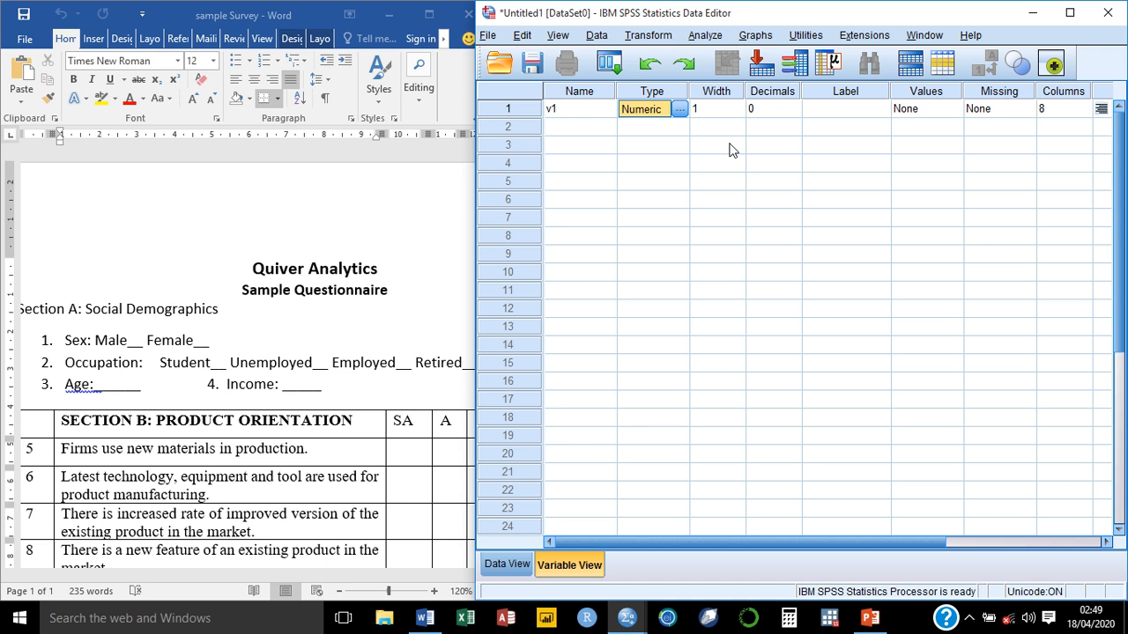
Label variable v1 as "Sex of Staff"
left_click(830, 108)
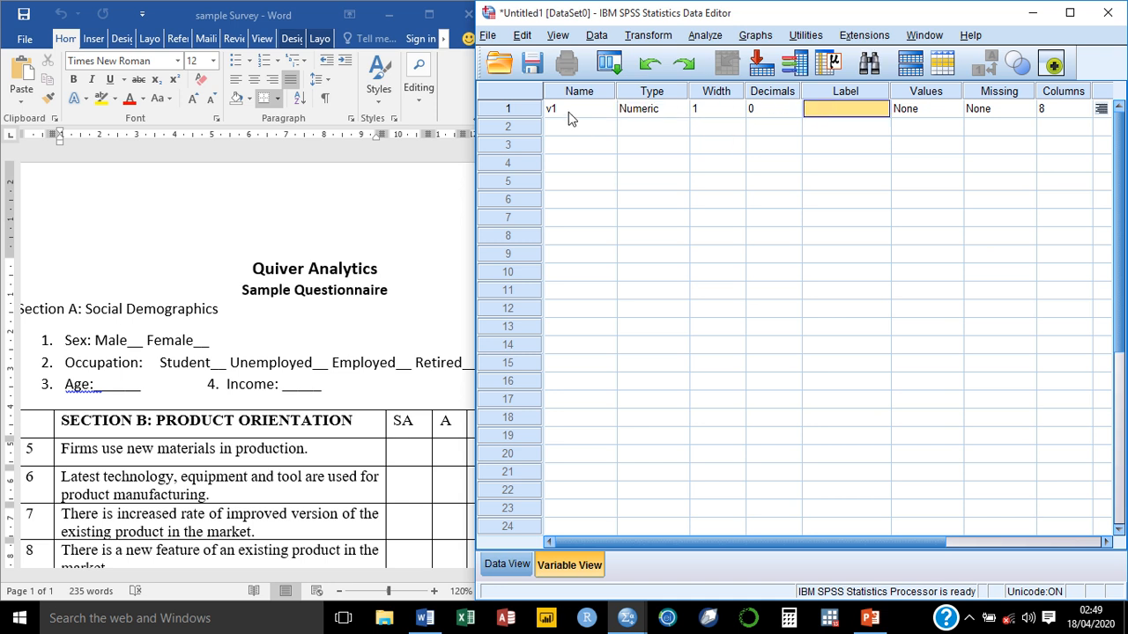
double_click(819, 109)
type("Sex o")
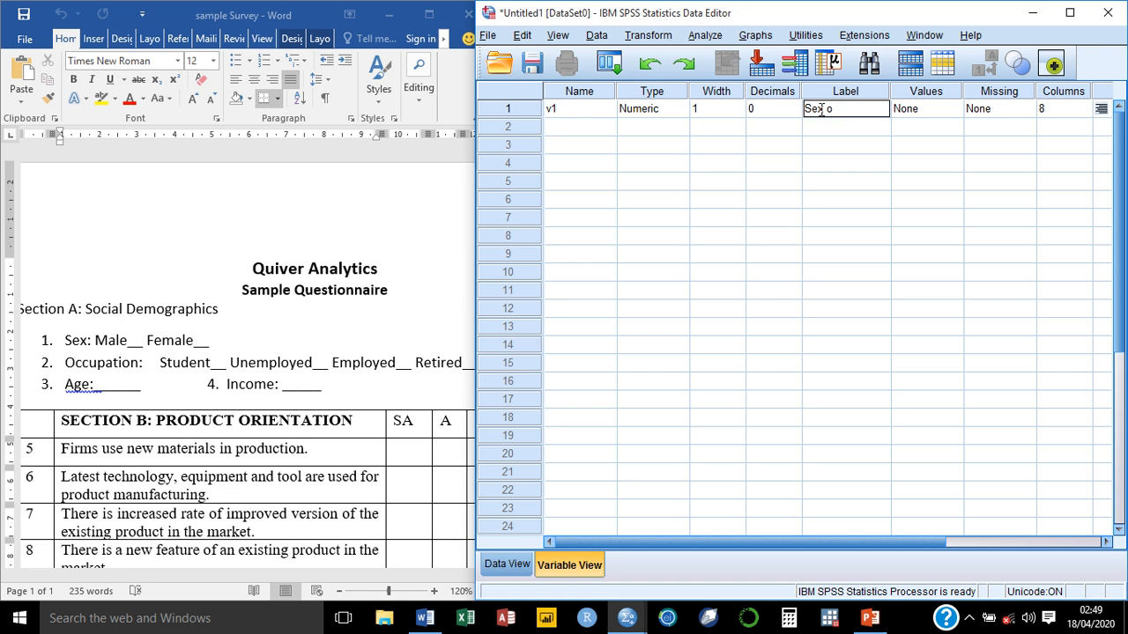
type("f Staff")
Assign v1 the value labels 1 = "Male" and 2 = "Female"
double_click(956, 111)
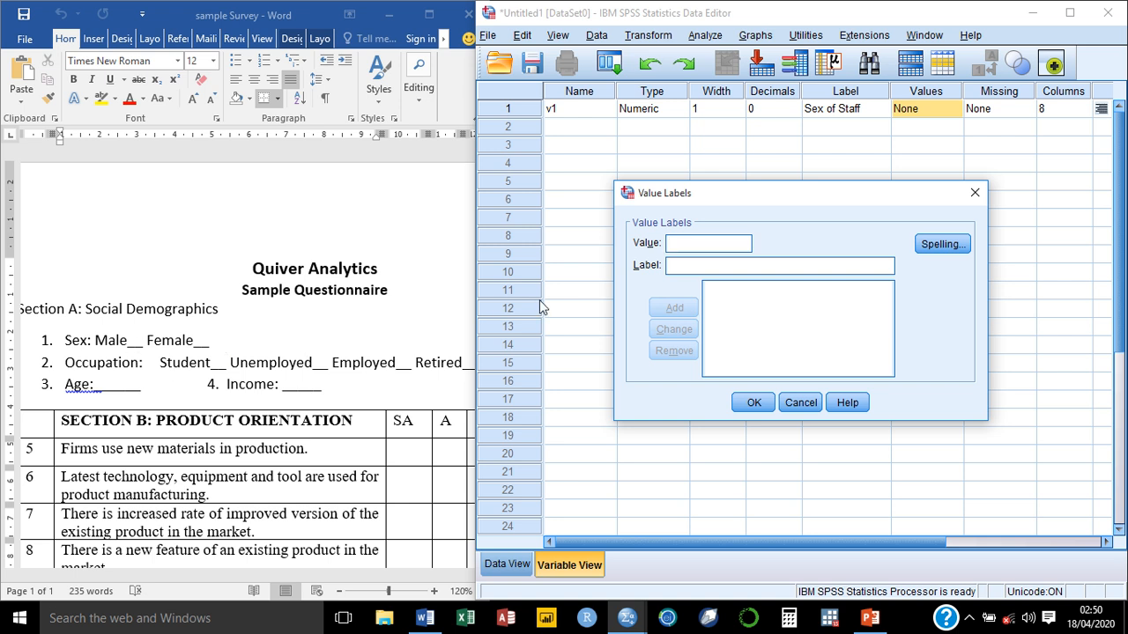
type("1")
left_click(677, 269)
type("Male")
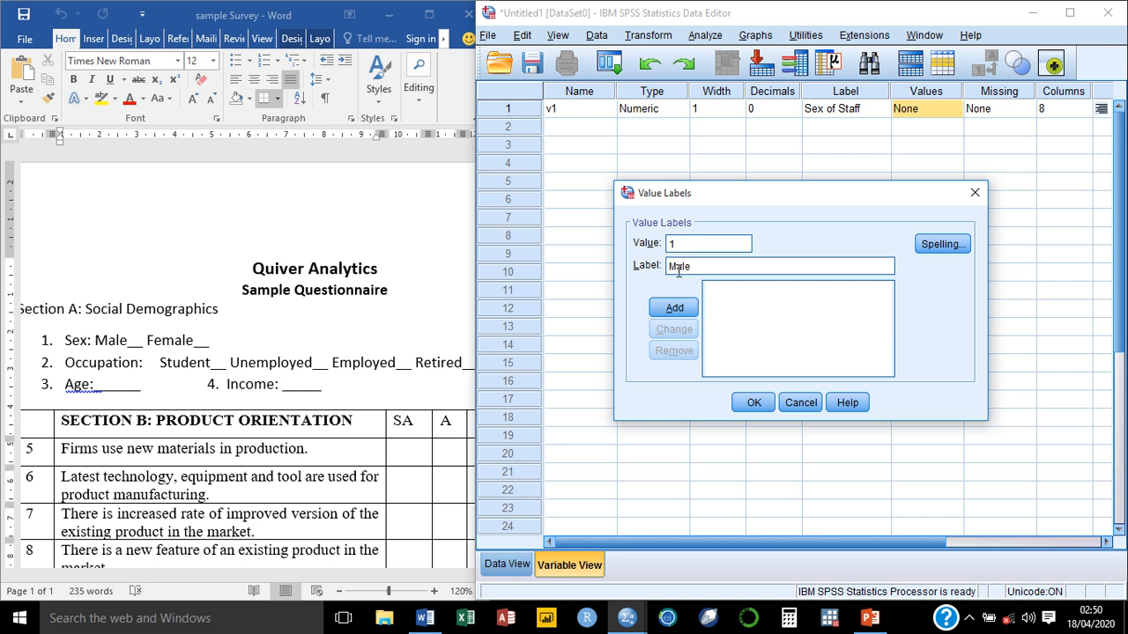
key("Return")
type("2")
left_click(678, 269)
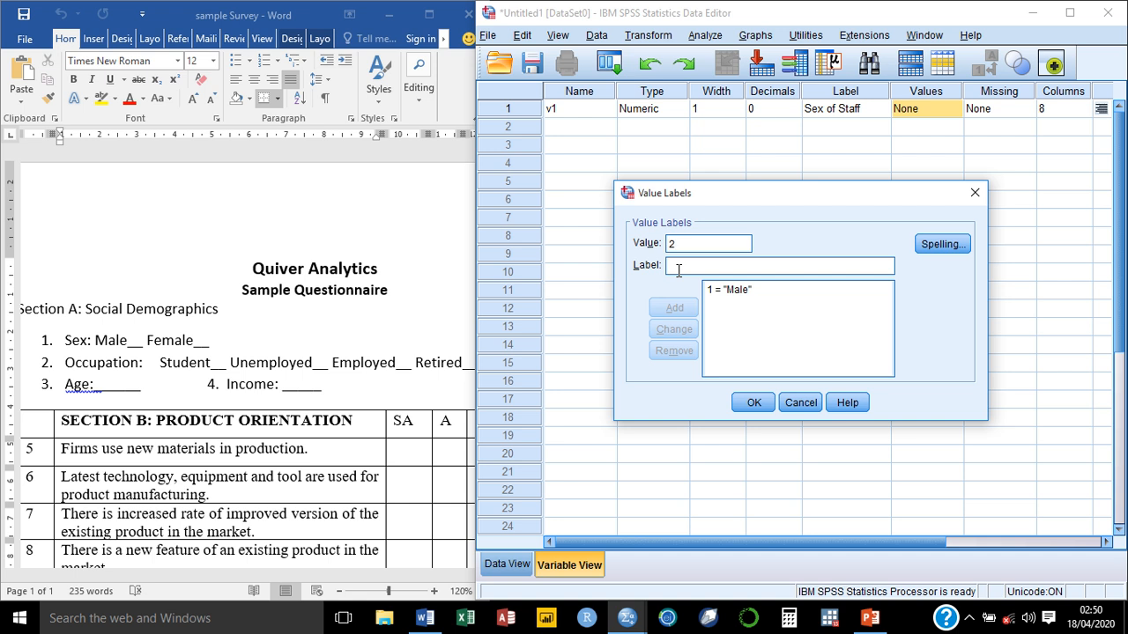
type("Female")
key("Return")
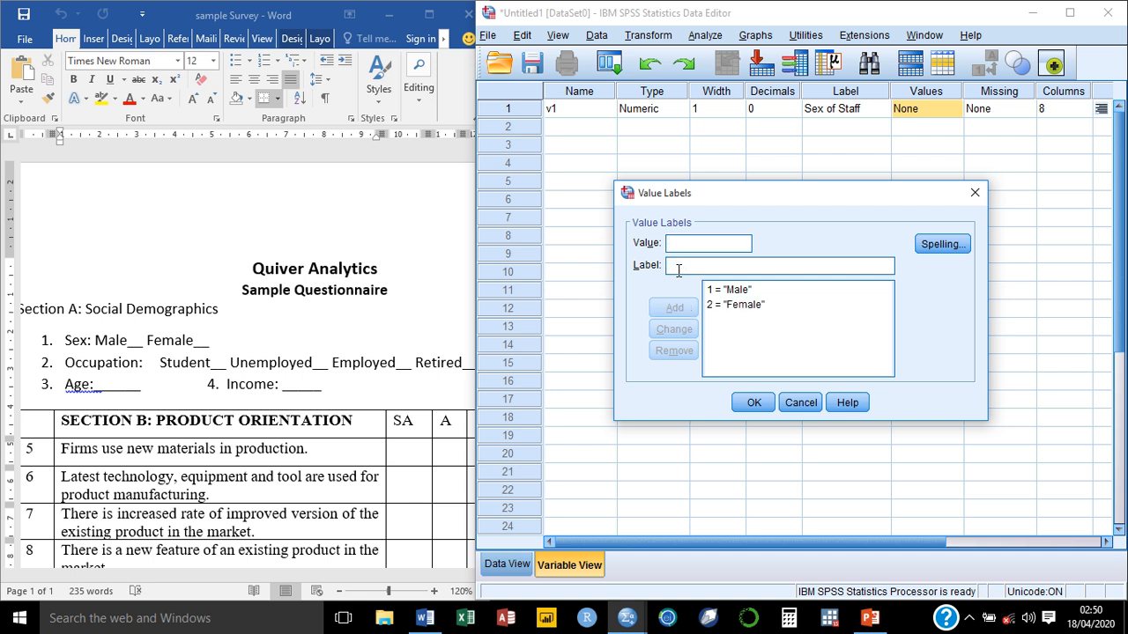
left_click(754, 403)
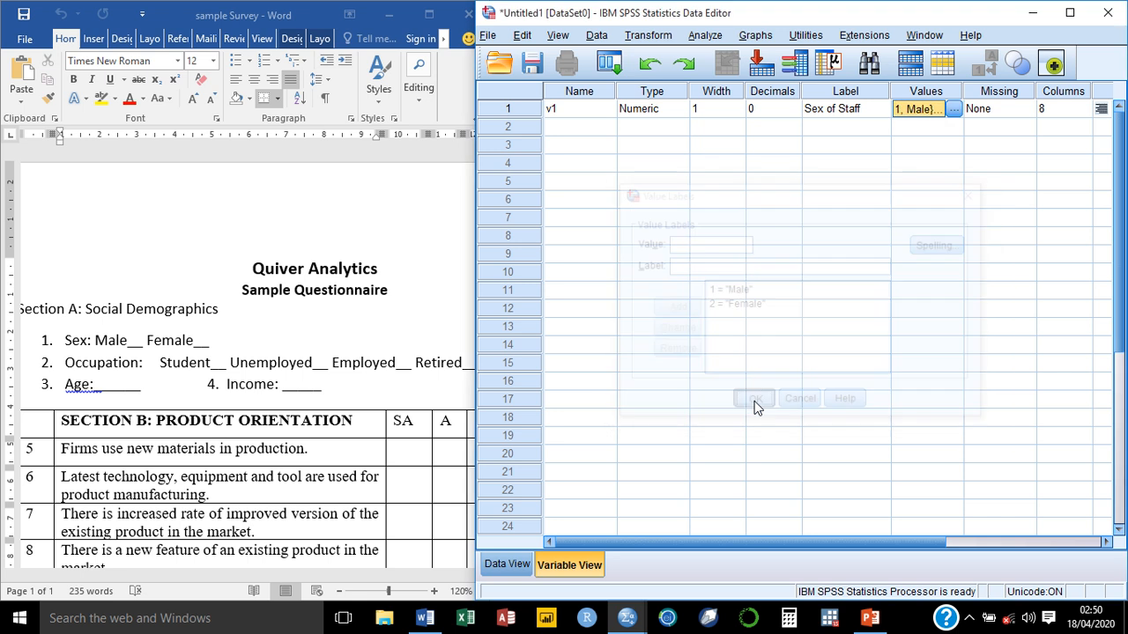
Switch v1's missing values setting to discrete missing values
left_click(1029, 108)
left_click(1029, 108)
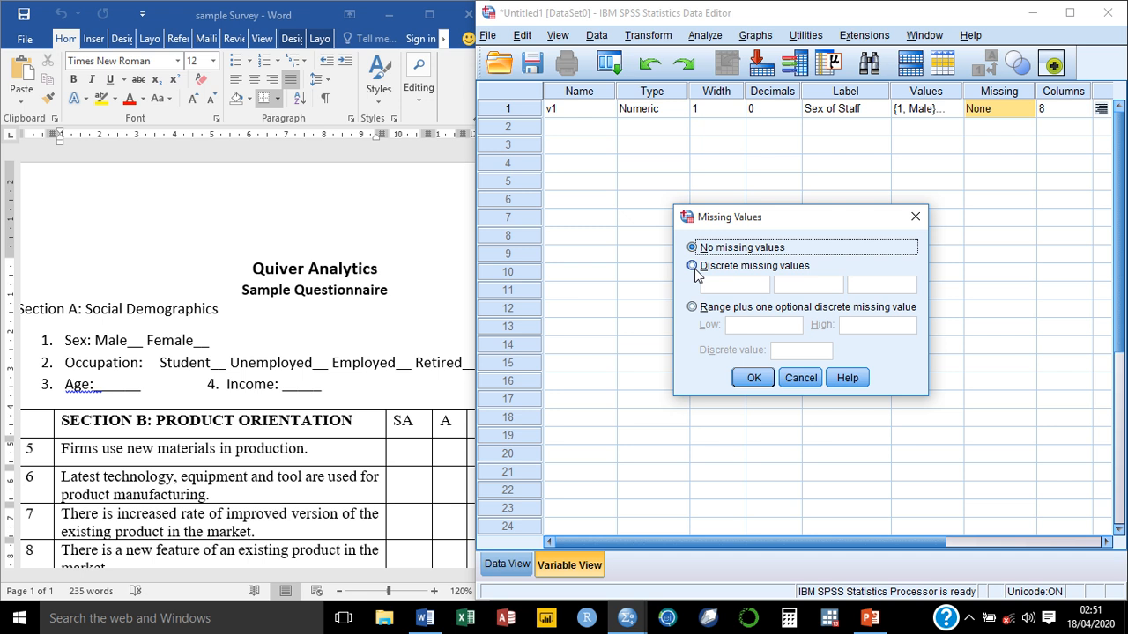
left_click(692, 267)
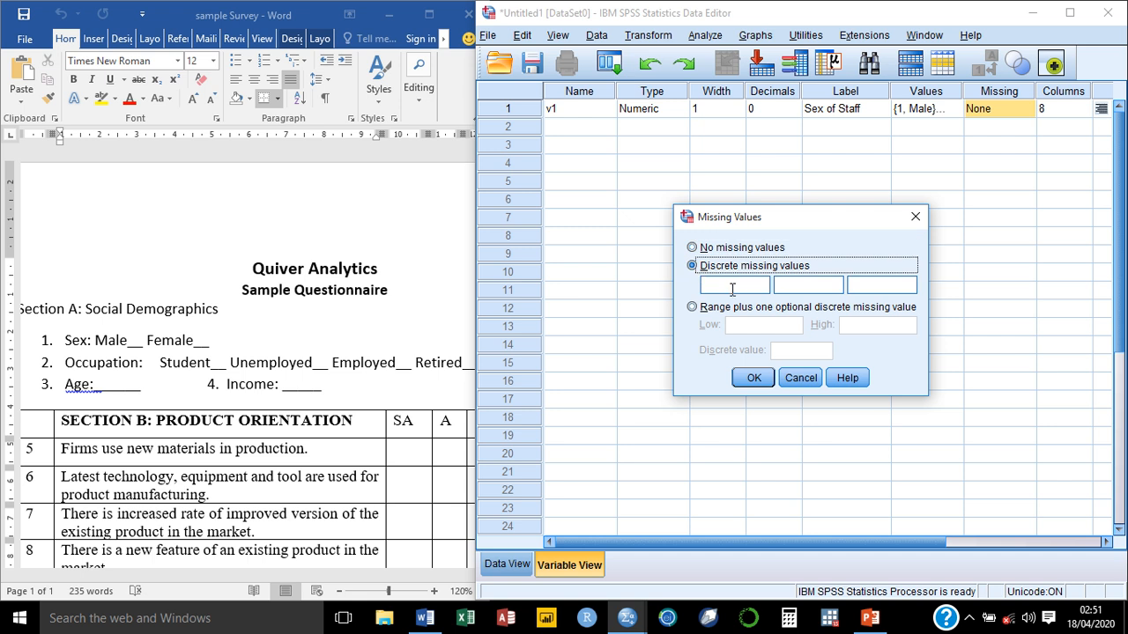
left_click(732, 289)
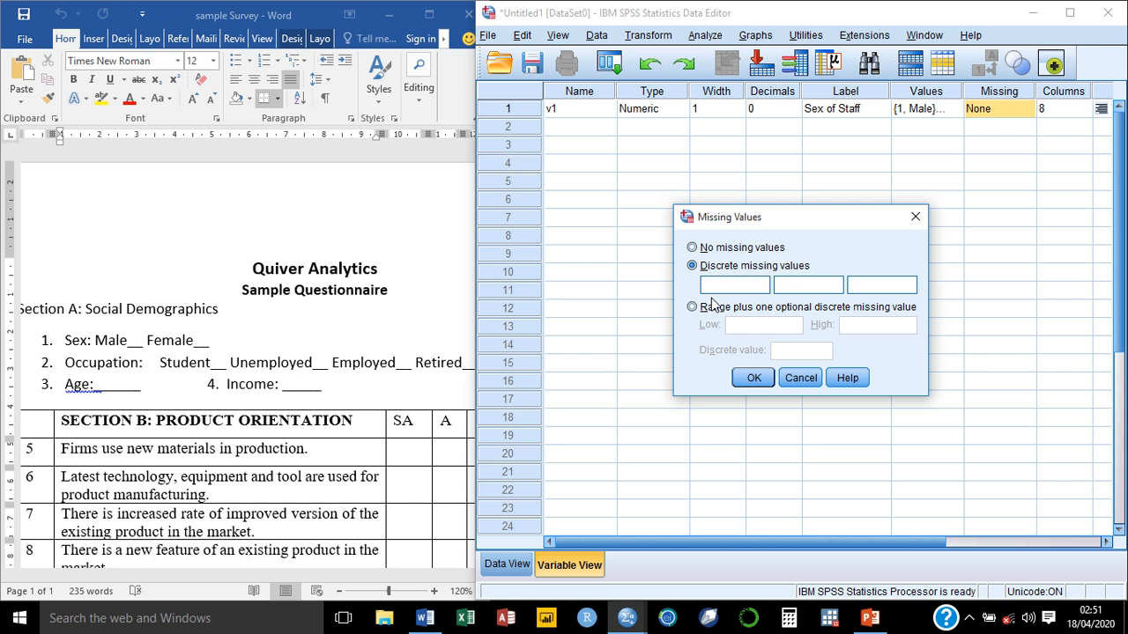
Try 888, 999 and 7777 in turn as v1's first discrete missing value, clearing each one
type("888")
key("BackSpace")
key("BackSpace")
key("BackSpace")
type("999")
key("BackSpace")
key("BackSpace")
key("BackSpace")
type("7777")
key("BackSpace")
key("BackSpace")
key("BackSpace")
key("BackSpace")
Set 888 as the discrete missing value for v1
type("888")
left_click(693, 247)
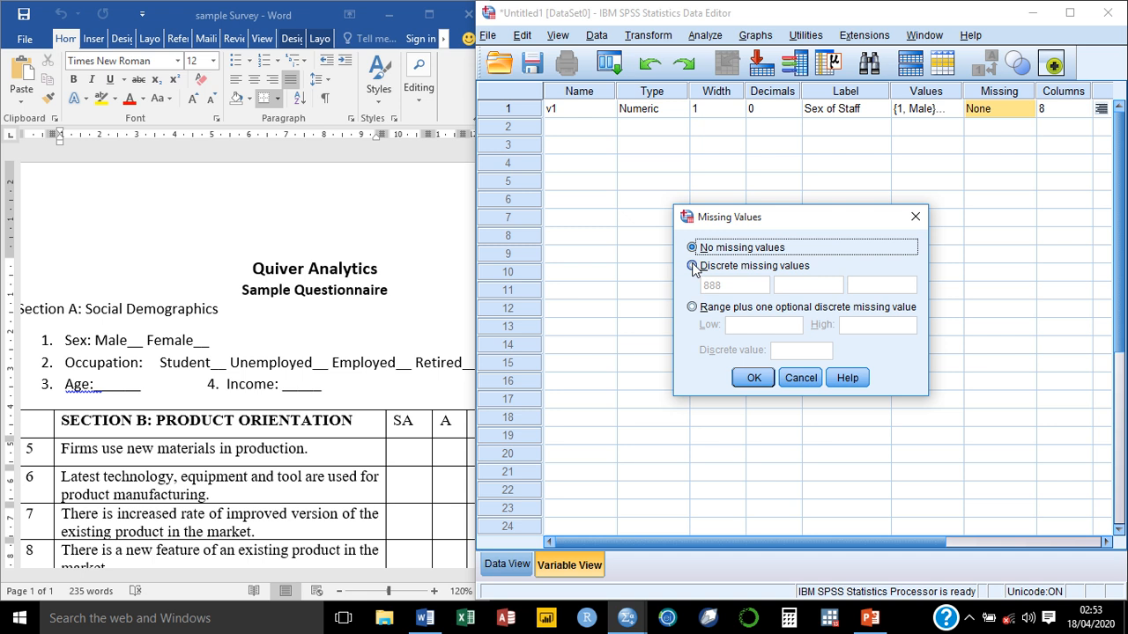
left_click(693, 267)
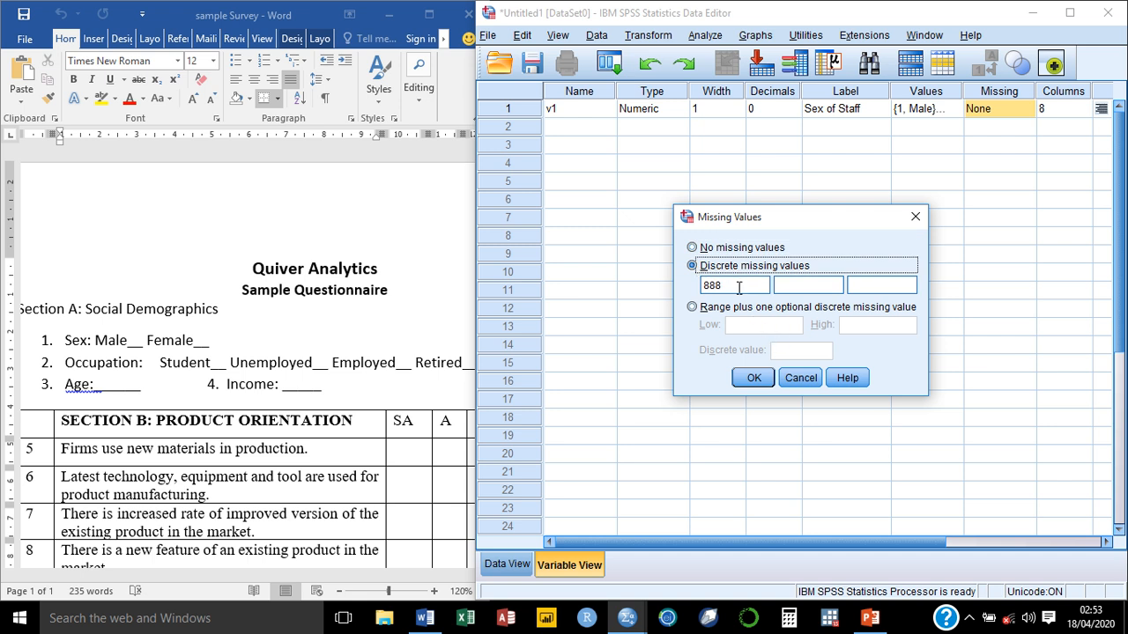
left_click(754, 379)
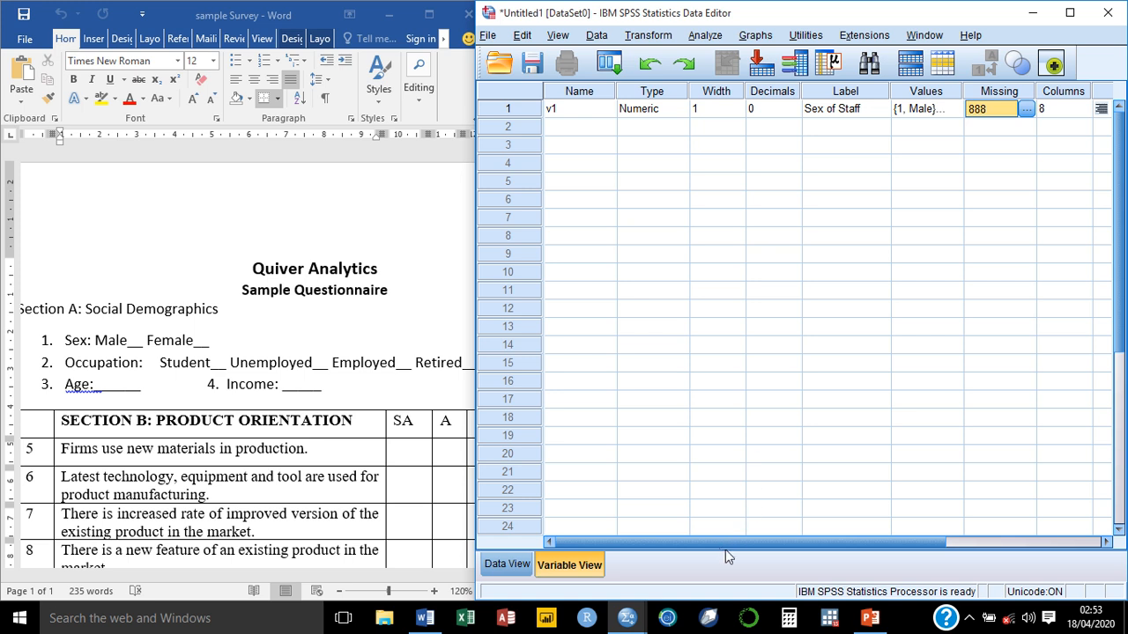
Set v1's measurement level to Nominal, checking its column in Data View first
left_click_drag(731, 541, 901, 527)
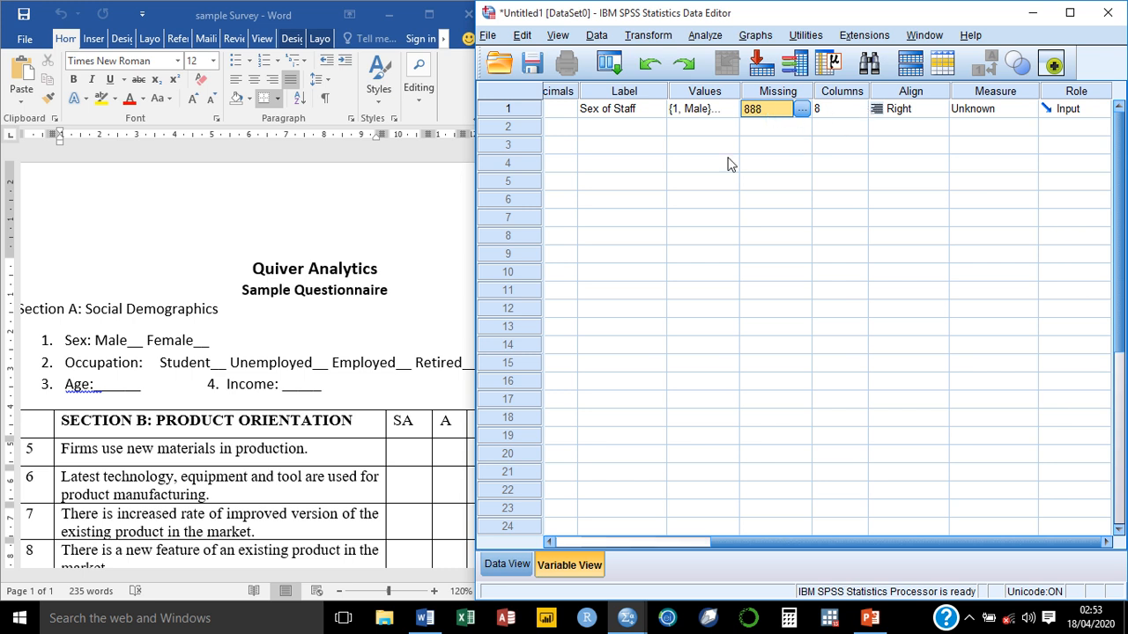
left_click(496, 567)
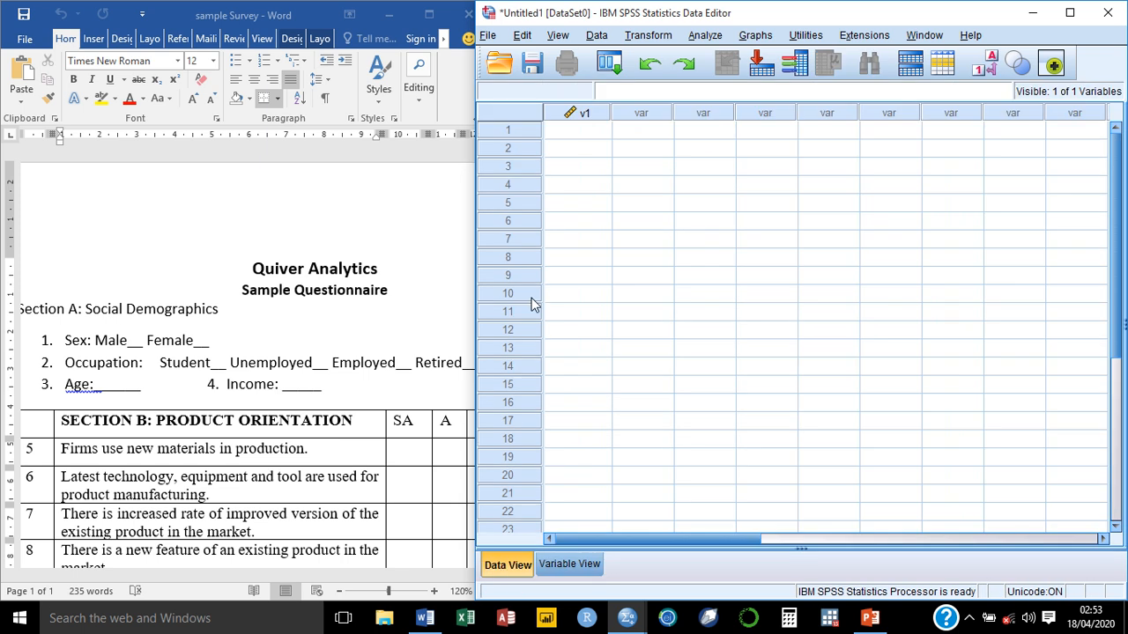
left_click(557, 562)
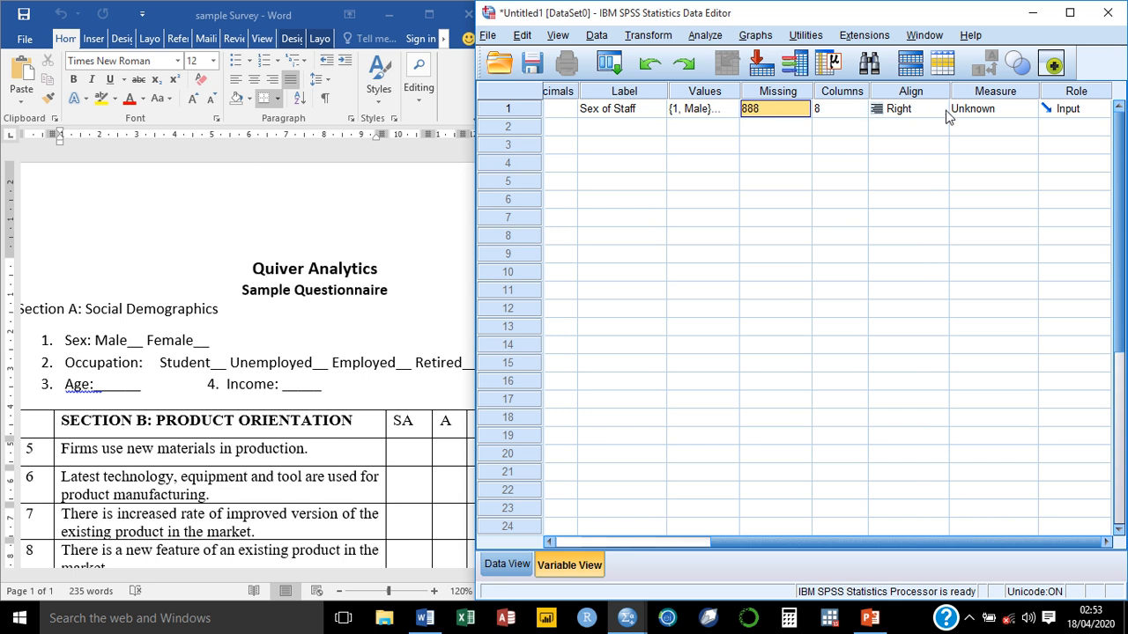
left_click(1027, 109)
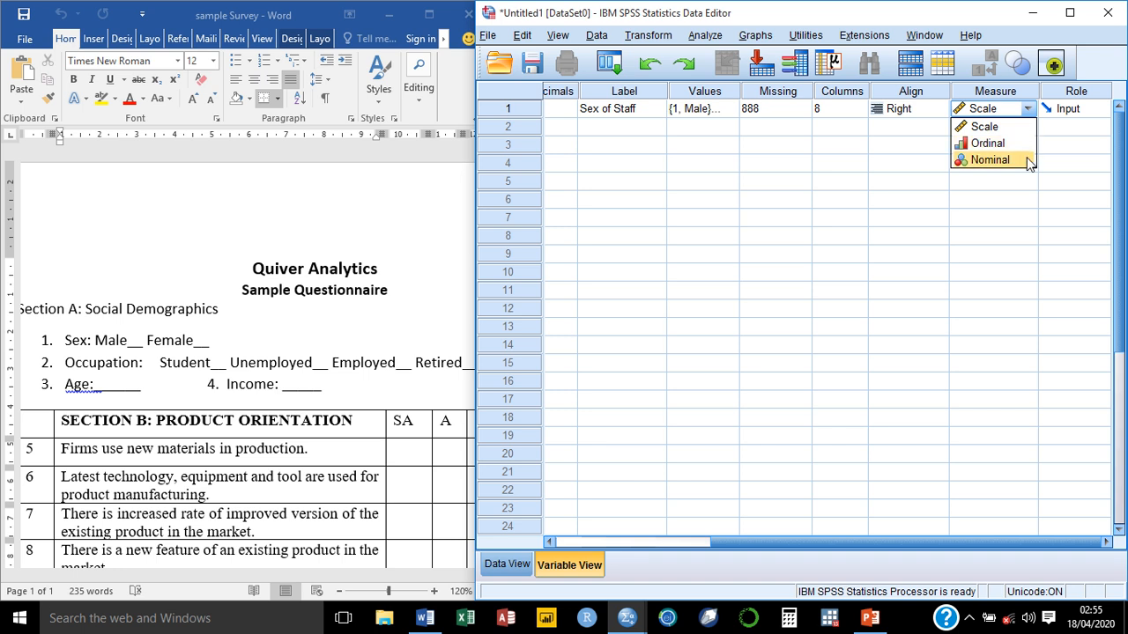
left_click(989, 160)
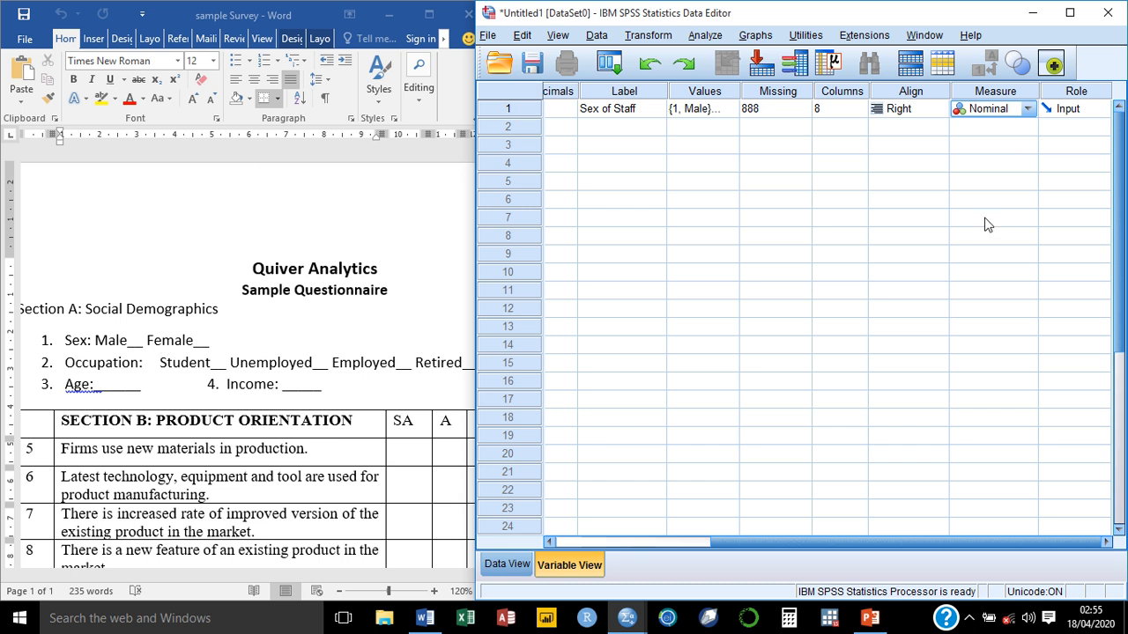
Set the role of v1 to Both
left_click(1099, 115)
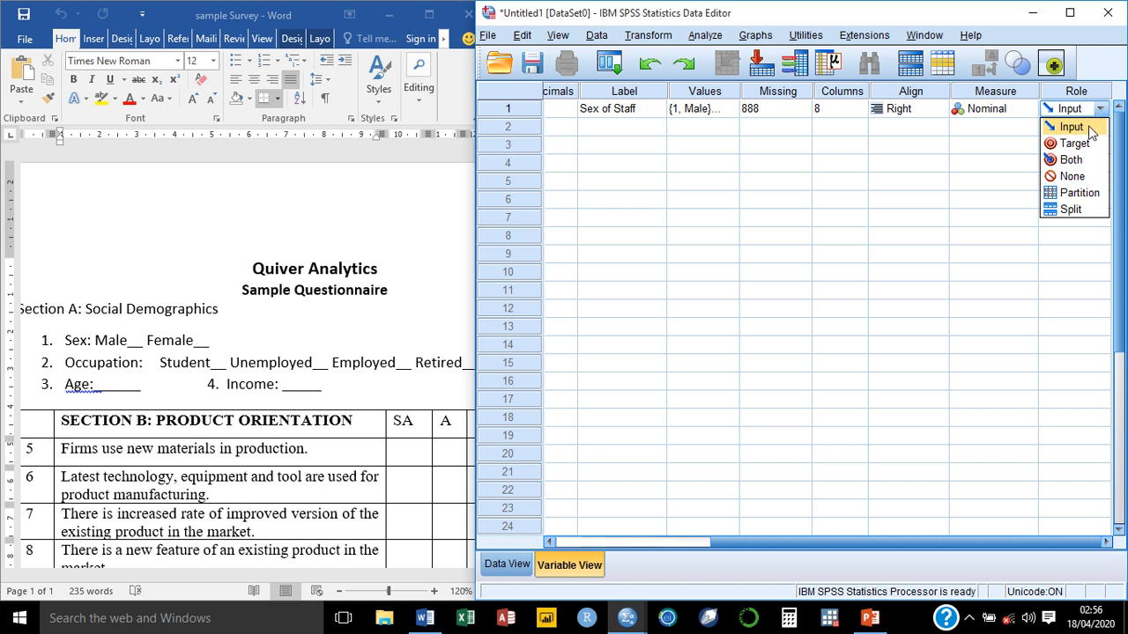
left_click(1091, 129)
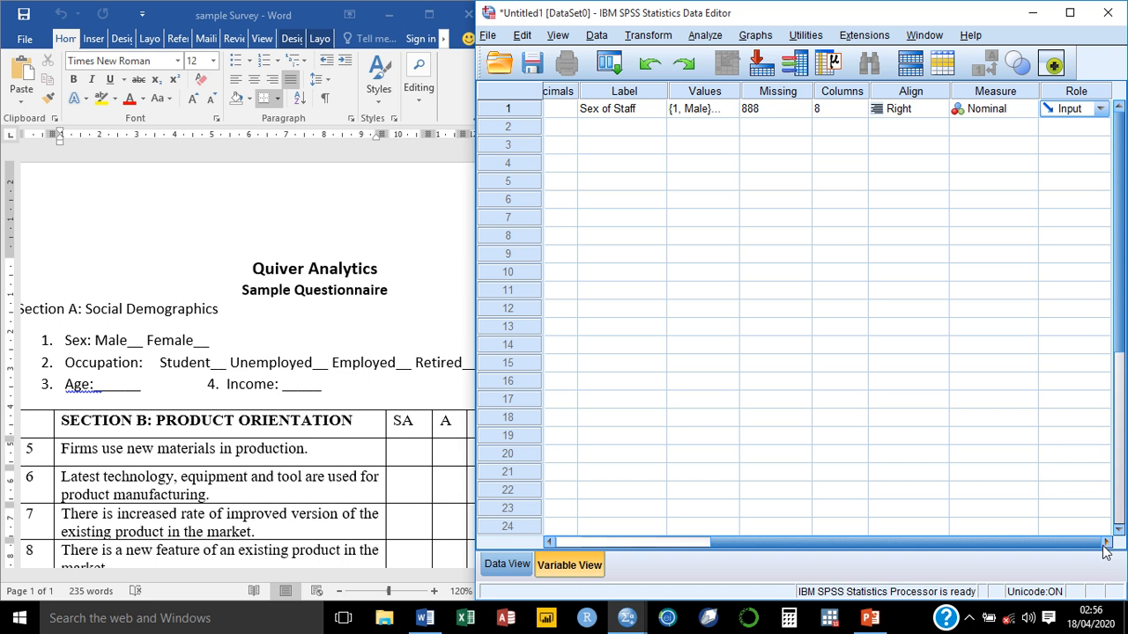
left_click(1101, 108)
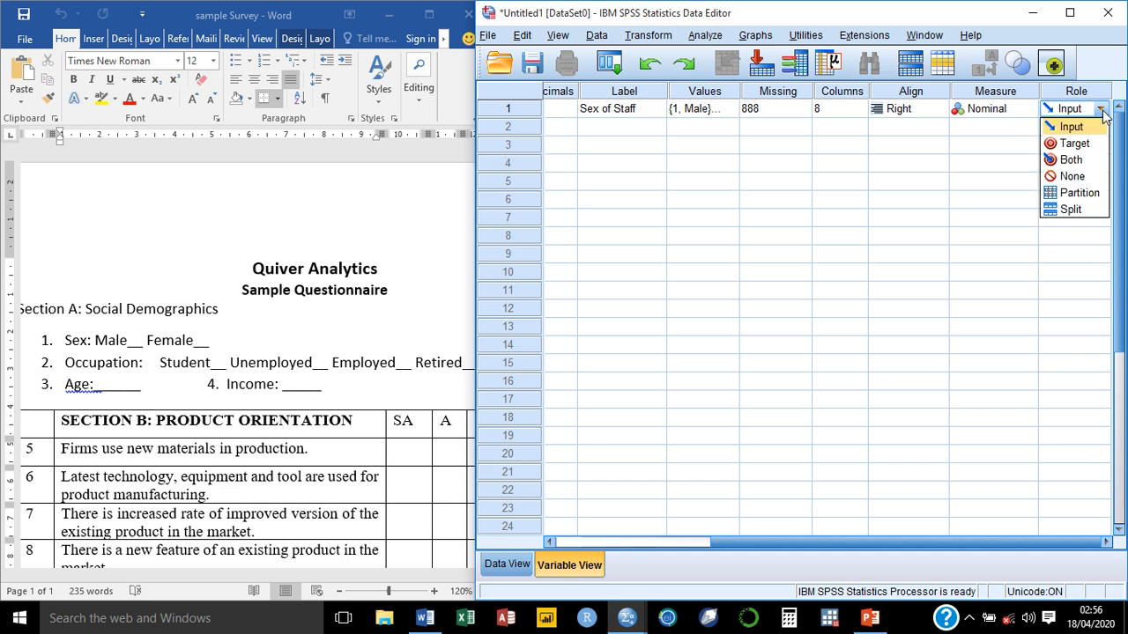
left_click(1071, 160)
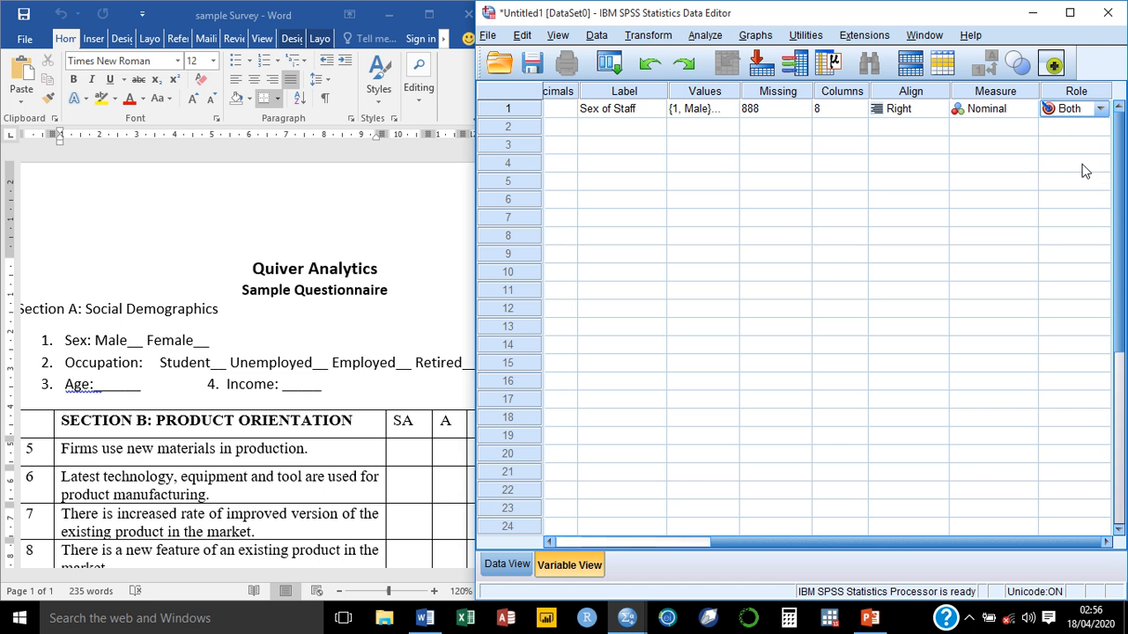
Check how the v1 column header appears in Data View
left_click(568, 542)
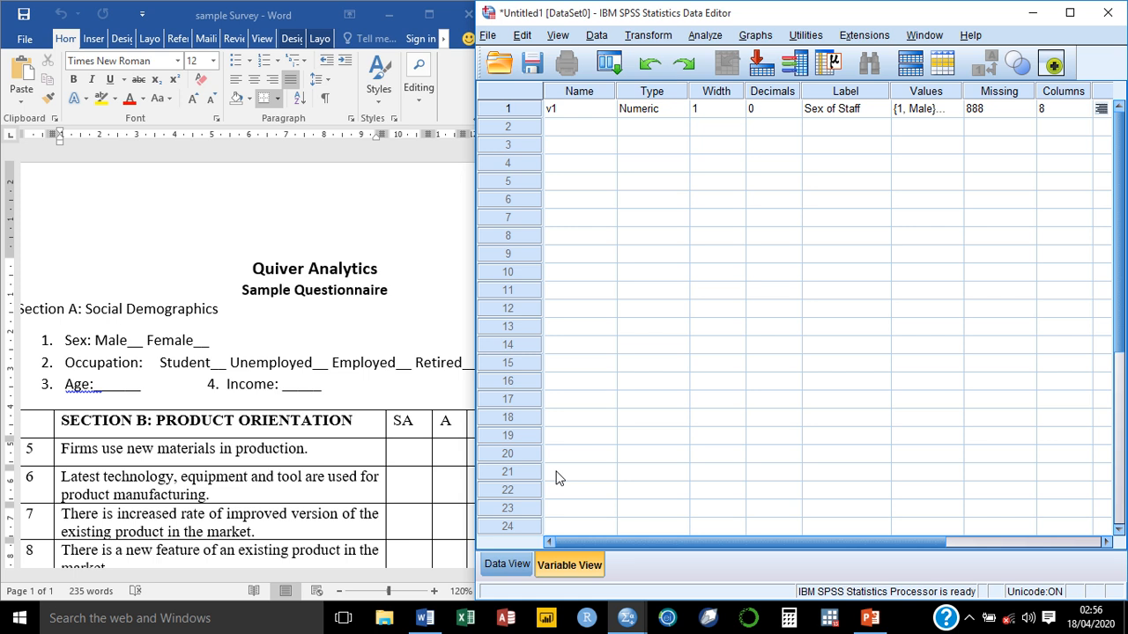
left_click(494, 571)
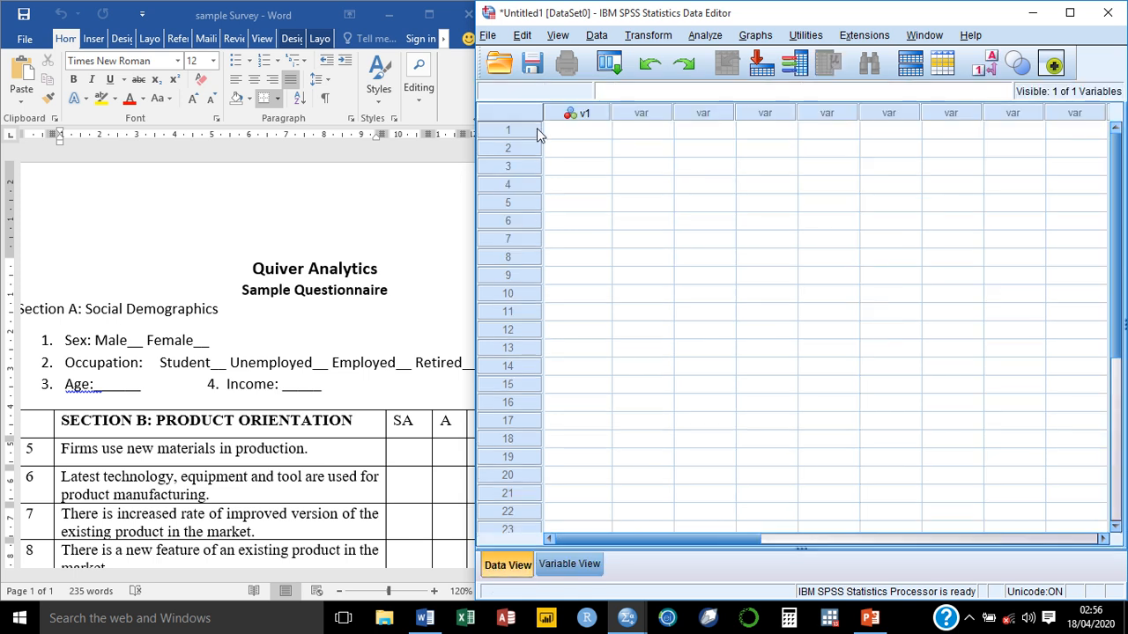
mouse_move(567, 115)
Go from the second Data View column to its definition and name the variable in row 2 v2
double_click(640, 119)
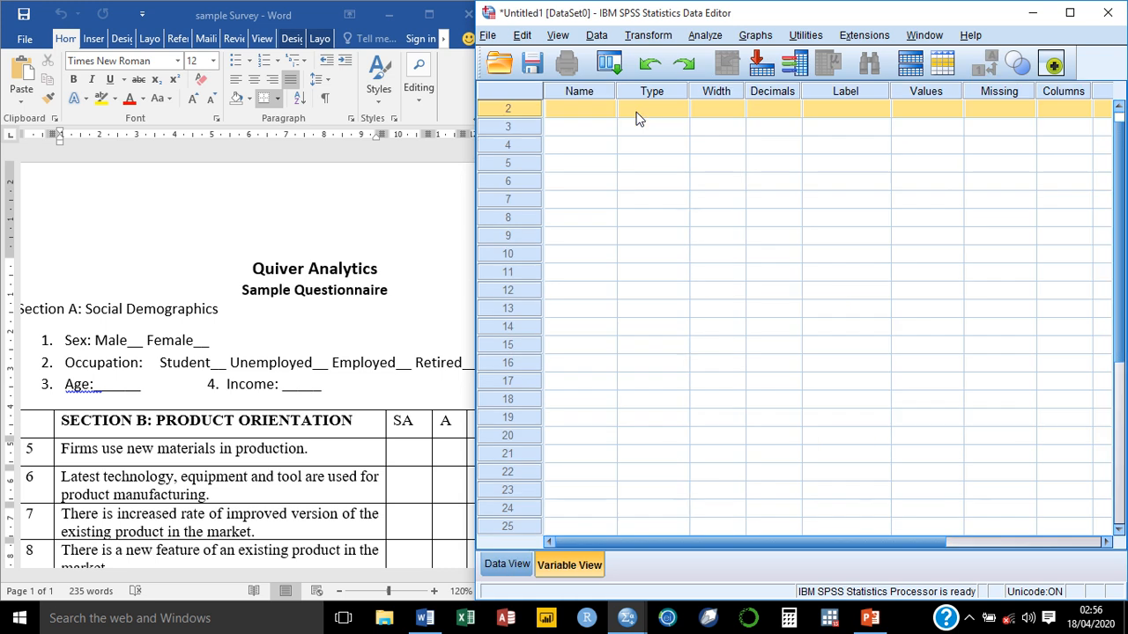
left_click(1119, 108)
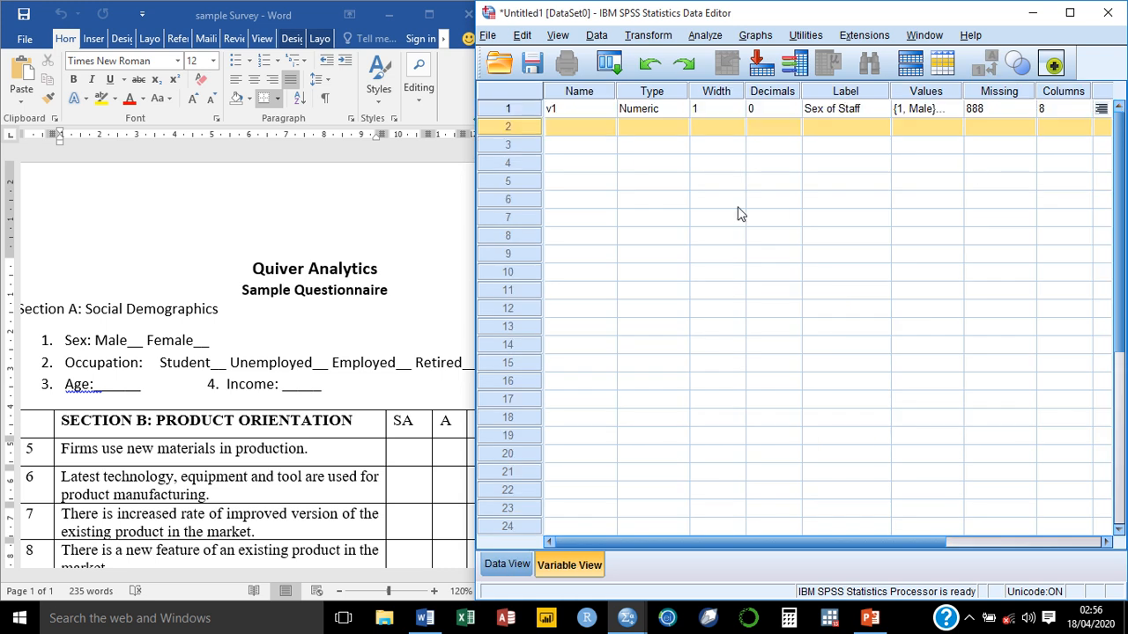
left_click(555, 129)
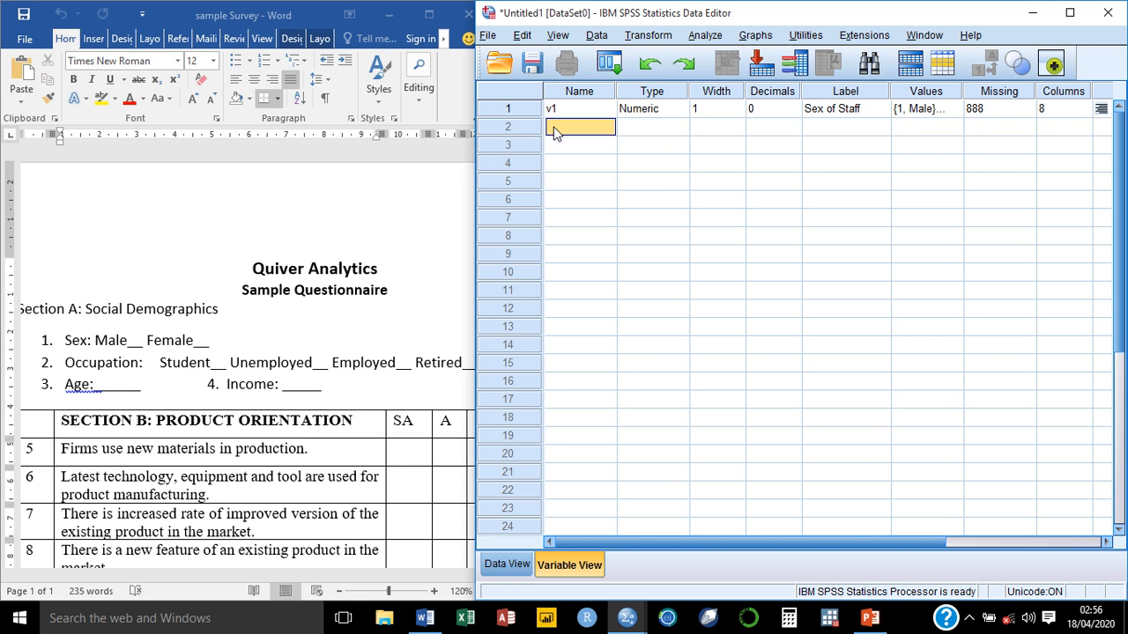
type("v2")
Look through the questionnaire in Word down to Section E and return to its beginning
left_click(446, 217)
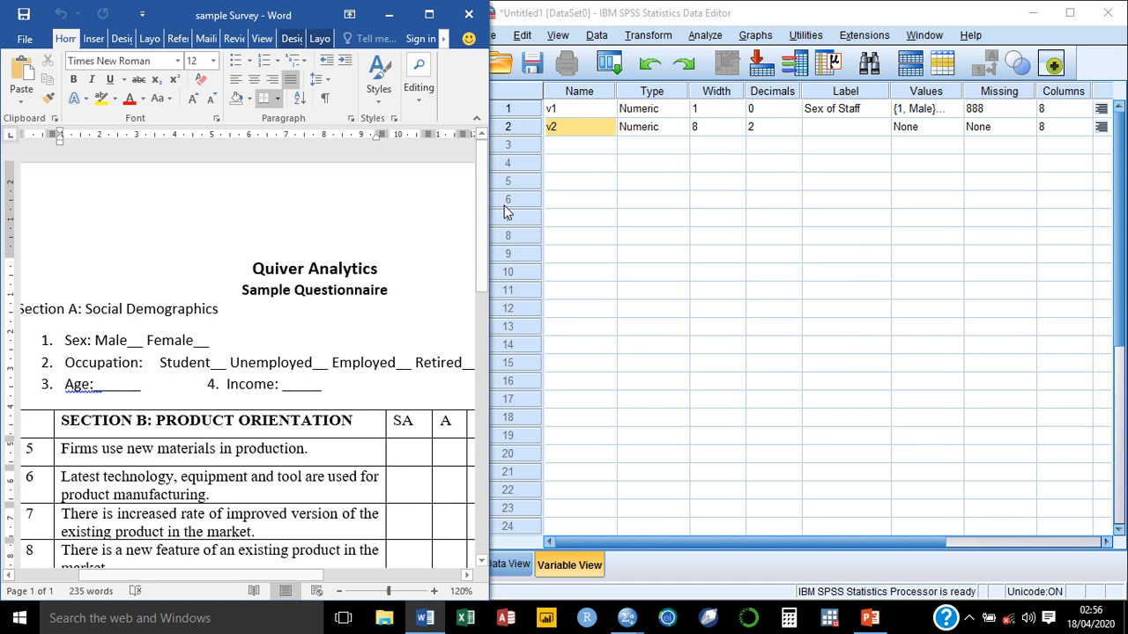
left_click_drag(483, 221, 491, 529)
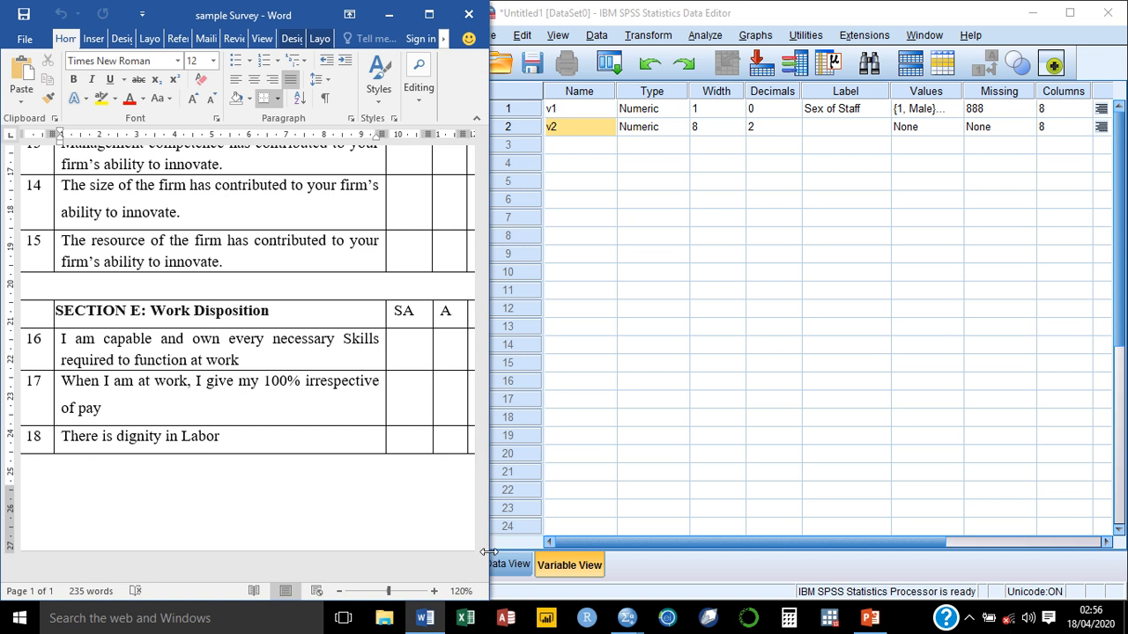
left_click_drag(483, 529, 448, 112)
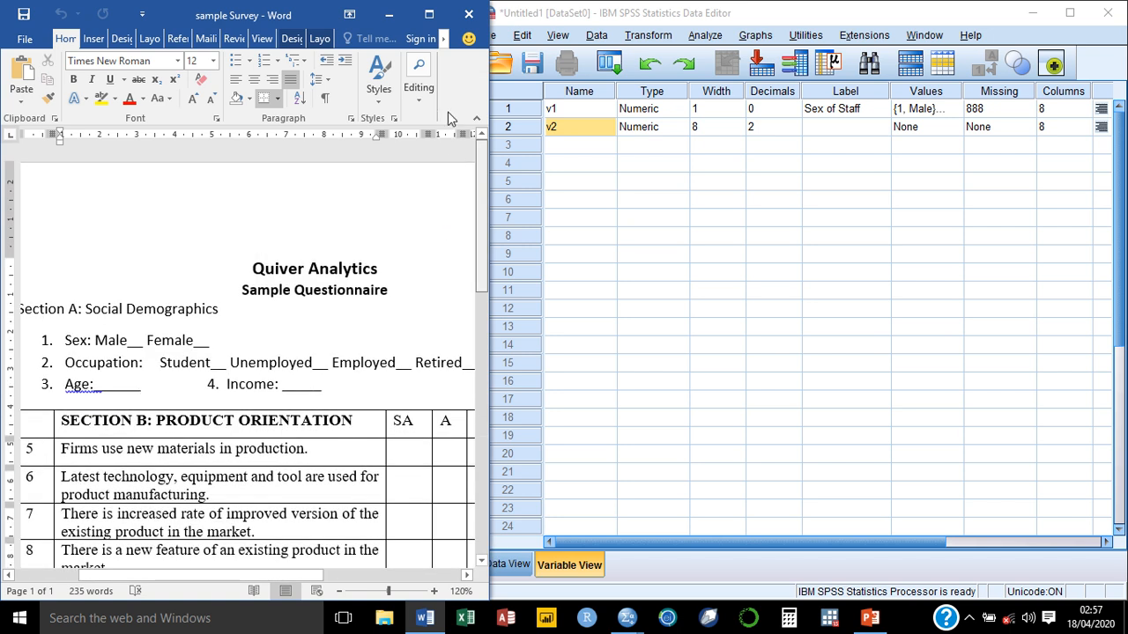
Name the variables in rows 3 to 18 v3 through v18 in sequence, one for each remaining questionnaire item
left_click(567, 148)
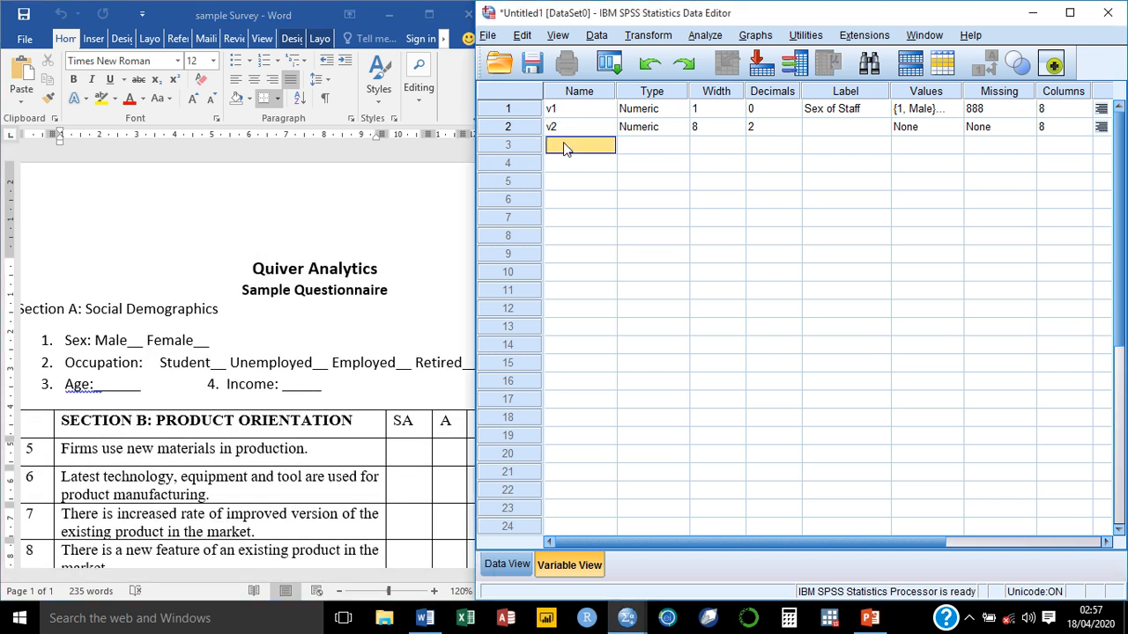
type("v3")
key("Return")
type("v4")
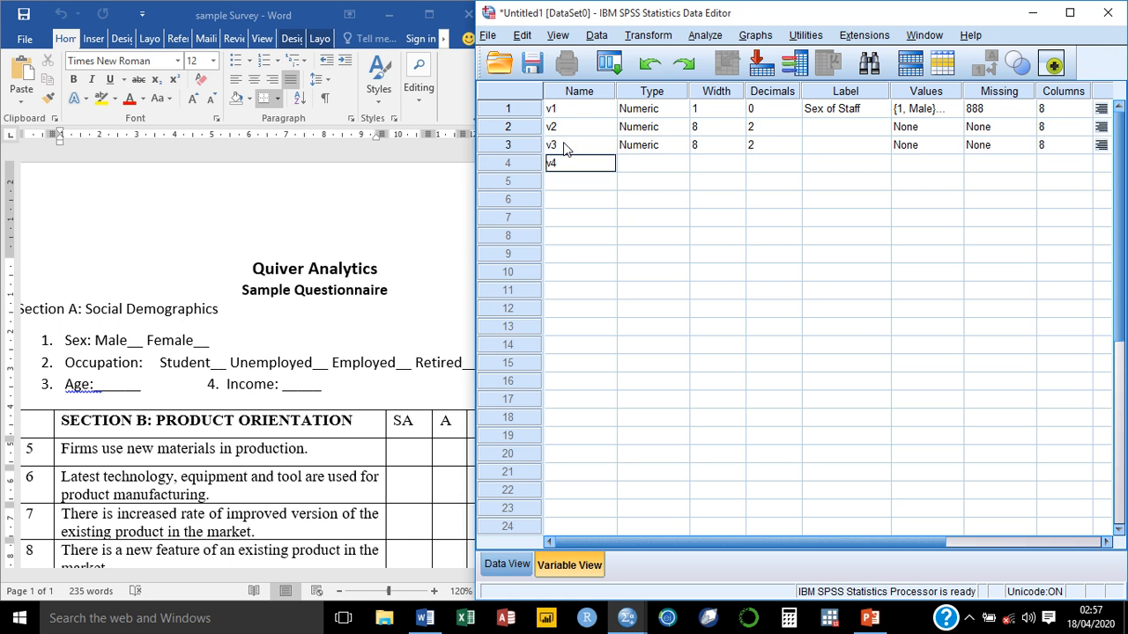
key("Return")
type("v5")
key("Return")
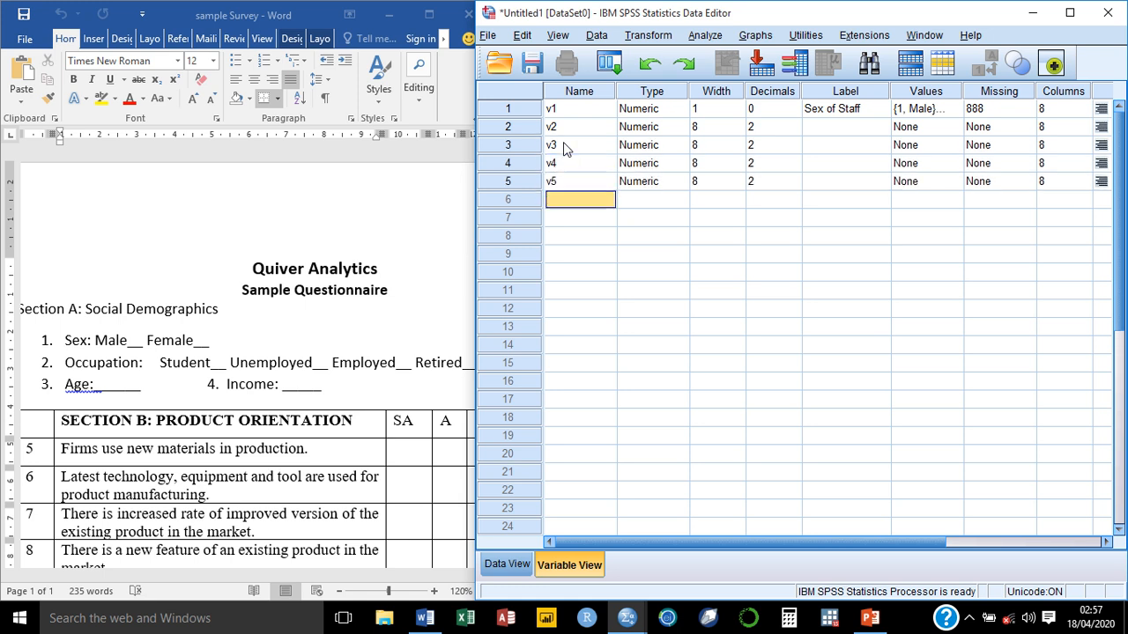
type("v6")
key("Return")
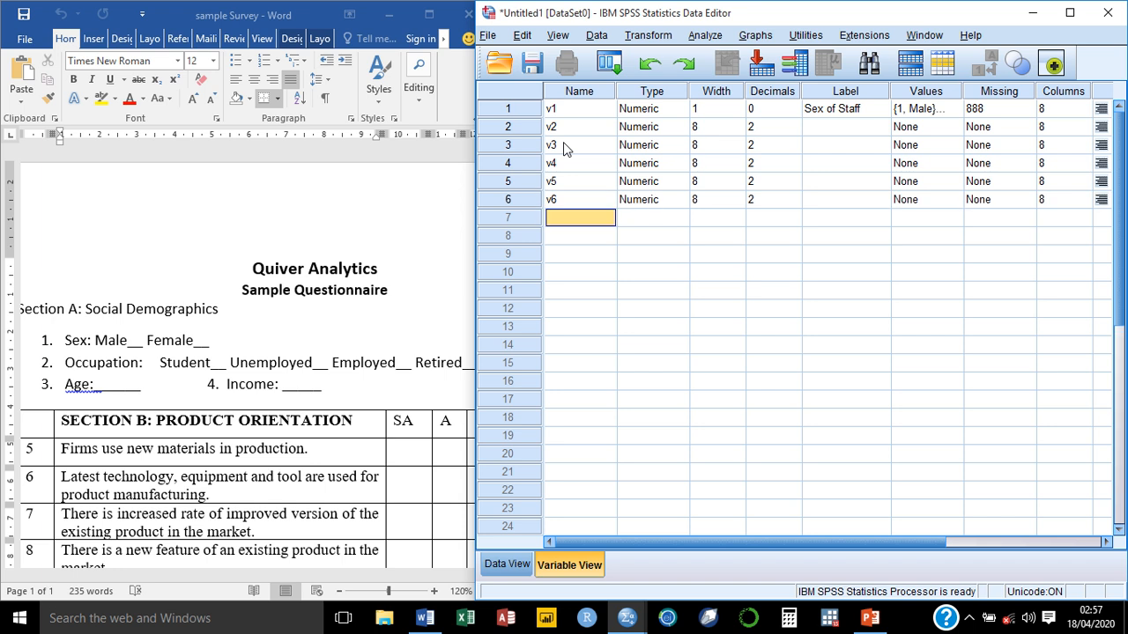
type("v7")
key("Return")
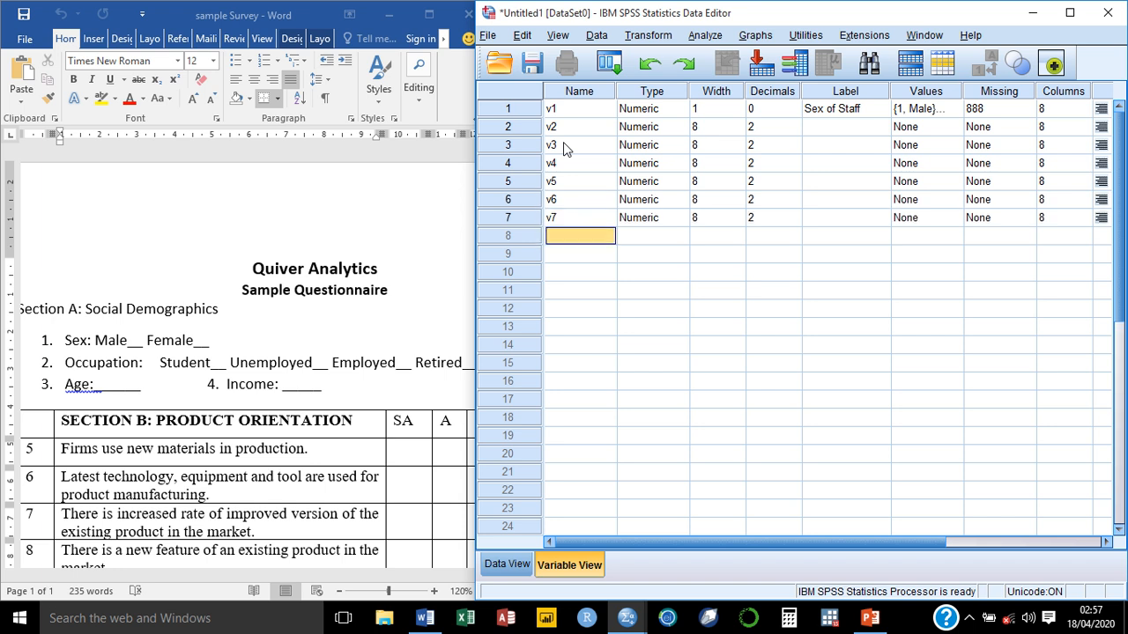
type("v8")
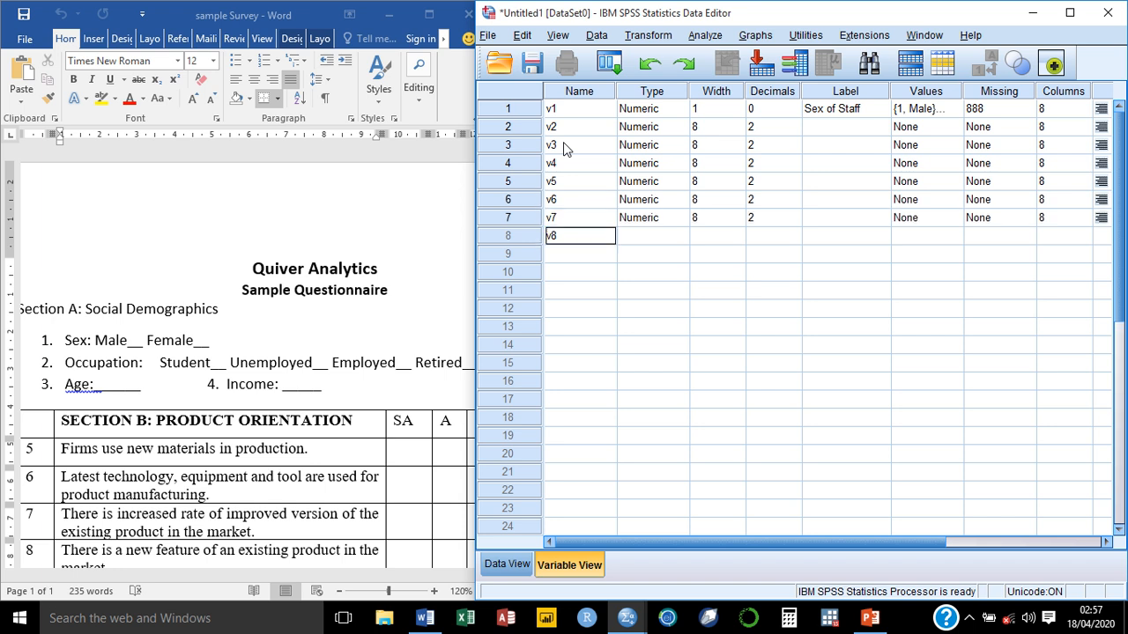
key("Return")
type("v9")
key("Return")
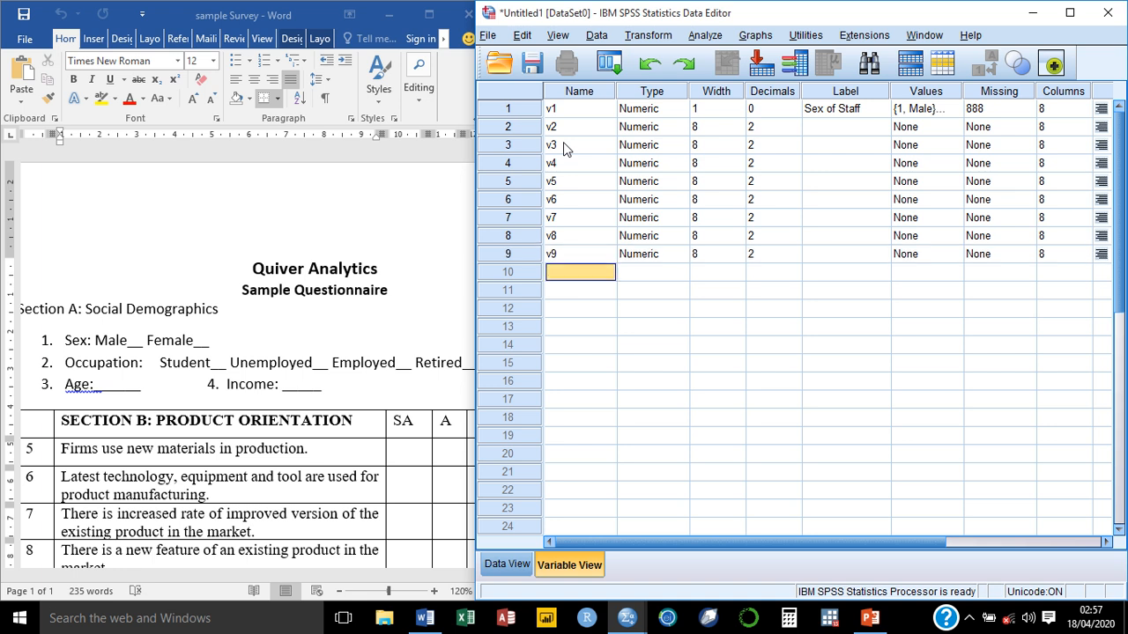
type("v10")
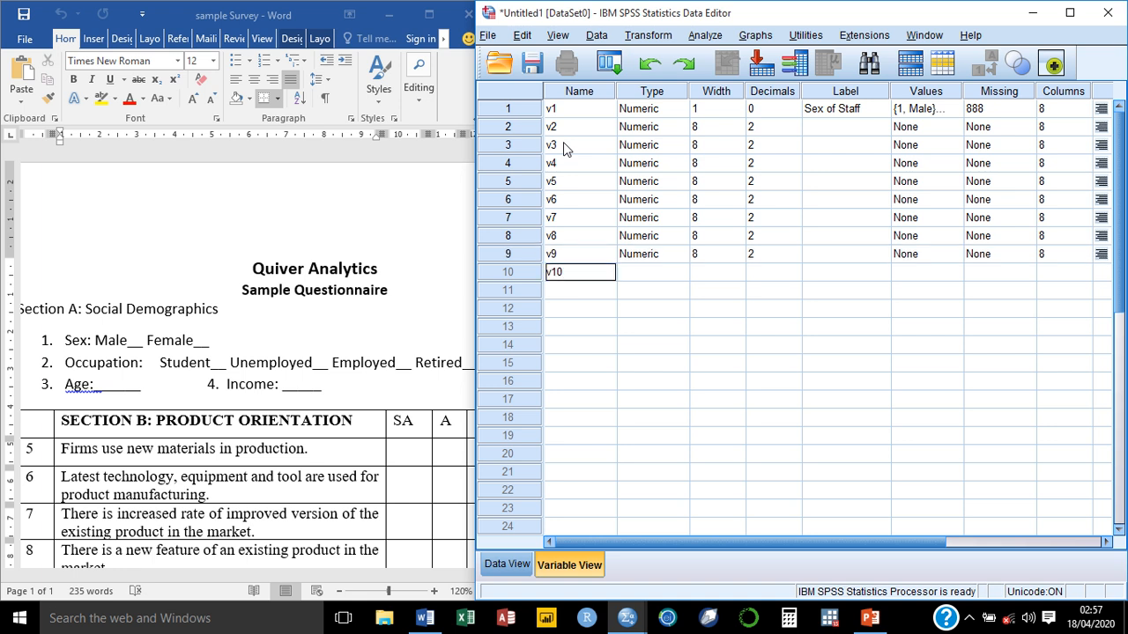
key("Return")
type("v11")
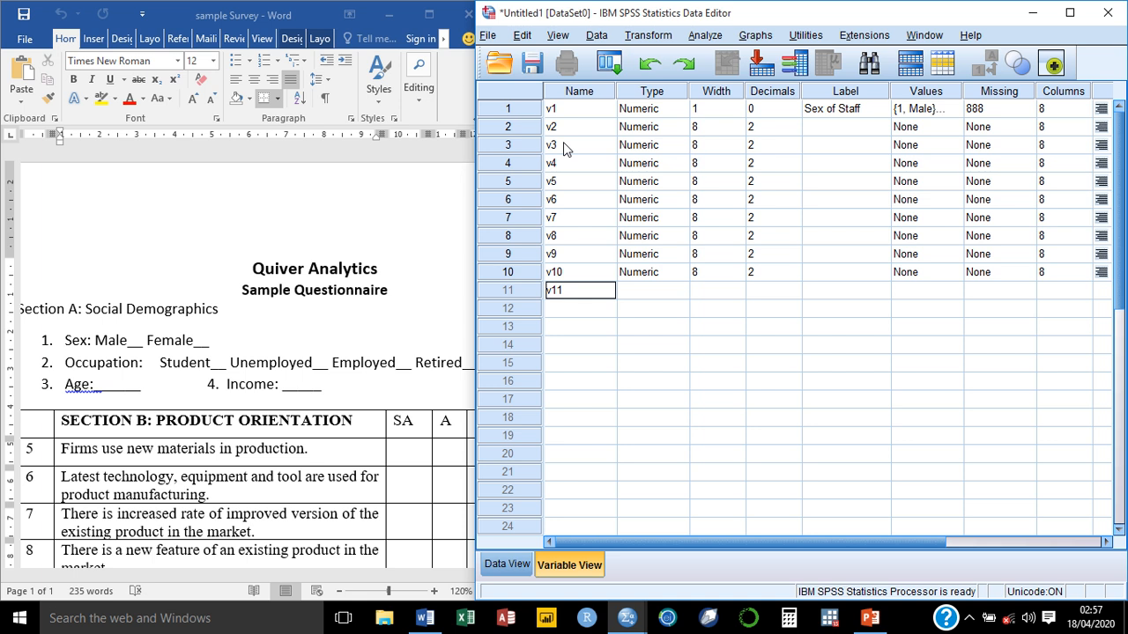
key("Return")
type("v")
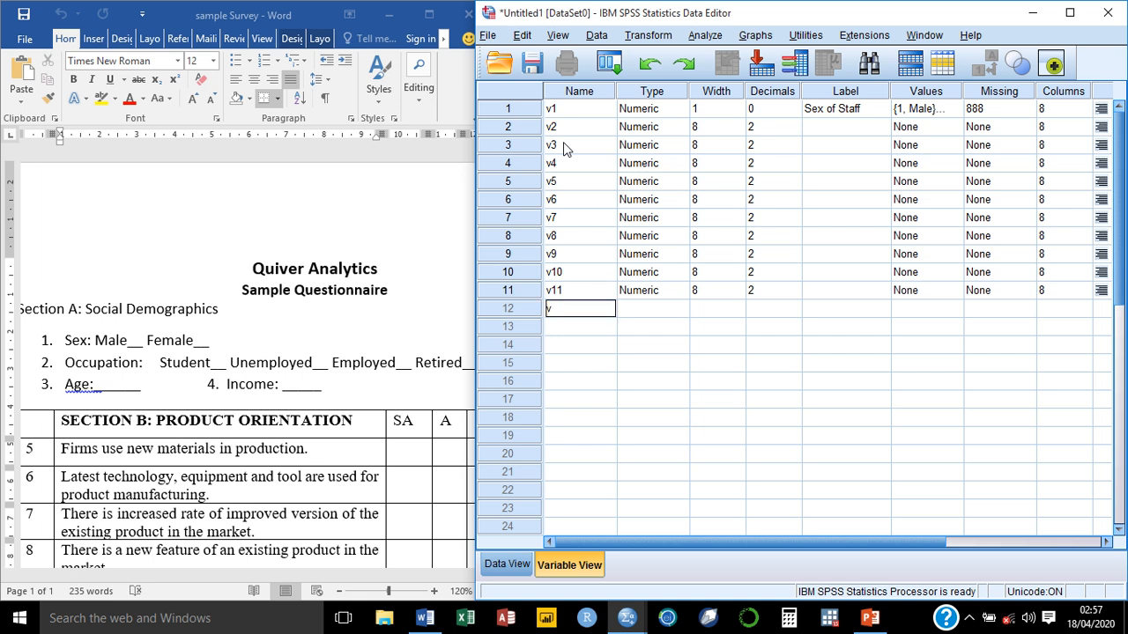
type("12")
key("Return")
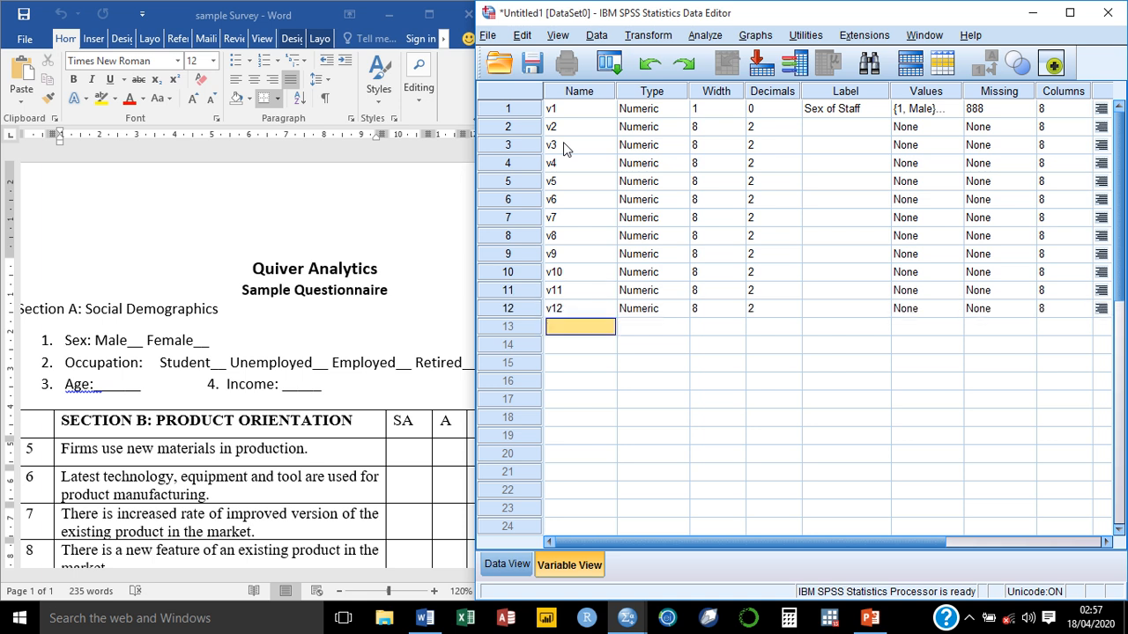
type("v13")
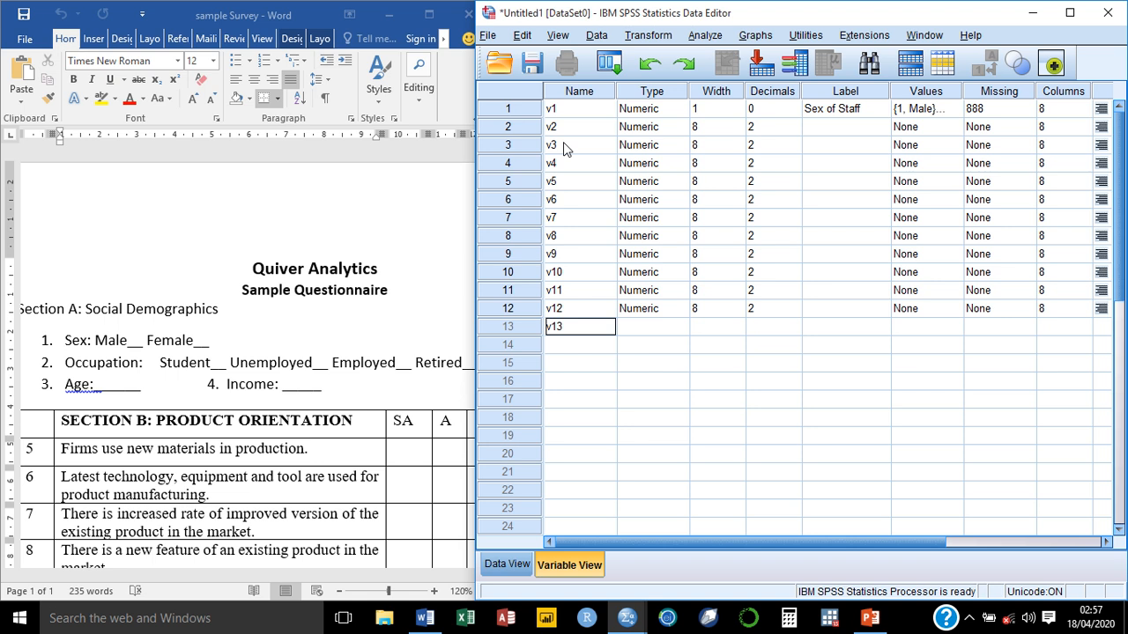
key("Return")
type("v")
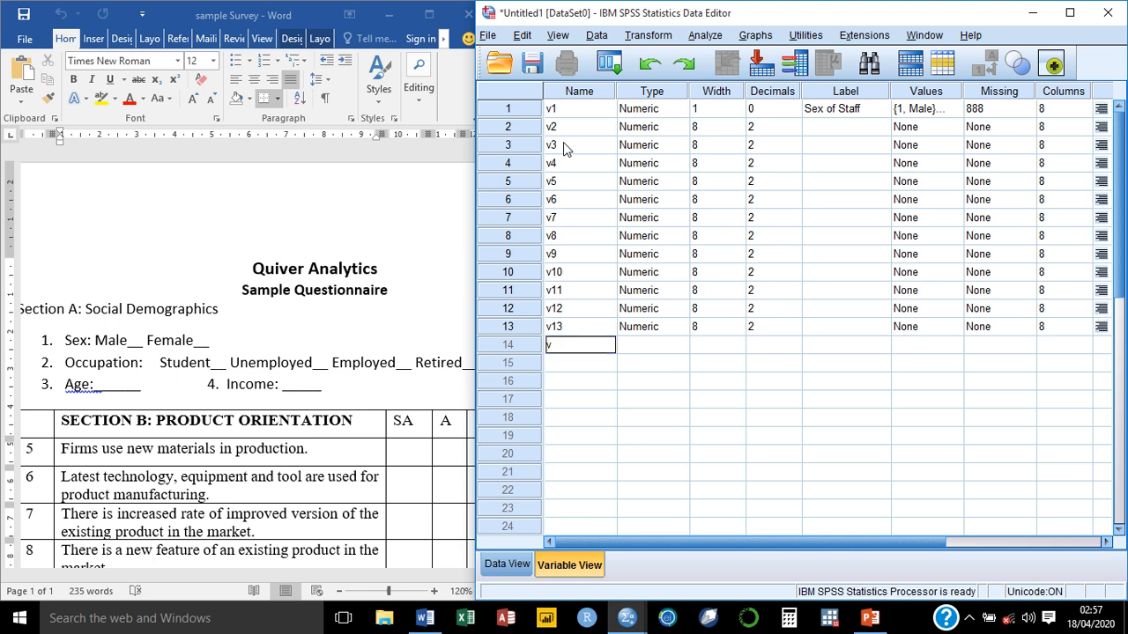
type("14")
key("Return")
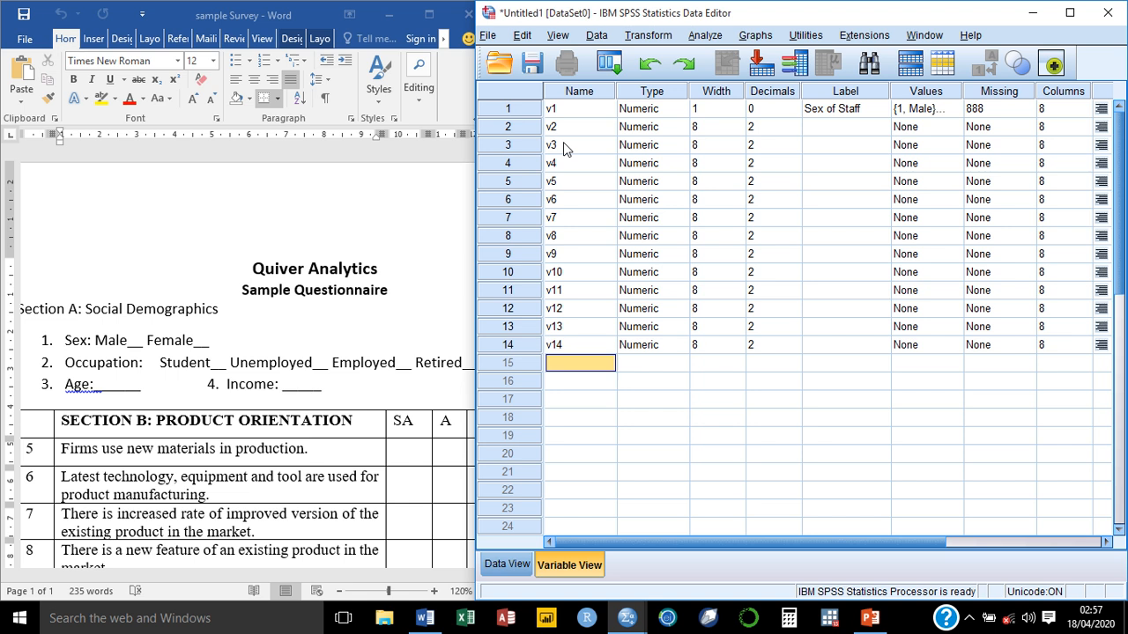
type("v")
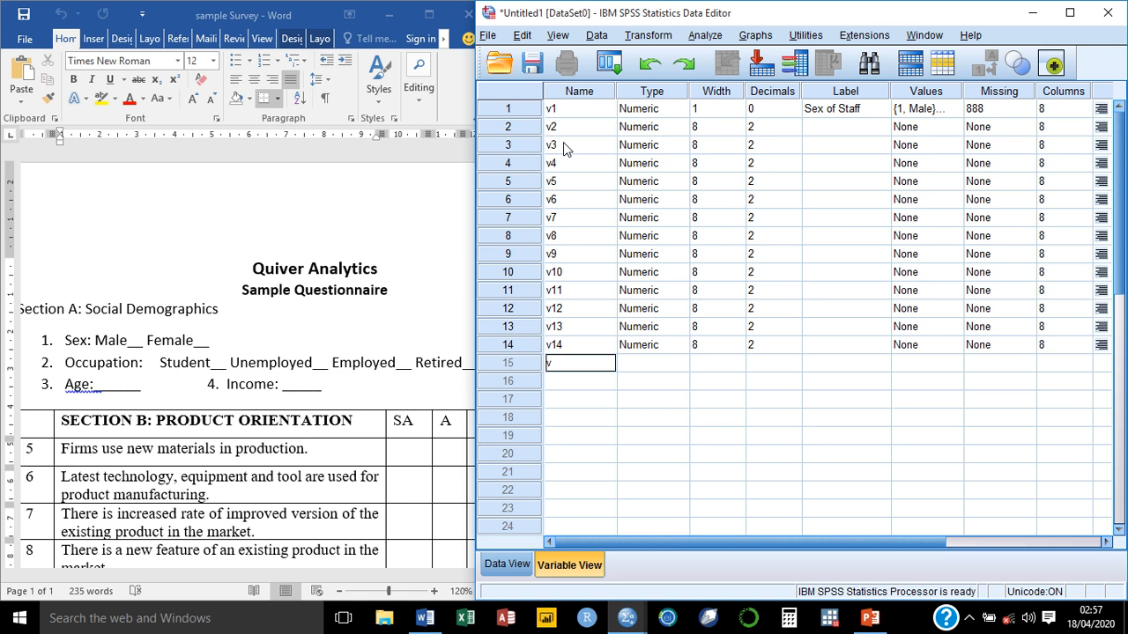
type("15")
key("Return")
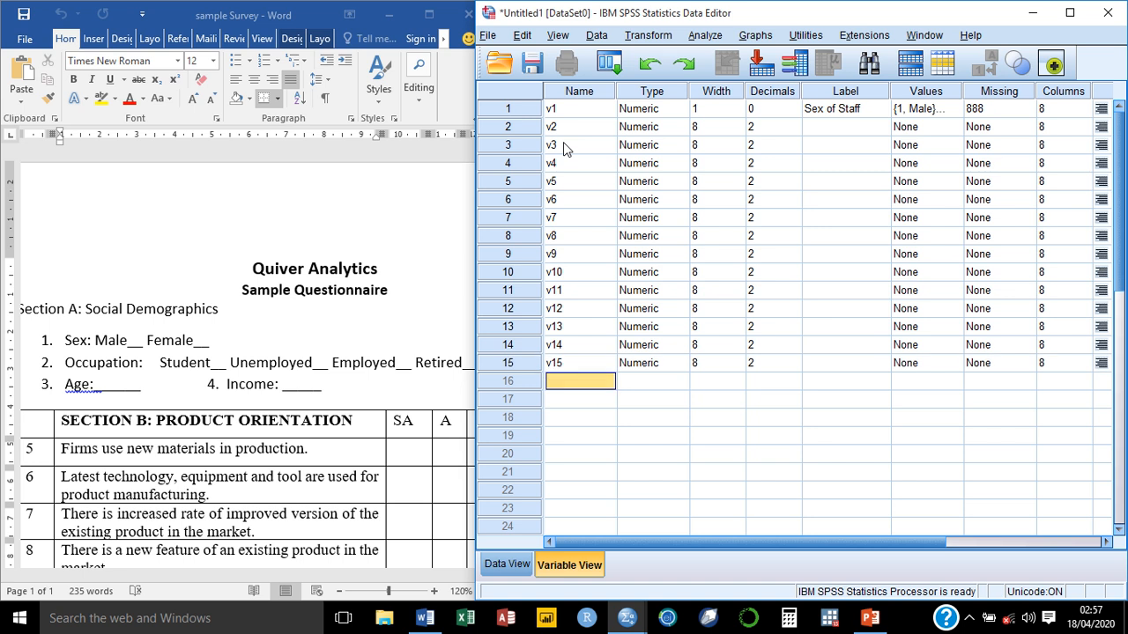
type("v")
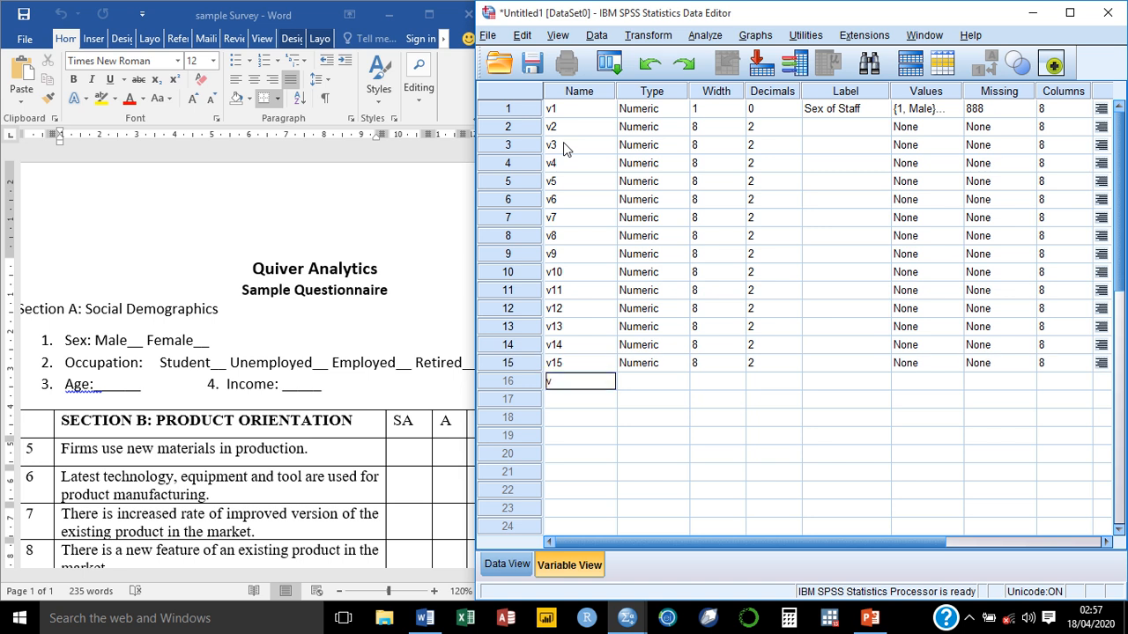
type("16")
key("Return")
type("v17")
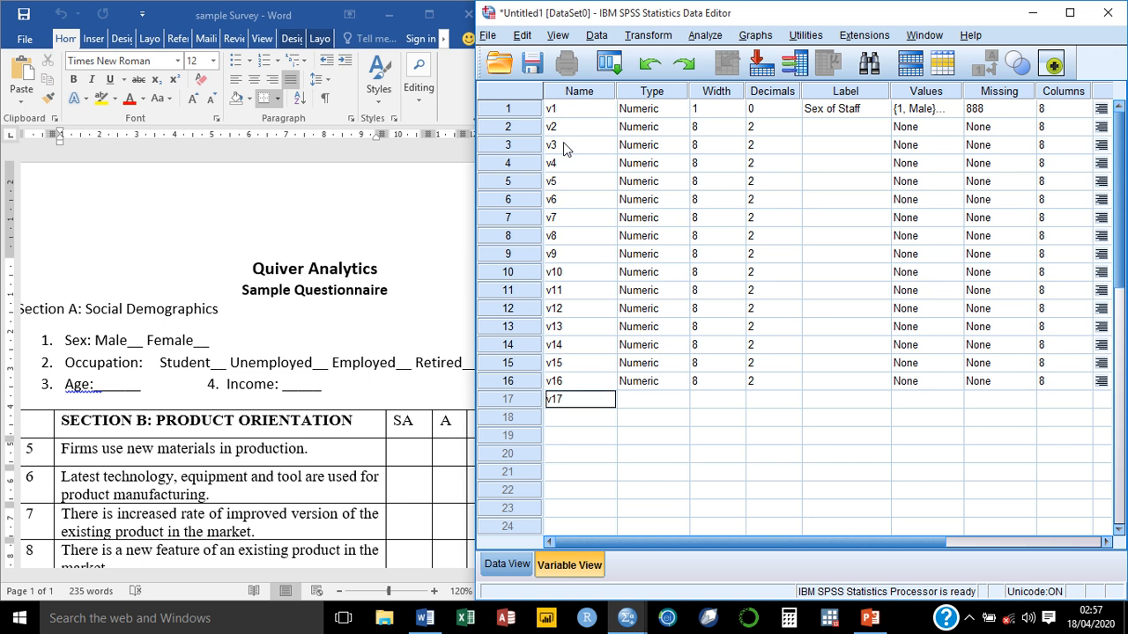
key("Return")
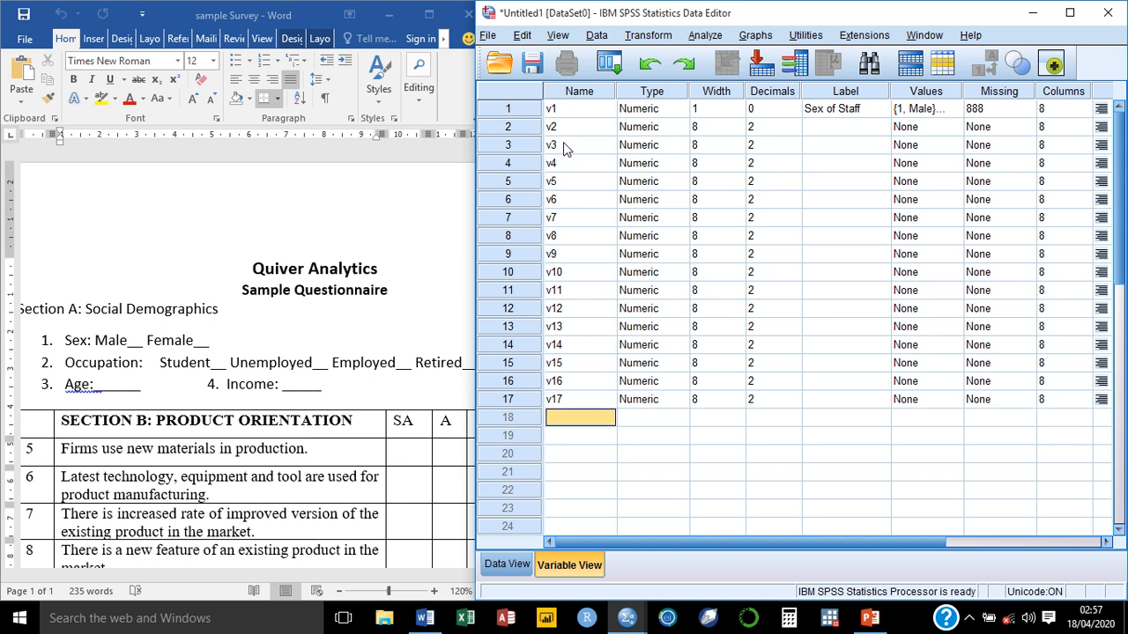
type("v18")
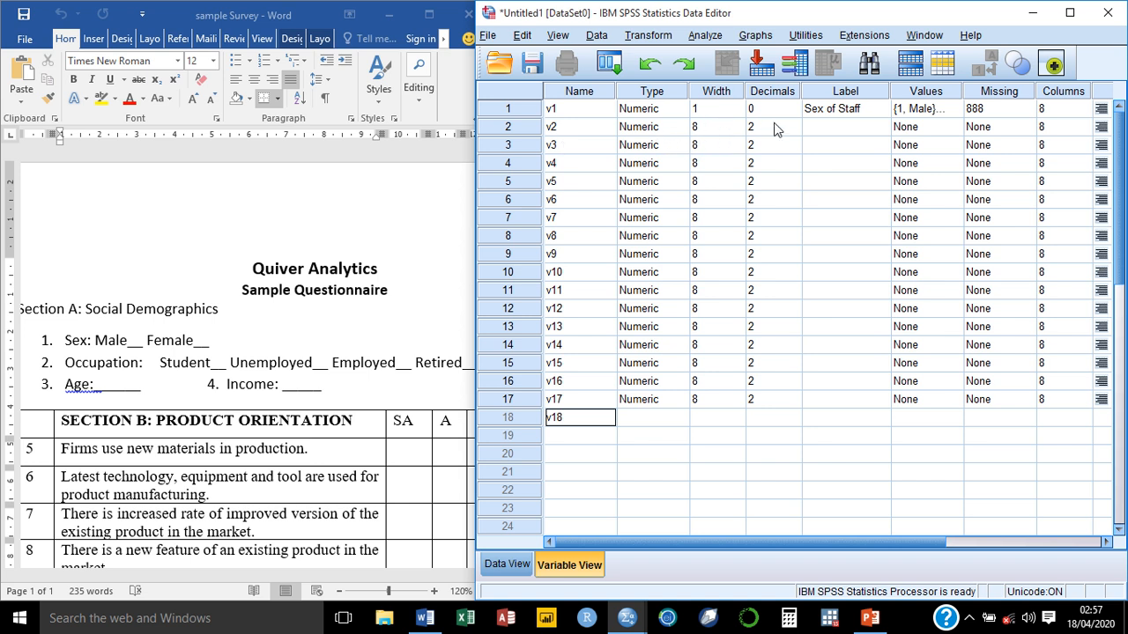
Label variable v2 "Occupation of Staff"
left_click(816, 130)
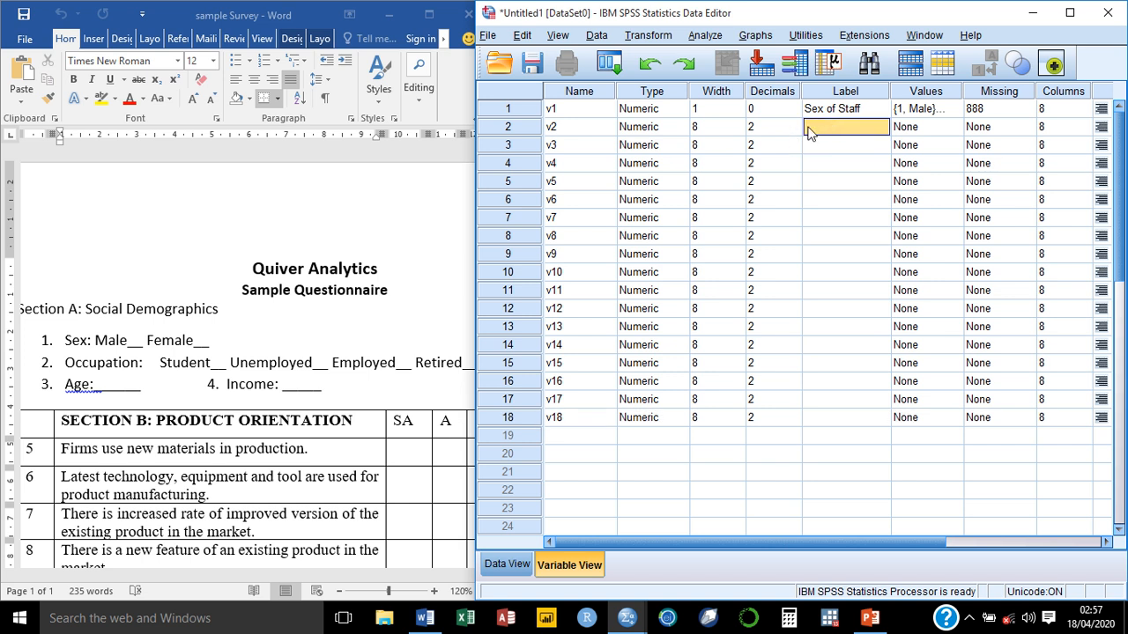
type("Occu")
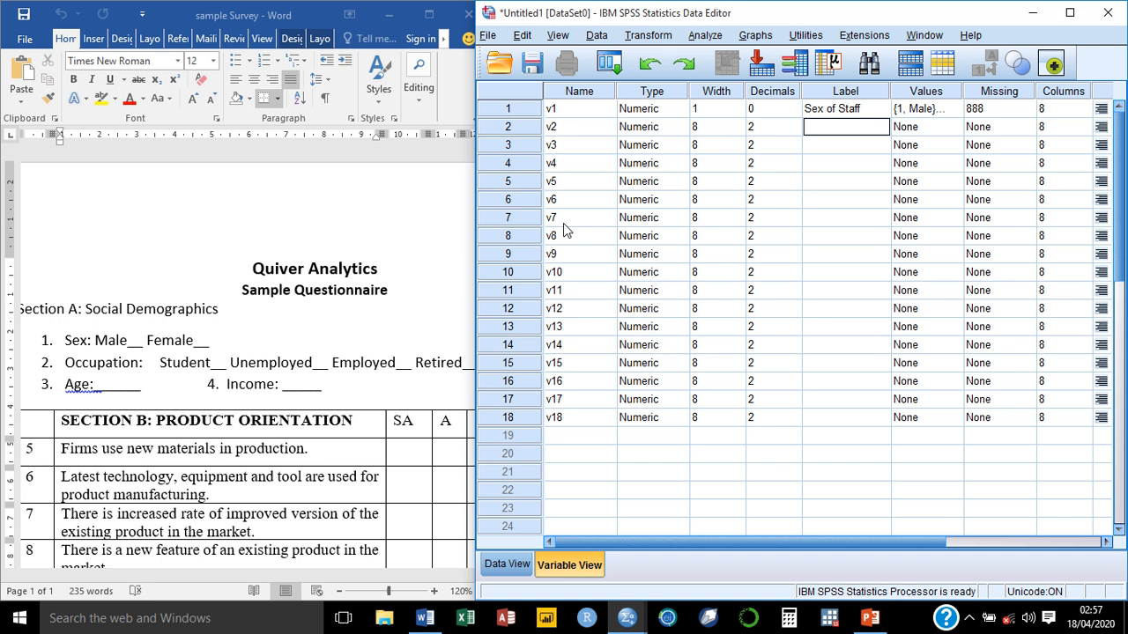
type("patio")
key("BackSpace")
key("BackSpace")
key("BackSpace")
key("BackSpace")
key("BackSpace")
key("BackSpace")
key("BackSpace")
key("BackSpace")
type("Posi")
key("BackSpace")
key("BackSpace")
key("BackSpace")
type("Occupatio")
type("n of Sta")
type("ff")
Set the decimals of v2 to 0 and its width to 1
left_click(764, 128)
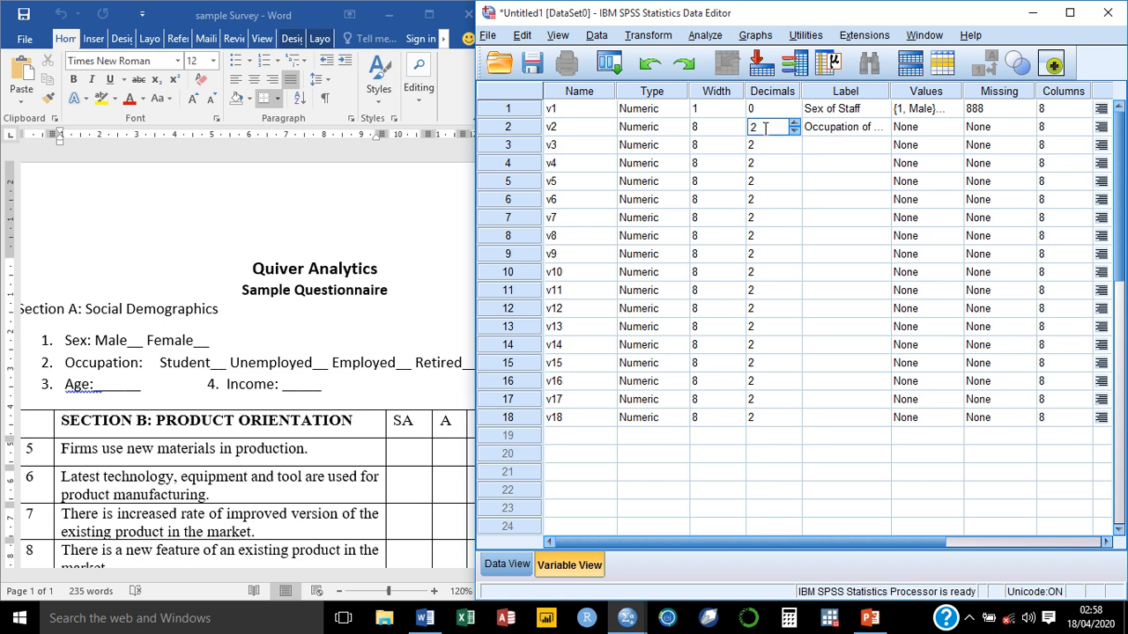
type("0")
left_click(720, 130)
double_click(720, 130)
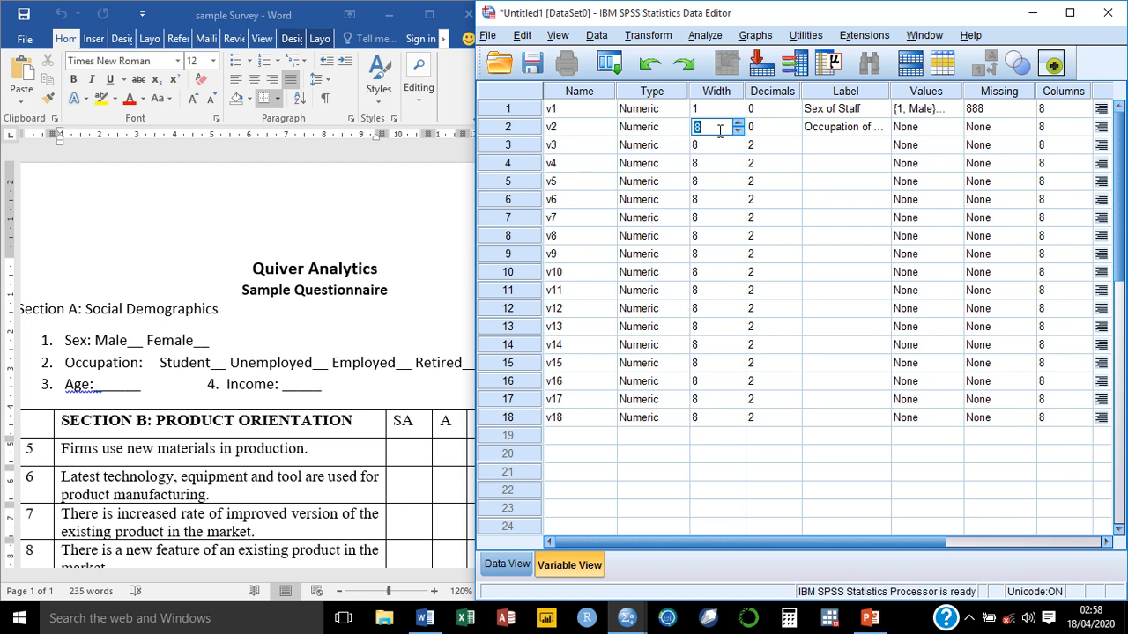
type("1")
Consult the Occupation options in the Word questionnaire and give v2 in SPSS the value labels 1 = Student and 2 = Unemployed
left_click(925, 132)
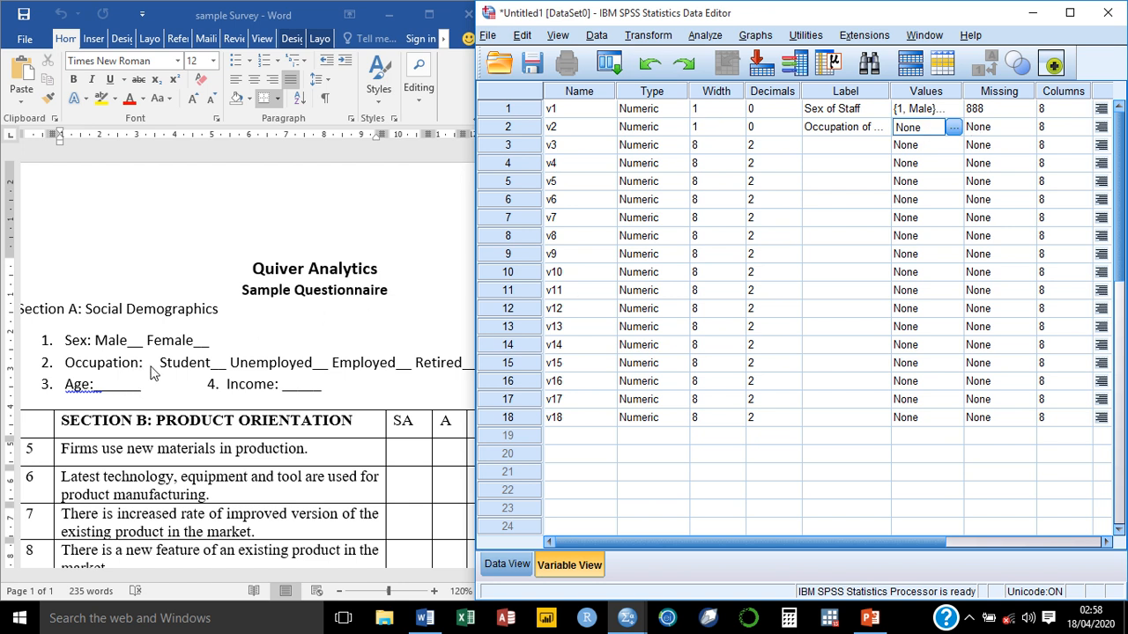
left_click(177, 370)
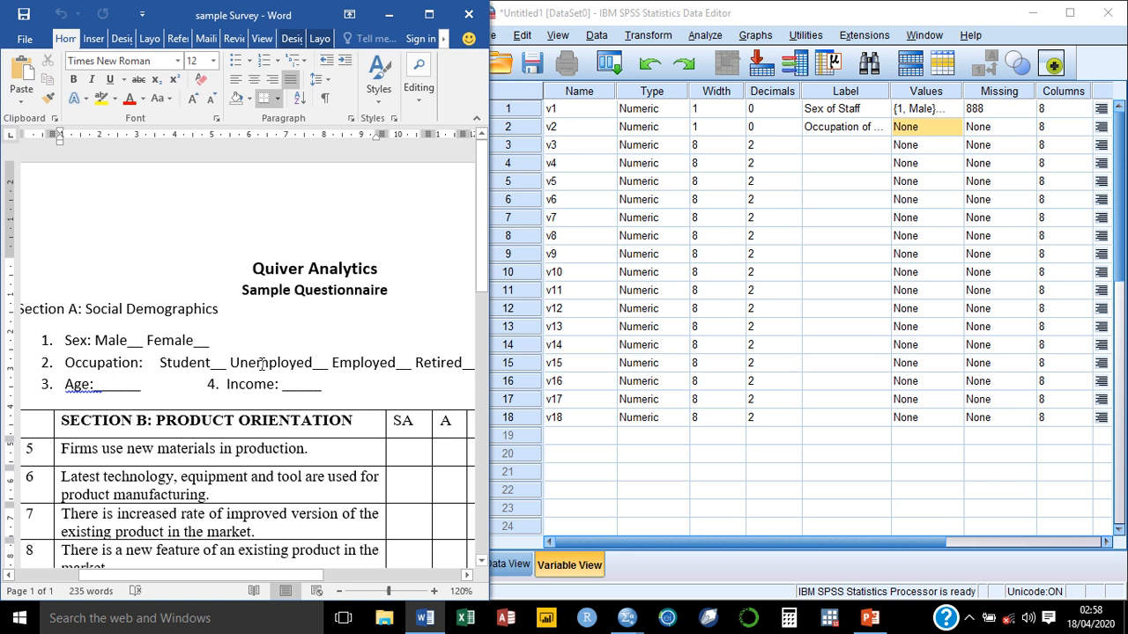
left_click(353, 362)
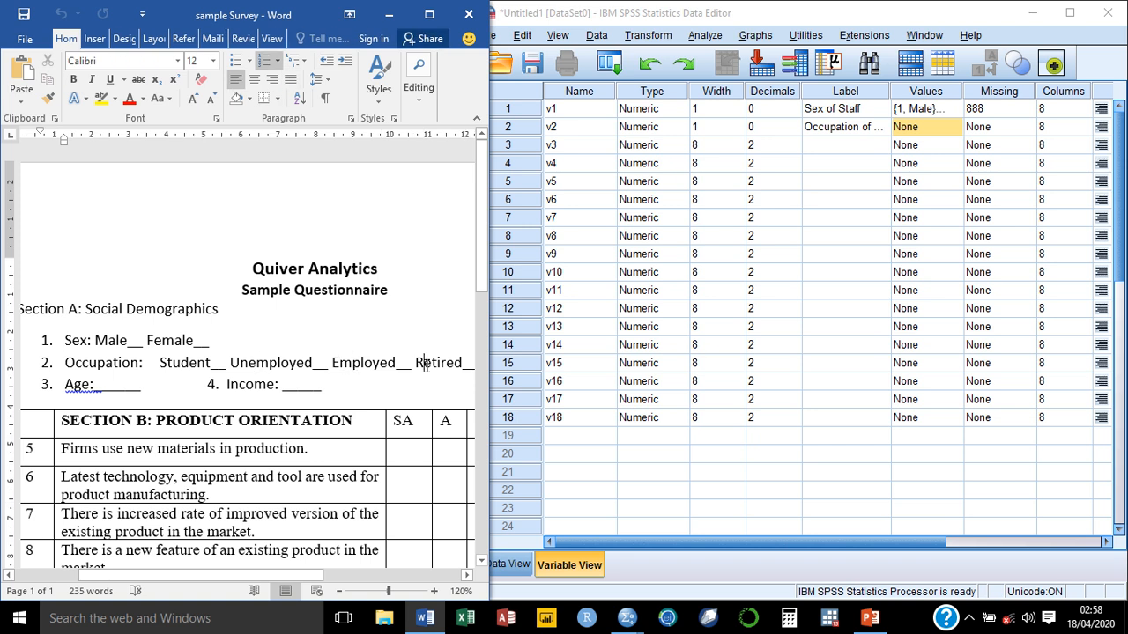
left_click(340, 591)
left_click(340, 591)
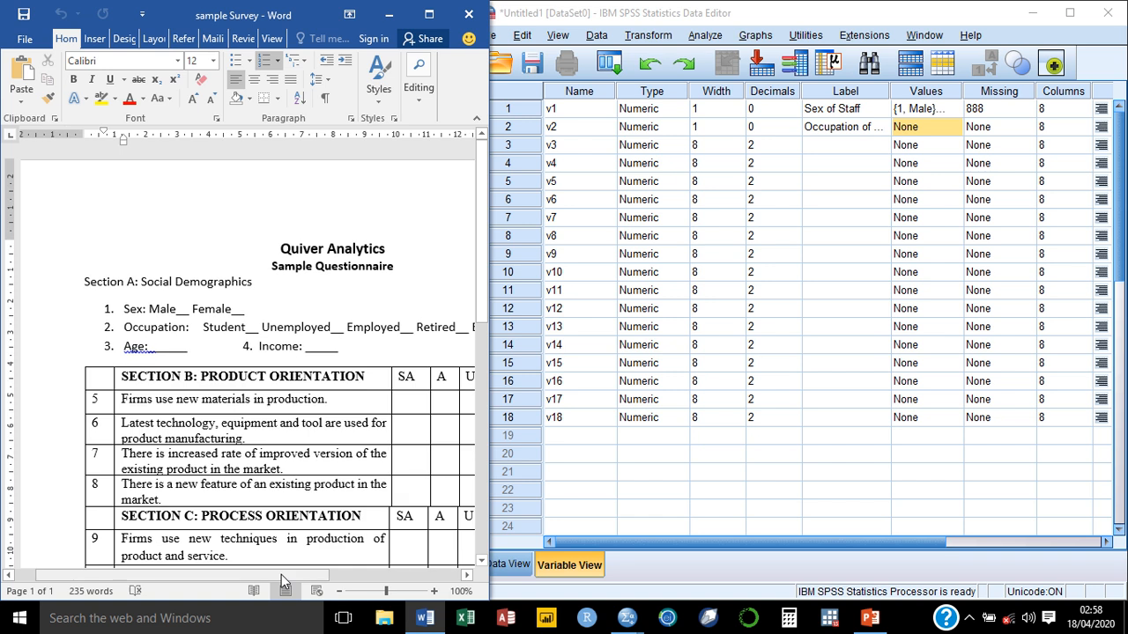
left_click_drag(281, 574, 337, 580)
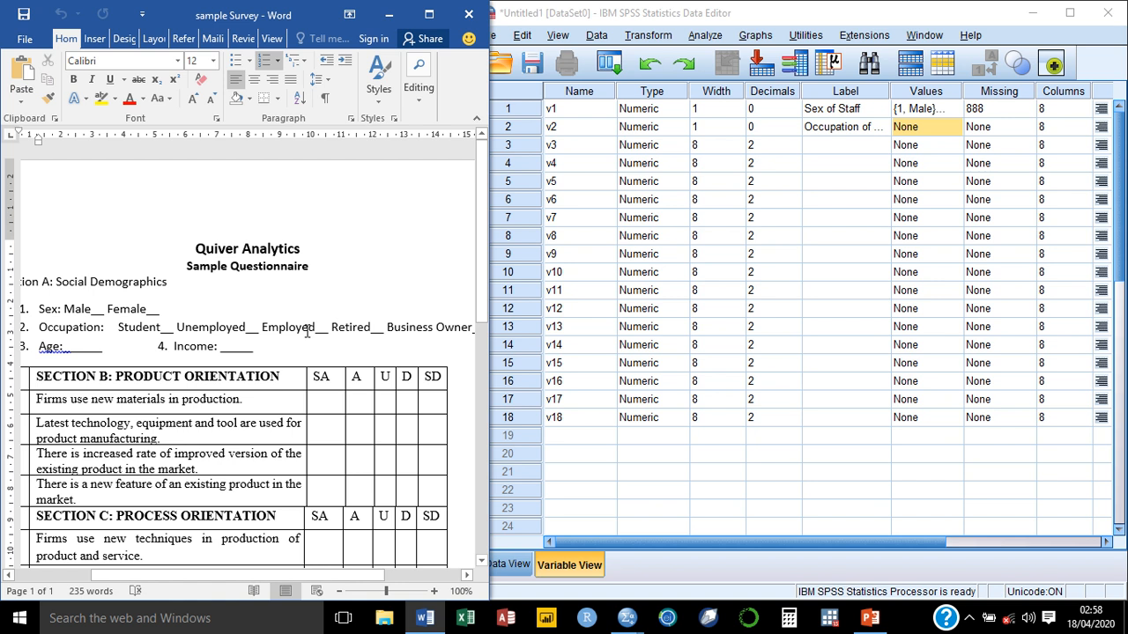
left_click(962, 128)
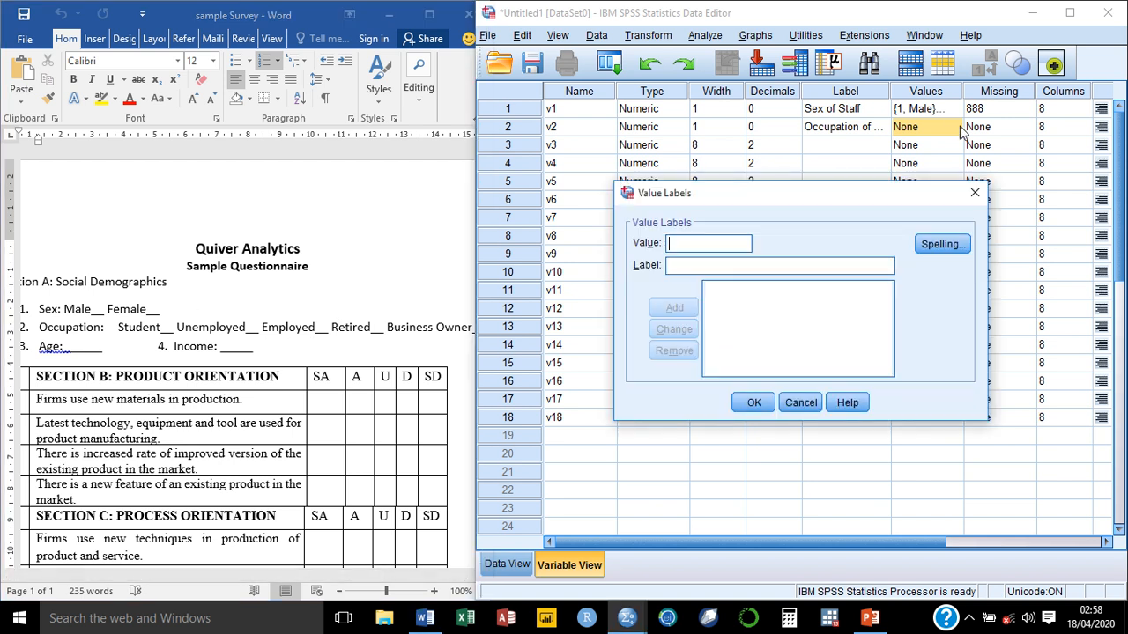
type("1")
key("Tab")
type("Student")
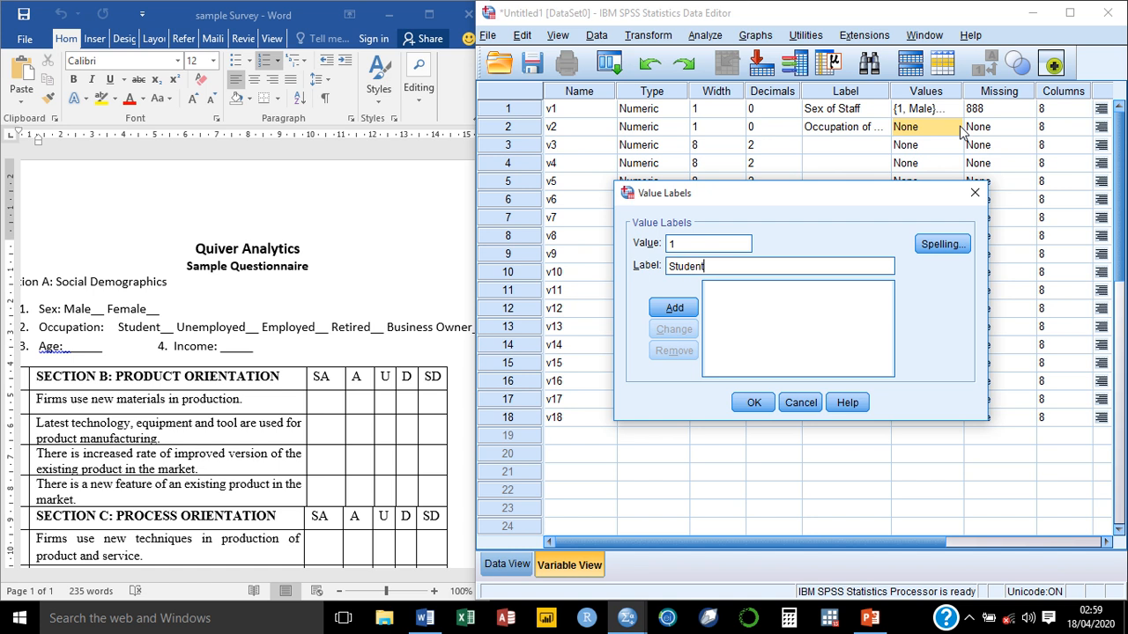
key("Return")
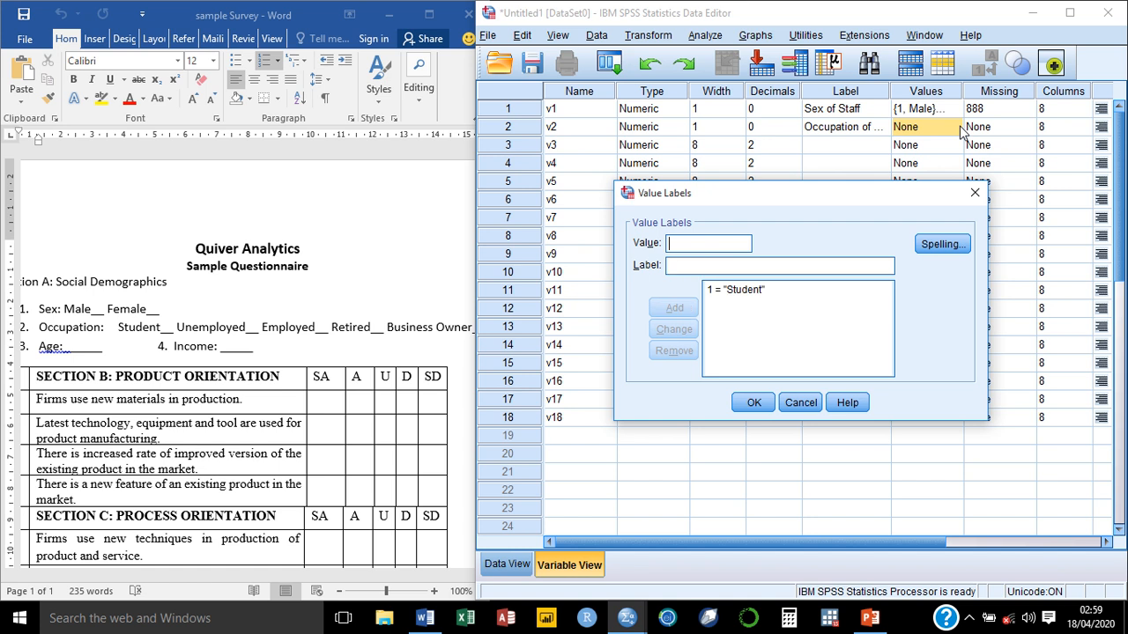
type("2U")
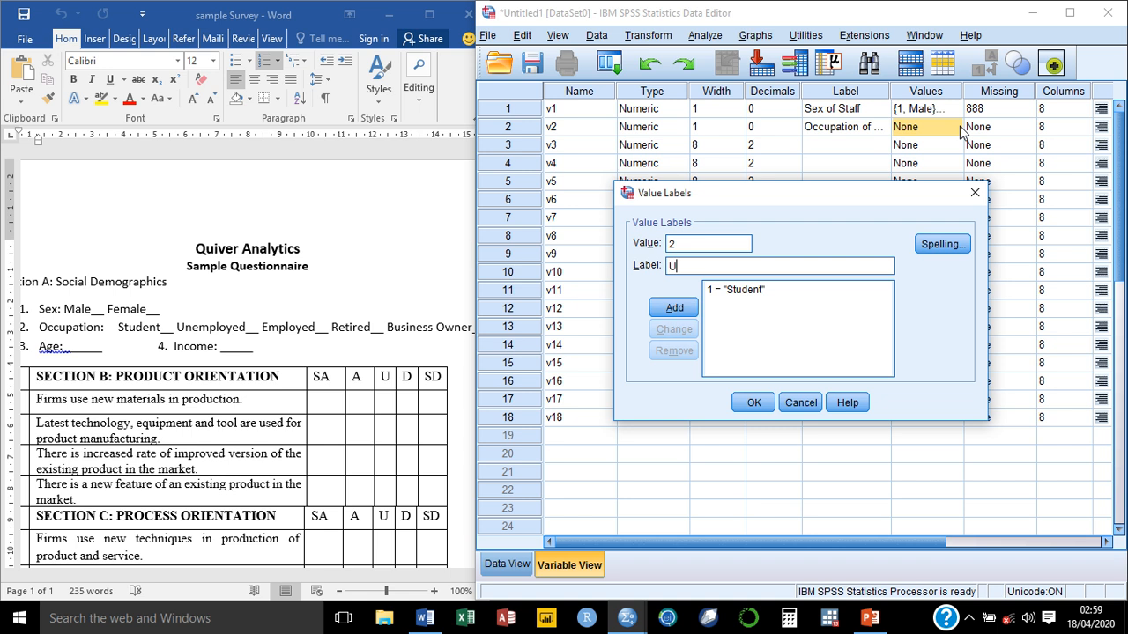
type("nemployed")
key("Return")
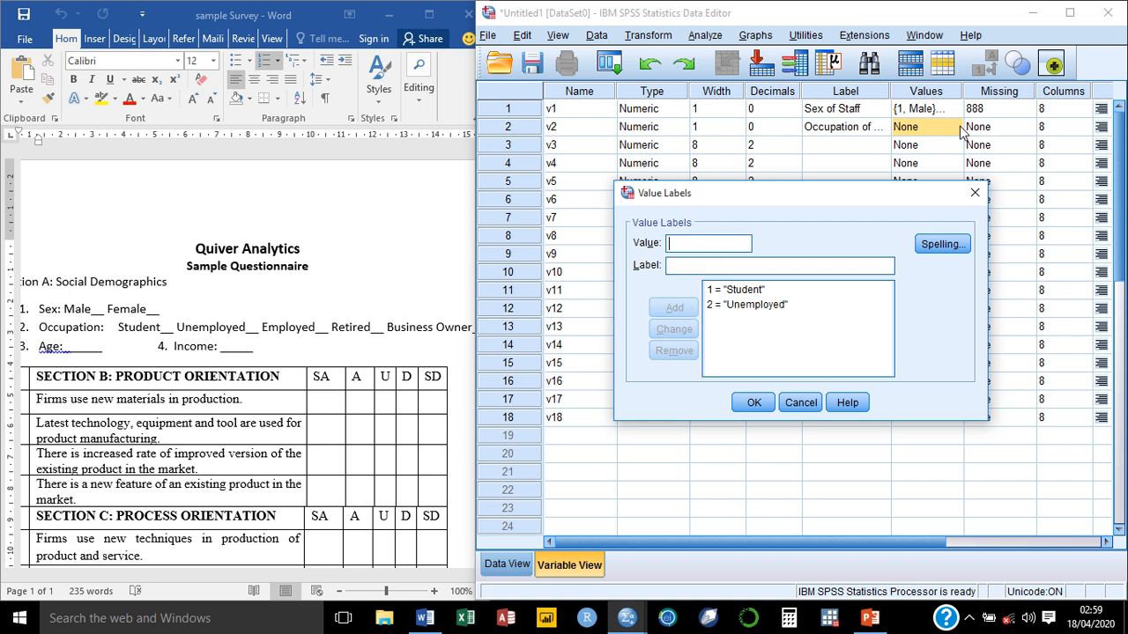
Add the value labels 3 = Employed and 4 = Retired to v2
type("3")
key("Tab")
type("Emp")
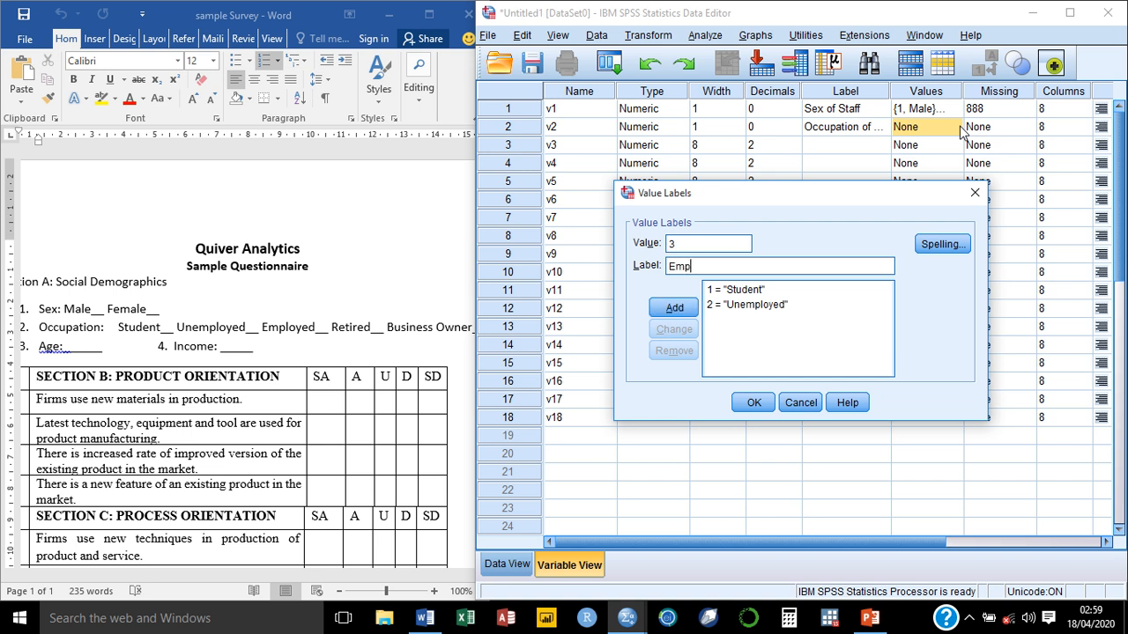
type("loyed")
key("Return")
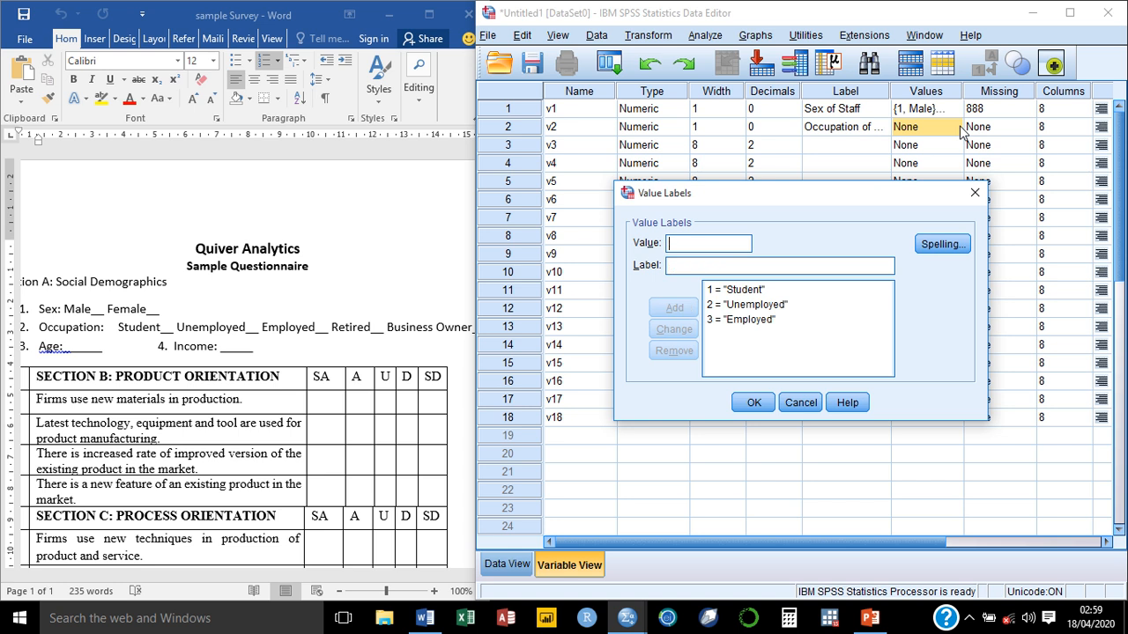
type("4")
key("Tab")
type("Reti")
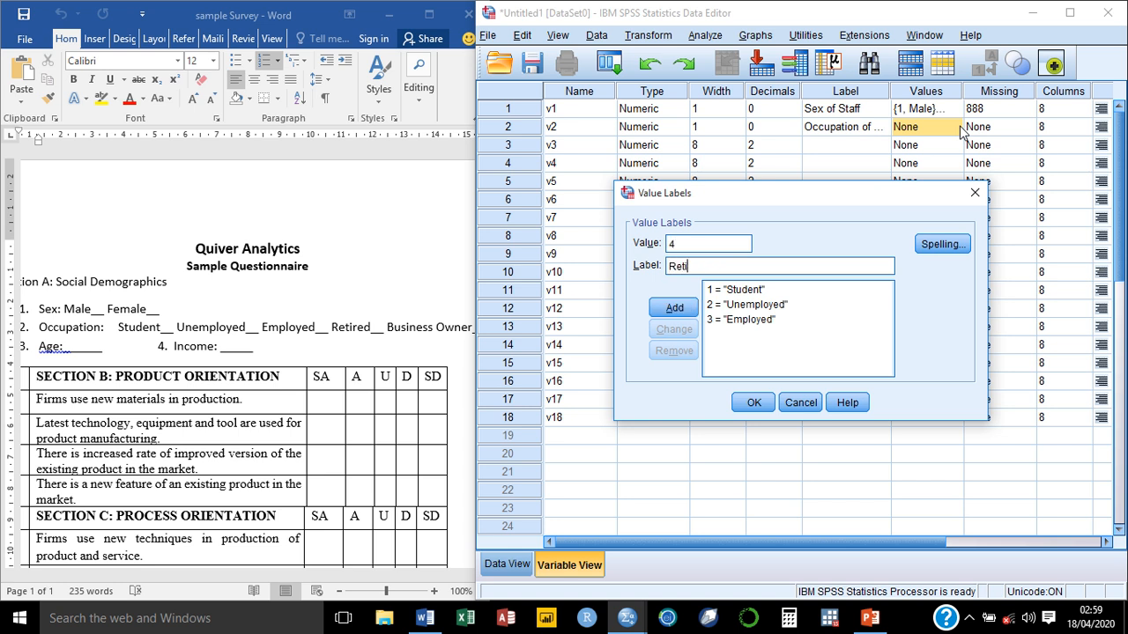
type("red")
key("Return")
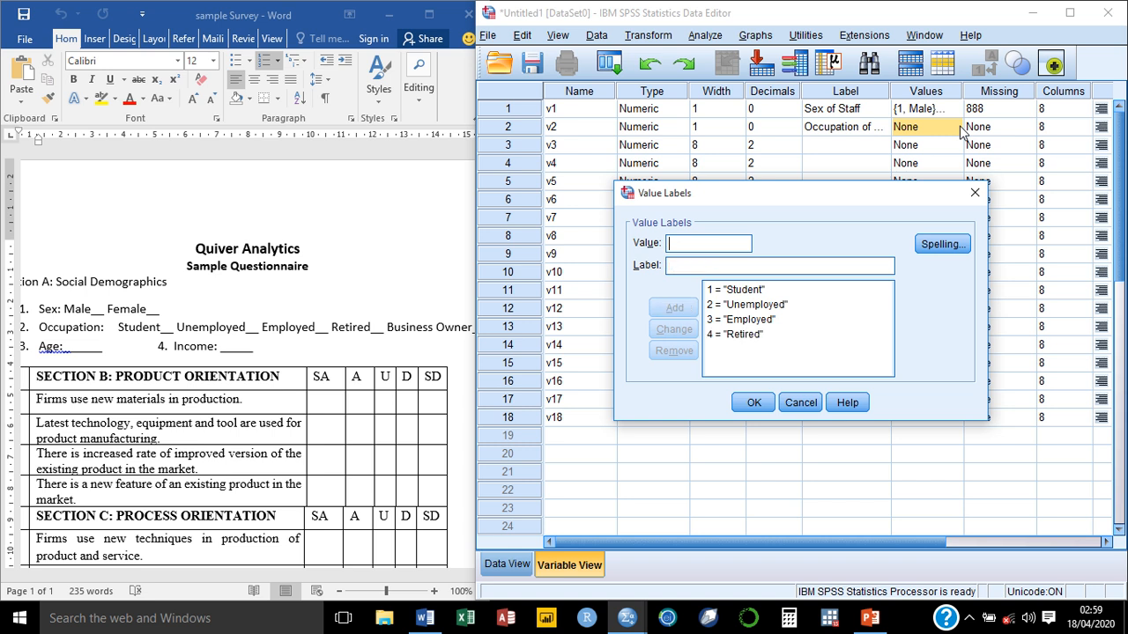
Add the value label 5 = Business Owner to v2 and apply its set of value labels
type("5")
type("Busin")
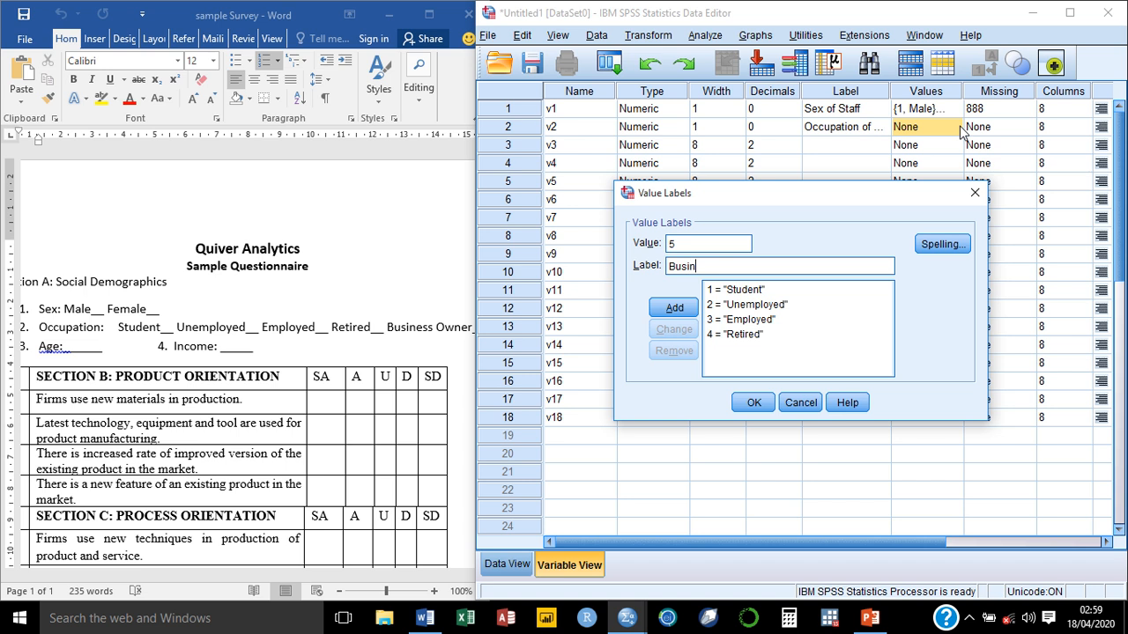
type("ess Owner")
left_click(670, 311)
left_click(754, 403)
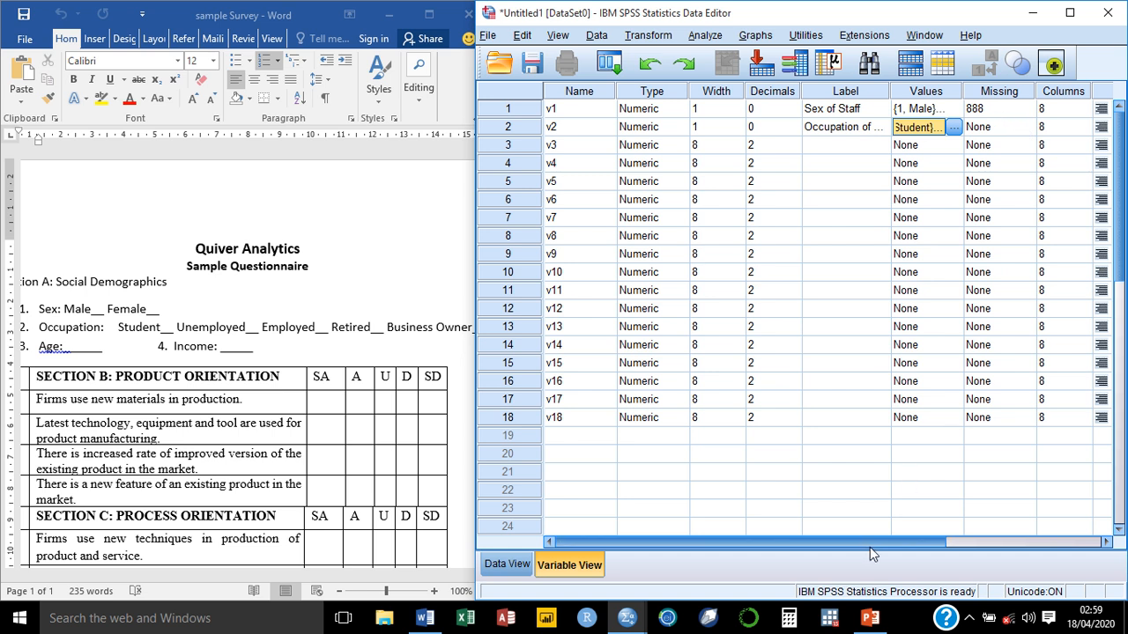
Set the measure of v2 to Nominal
left_click_drag(857, 545, 1007, 538)
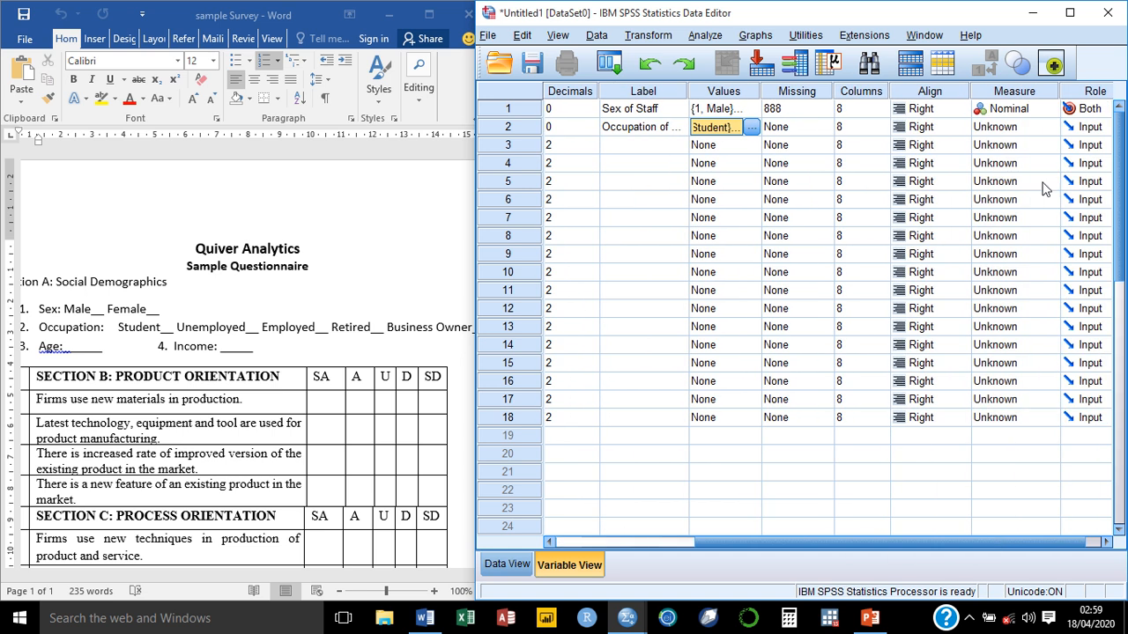
left_click(1047, 127)
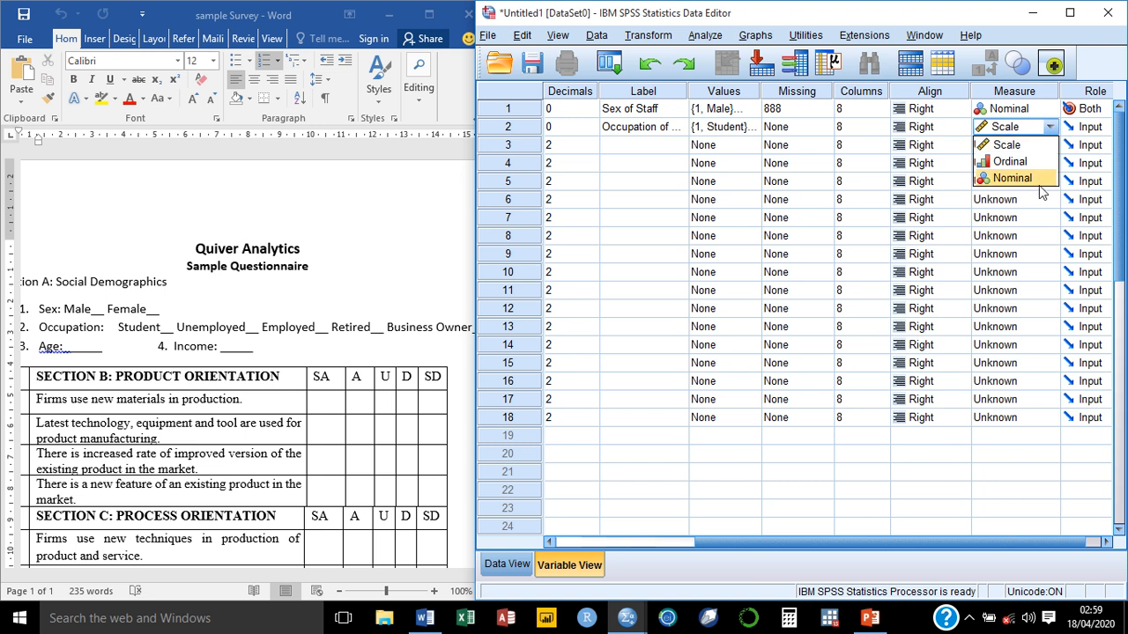
left_click(1013, 178)
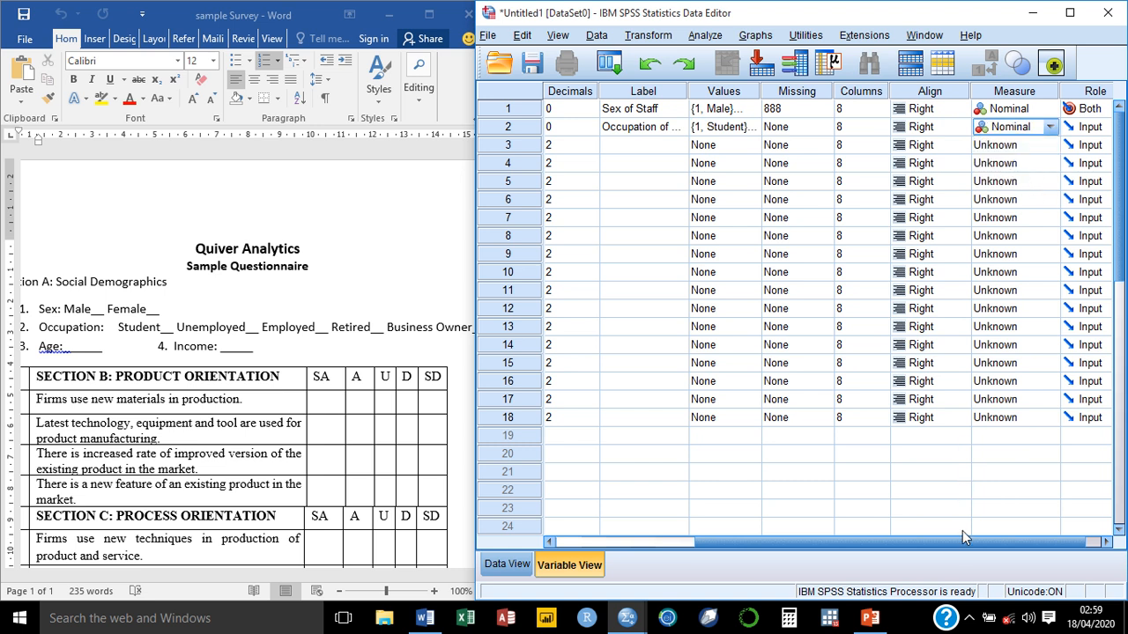
Save the dataset to the Desktop as an SPSS Statistics file named DataEntryQ
left_click_drag(962, 538, 823, 538)
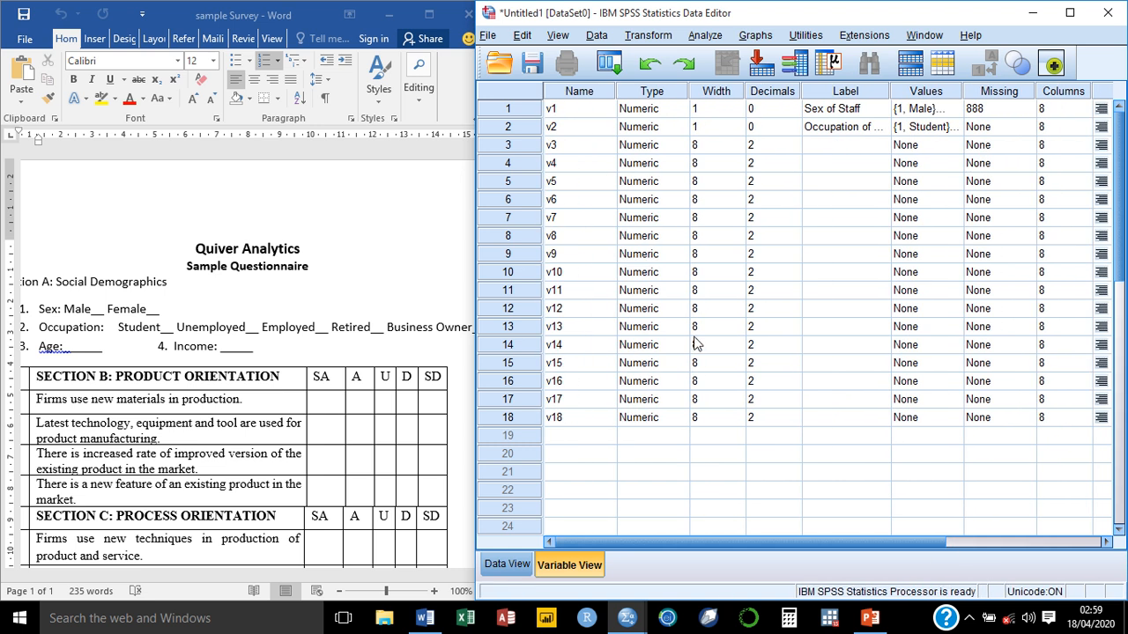
left_click(531, 62)
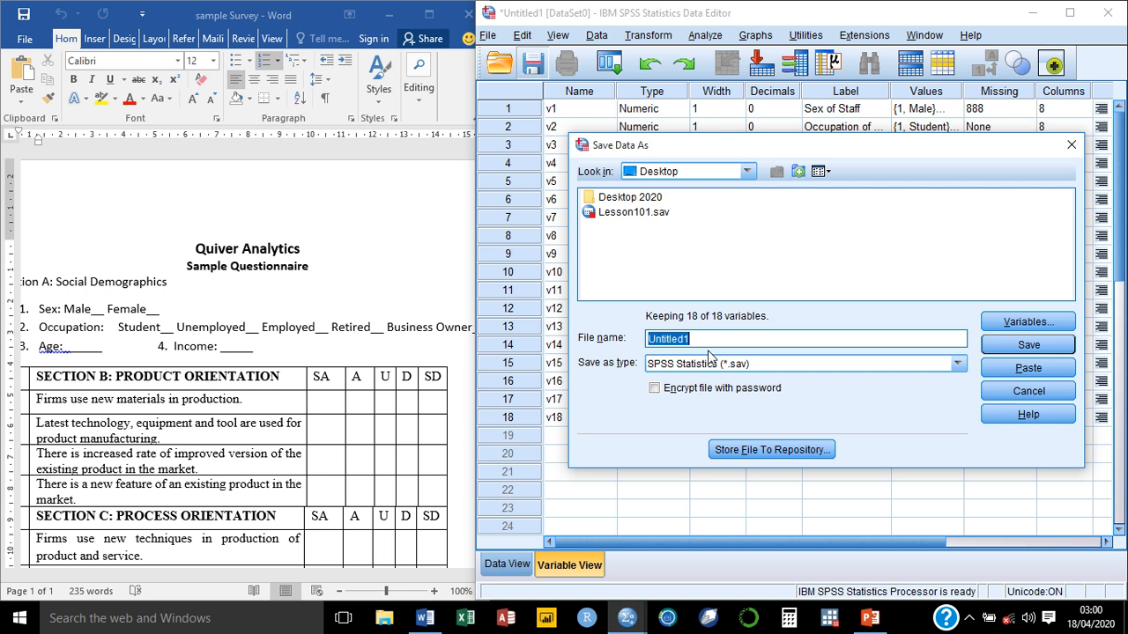
type("DataEntryQ")
left_click(1020, 349)
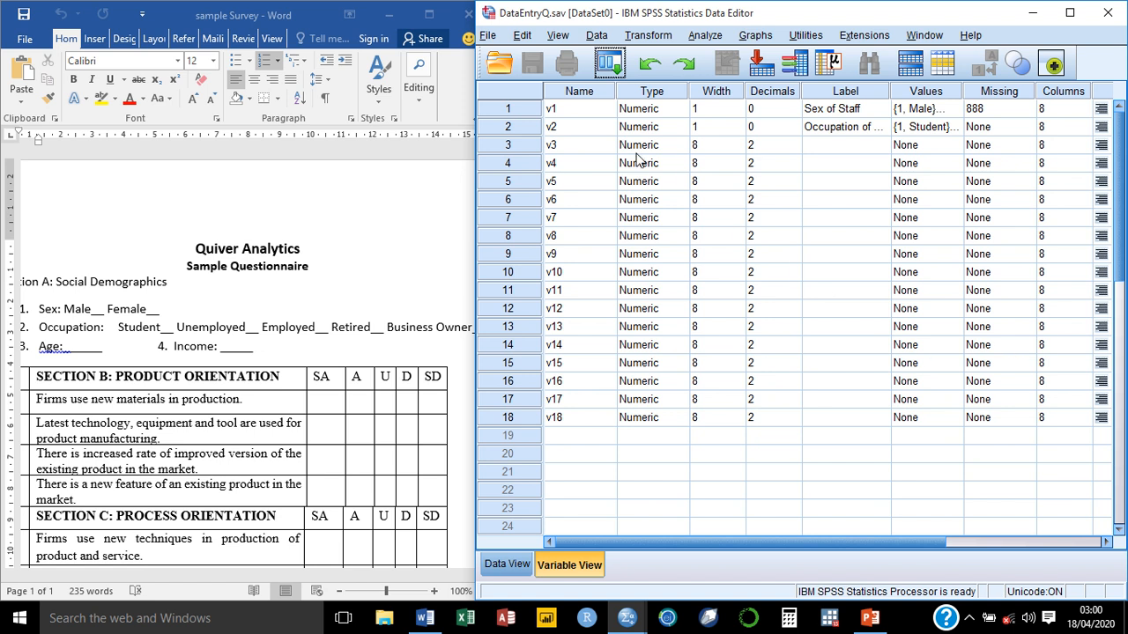
Try to set the width of v3 to 2 before reducing its decimals
left_click(733, 150)
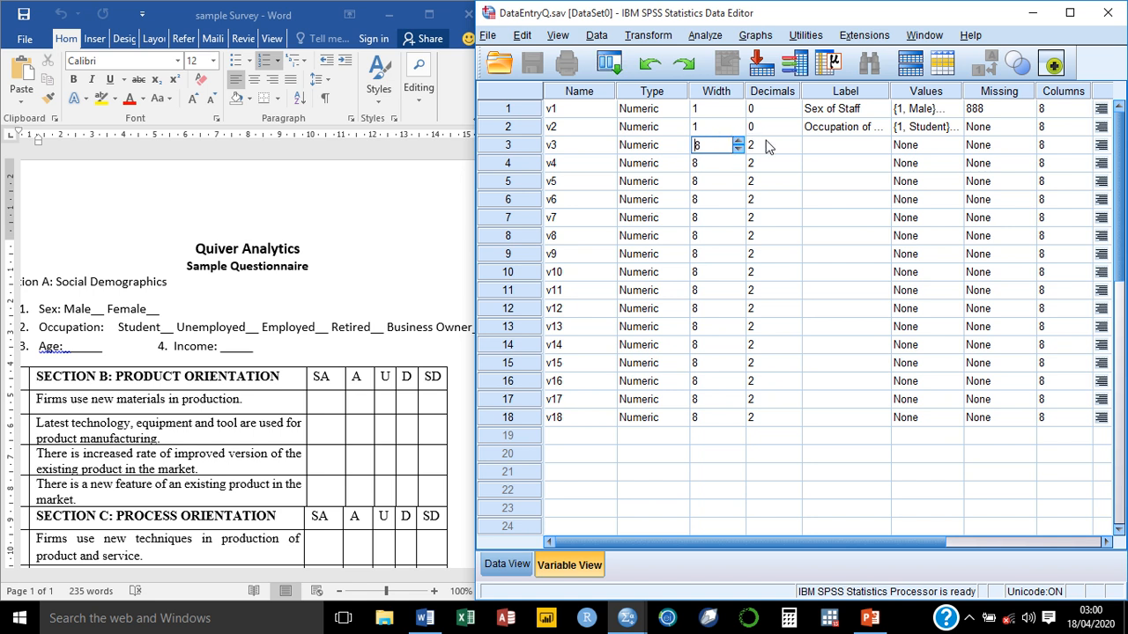
left_click(768, 146)
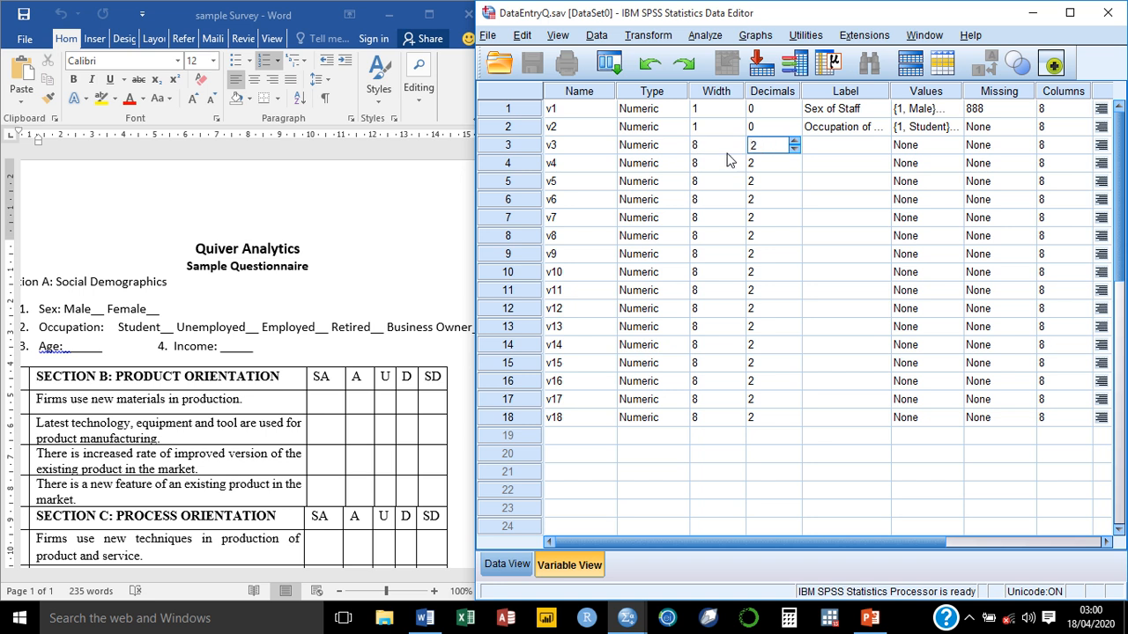
left_click(728, 150)
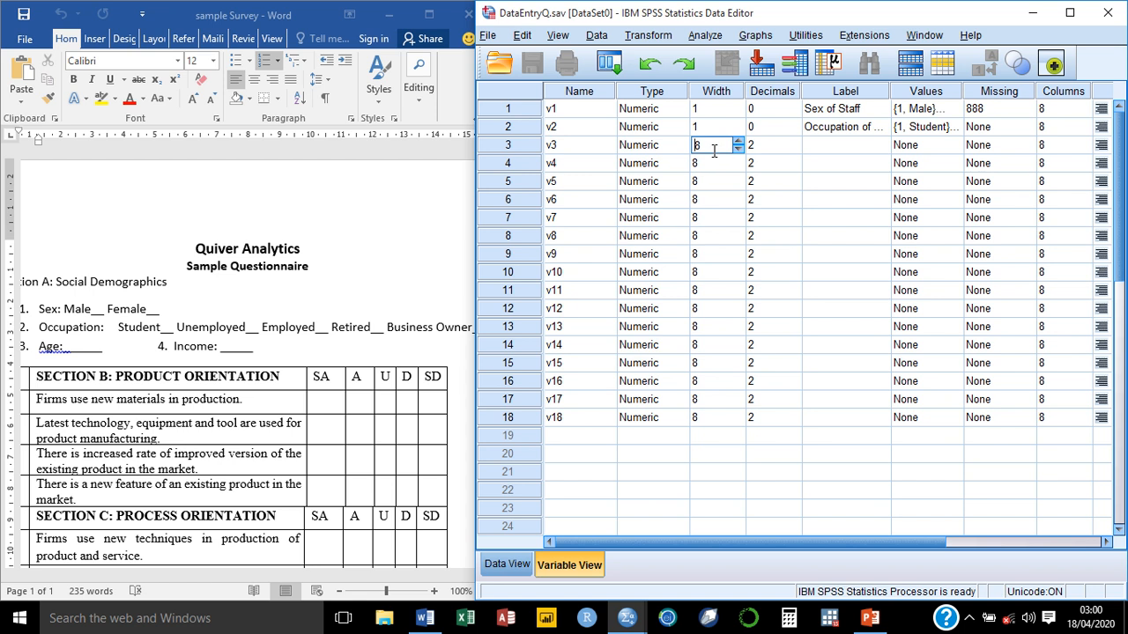
double_click(709, 151)
type("2")
left_click(813, 146)
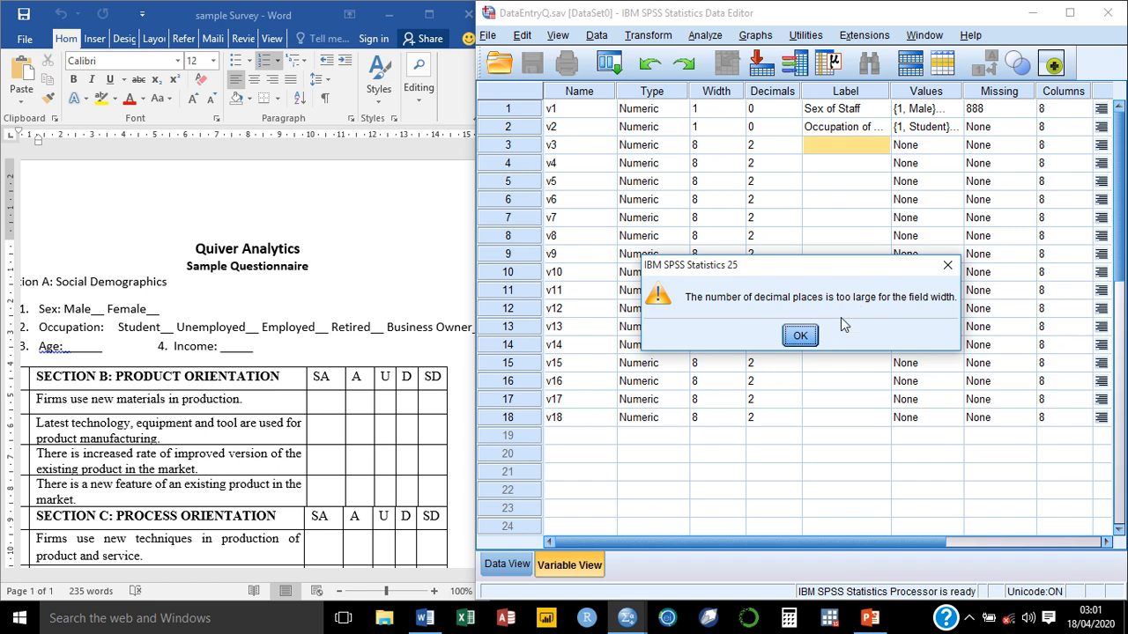
left_click(800, 336)
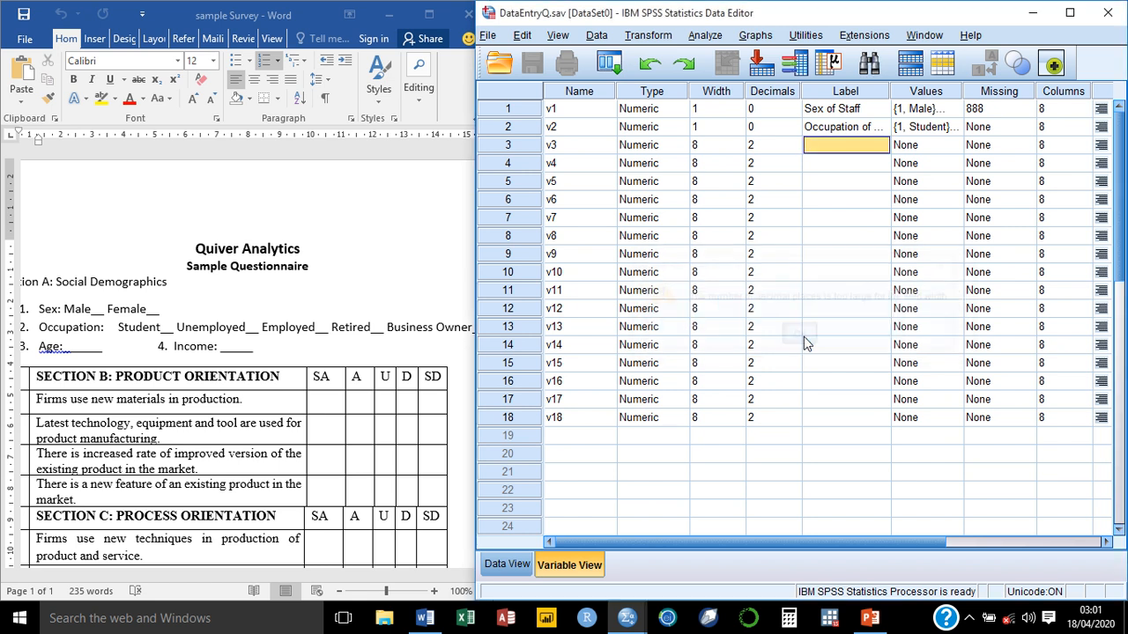
Set the decimals of v3 to 0 and its width to 2
left_click(763, 144)
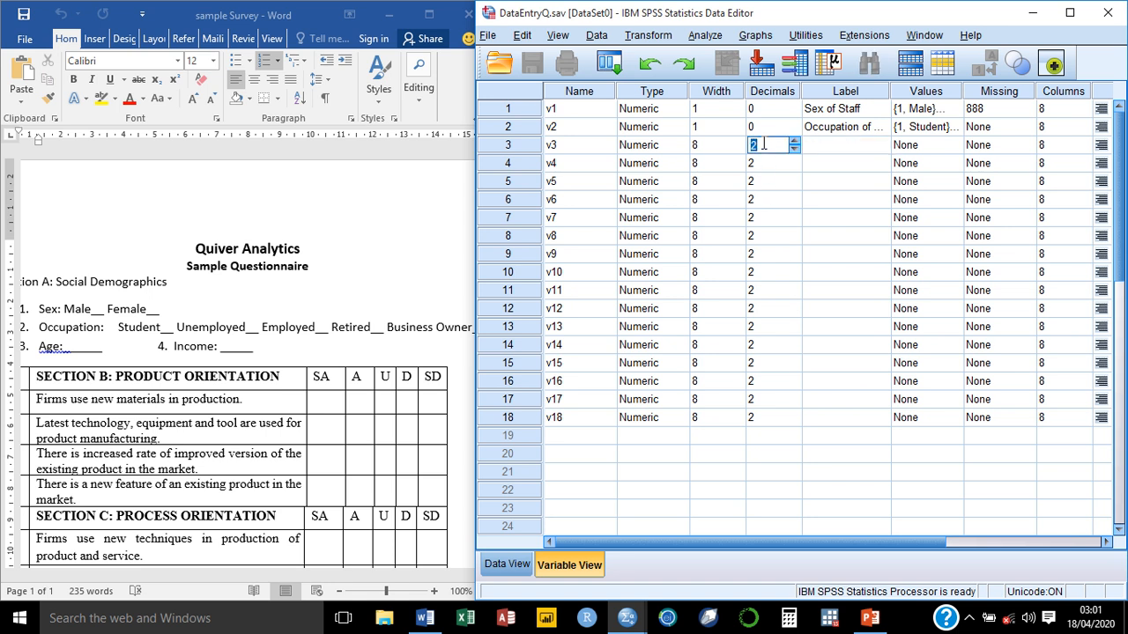
type("0")
left_click(715, 146)
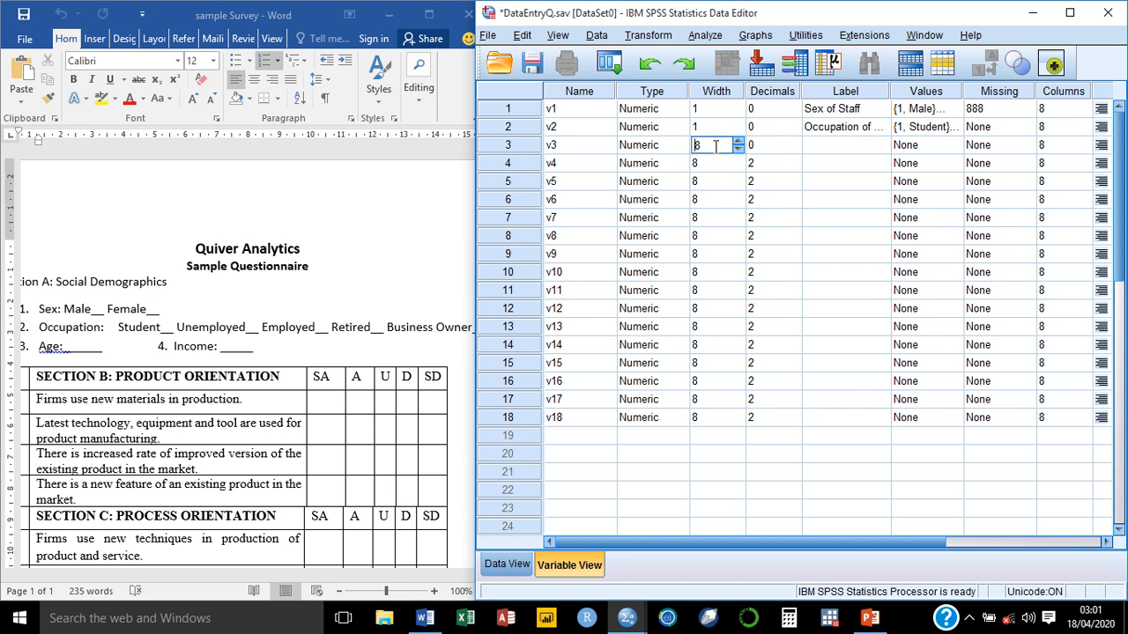
type("2")
left_click(822, 146)
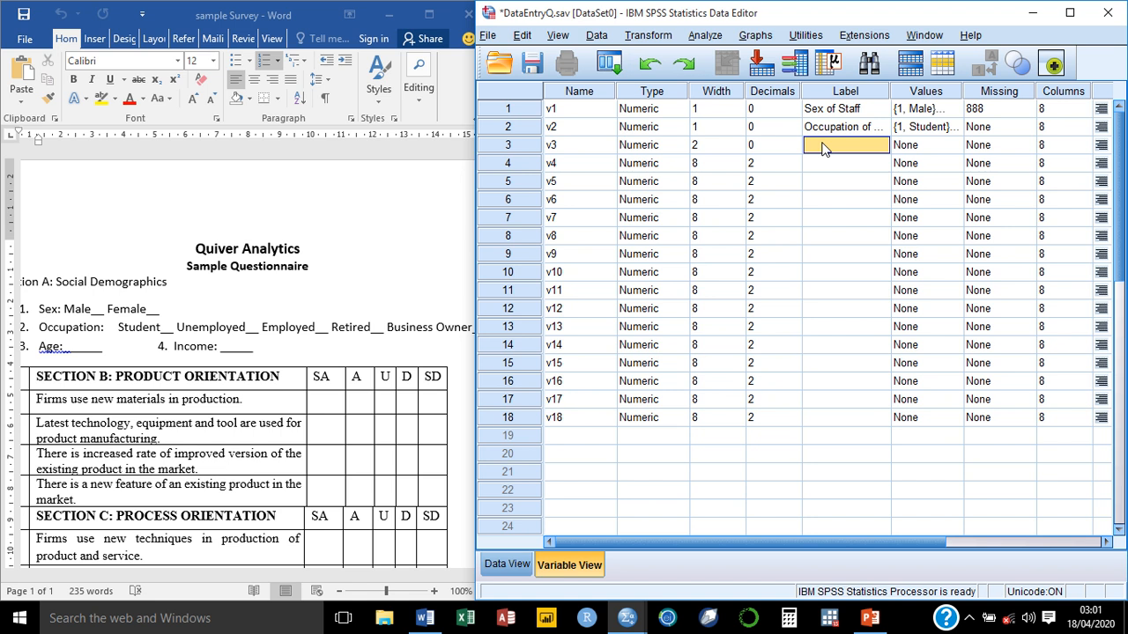
Label variable v3 "Age of Staff"
double_click(823, 147)
type("Age of Responde")
key("BackSpace")
key("BackSpace")
key("BackSpace")
key("BackSpace")
key("BackSpace")
key("BackSpace")
key("BackSpace")
key("BackSpace")
key("BackSpace")
type("Staff")
Set the measure of v3 to Scale
left_click_drag(737, 545, 863, 538)
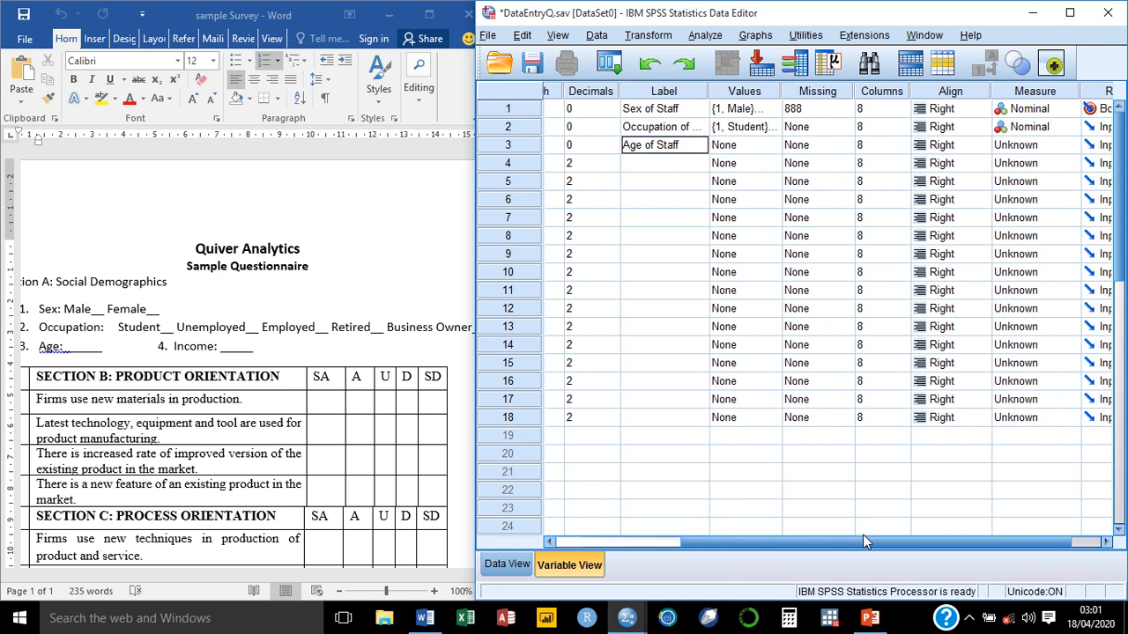
left_click(1078, 142)
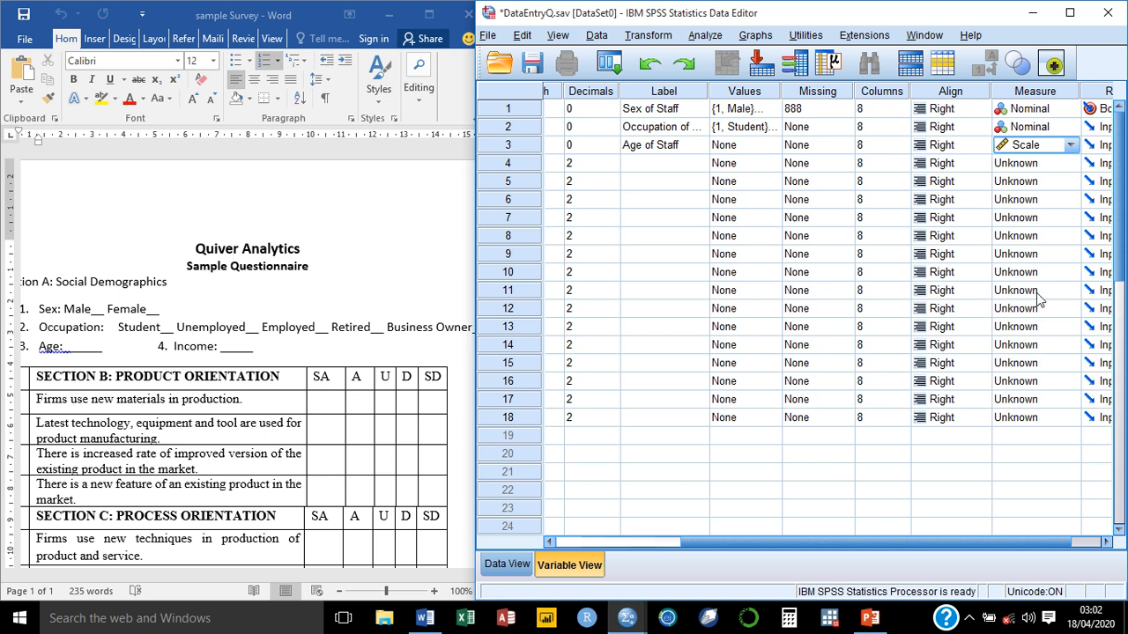
scroll(1013, 543, "right", 2)
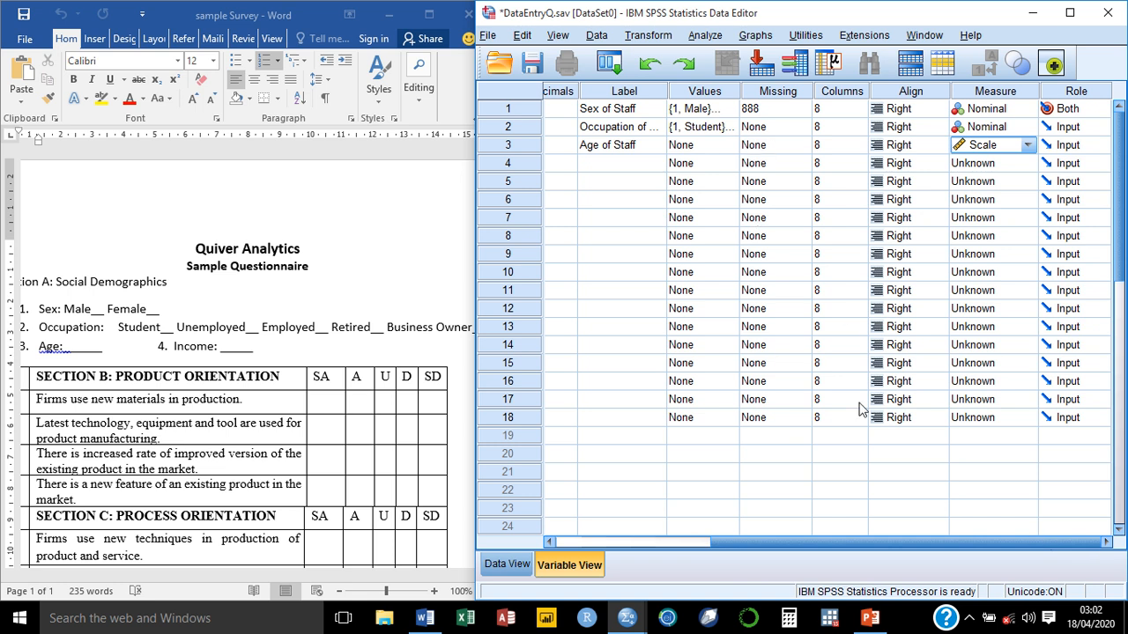
Label variable v4 "Income"
left_click_drag(904, 541, 749, 542)
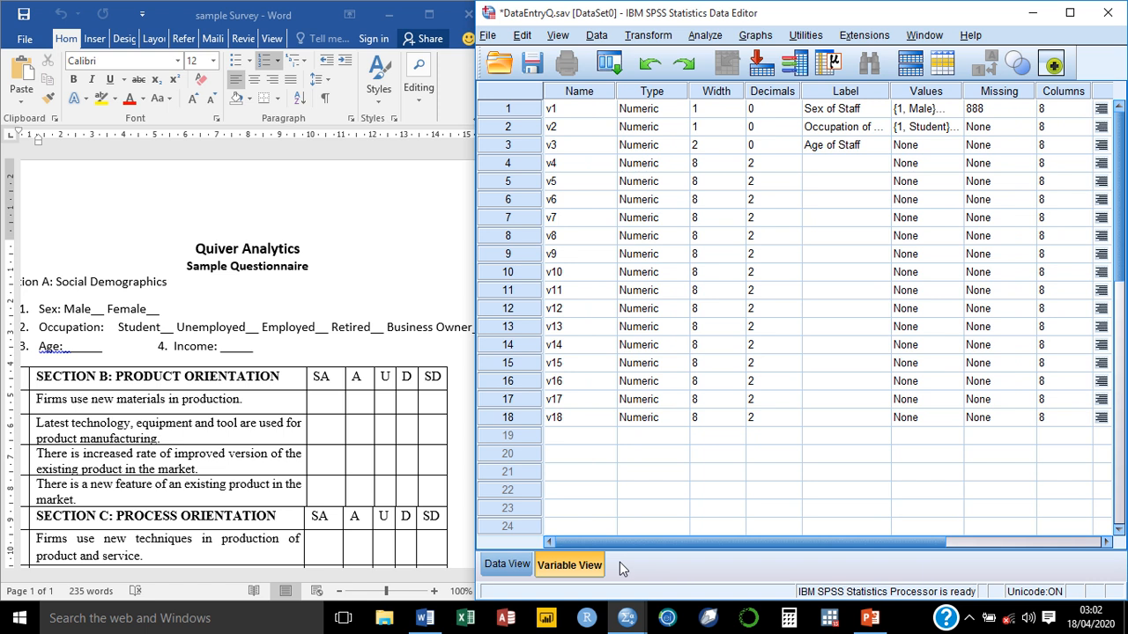
left_click(817, 171)
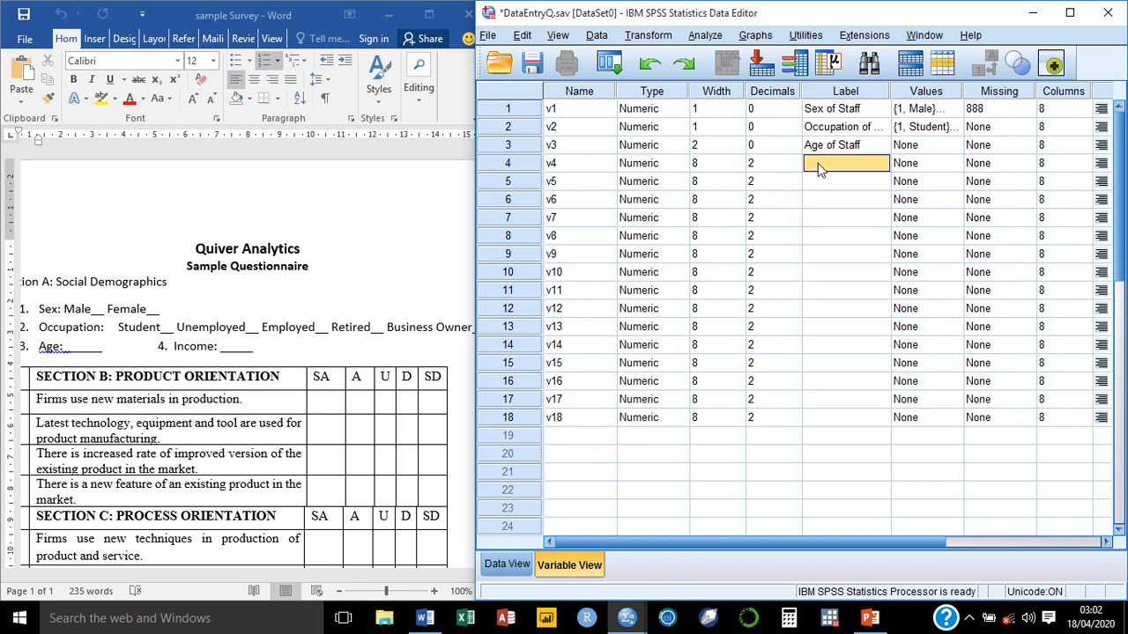
left_click(819, 164)
type("Income")
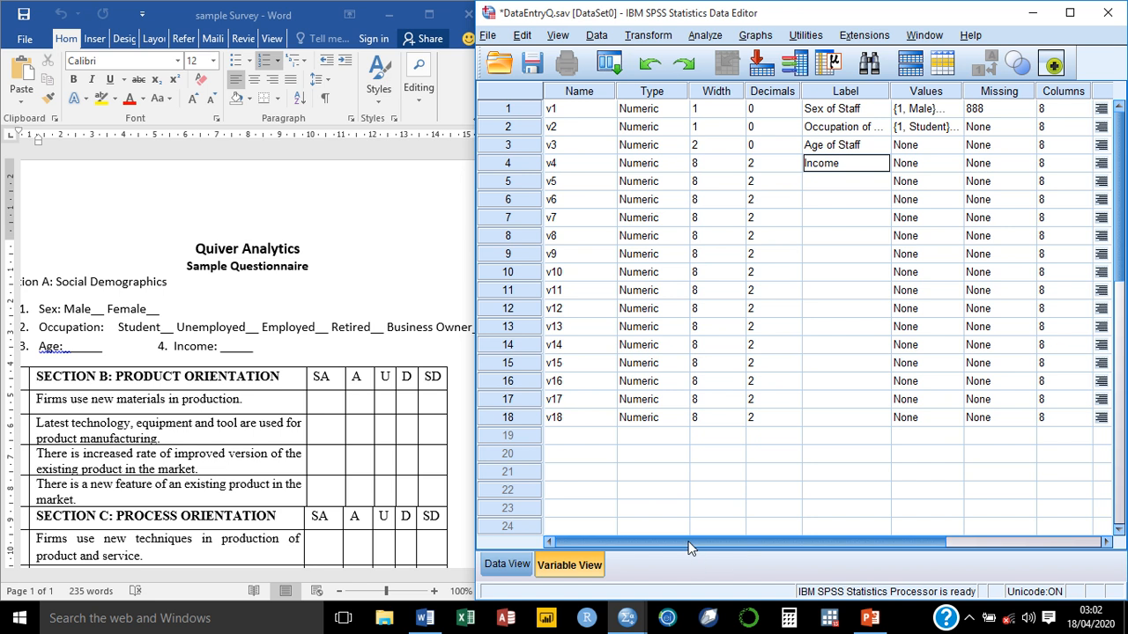
Set the measure of v4 to Scale and return to the name of v4
key("Tab")
key("Tab")
key("Tab")
key("Tab")
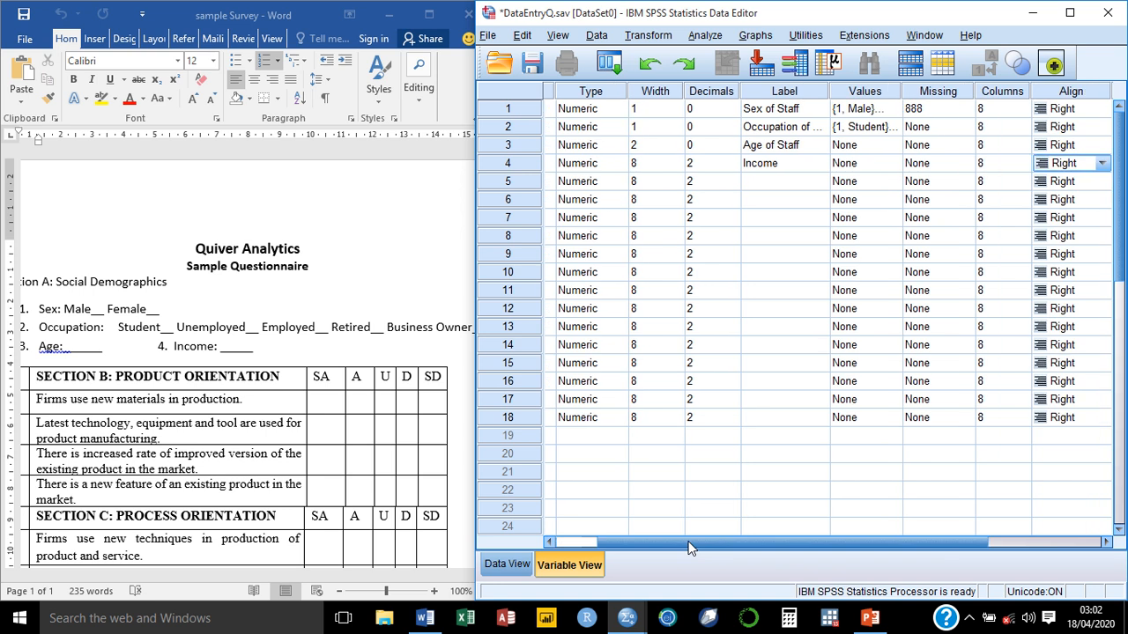
key("Tab")
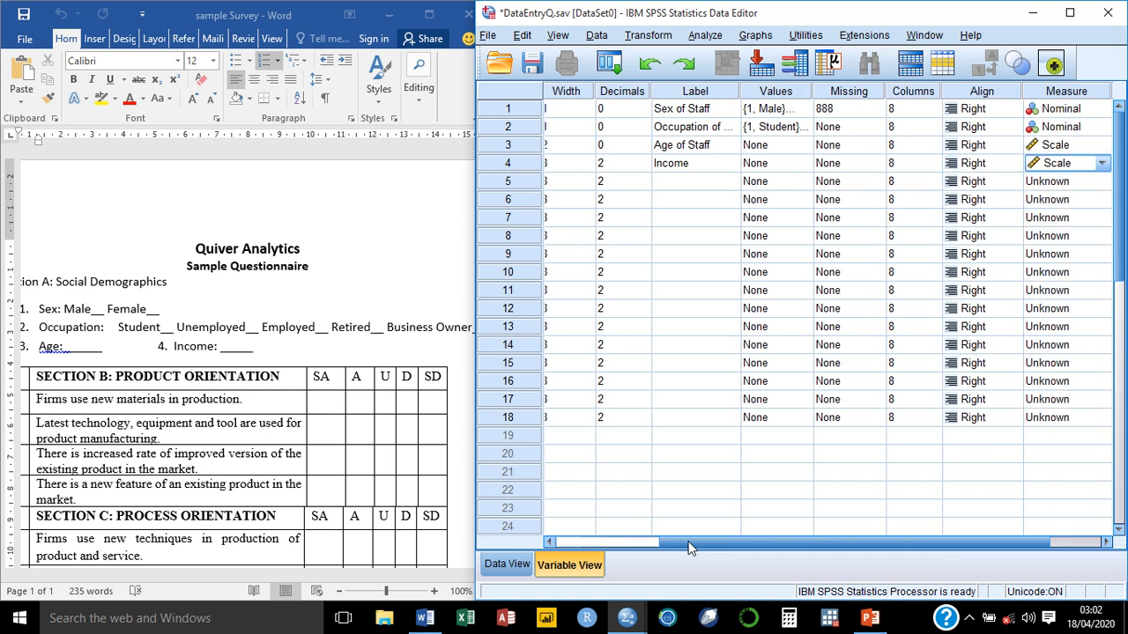
key("Tab")
key("Left")
key("Left")
key("Left")
key("Left")
key("Left")
key("Left")
key("Left")
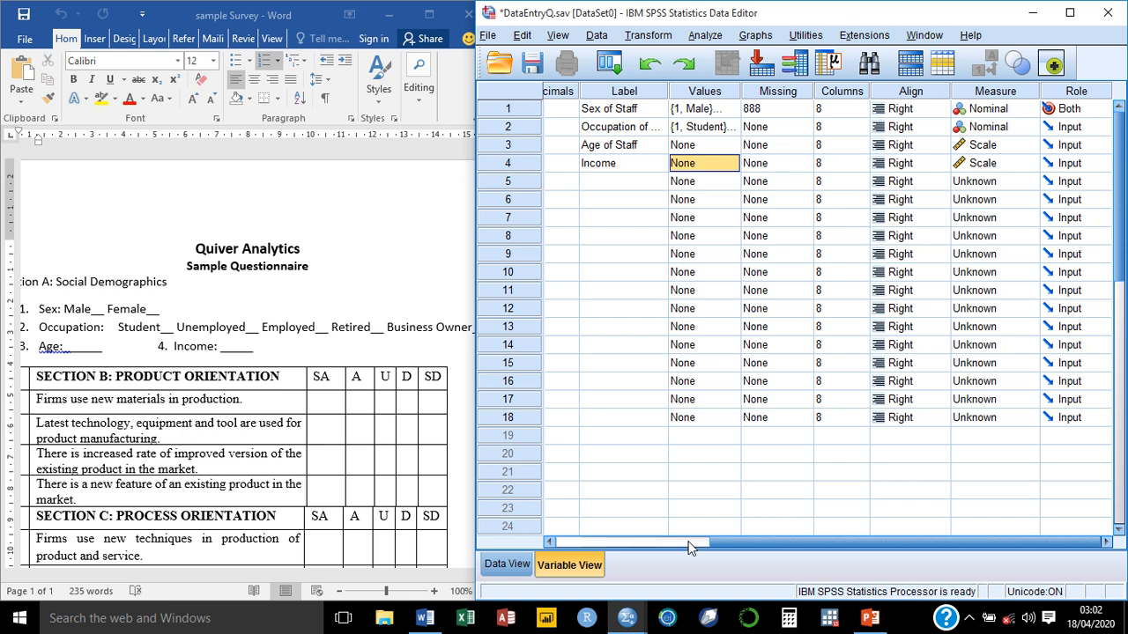
key("Left")
key("Left")
key("Left")
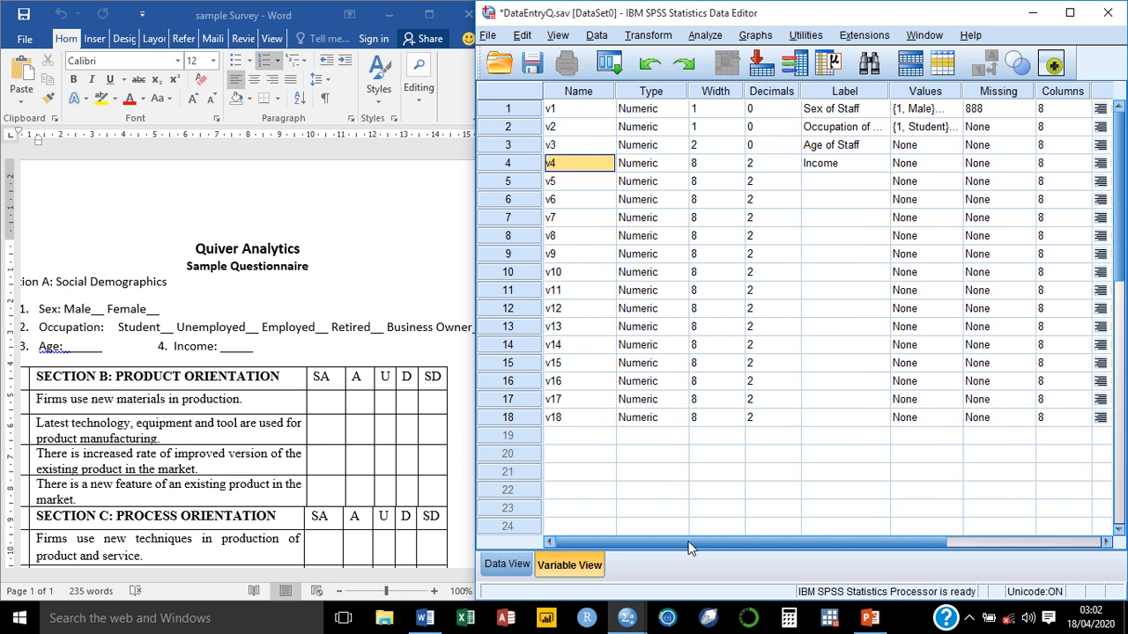
Go to the label of v5, and copy the four Section B: Product Orientation statements from the Word questionnaire
key("Down")
key("Right")
key("Right")
key("Right")
key("Right")
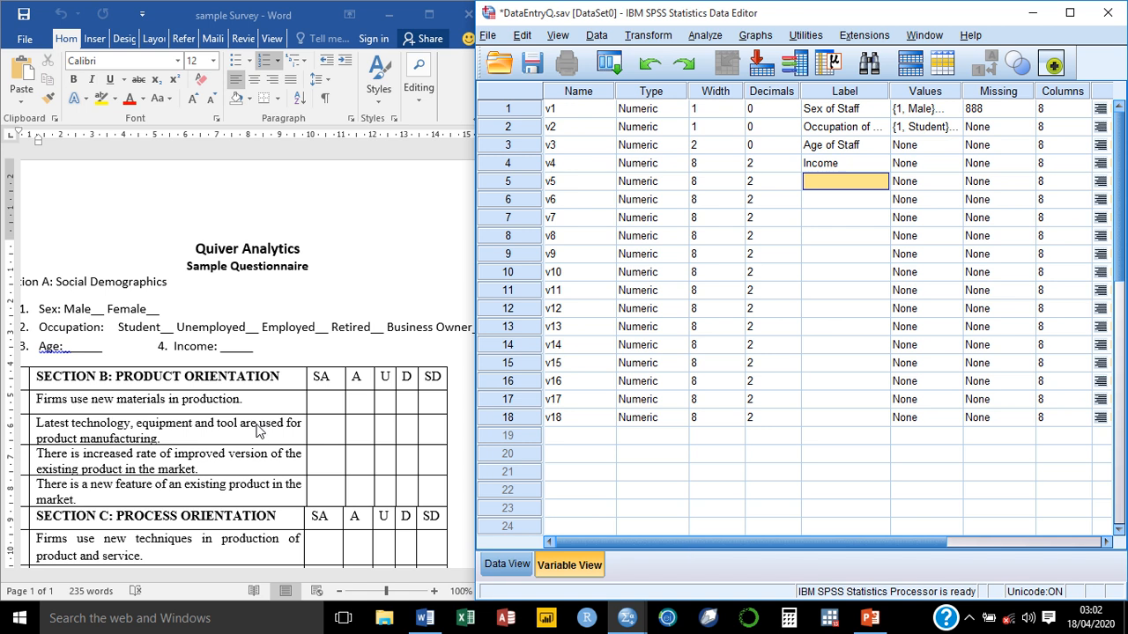
left_click(126, 404)
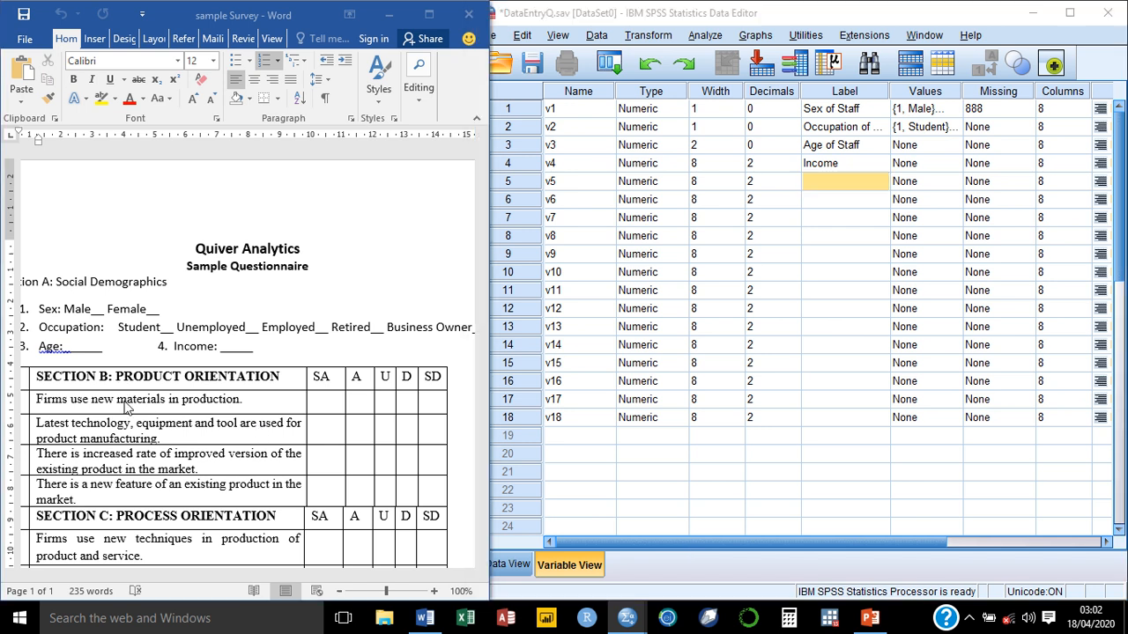
left_click(27, 399)
key("shift+Down")
key("shift+Down")
key("shift+Down")
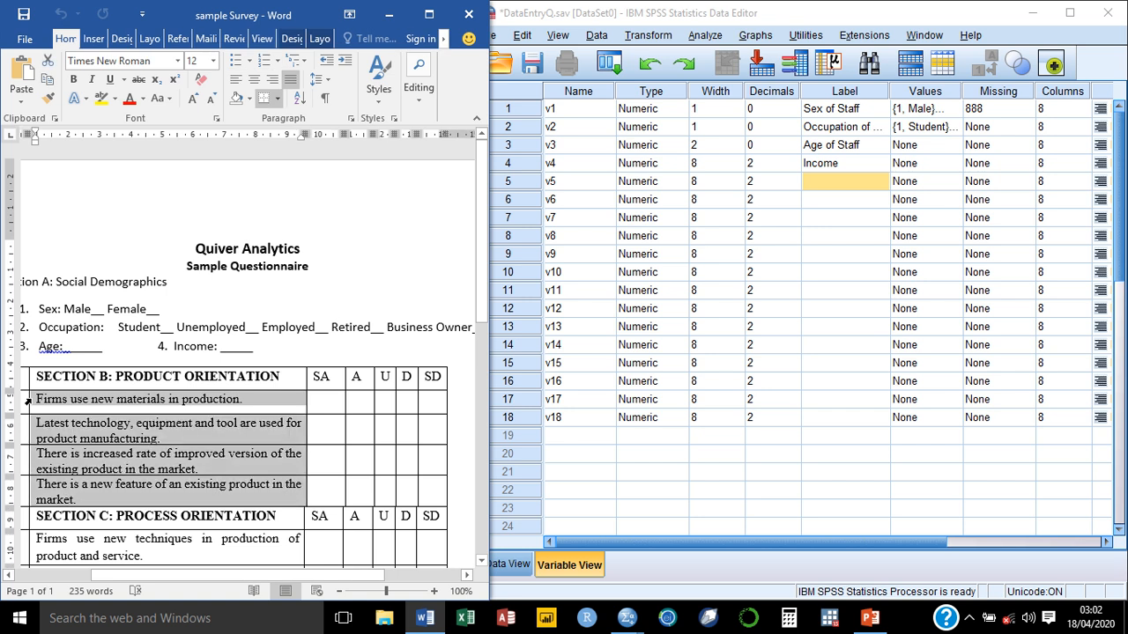
key("ctrl+c")
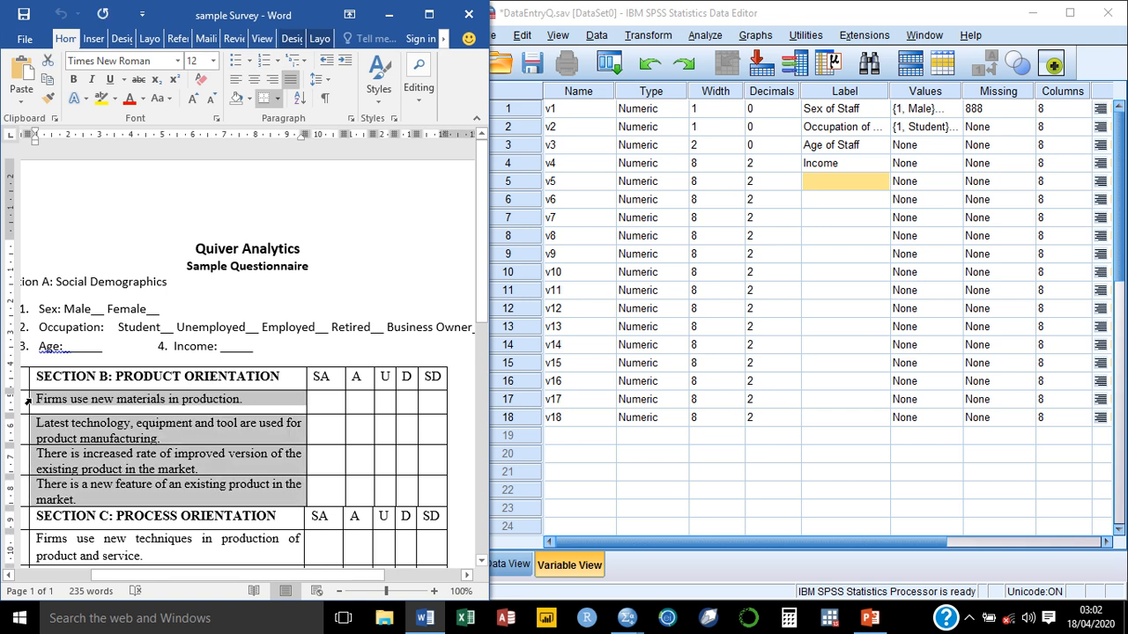
Paste the four copied Section B statements into the labels of v5 to v8 in the SPSS variable list
left_click(815, 183)
key("shift+Down")
key("shift+Down")
key("shift+Down")
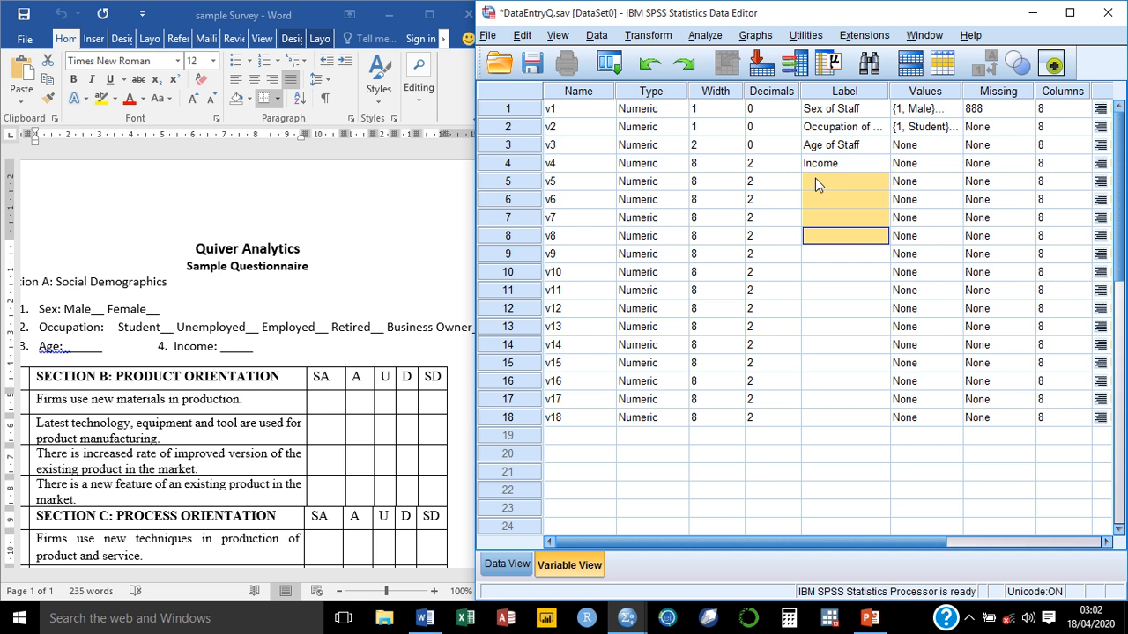
key("ctrl+v")
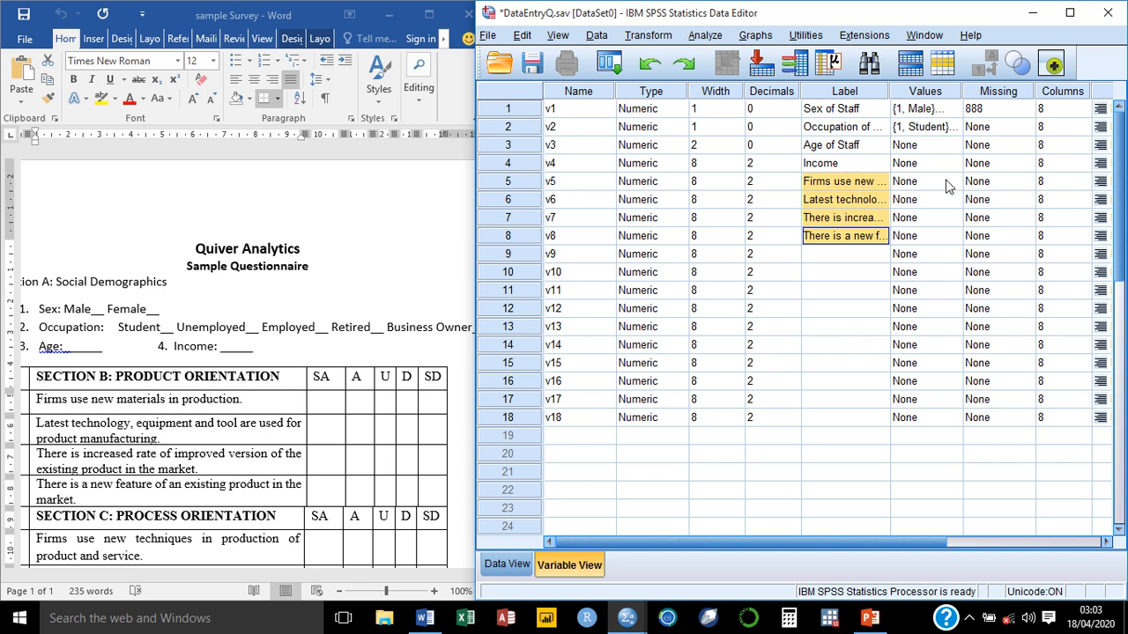
Open the value labels of v5 and add the code 5 = "Strongly Agree"
left_click(320, 403)
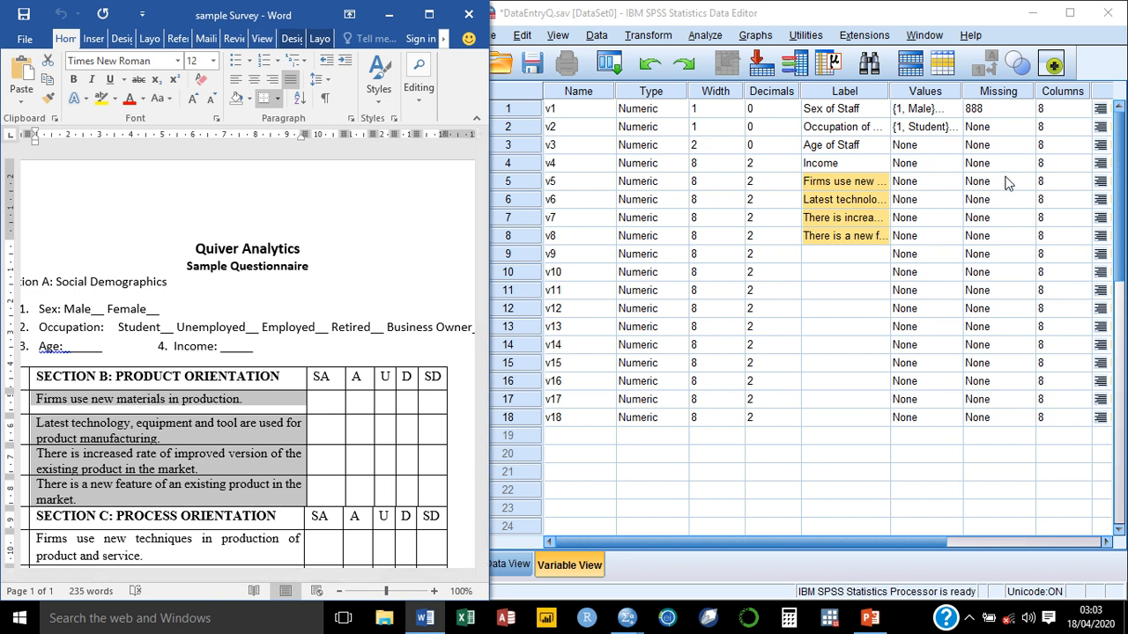
left_click(952, 183)
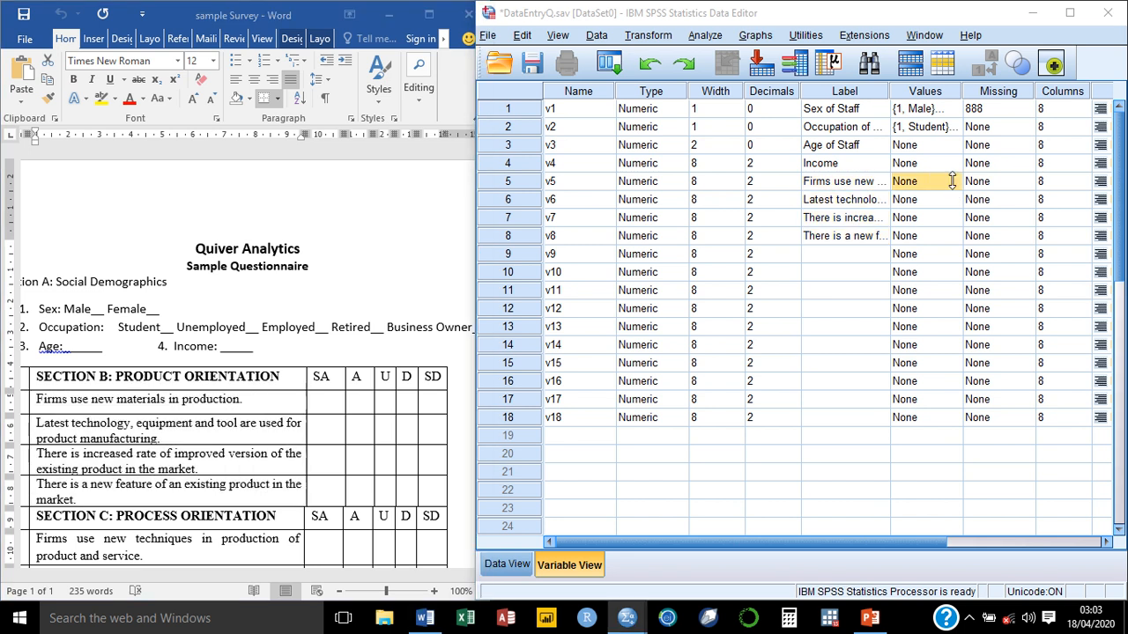
left_click(956, 182)
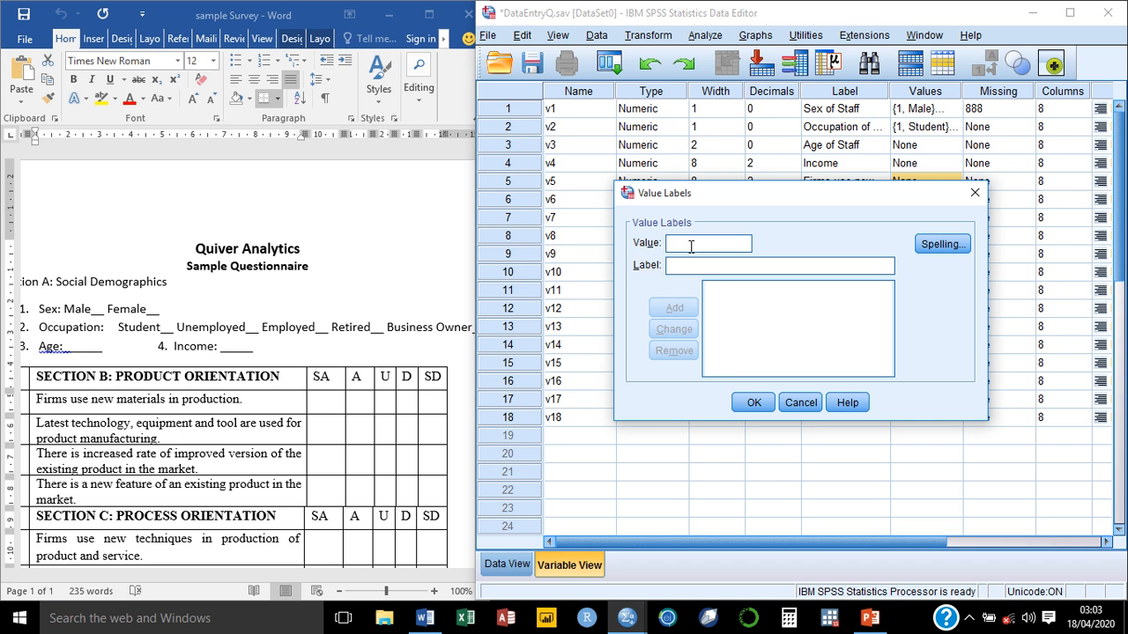
type("5")
key("Tab")
type("Strong")
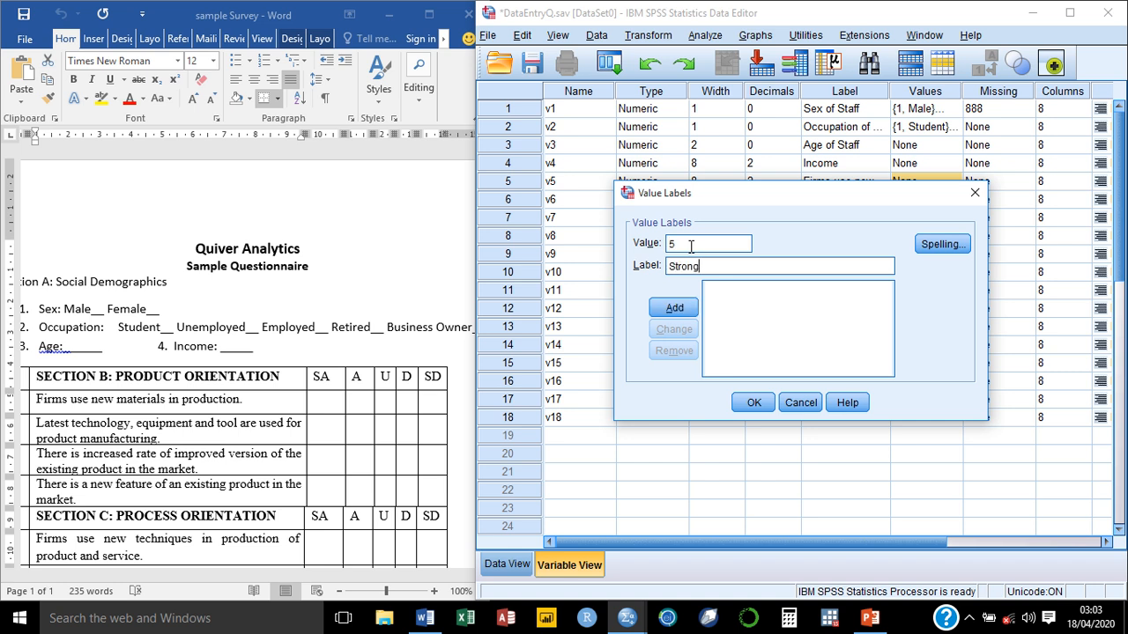
type("ly Agree")
key("Return")
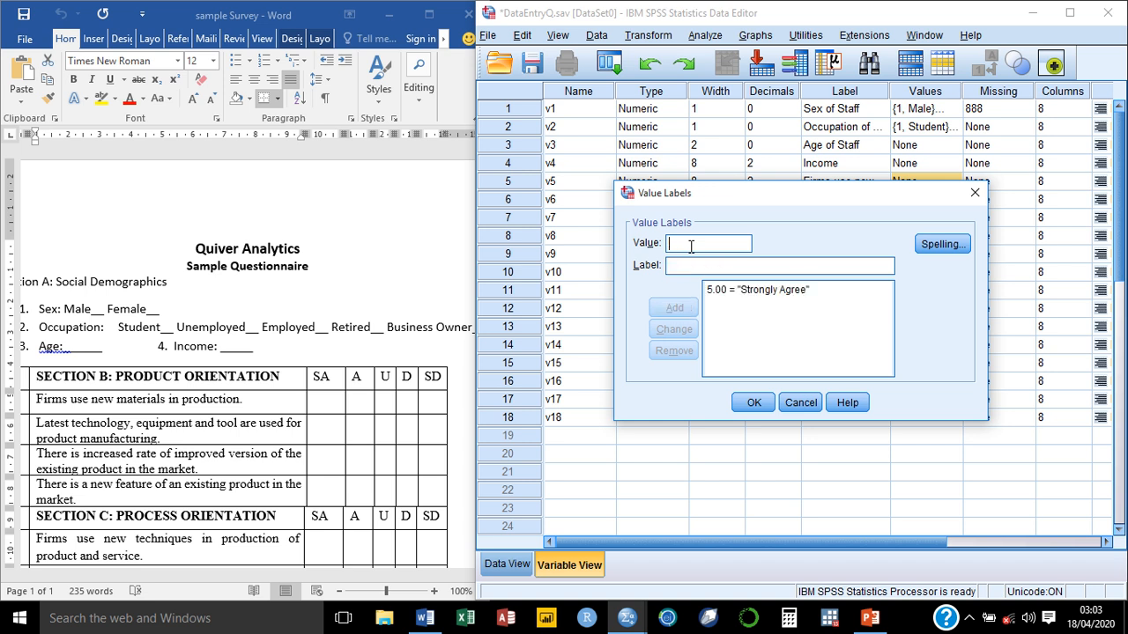
Add the value codes 4 = "Agree" and 3 = "Undecided" for v5
type("4")
key("Tab")
type("Agree")
key("Return")
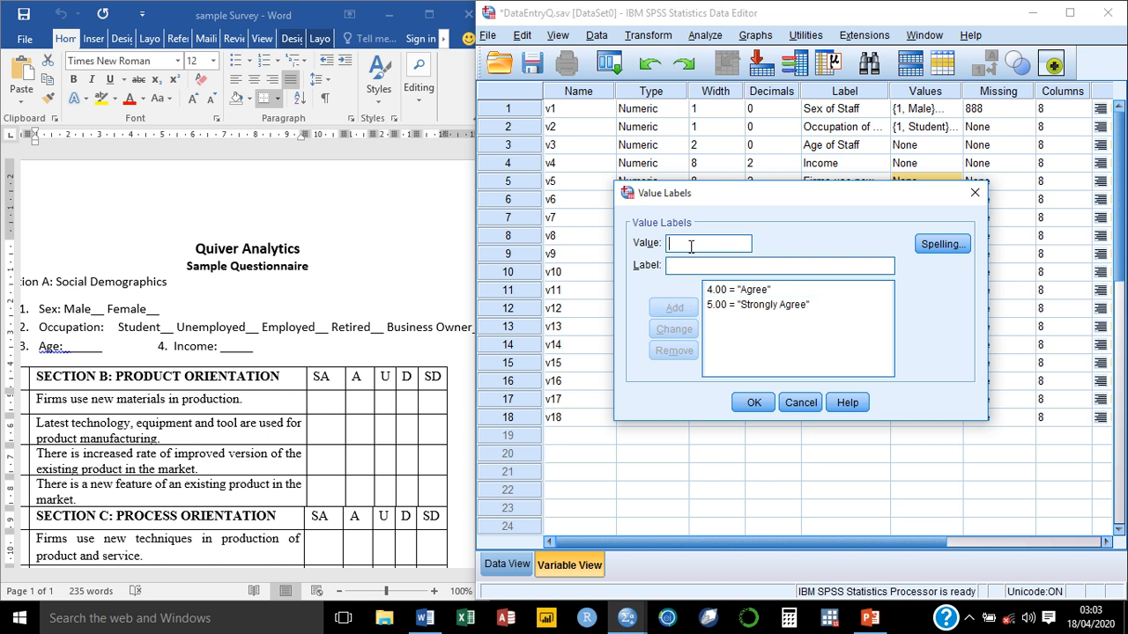
type("3")
key("Tab")
type("U")
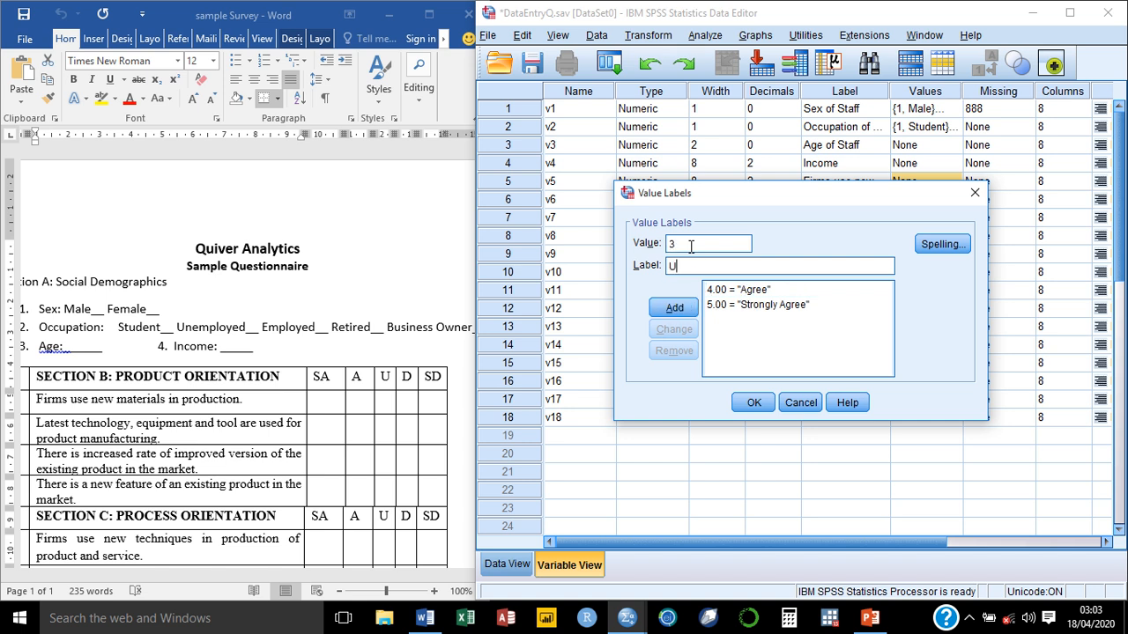
type("ndecided")
key("Return")
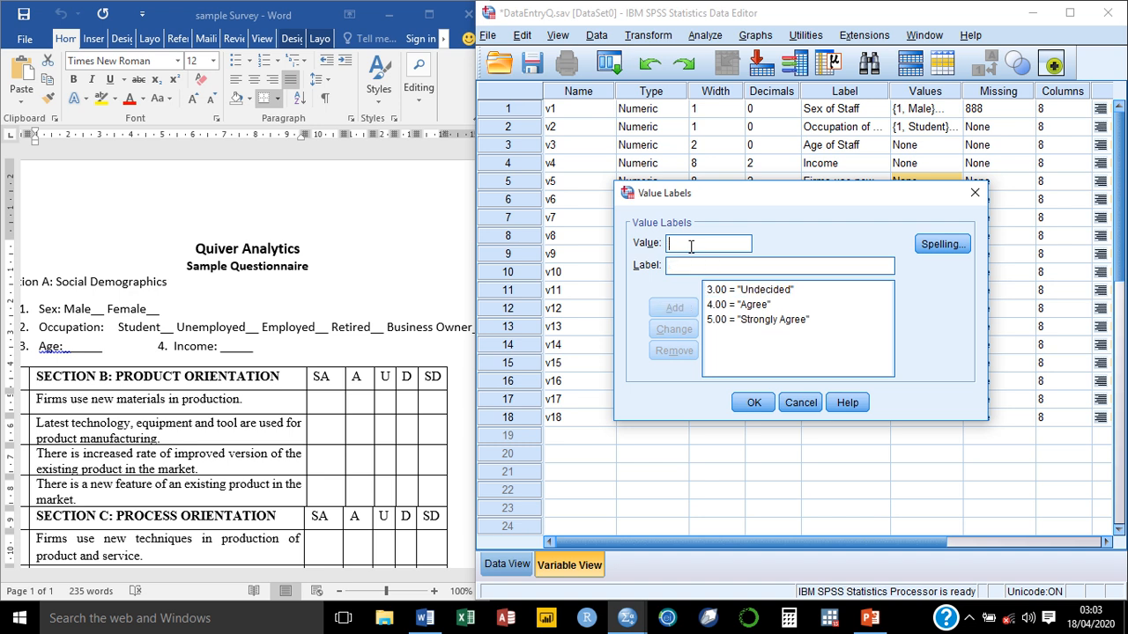
Add the value codes 2 = "Disagree" and 1 = "Strongly Disagree" for v5 and accept the value labels
type("2")
key("Tab")
key("Tab")
type("Disagree")
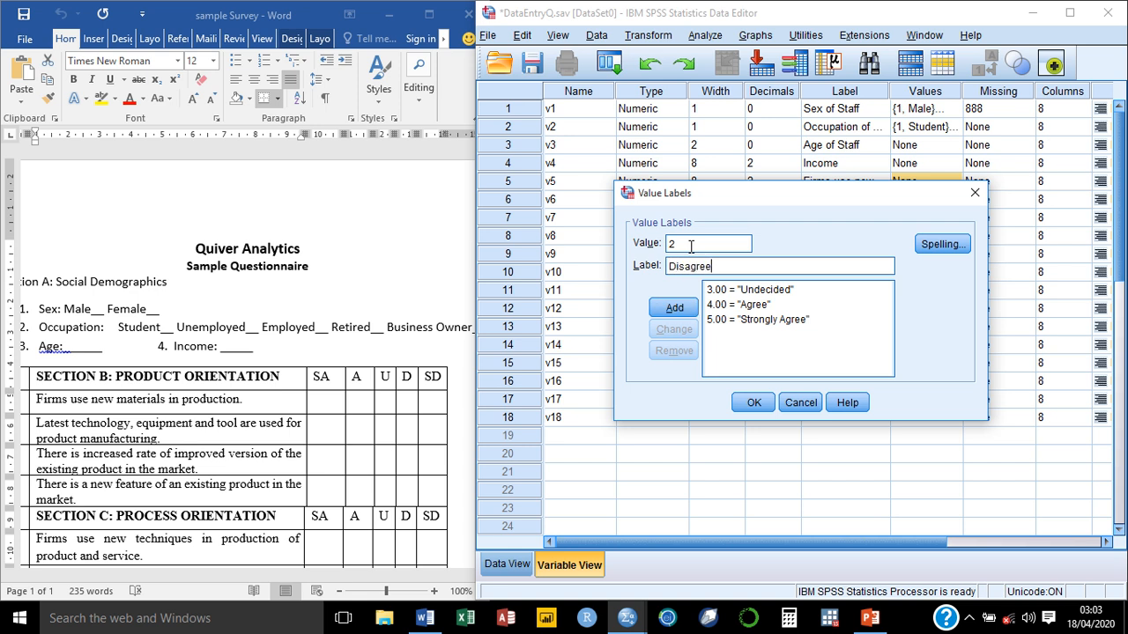
key("Return")
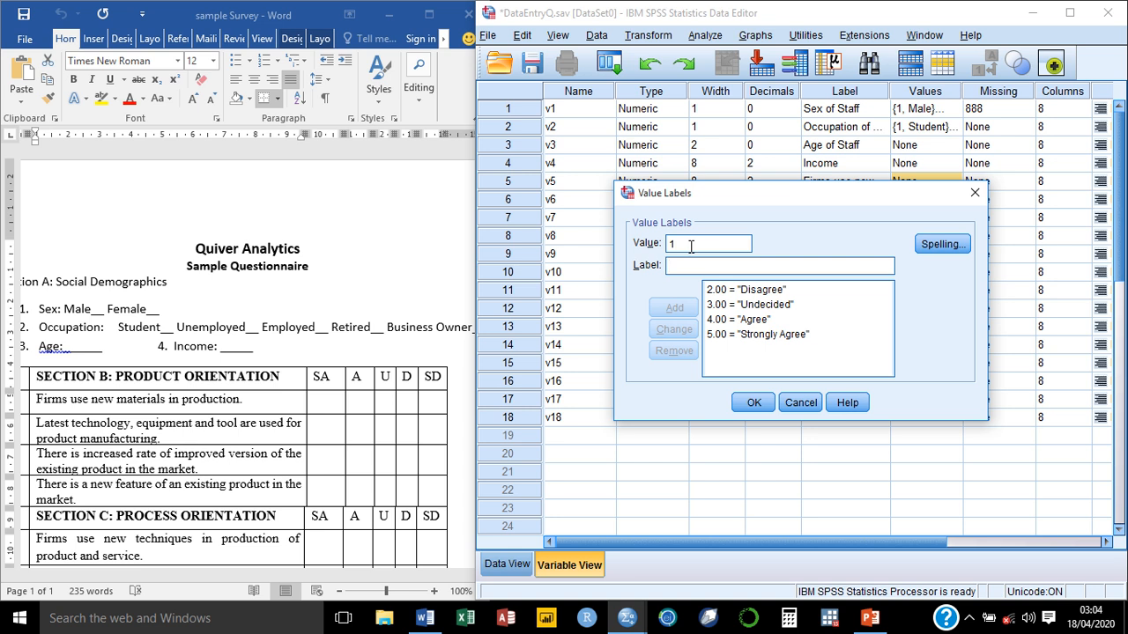
type("S")
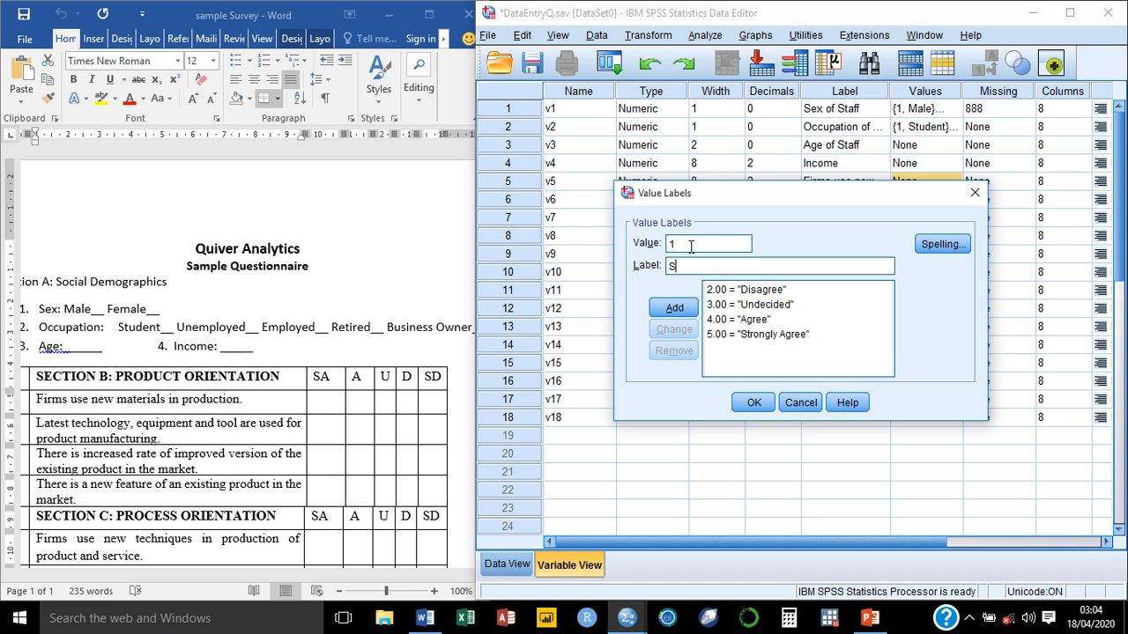
type("trongly Disagree")
left_click(671, 308)
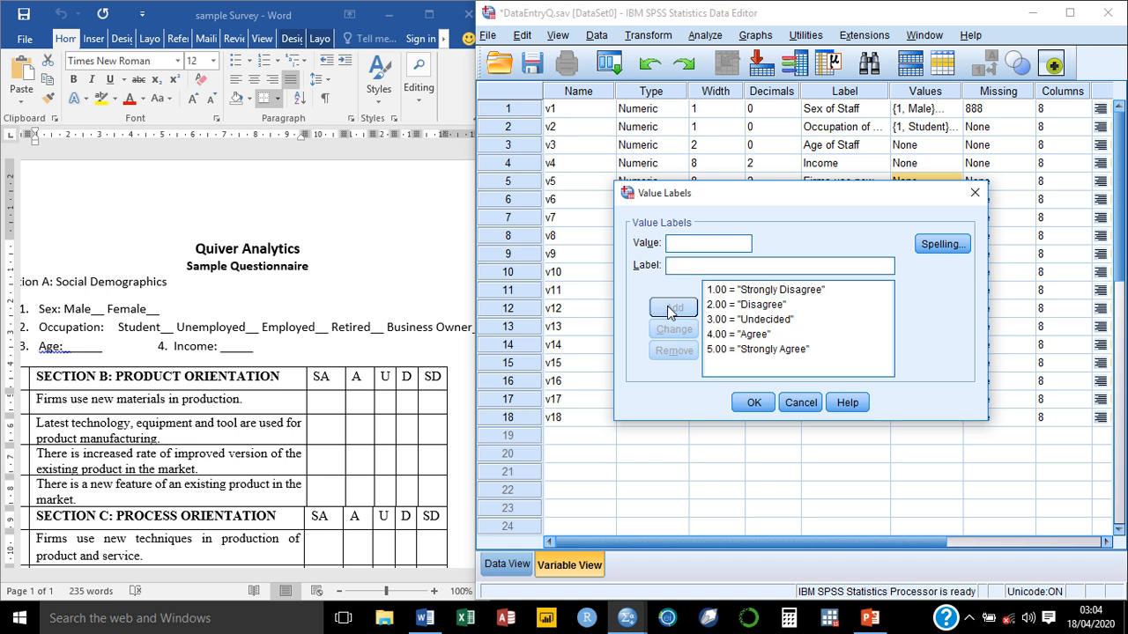
left_click(754, 403)
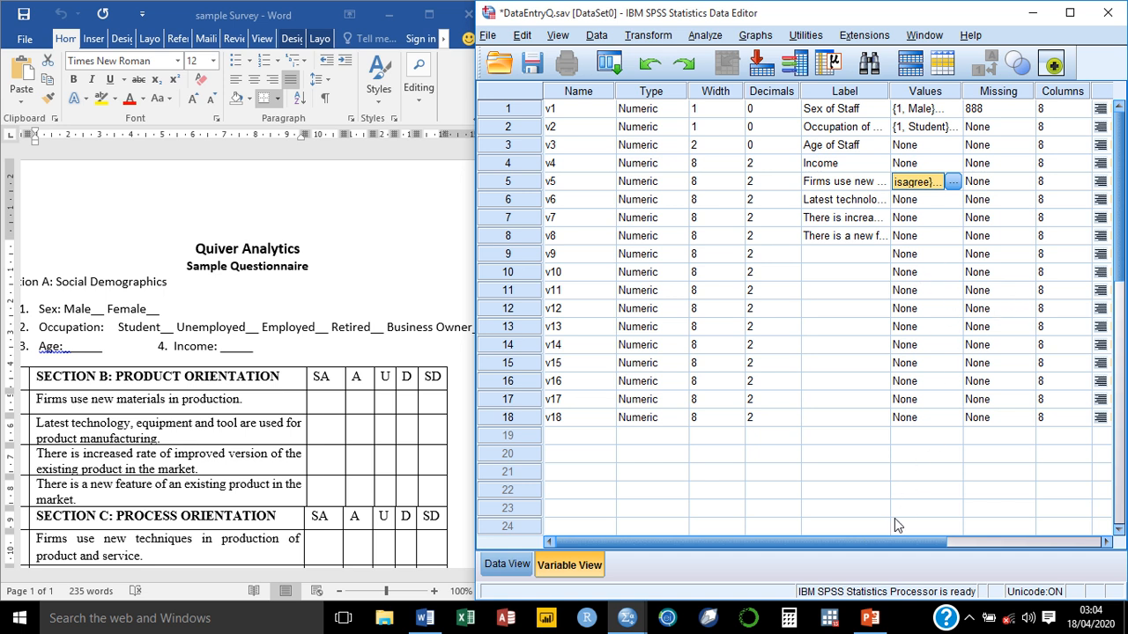
Set the measure of v5 to Ordinal
left_click_drag(883, 541, 1012, 543)
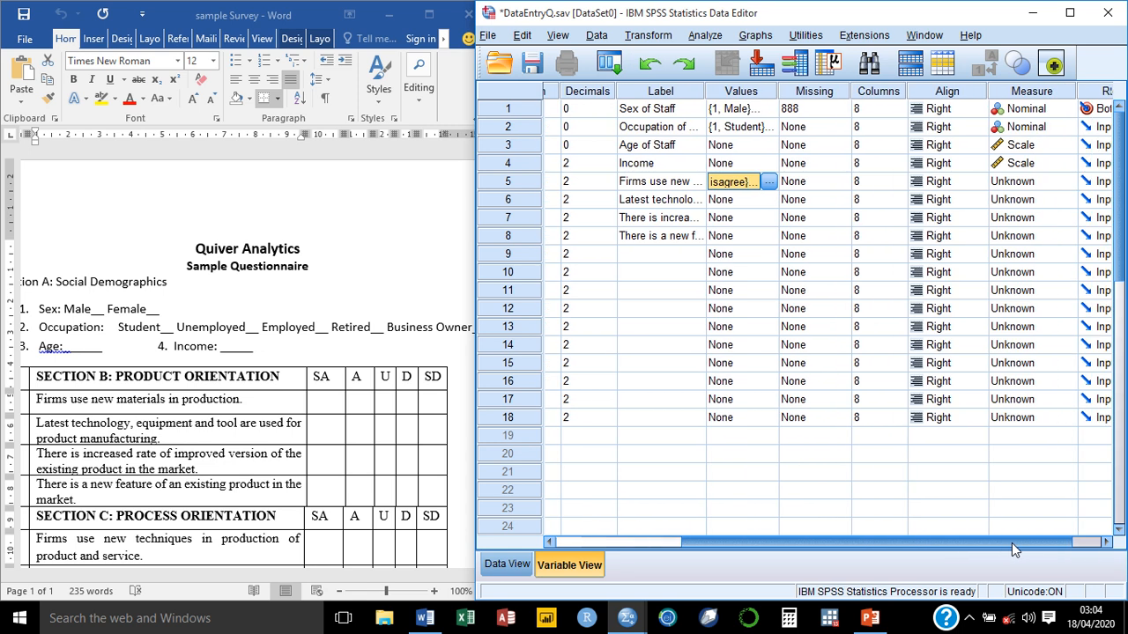
left_click(1068, 185)
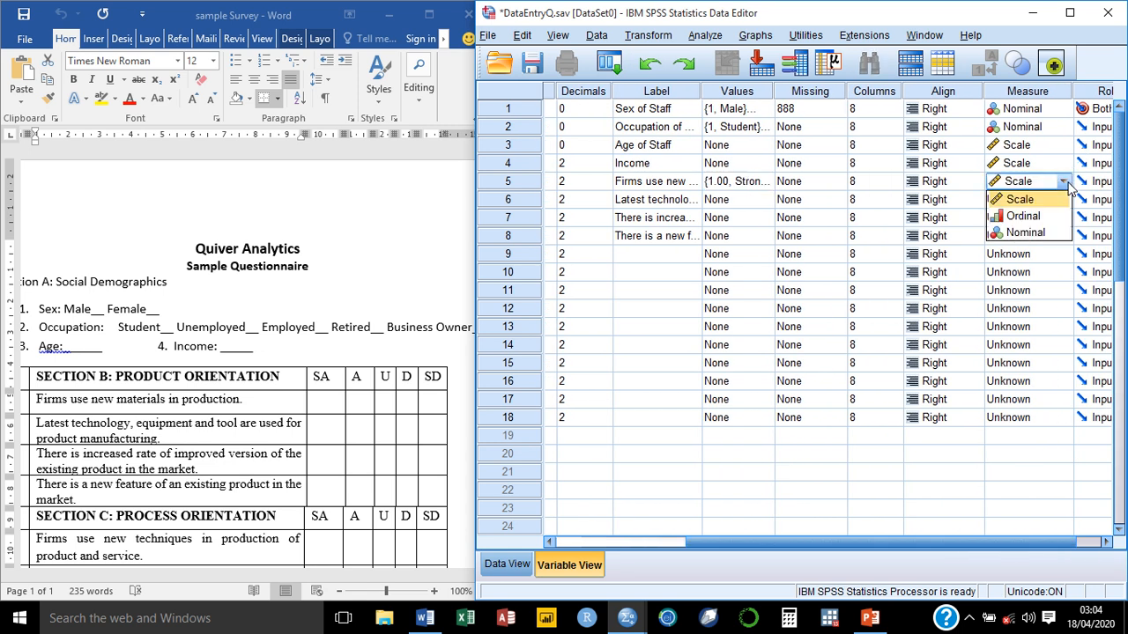
left_click(1049, 237)
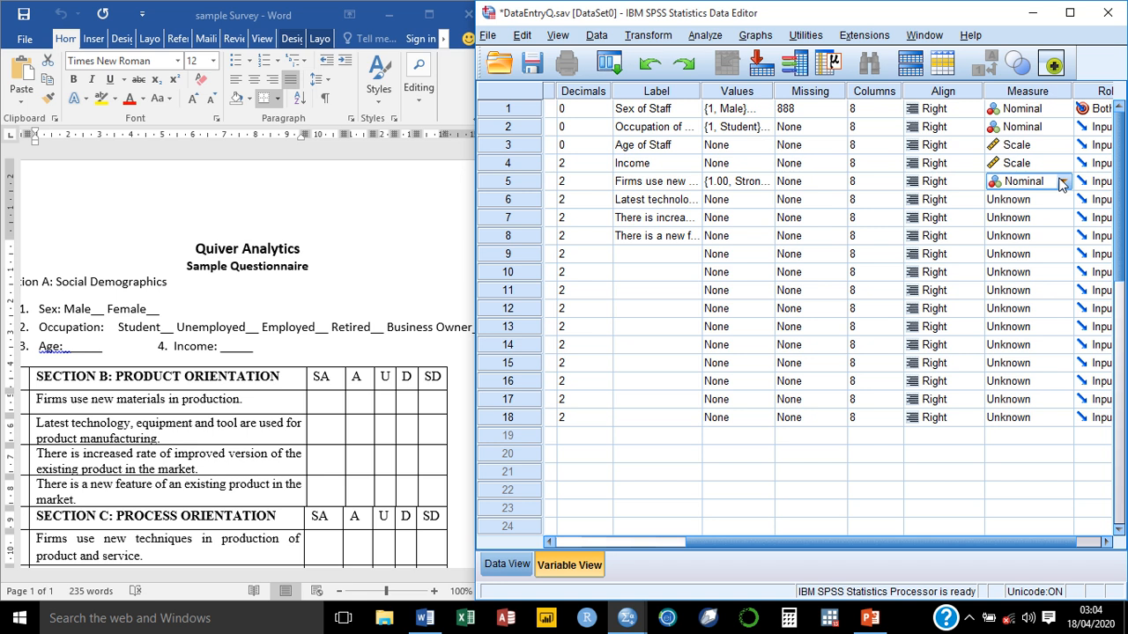
left_click(1061, 184)
left_click(1038, 218)
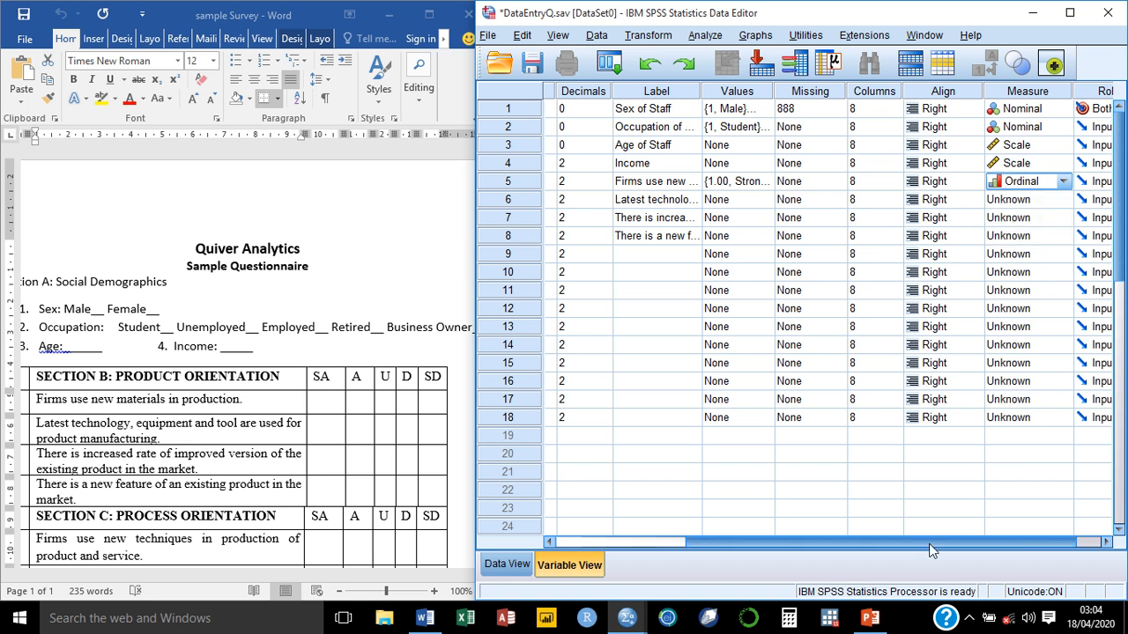
left_click_drag(930, 544, 921, 545)
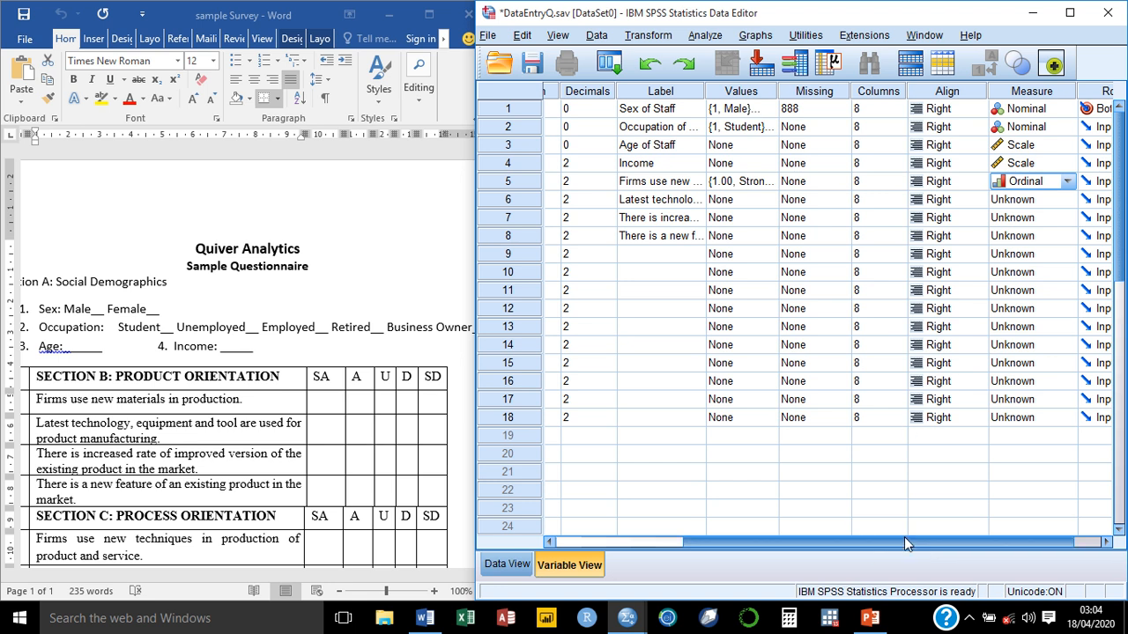
mouse_move(904, 538)
left_mouse_down()
mouse_move(816, 541)
mouse_move(898, 536)
left_mouse_up()
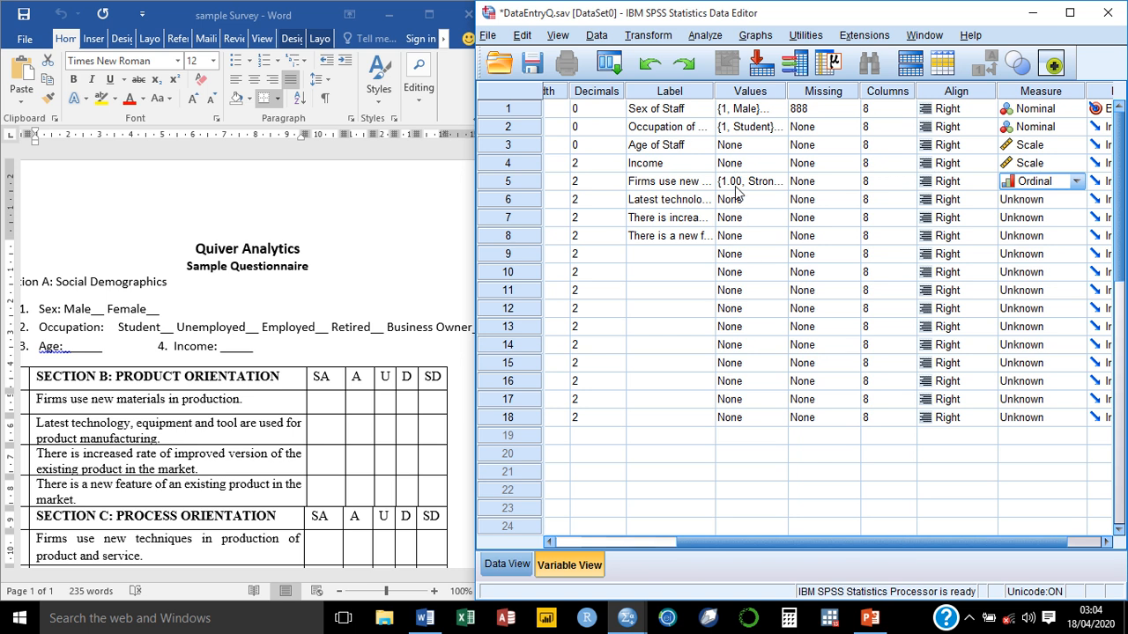
Copy the four Section C: Process Orientation statements from the Word questionnaire
left_click(456, 347)
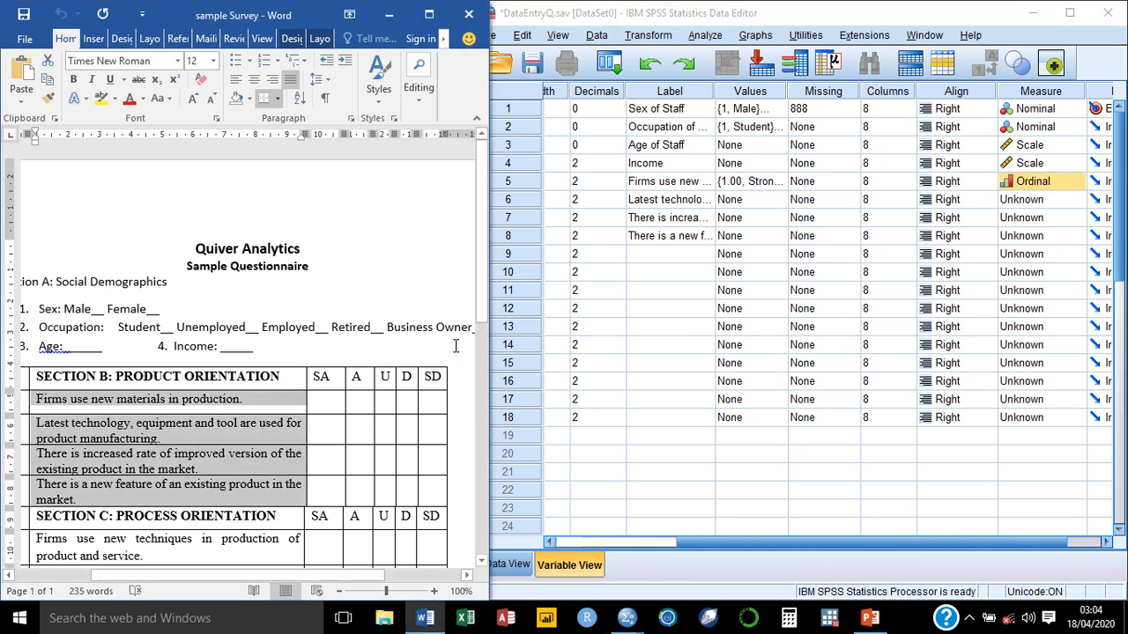
left_click_drag(483, 170, 487, 342)
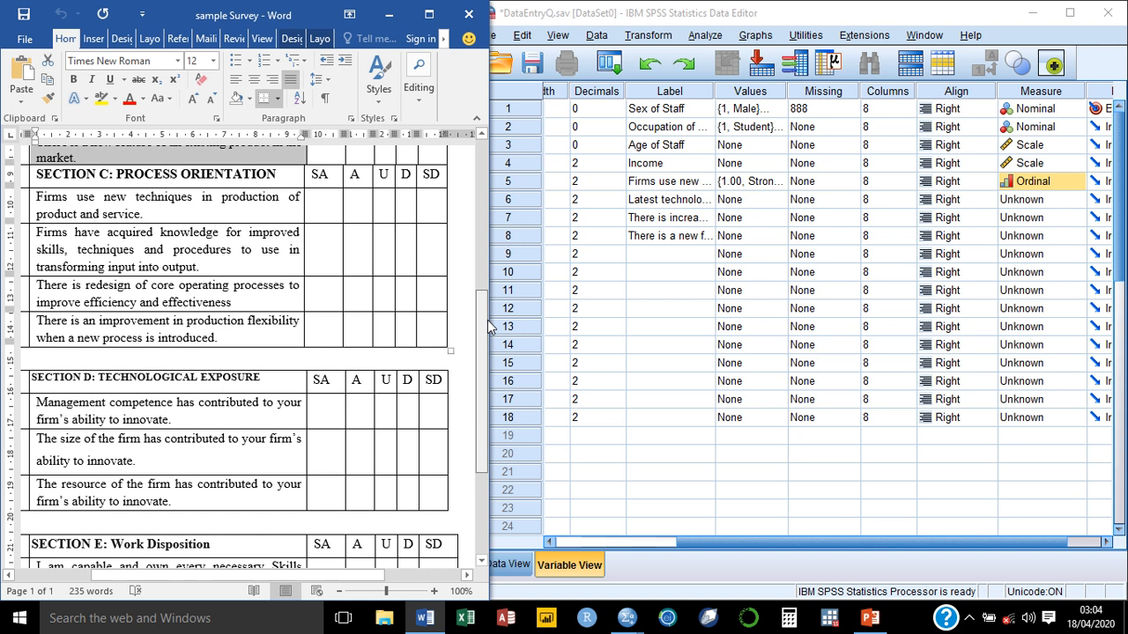
left_click(42, 199)
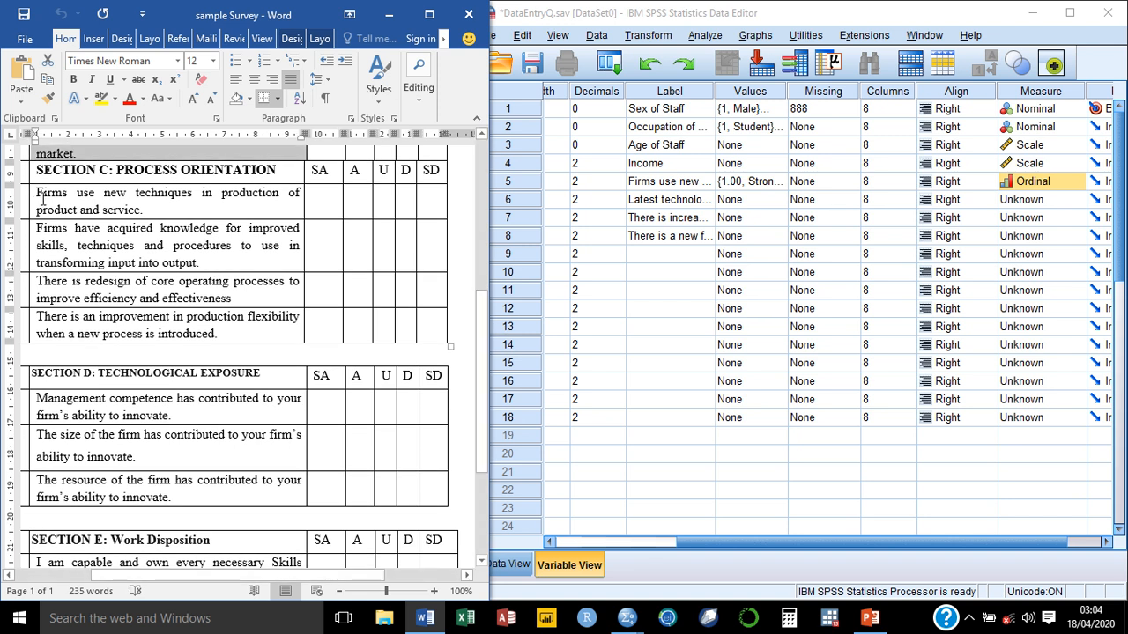
left_click(30, 209)
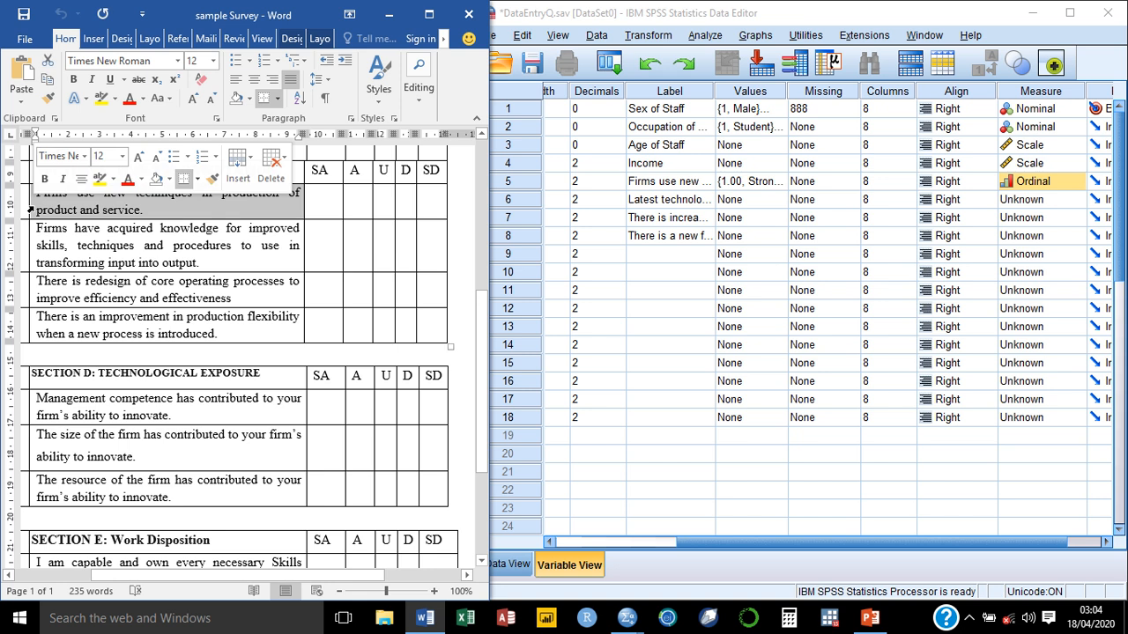
key("shift+Down")
key("shift+Down")
key("shift+Down")
key("ctrl+c")
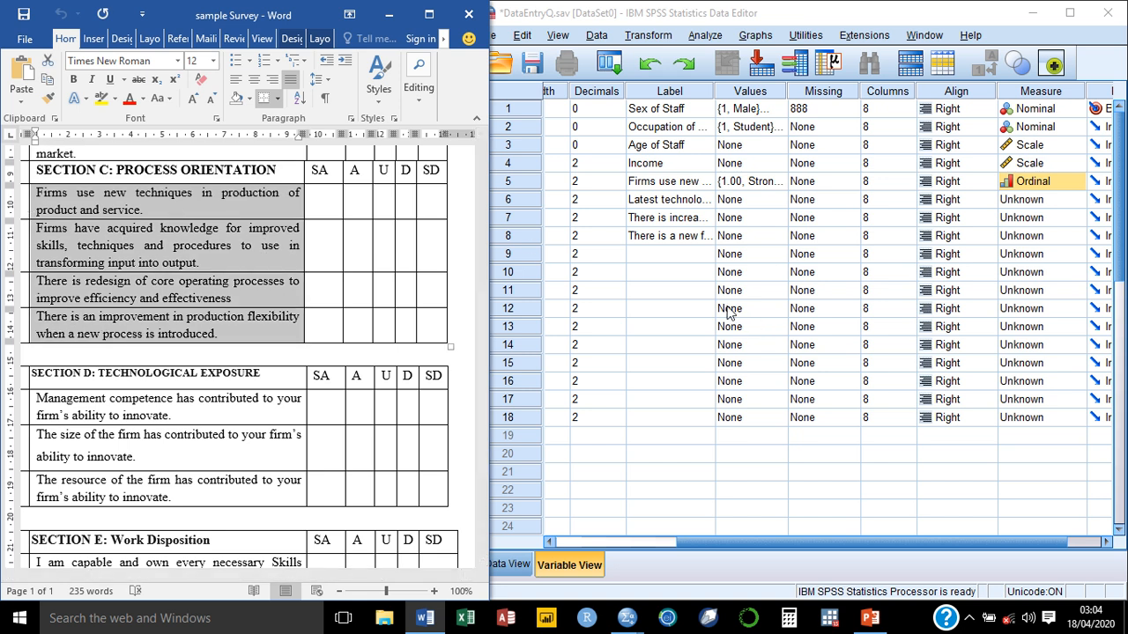
Paste the Section C statements into the labels of v9 to v12 in SPSS
left_click(647, 253)
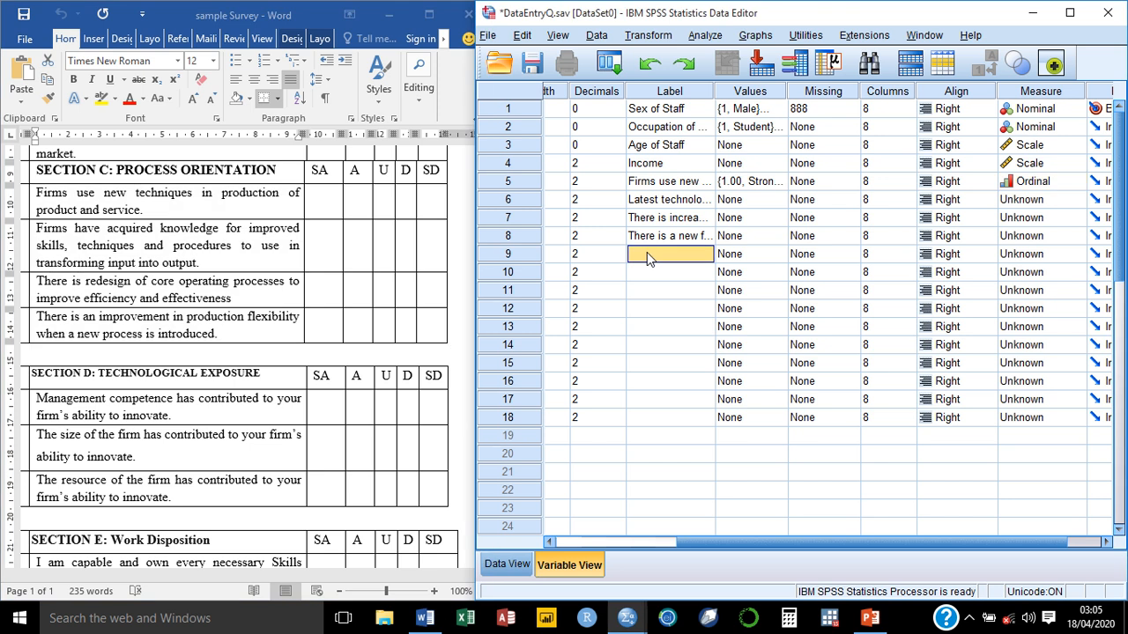
key("shift+Down")
key("shift+Down")
key("shift+Down")
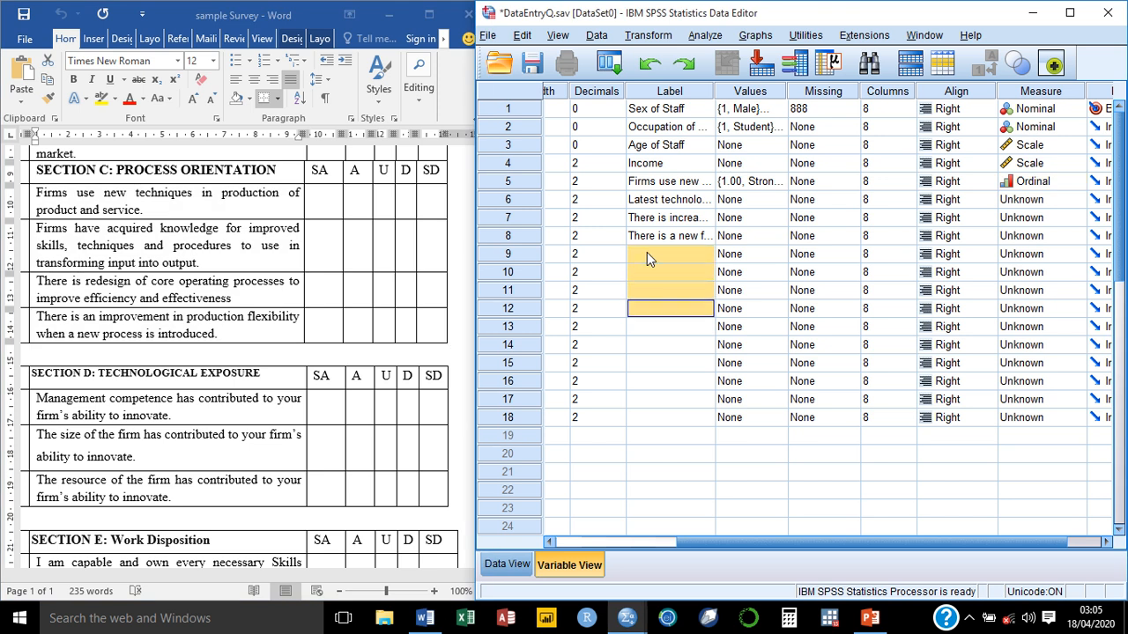
key("ctrl+v")
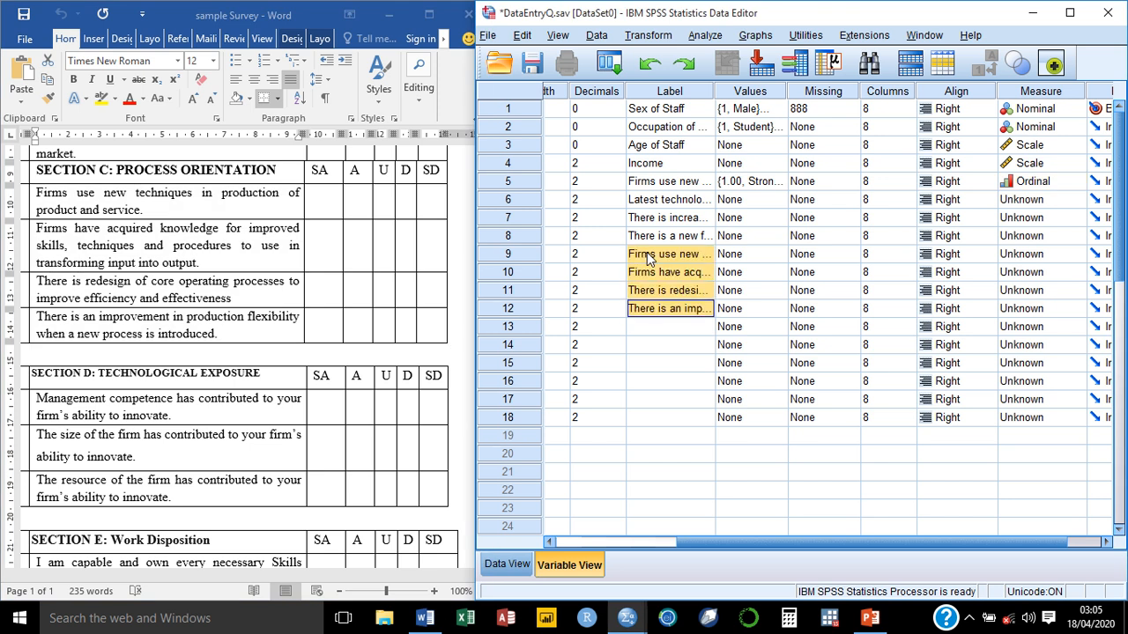
Copy the three Section D: Technological Exposure statements from the Word questionnaire
left_click(68, 404)
left_click(30, 410)
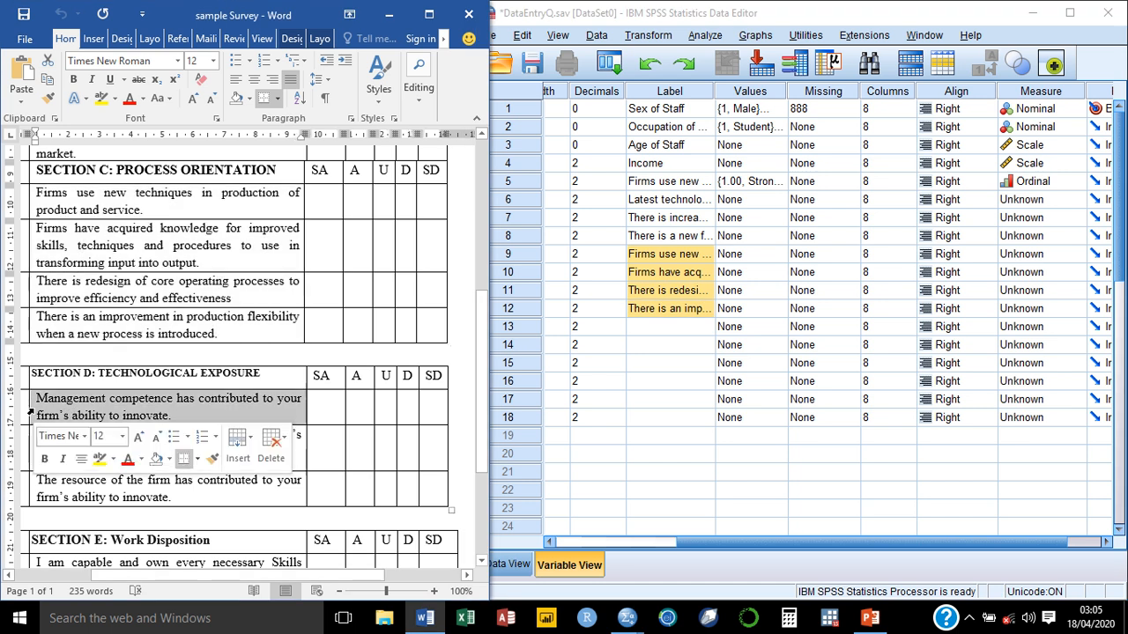
key("shift+Down")
key("shift+Down")
key("ctrl+c")
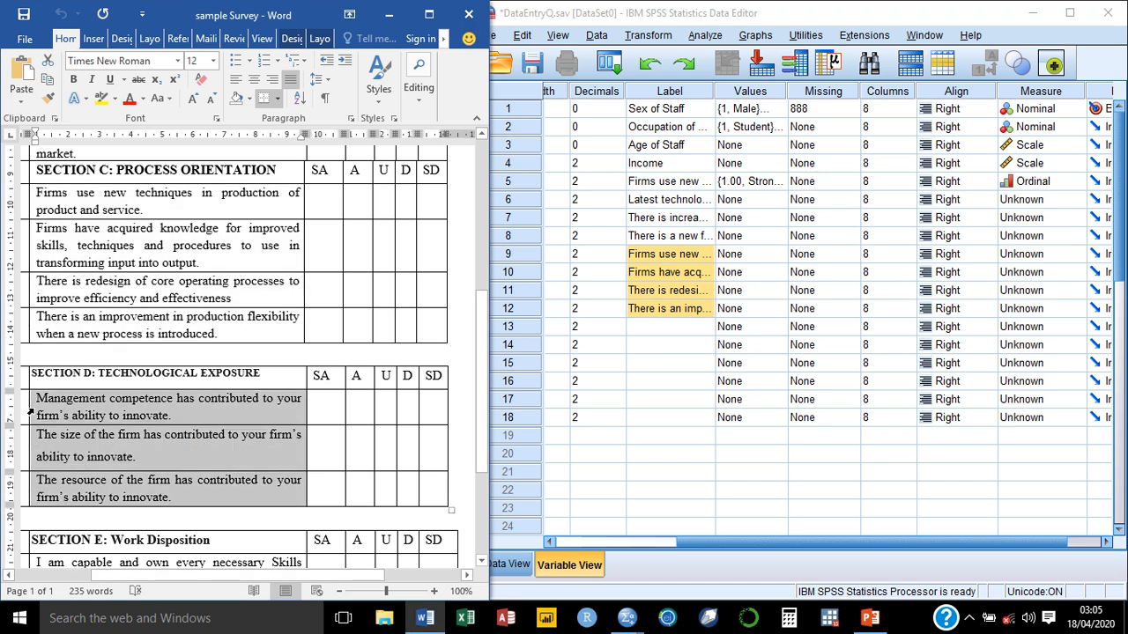
Paste the Section D statements into the labels of v13 to v15 in SPSS
left_click(631, 331)
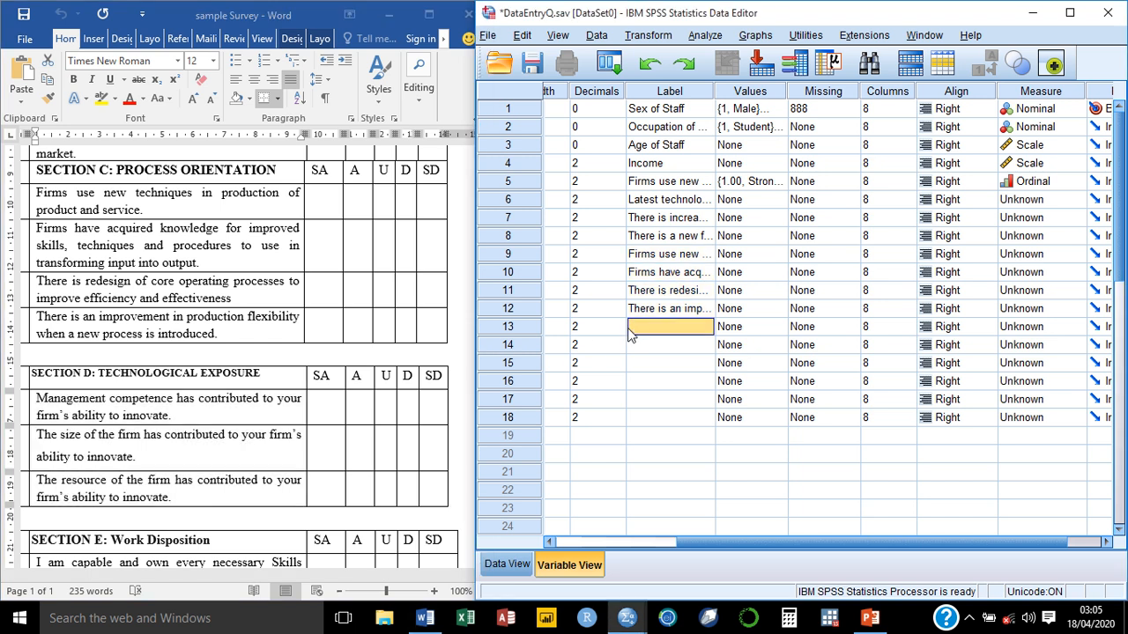
key("shift+Down")
key("shift+Down")
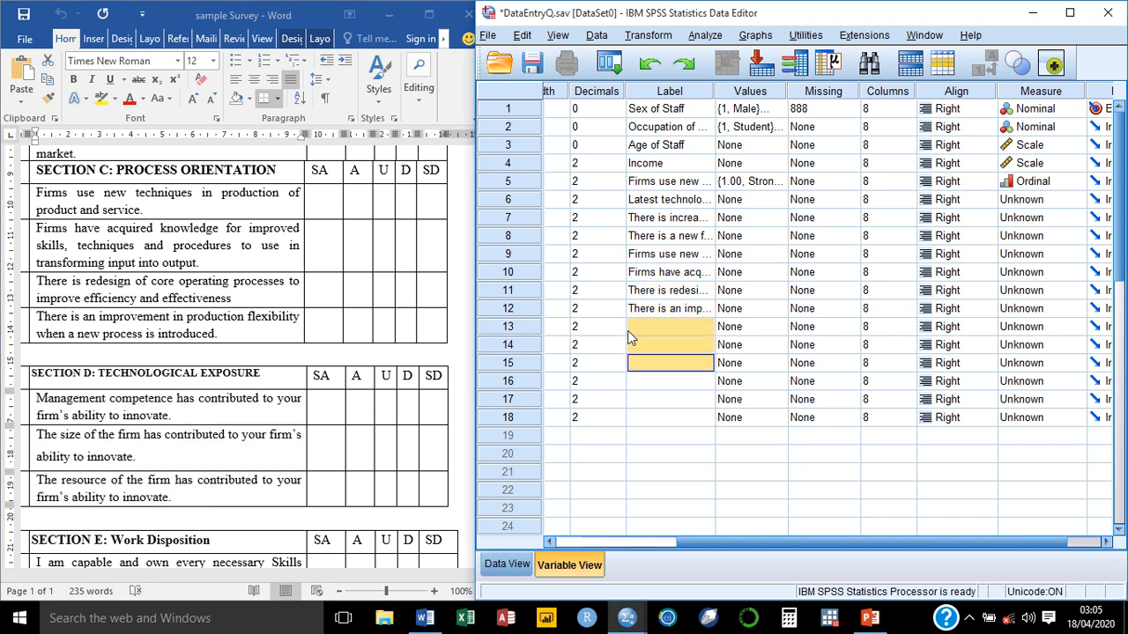
key("ctrl+v")
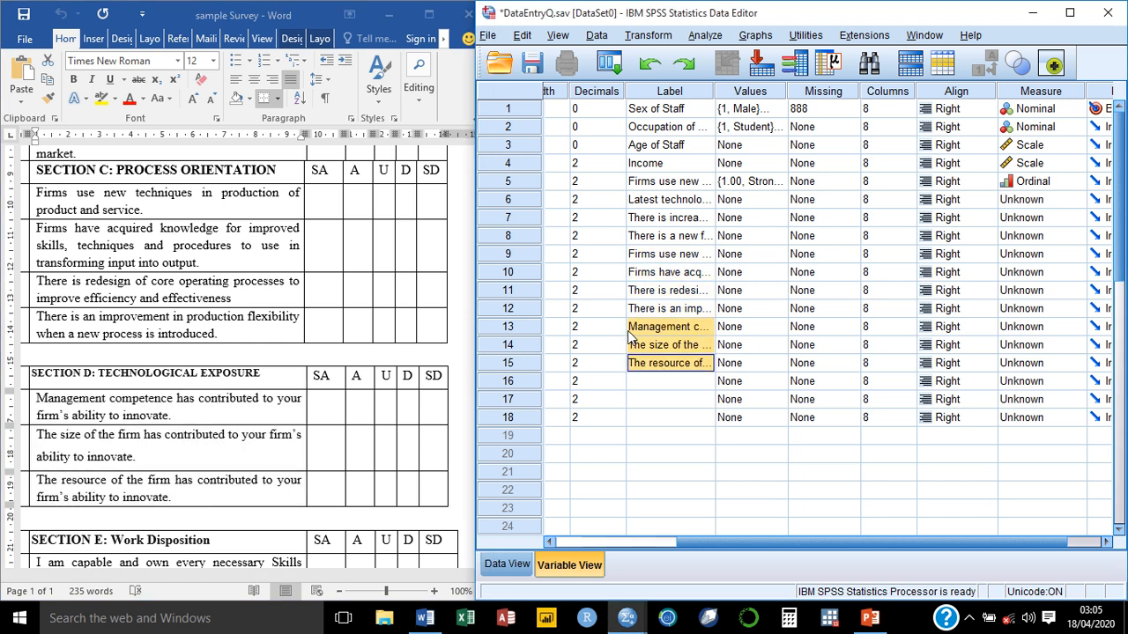
Copy the three Section E: Work Disposition statements from the Word questionnaire
left_click(223, 457)
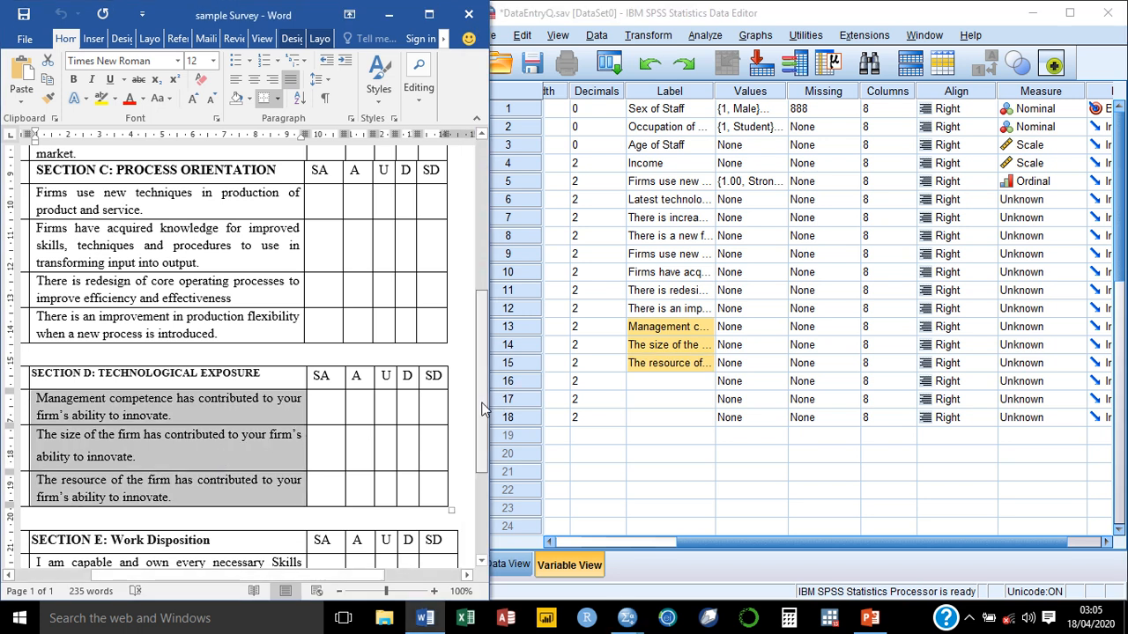
scroll(483, 410, "down", 4)
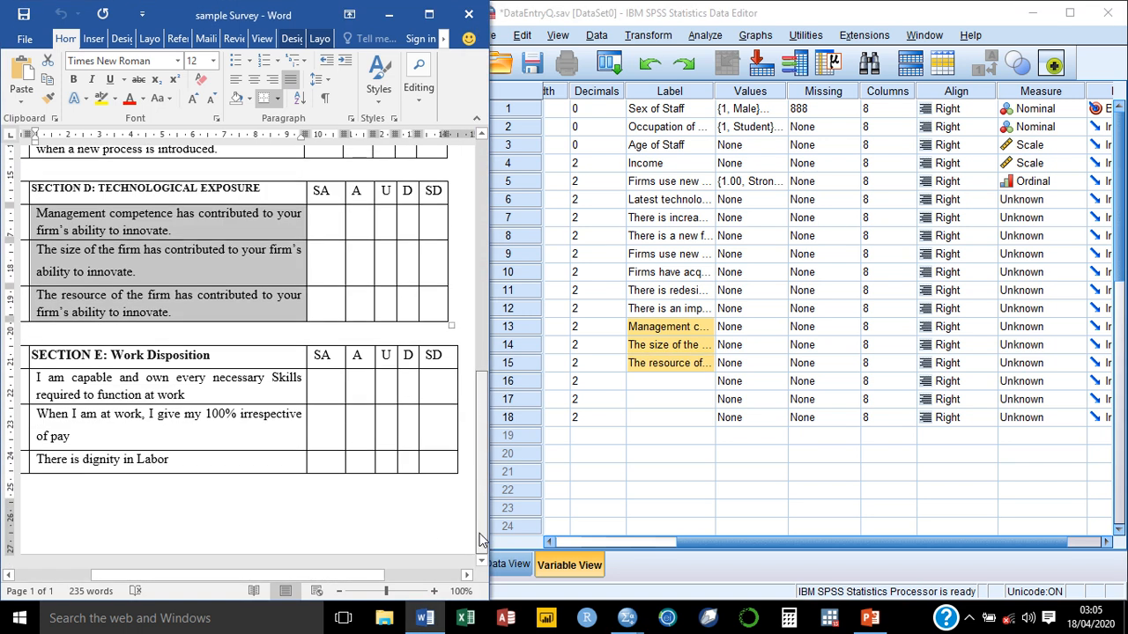
left_click(28, 379)
key("shift+Down")
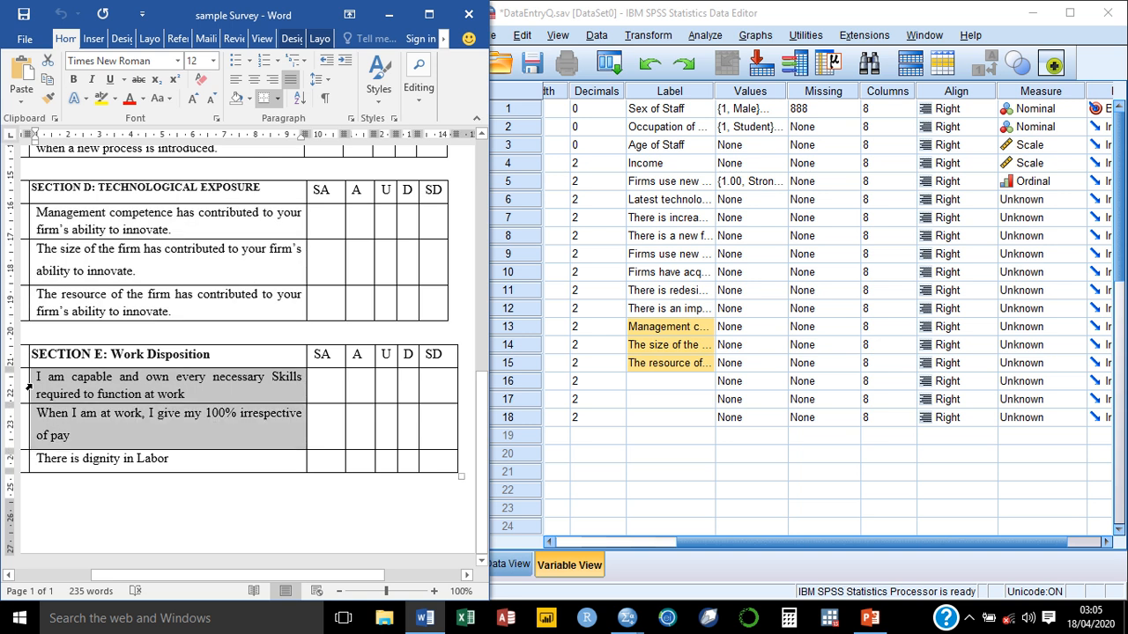
key("shift+Down")
key("ctrl+c")
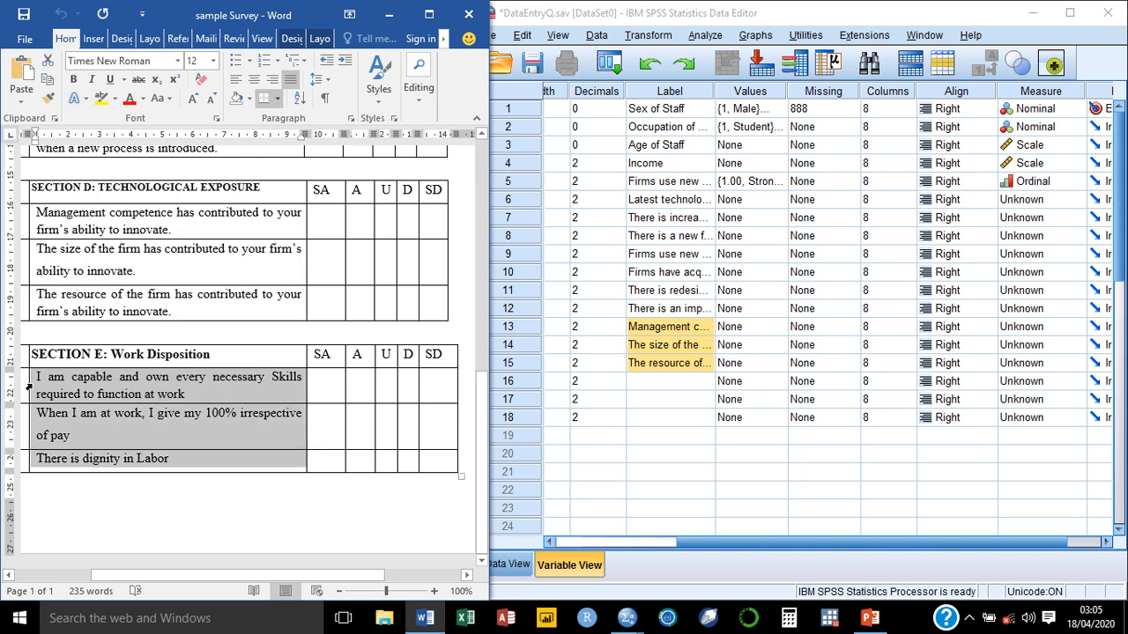
Paste the Section E statements into the labels of v16 to v18 in SPSS
left_click(634, 384)
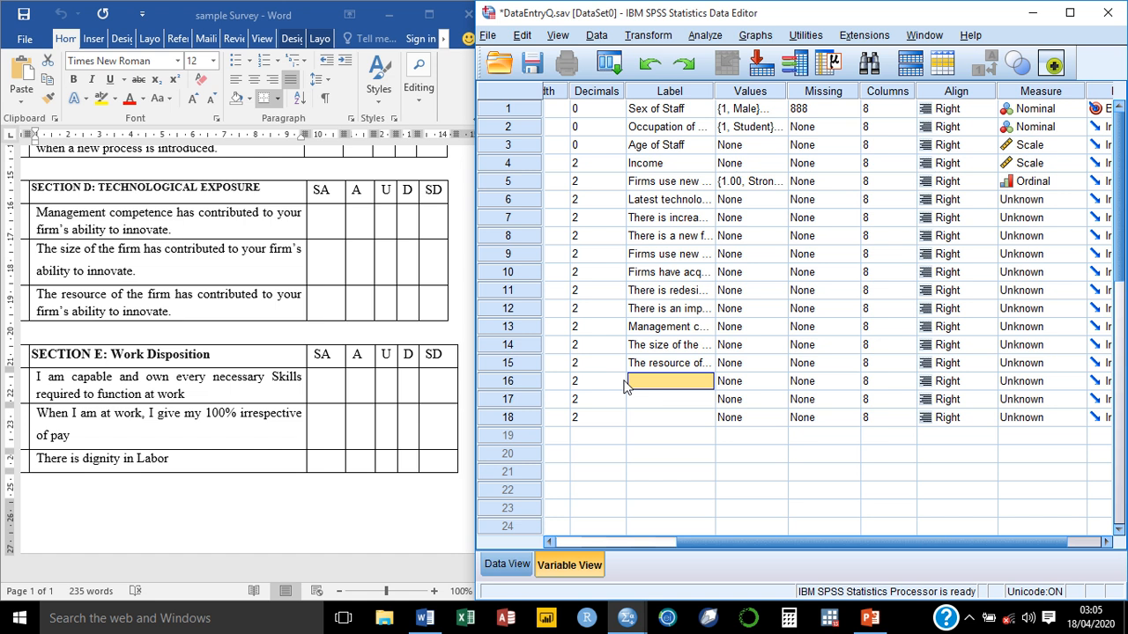
key("shift+Down")
key("shift+Down")
key("ctrl+v")
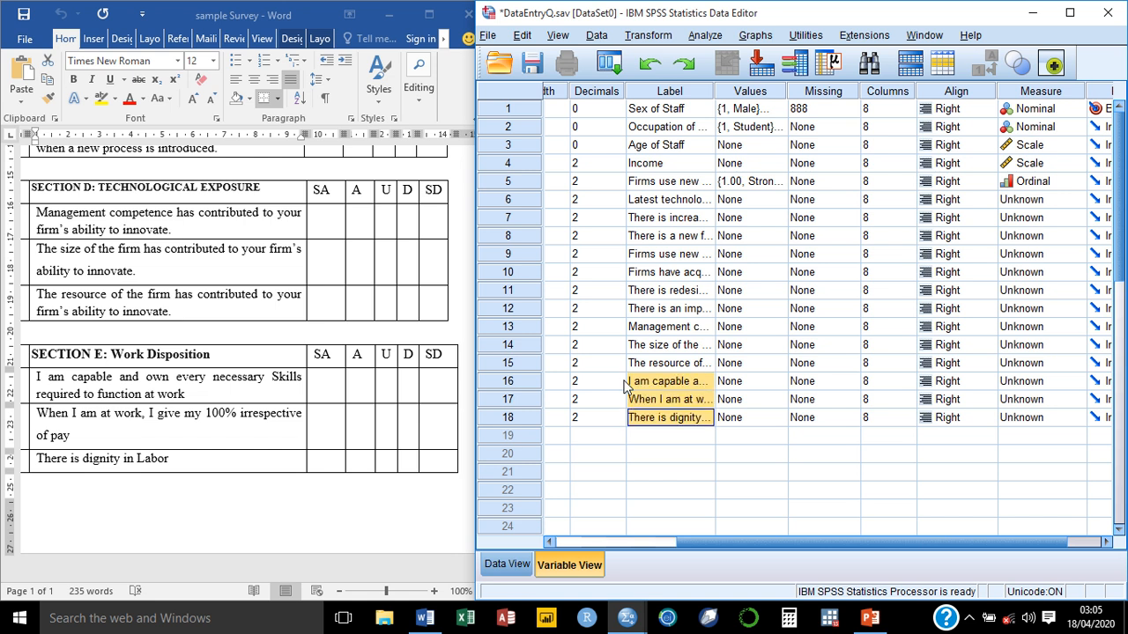
Close the Word questionnaire and maximize the SPSS Data Editor window
left_click(340, 486)
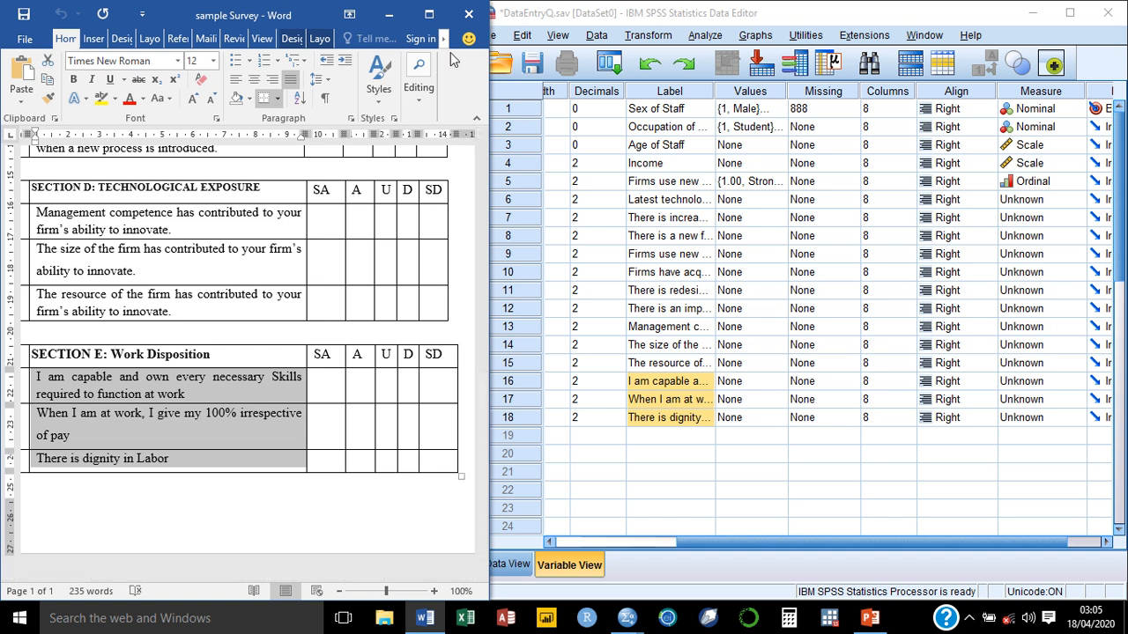
left_click(467, 14)
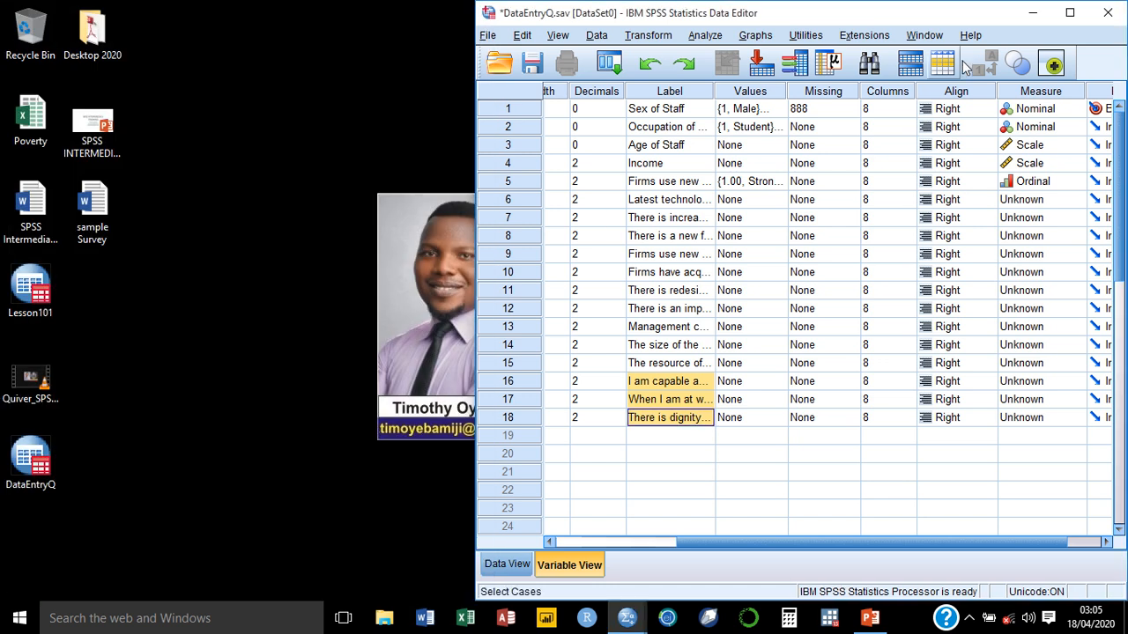
left_click(1070, 14)
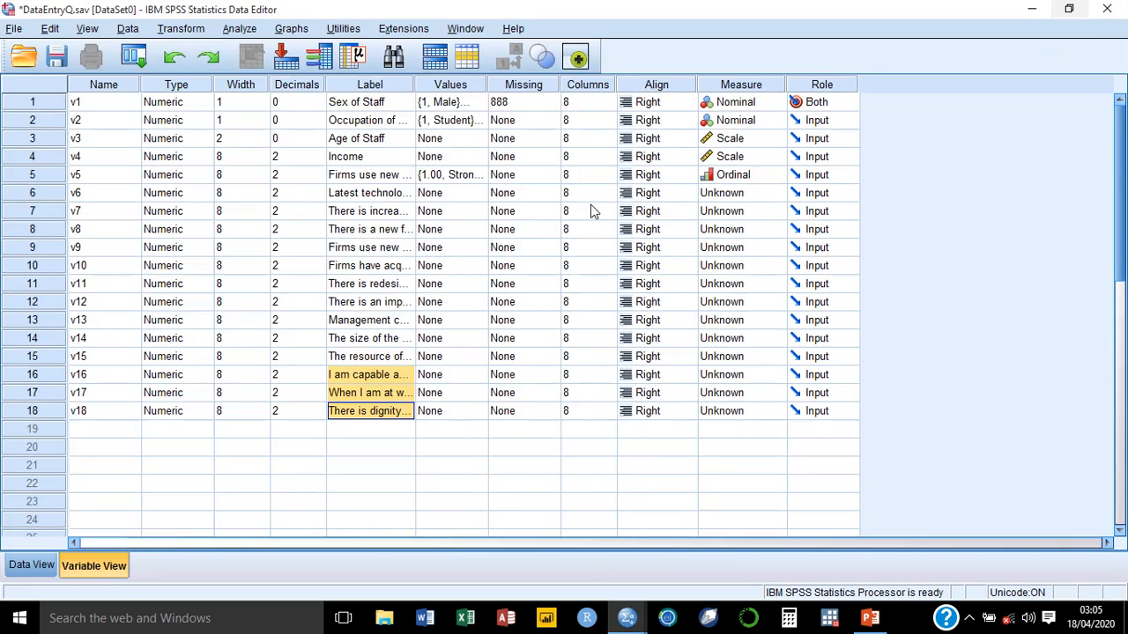
Copy the value codes of v5 to the values of v6 and v7
left_click(458, 177)
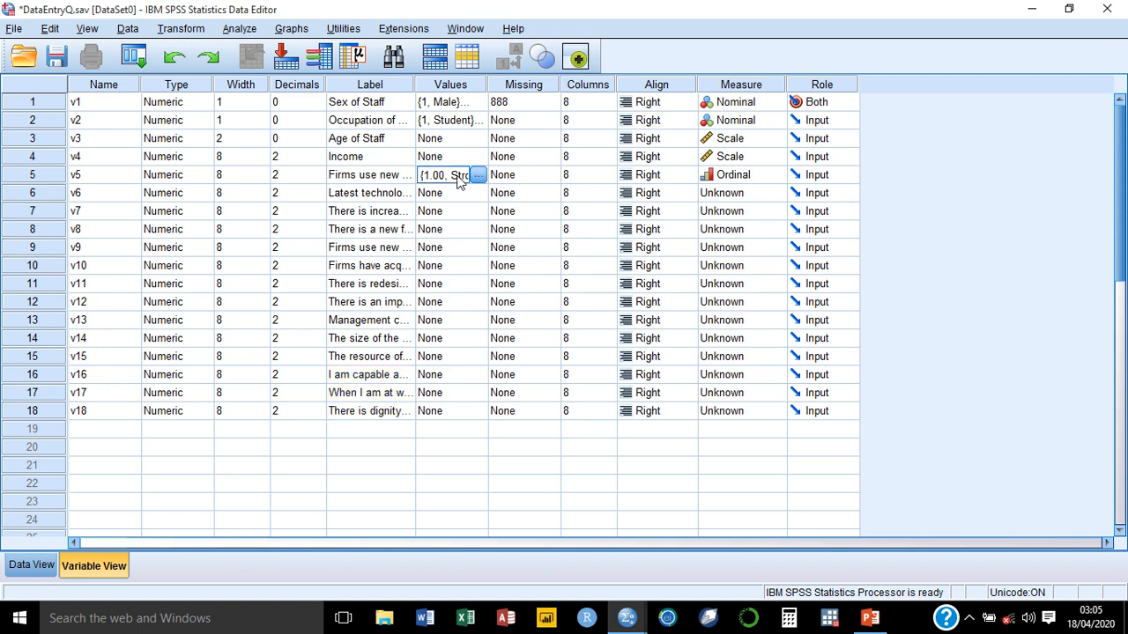
key("Down")
key("ctrl+v")
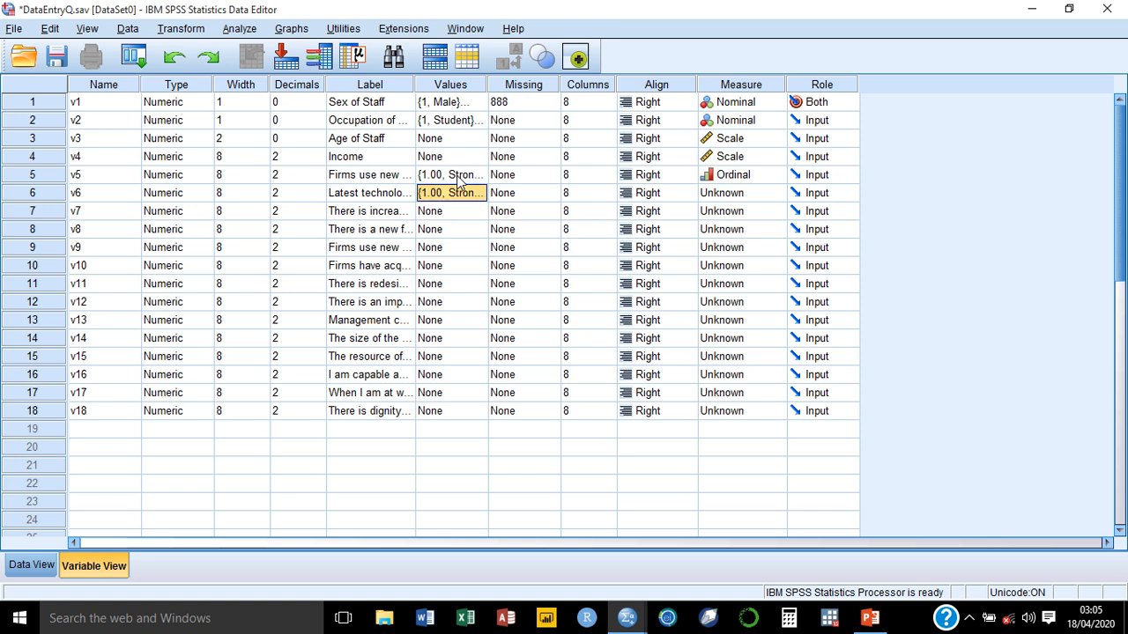
key("Down")
key("ctrl+v")
Paste the same value codes into the values of v8 to v18
key("Down")
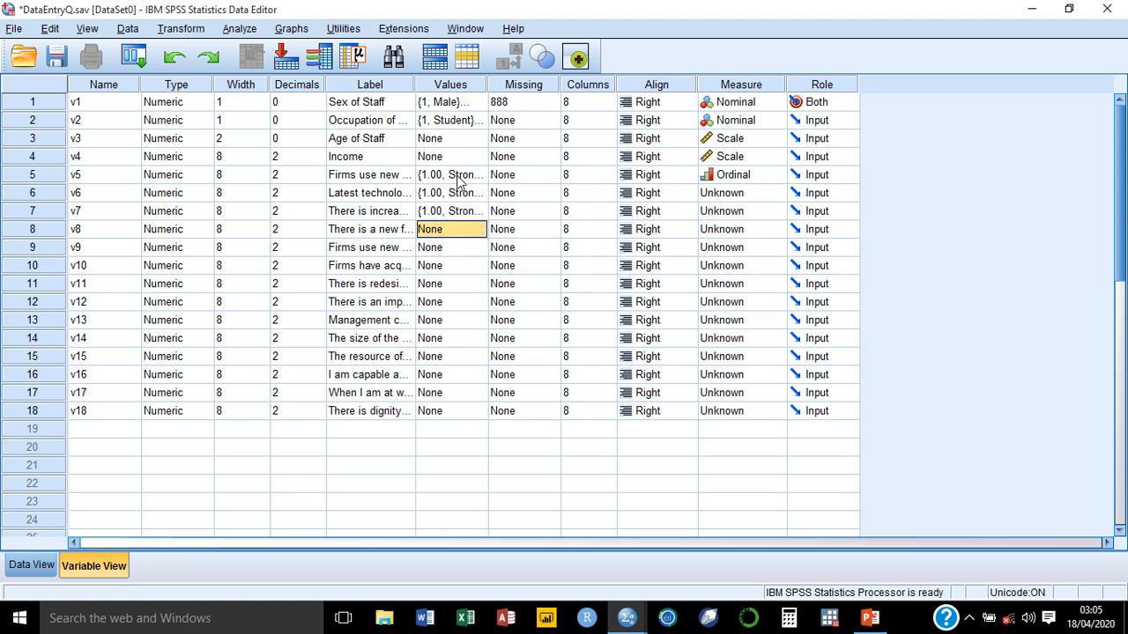
key("shift+Down")
key("shift+Down")
key("shift+Down")
key("shift+Down")
key("shift+Down")
key("shift+Down")
key("shift+Down")
key("shift+Down")
key("shift+Down")
key("shift+Down")
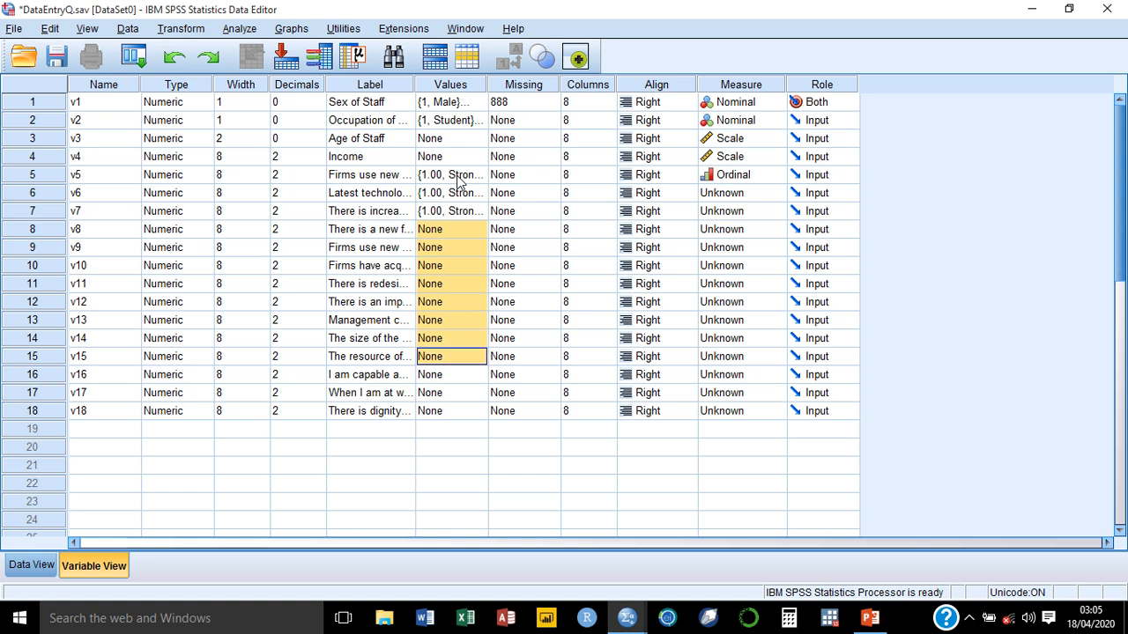
key("ctrl+v")
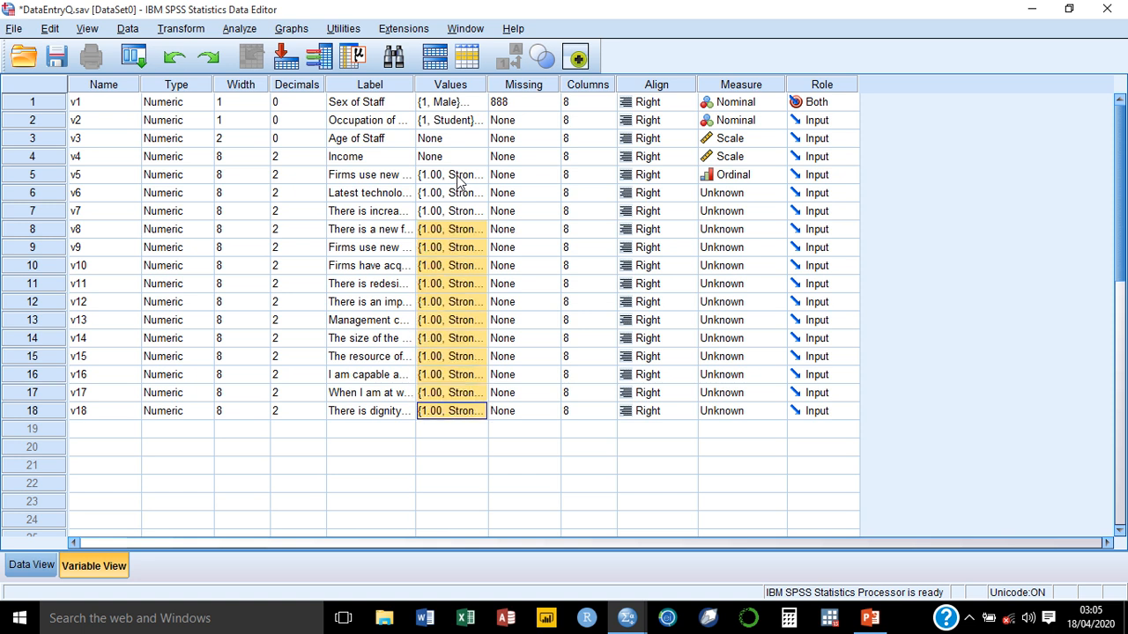
Set the decimals of v5 to v12 to 0
left_click(290, 139)
double_click(291, 138)
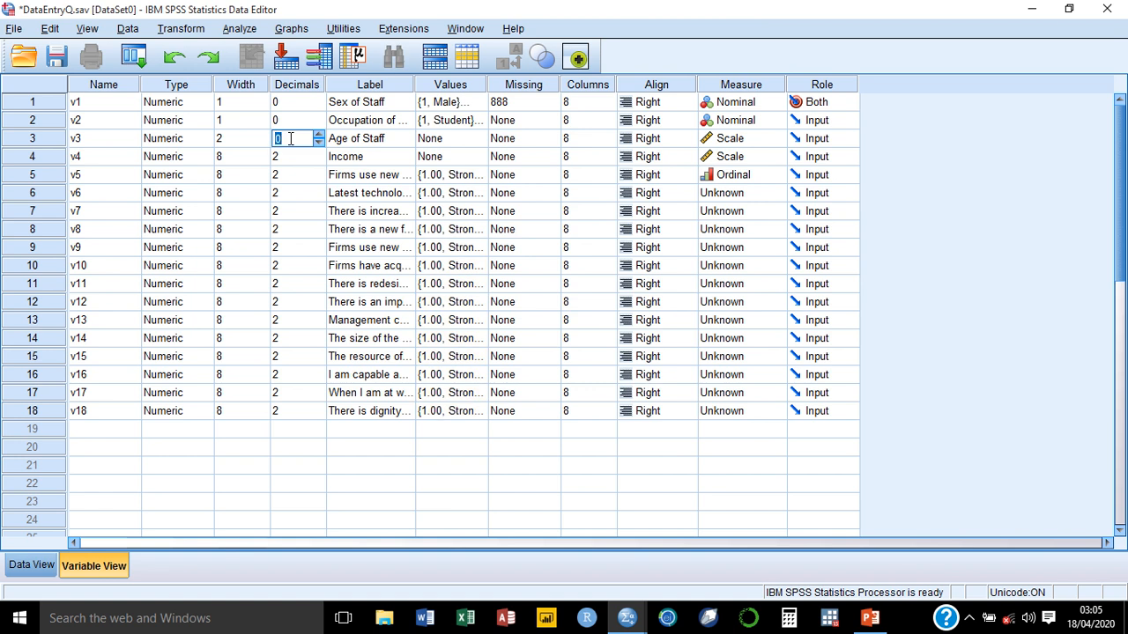
key("Return")
key("Return")
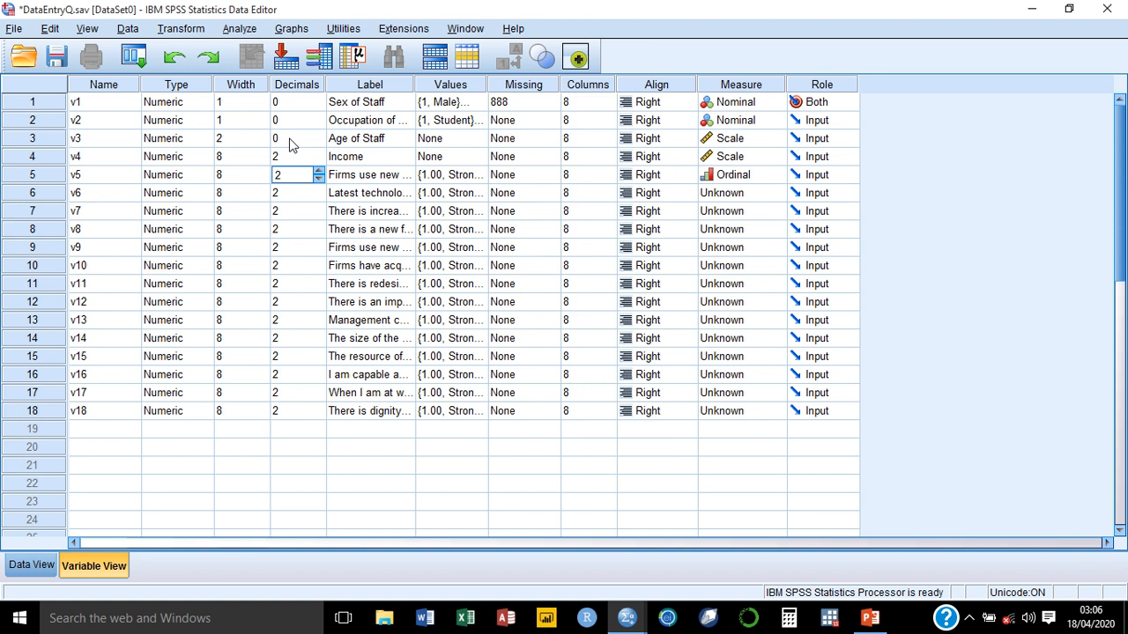
type("0")
key("Return")
type("0")
key("Return")
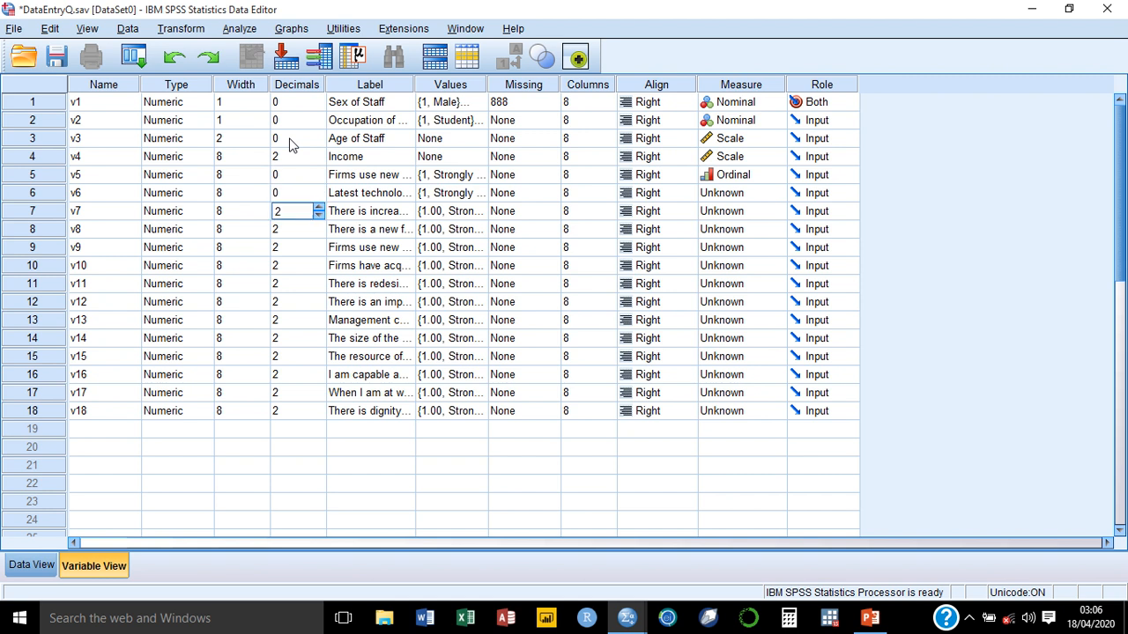
type("0")
key("Return")
type("0")
key("Return")
type("0")
key("Return")
type("0")
key("Return")
type("0")
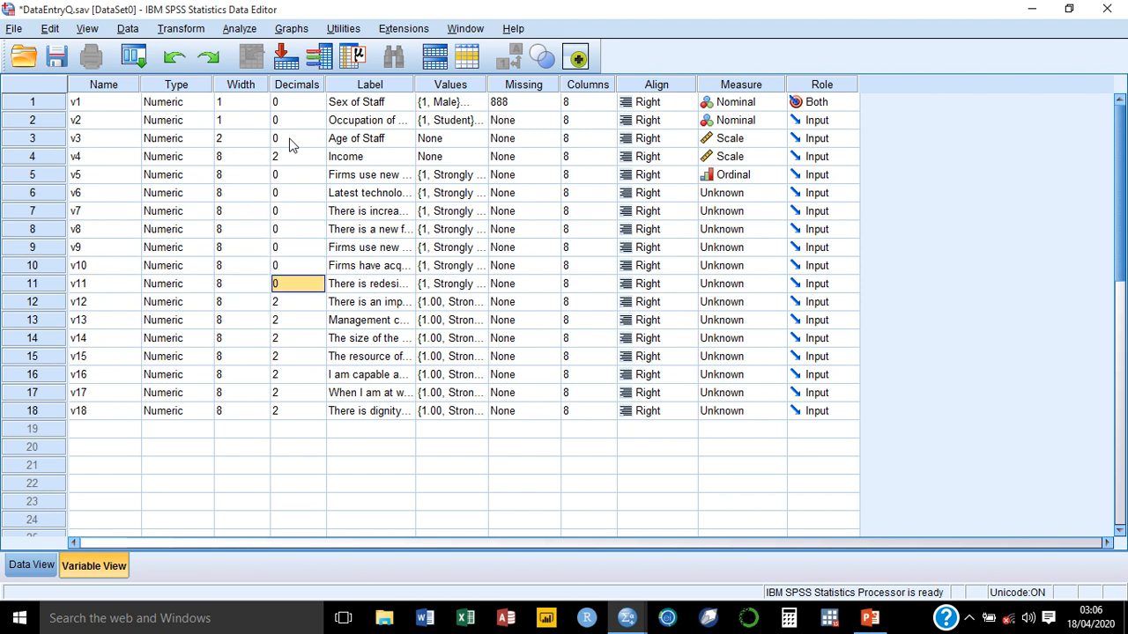
key("Return")
type("0")
key("Return")
Set the decimals of v14 to v18 to 0, working upward from v18
key("Down")
key("Down")
key("Down")
key("Down")
key("Down")
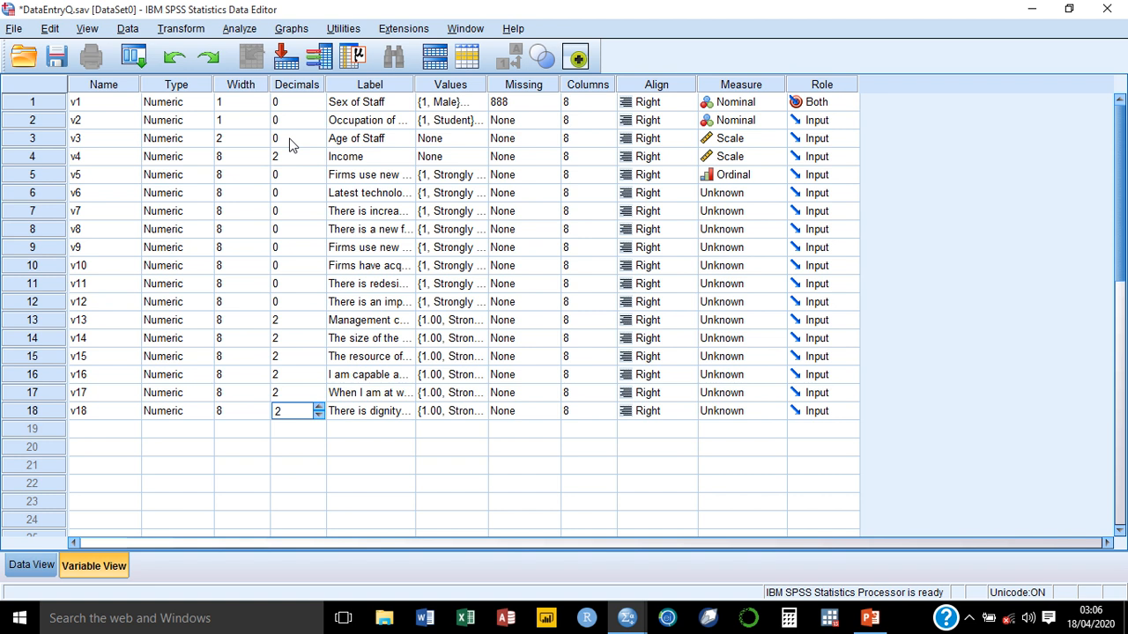
type("0")
key("Up")
type("0")
key("Up")
type("0")
key("Up")
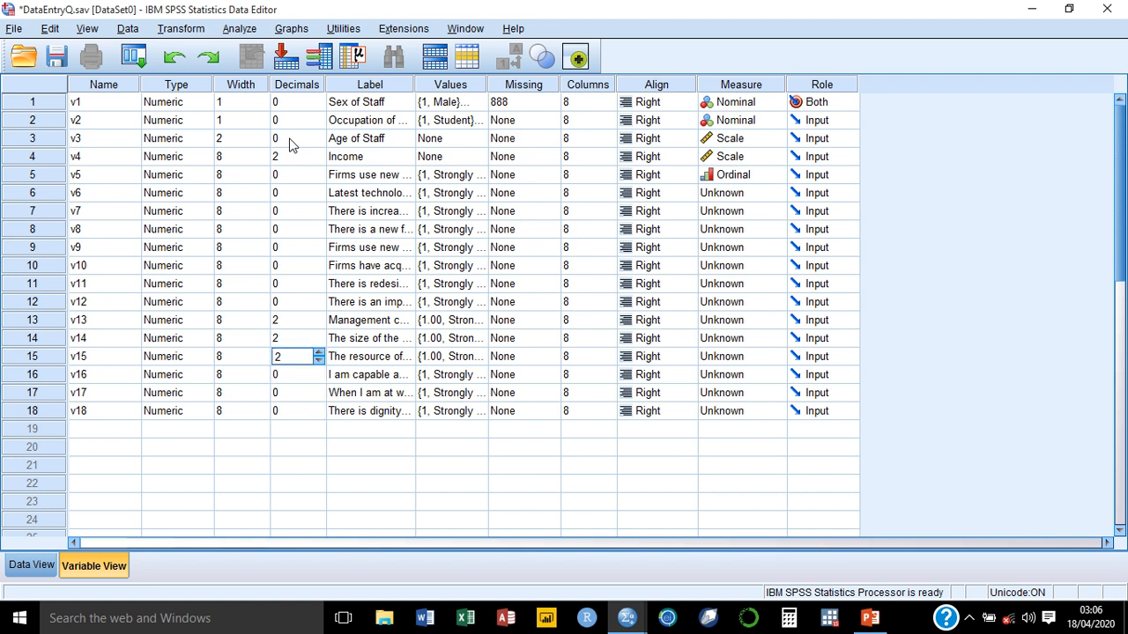
type("0")
key("Up")
type("0")
Set the decimals of v13 to 0
key("ctrl+Up")
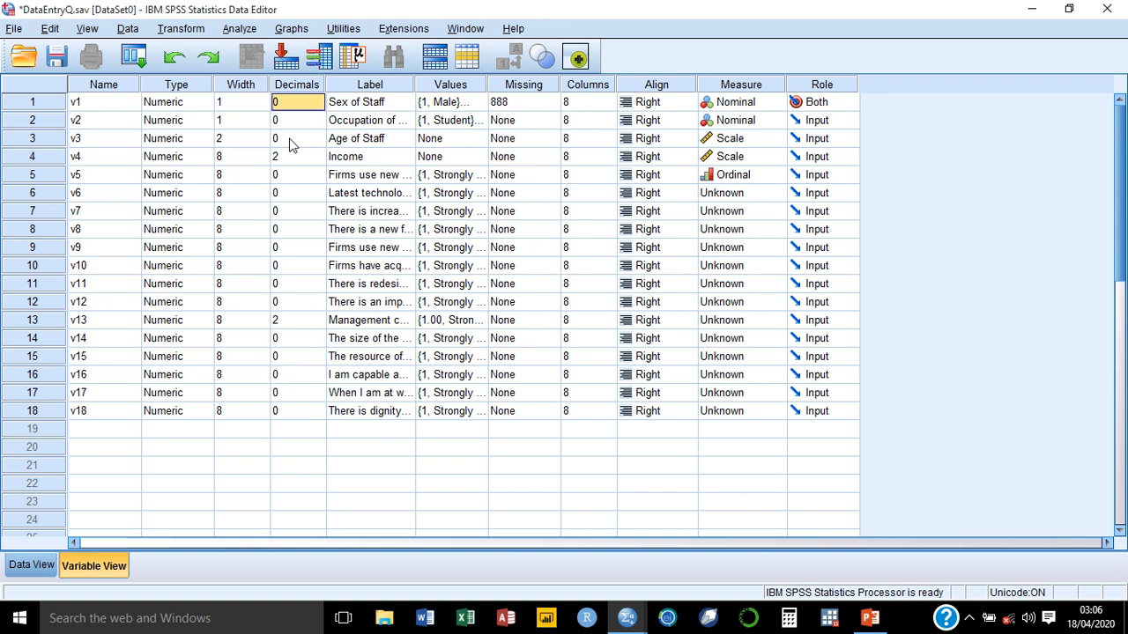
key("Down")
key("Down")
key("Down")
key("Down")
key("Down")
key("Down")
key("Down")
key("Down")
key("Down")
key("Down")
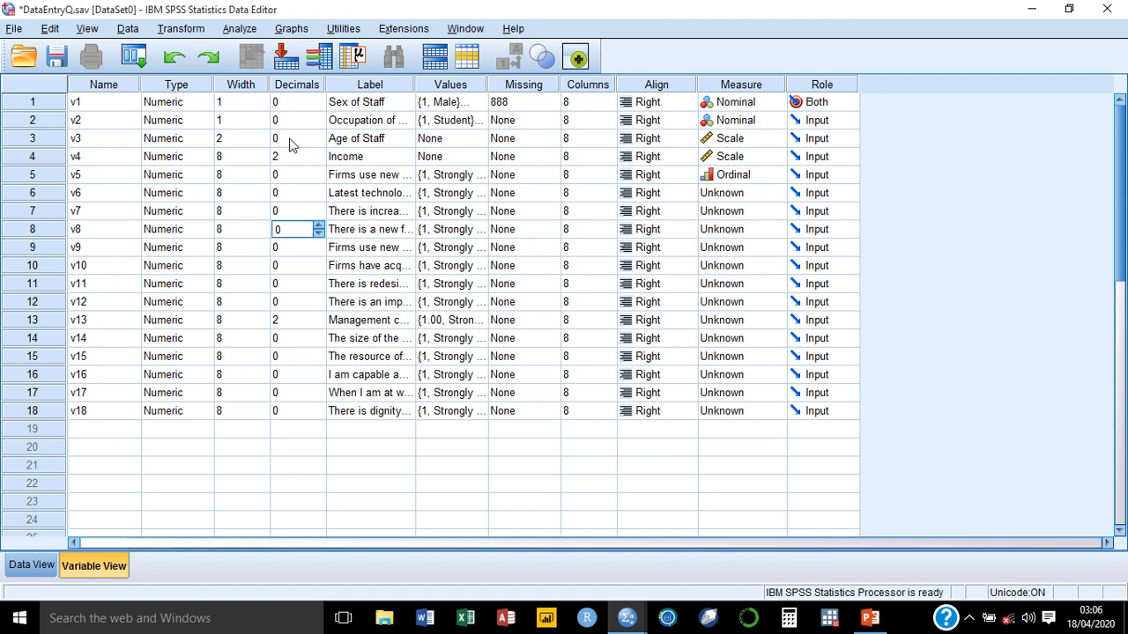
key("Down")
key("Down")
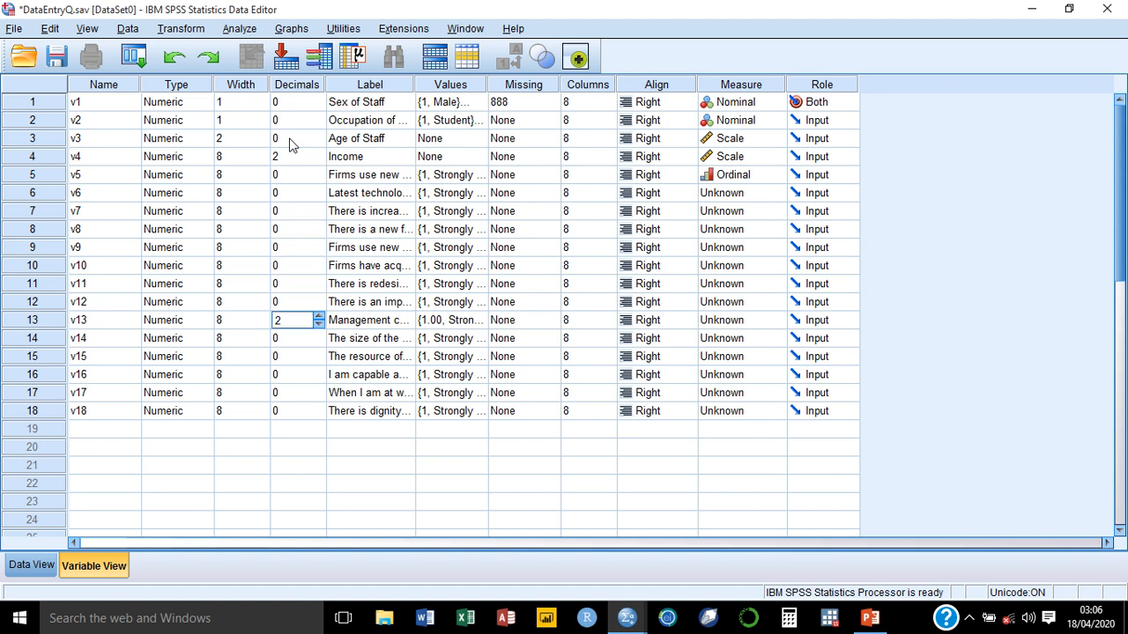
type("0")
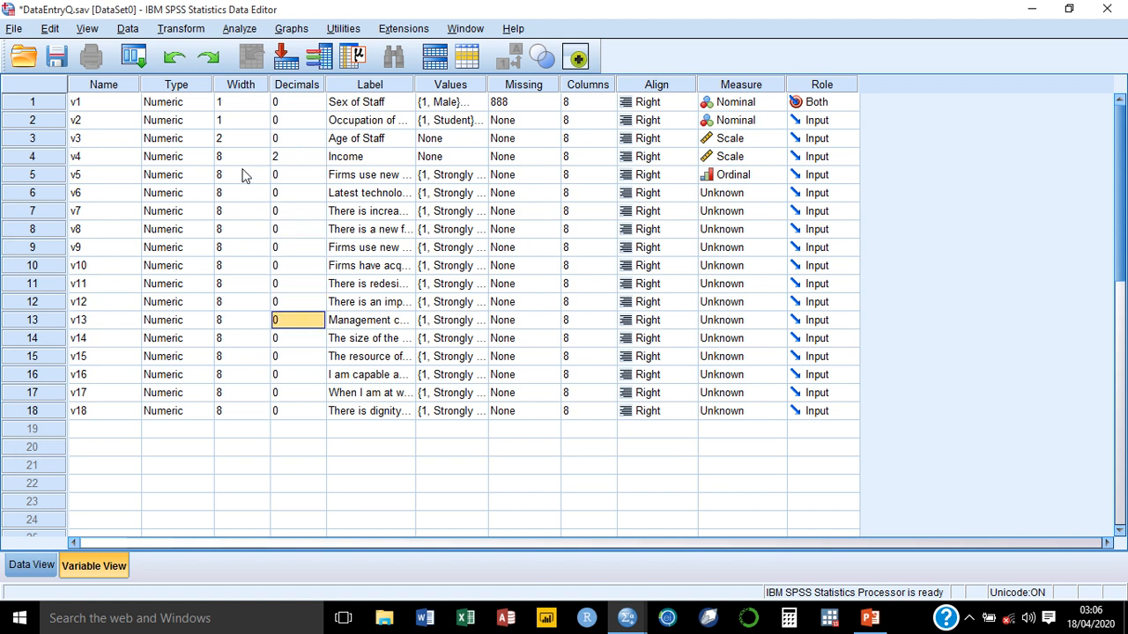
Set the width of v5 to v9 to 1
left_click(234, 121)
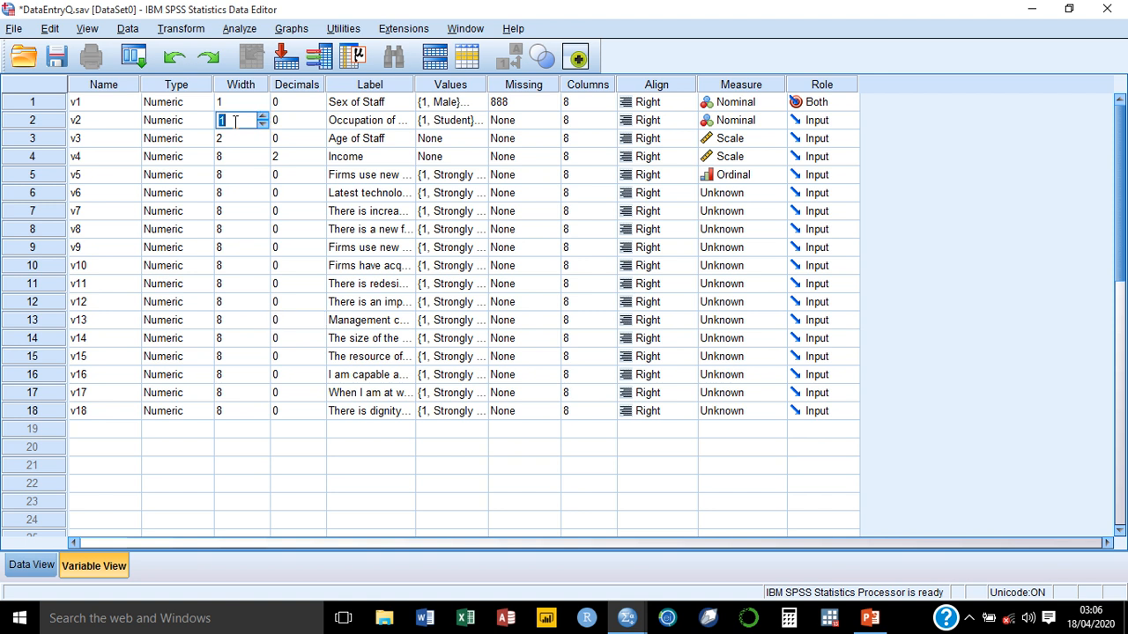
key("Down")
key("Down")
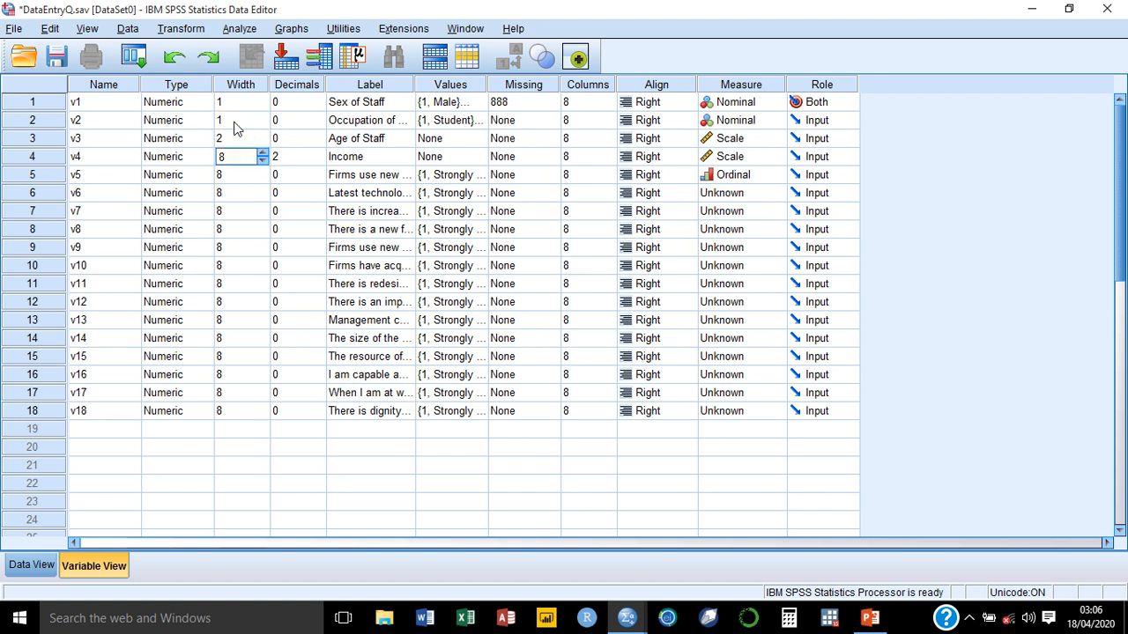
key("Down")
type("1")
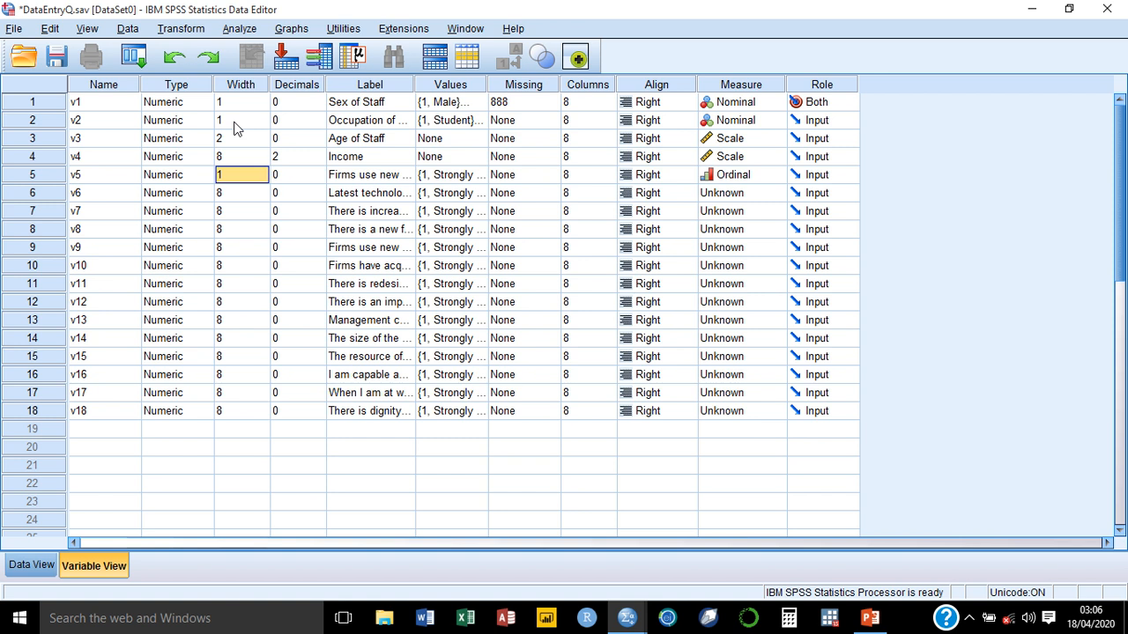
key("Down")
type("1")
key("Down")
type("1")
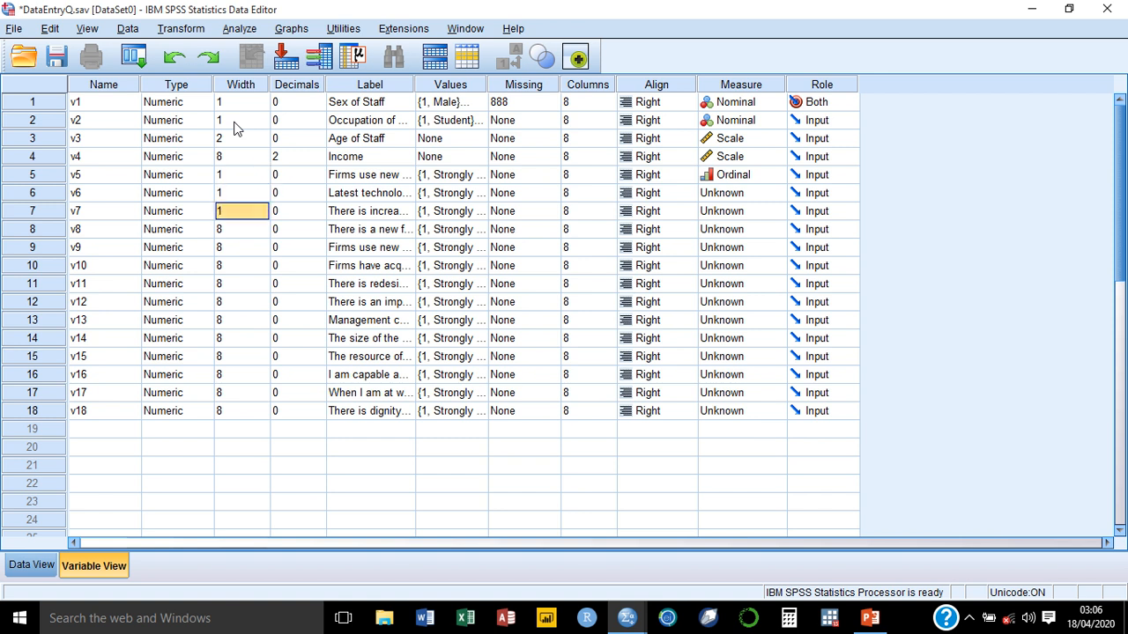
key("Down")
type("1")
key("Down")
type("1")
Set the width of v10 to v18 to 1, working upward from v18
key("ctrl+Down")
type("1")
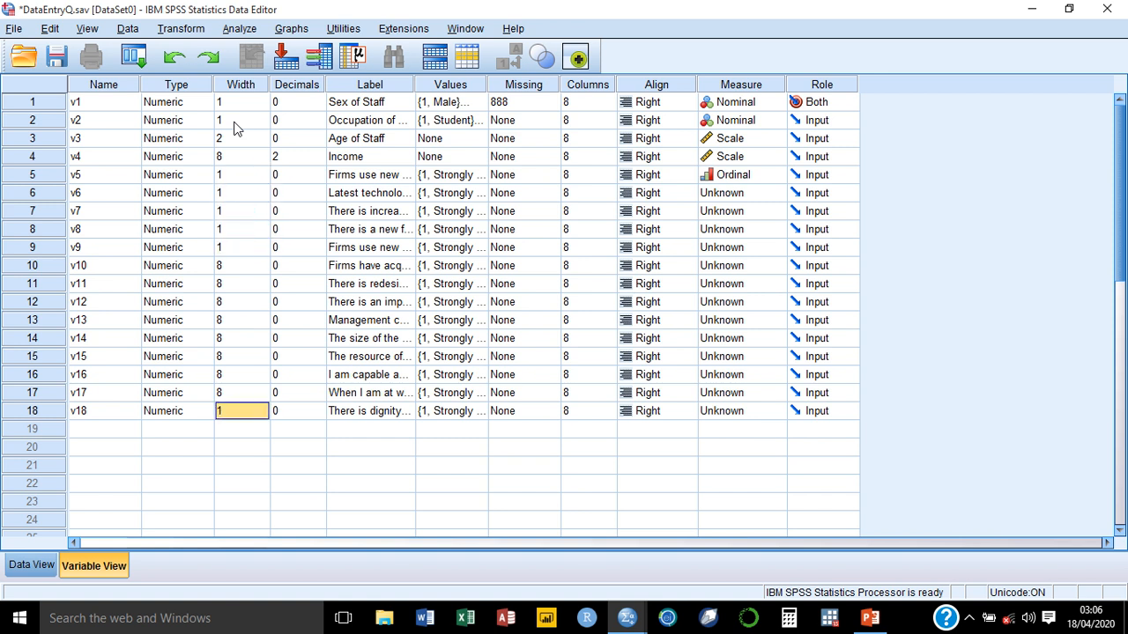
key("Up")
type("1")
key("Up")
type("1")
key("Up")
type("1")
key("Up")
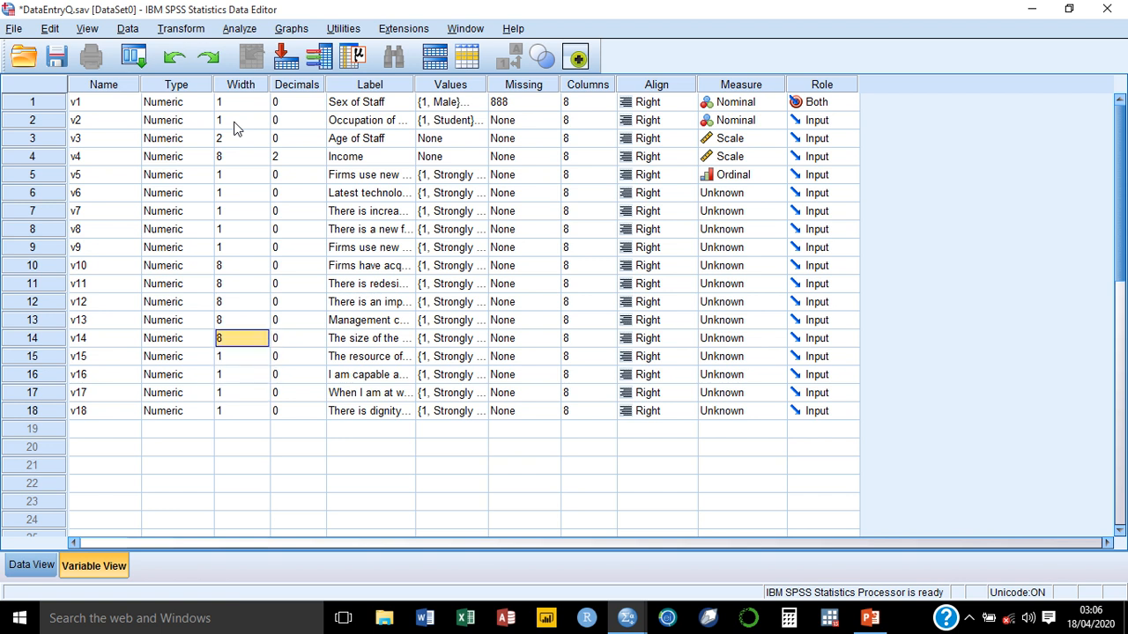
type("1")
key("Up")
type("1")
key("Up")
type("1")
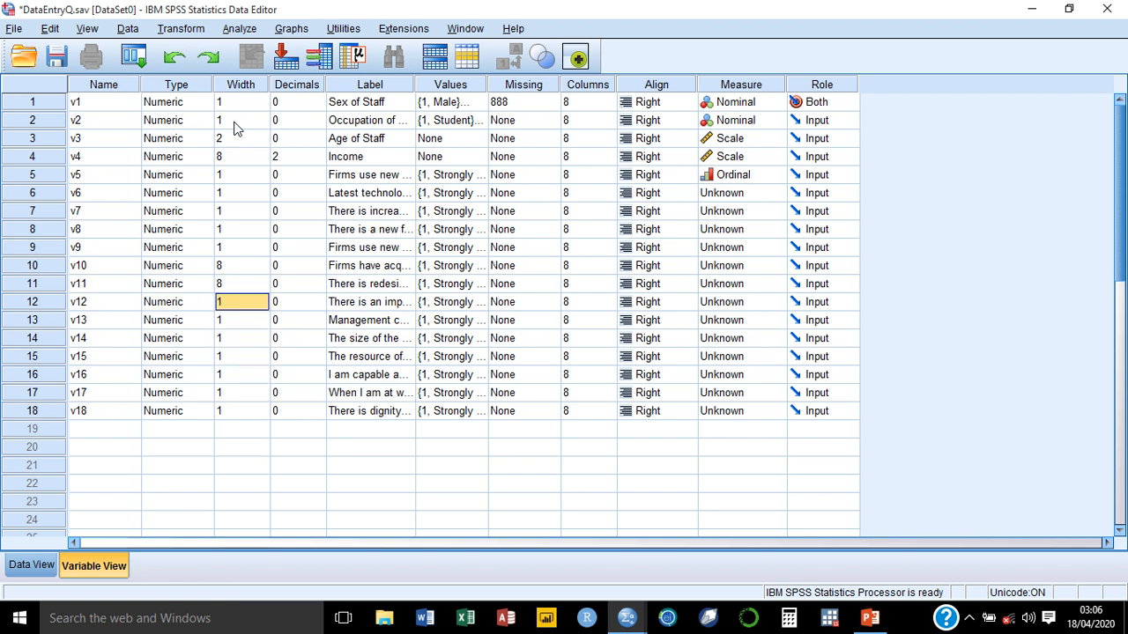
key("Up")
type("1")
key("Up")
type("1")
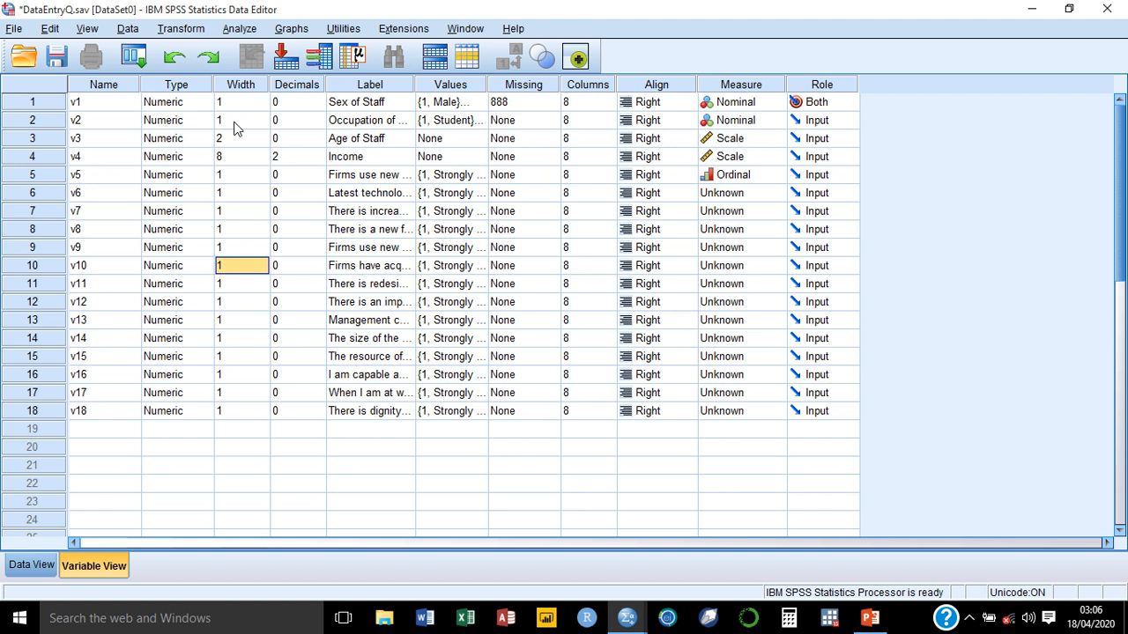
Give v2 the same missing-value code as v1, 888
left_click(531, 102)
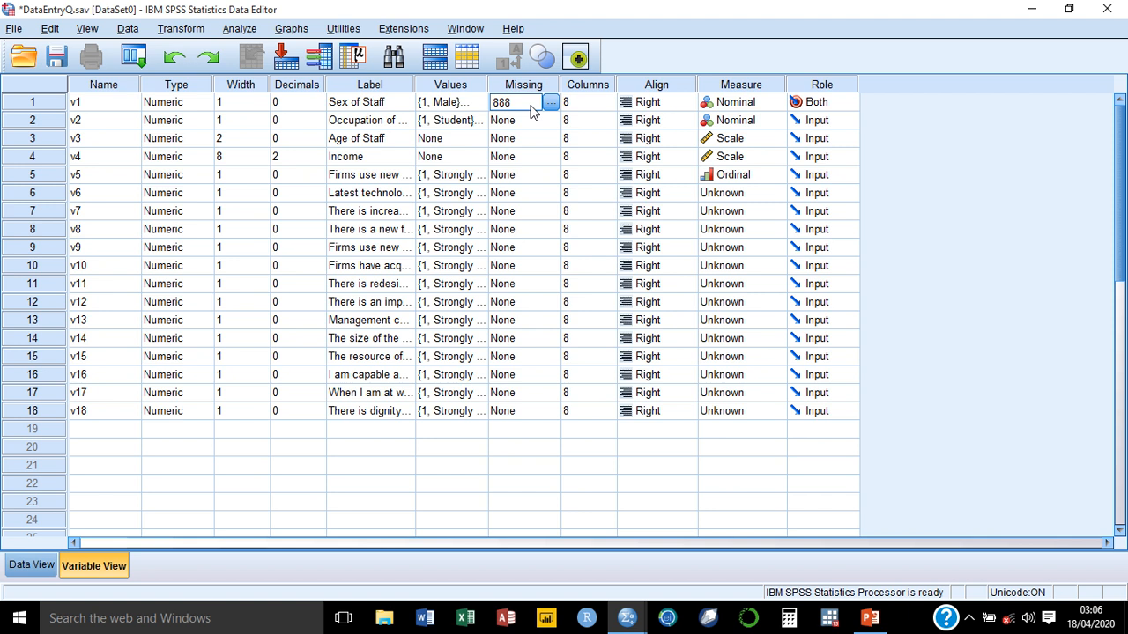
key("Return")
type("888")
Apply the missing-value code 888 to variables v3 to v18, the same code that v1 uses
key("Down")
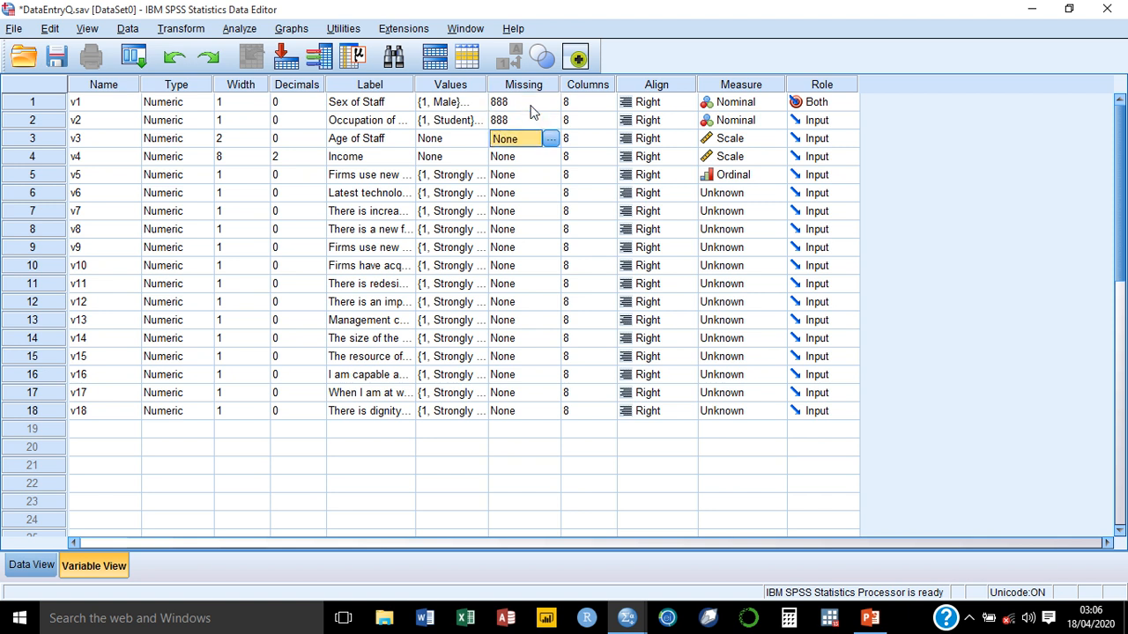
key("shift+Down")
key("shift+Down")
key("shift+Down")
key("shift+Down")
key("shift+Down")
key("shift+Down")
key("shift+Down")
key("shift+Down")
key("shift+Down")
key("shift+Down")
key("shift+Down")
key("shift+Down")
key("shift+Down")
key("shift+Down")
key("shift+Down")
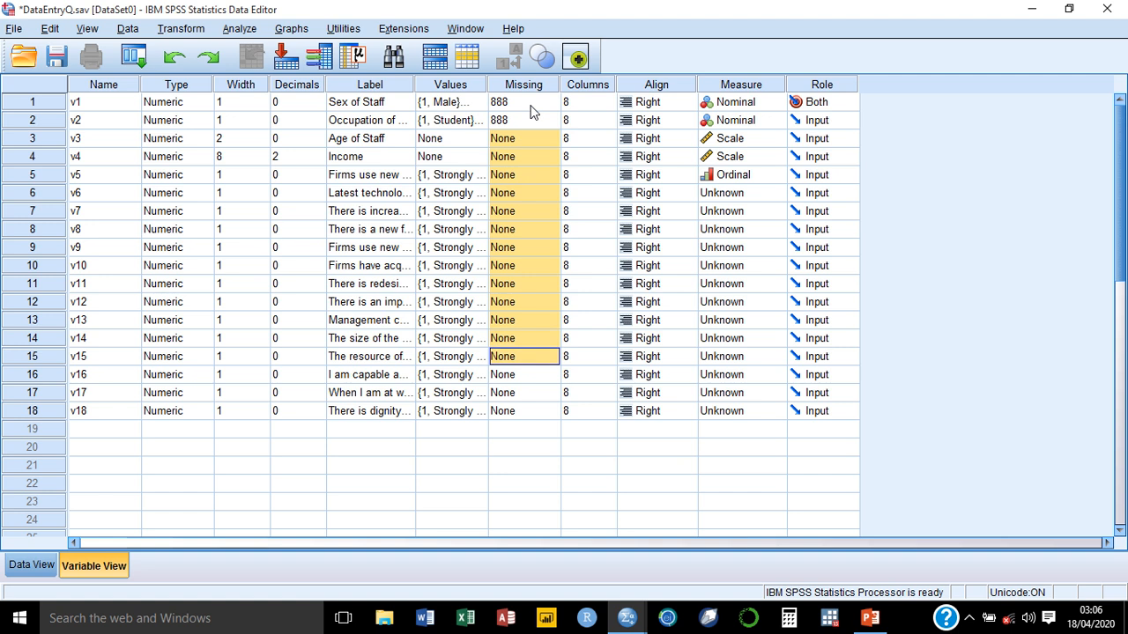
type("888")
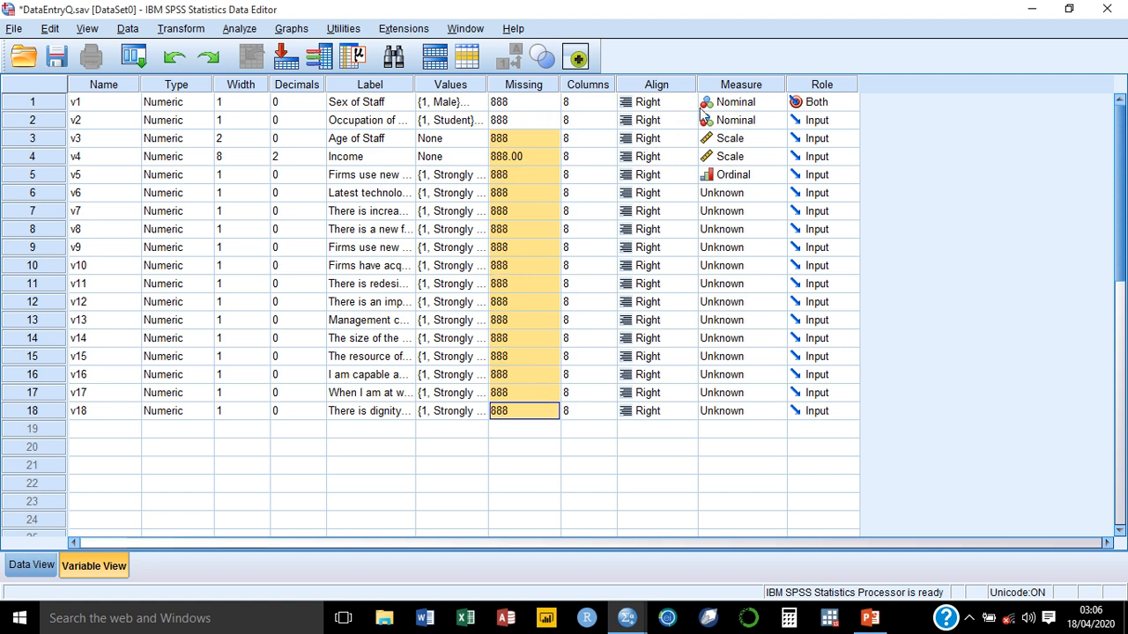
Set the measure of v6 to v18 to Ordinal, matching v5, and save the data file
left_click(743, 176)
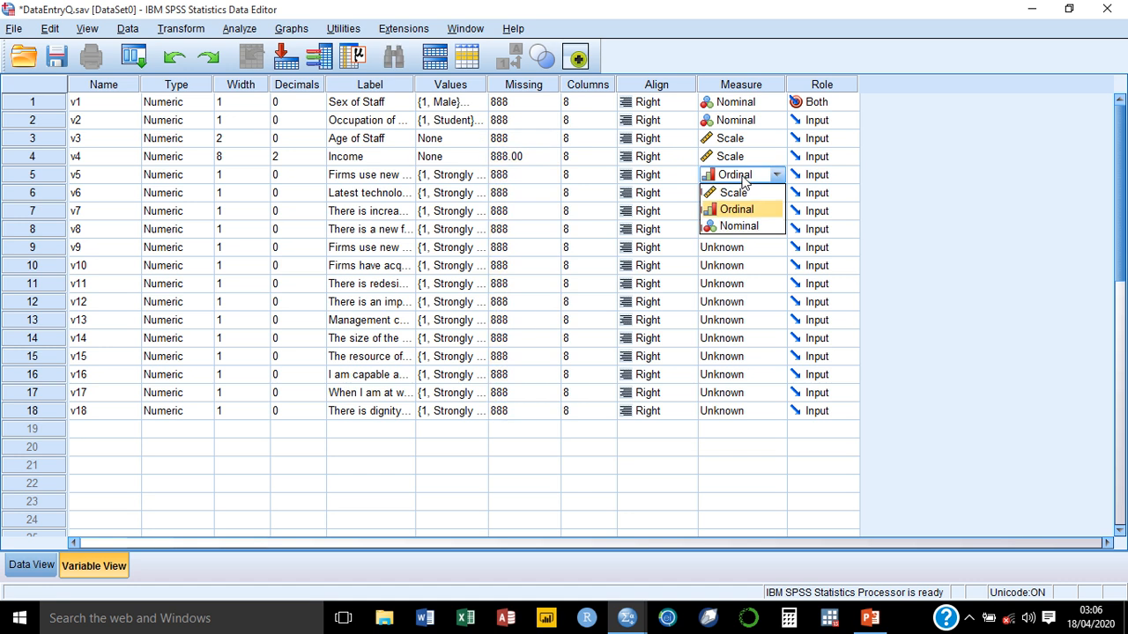
left_click(743, 180)
key("Down")
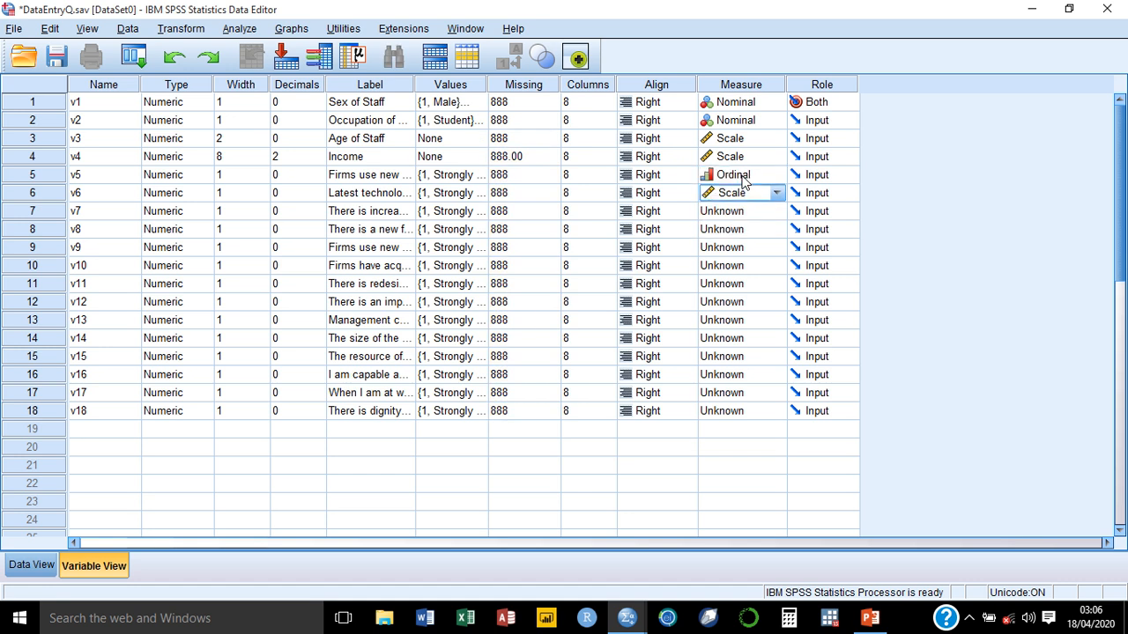
key("shift+Down")
key("shift+Down")
key("shift+Down")
key("shift+Down")
key("shift+Down")
key("shift+Down")
key("shift+Down")
key("shift+Down")
key("shift+Down")
key("shift+Down")
key("shift+Down")
key("shift+Down")
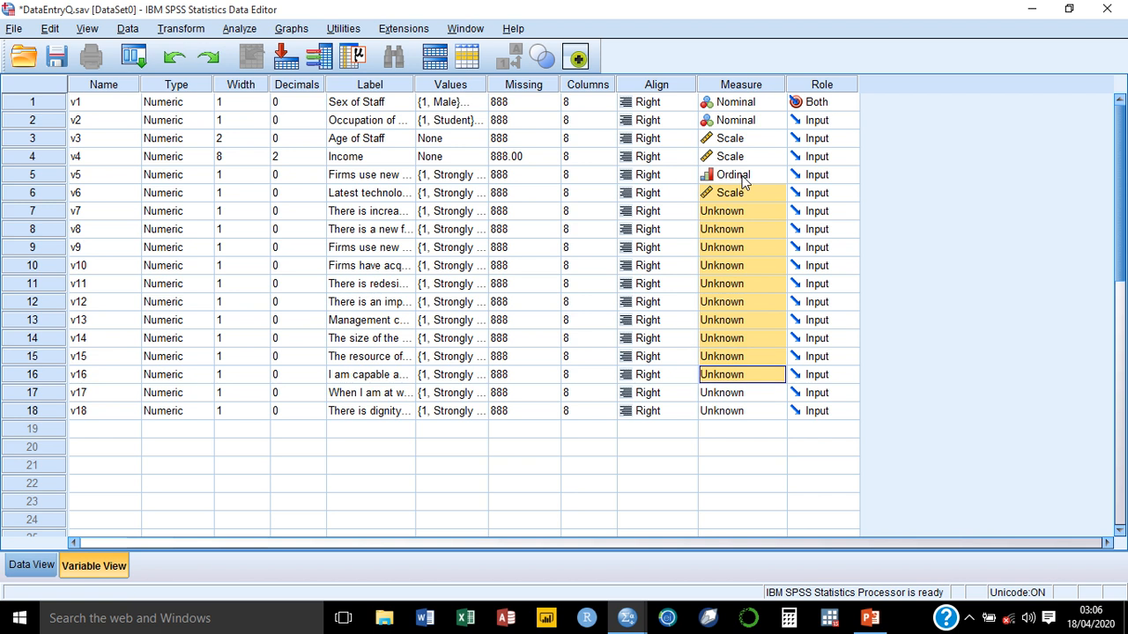
type("Ordinal")
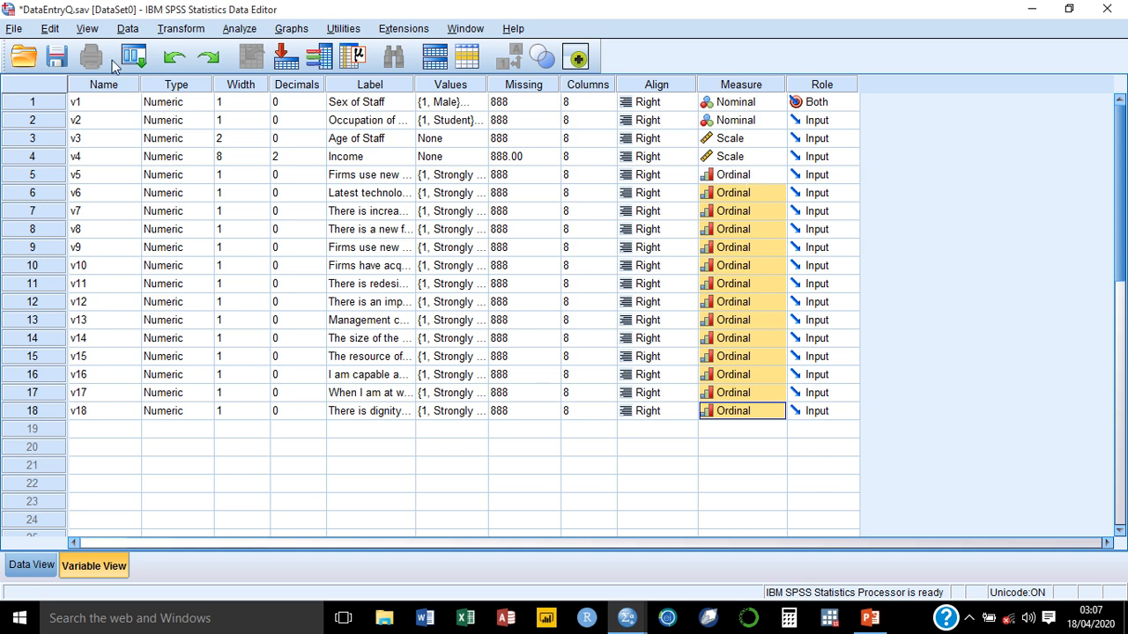
left_click(56, 58)
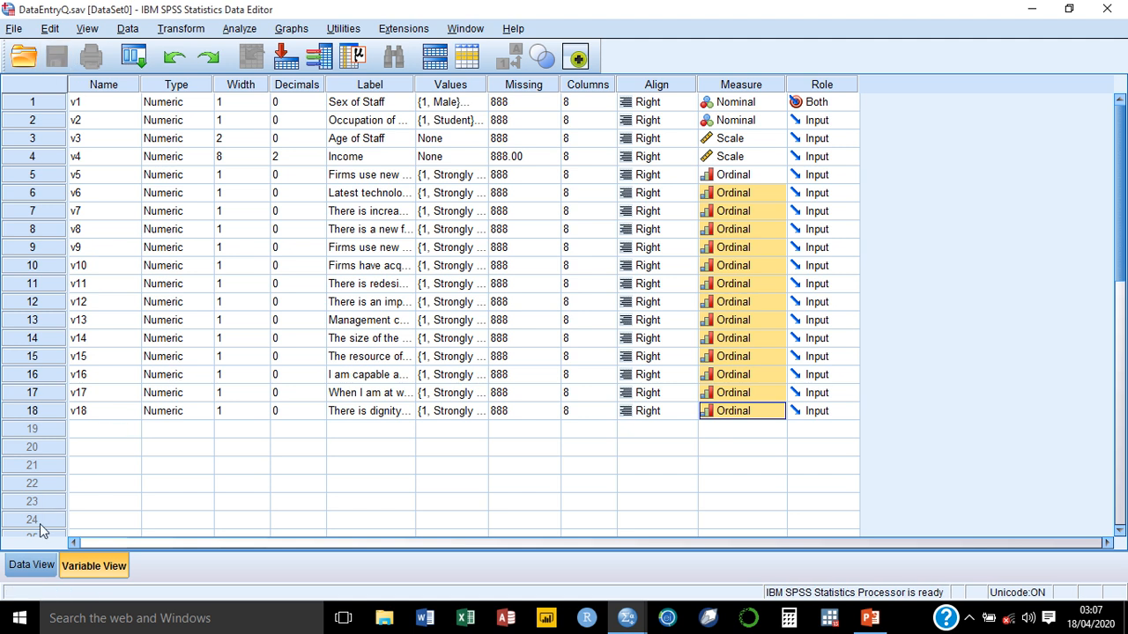
Start the case data by entering 1 for v1 in cases 1 to 4
left_click(26, 568)
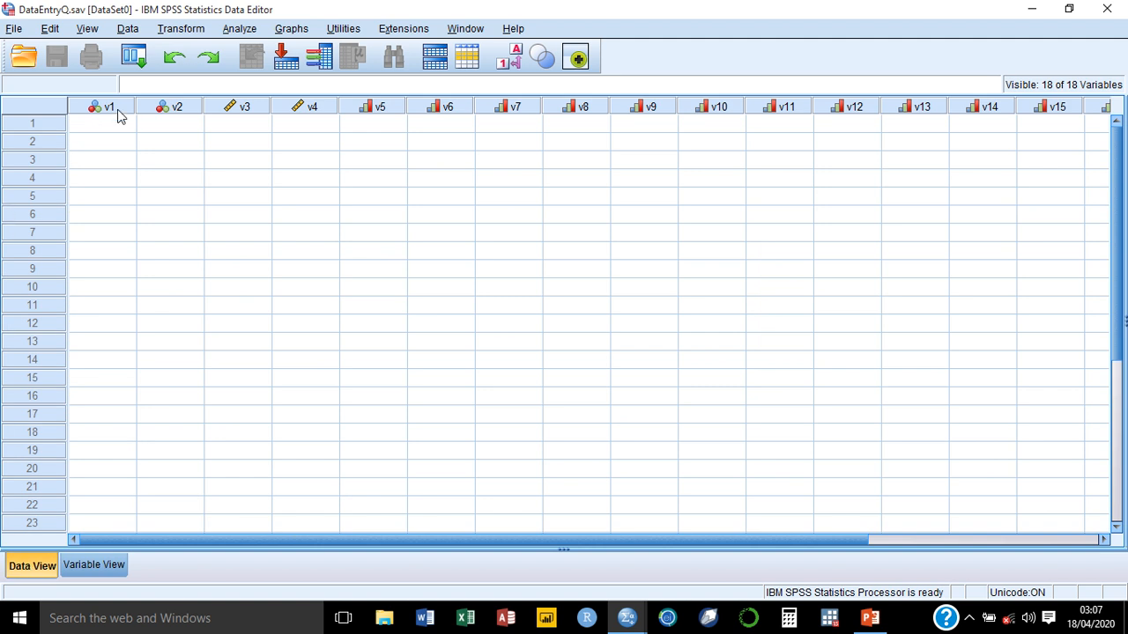
mouse_move(121, 116)
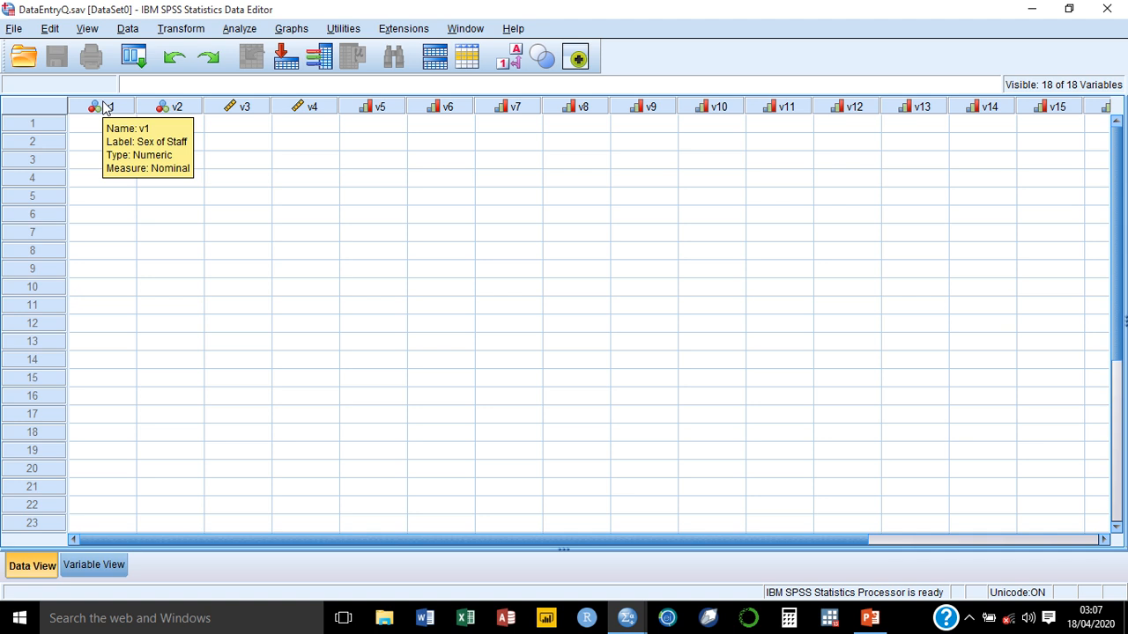
left_click(99, 132)
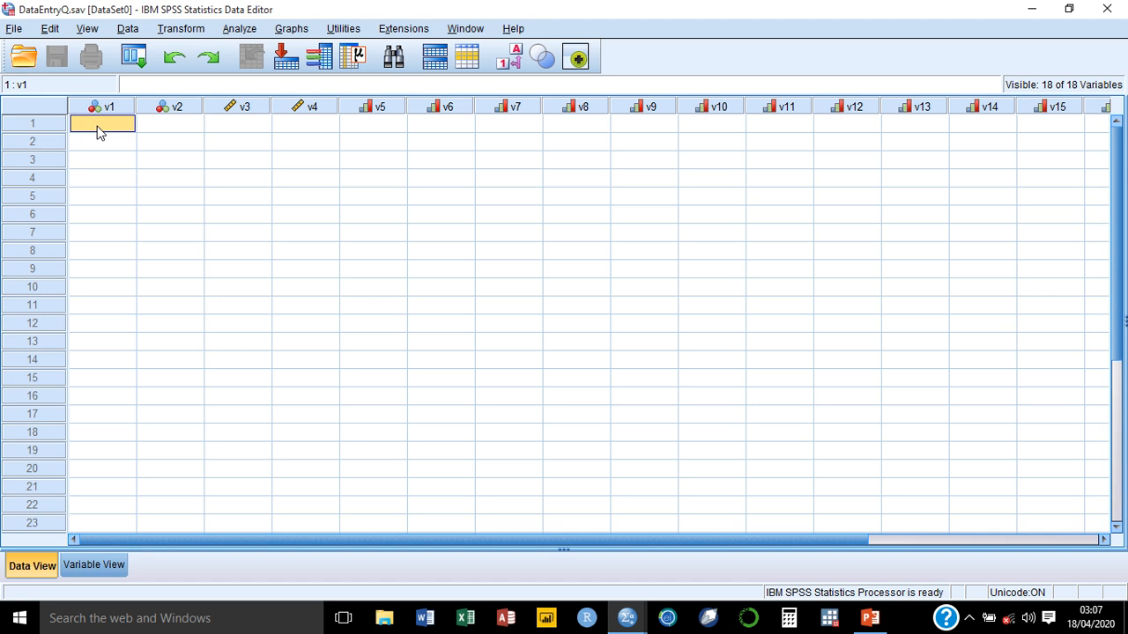
type("1")
key("Return")
type("1")
key("Return")
type("1 1")
key("Return")
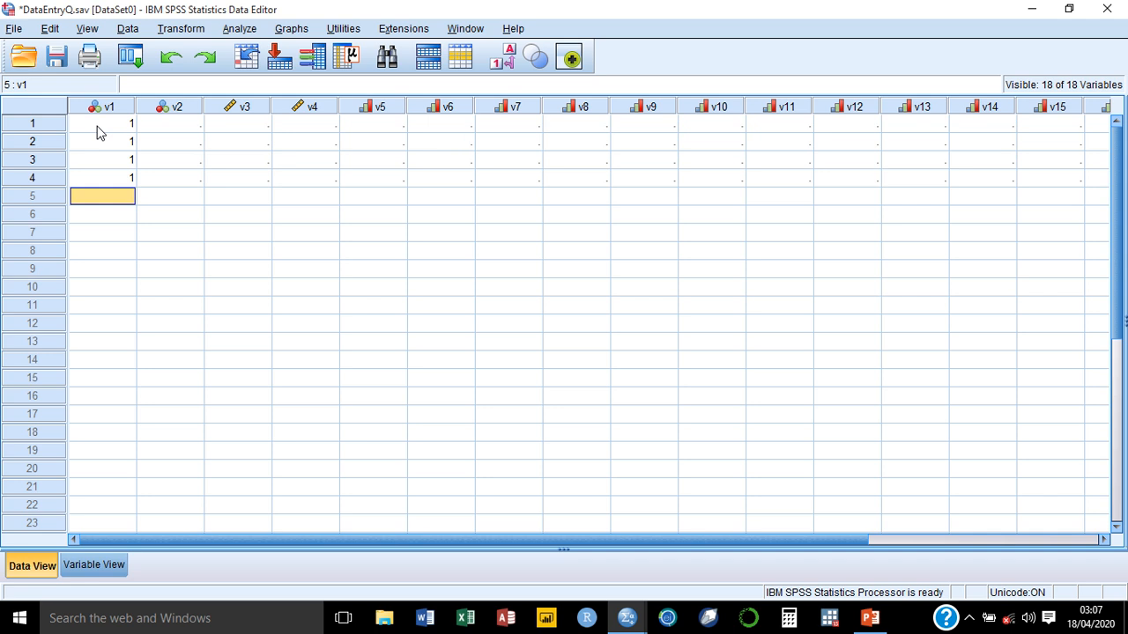
Enter the v1 values 2, 1, 2, 2 and 2 for cases 5 to 9
type("2")
key("Return")
type("1")
key("Return")
type("2")
key("Return")
type("2 2")
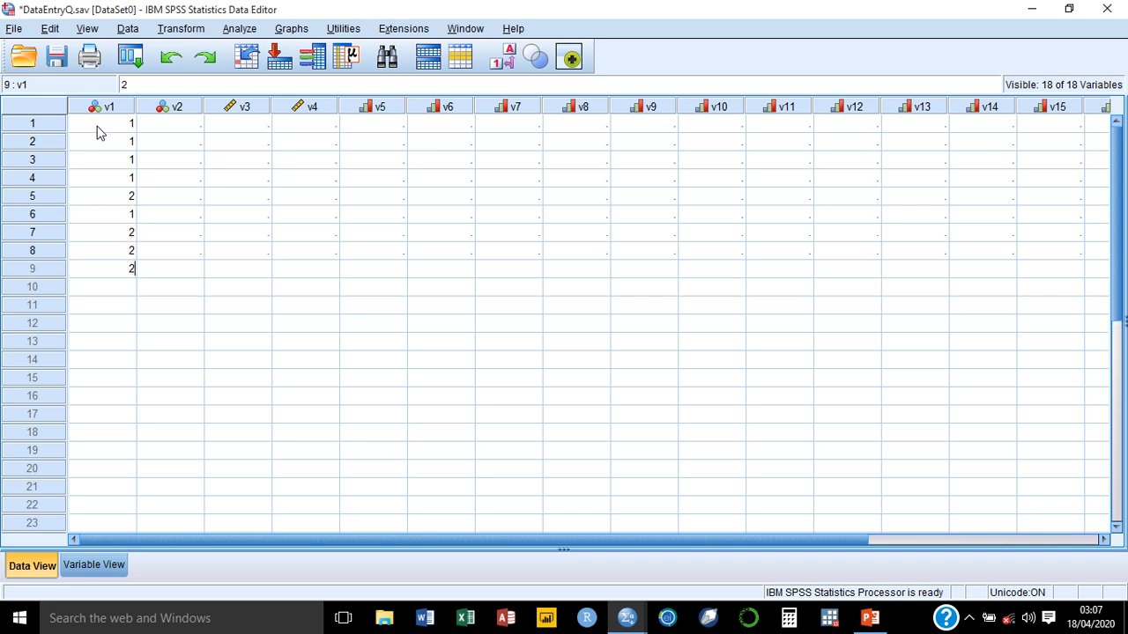
key("Return")
Enter the v1 values 2, 1, 2 and 2 for cases 10 to 13
type("2")
key("Return")
type("1")
key("Return")
type("2")
key("Return")
type("21")
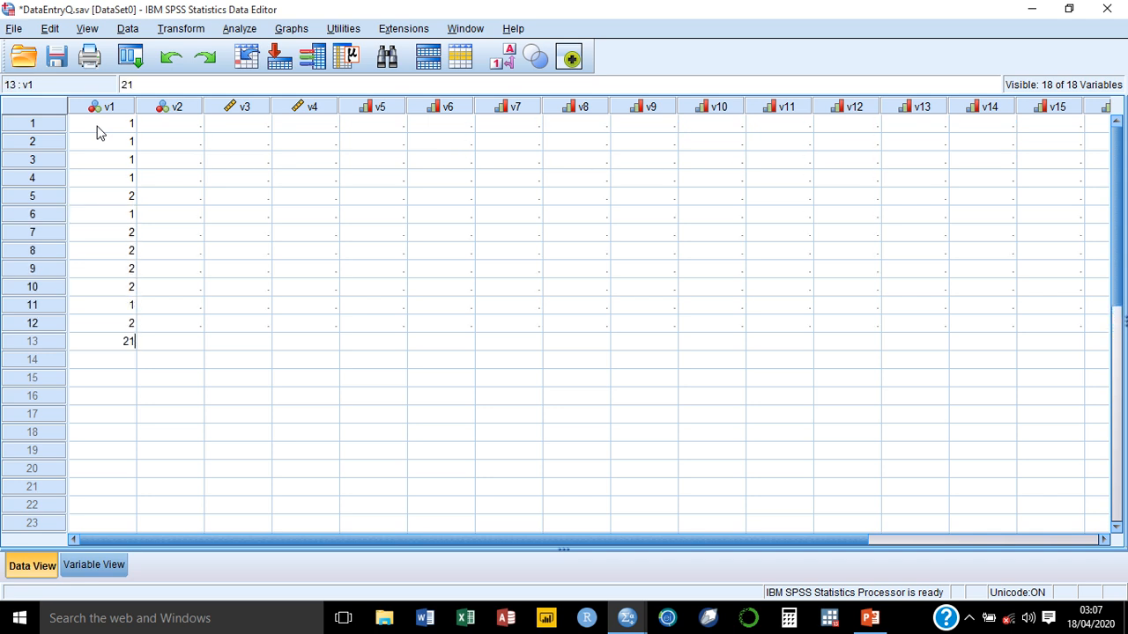
key("BackSpace")
key("Return")
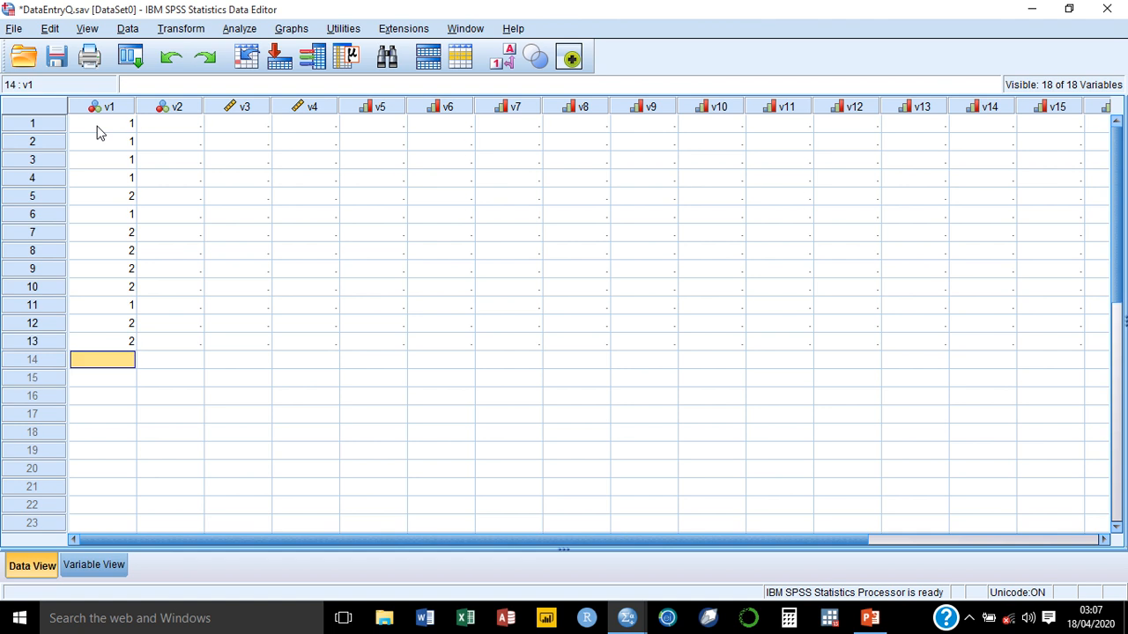
Complete the v1 column with the values 2, 1, 2, 1 and 1 for cases 14 to 18
type("2")
key("Return")
type("1")
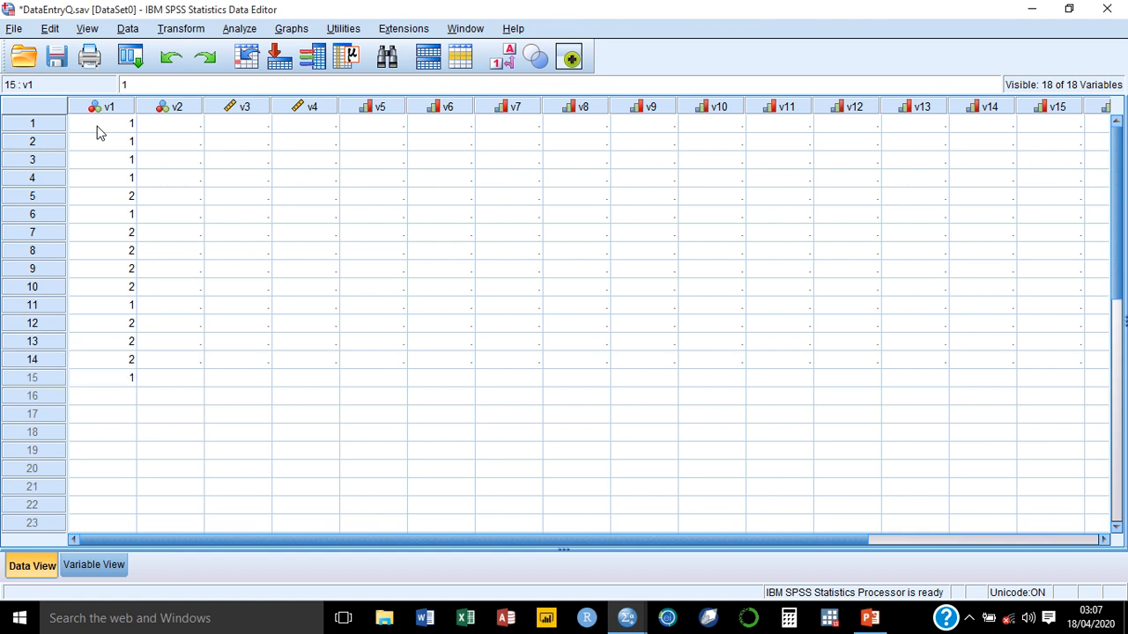
key("Return")
type("2")
key("Return")
type("1")
key("Return")
type("1")
key("Tab")
Enter the v2 values 1, 2, 3, 4 and 5 for cases 1 to 5
key("ctrl+Up")
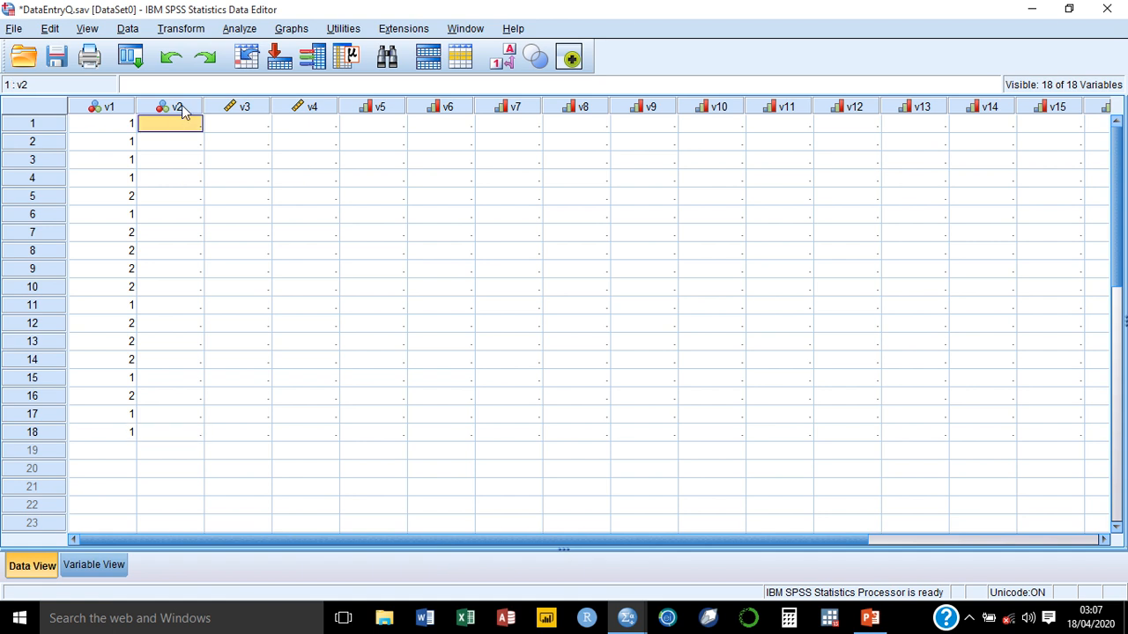
mouse_move(181, 104)
type("1")
key("Return")
type("2")
key("Return")
type("3")
key("Return")
type("4")
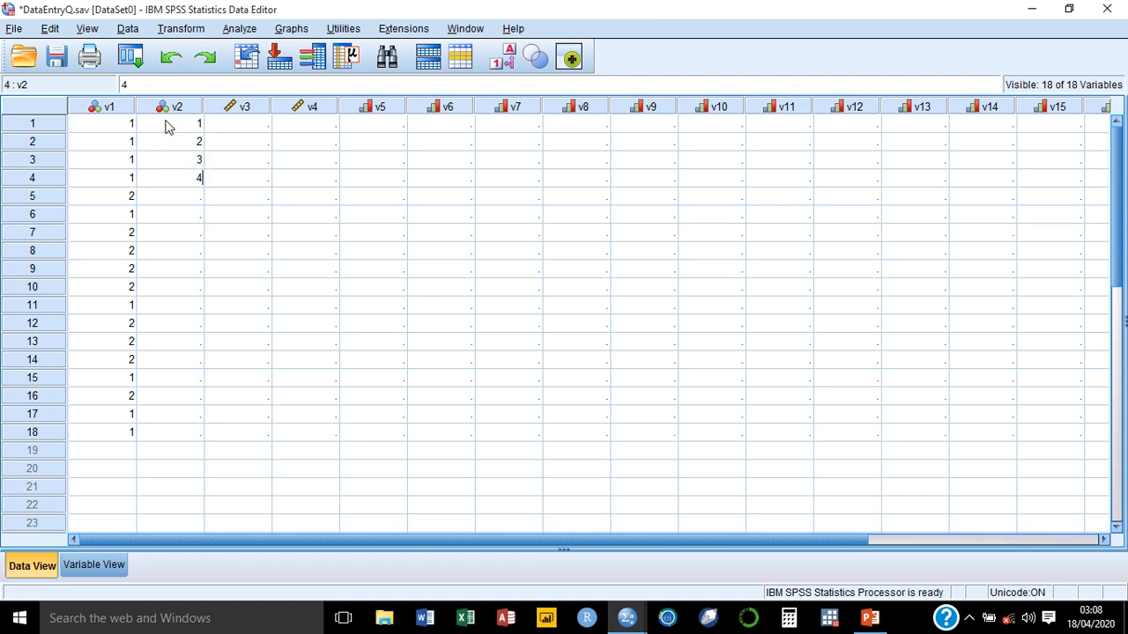
key("Return")
type("5")
key("Return")
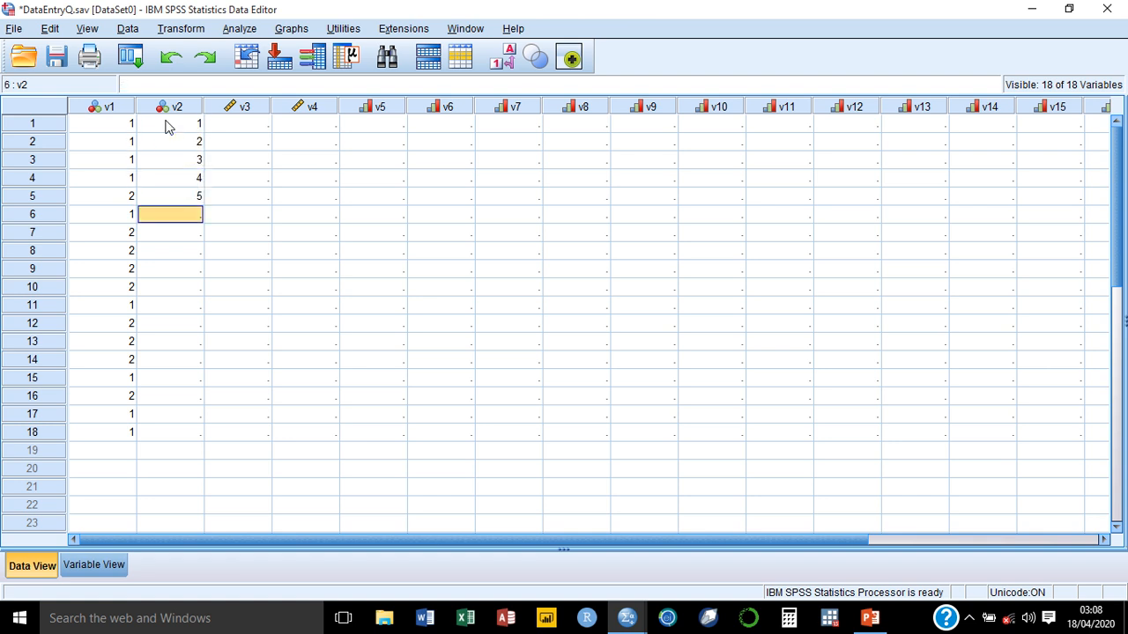
Enter the v2 values 5, 4, 3, 2 and 1 for cases 6 to 10
type("5")
key("Return")
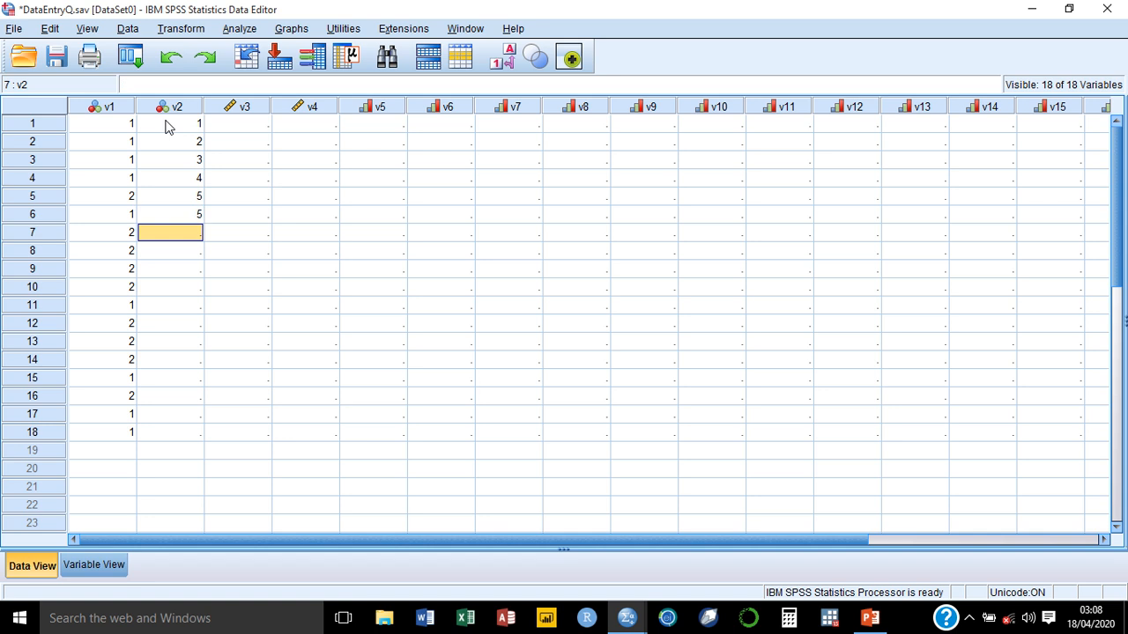
type("4")
key("Return")
type("3")
key("Return")
type("2")
key("Return")
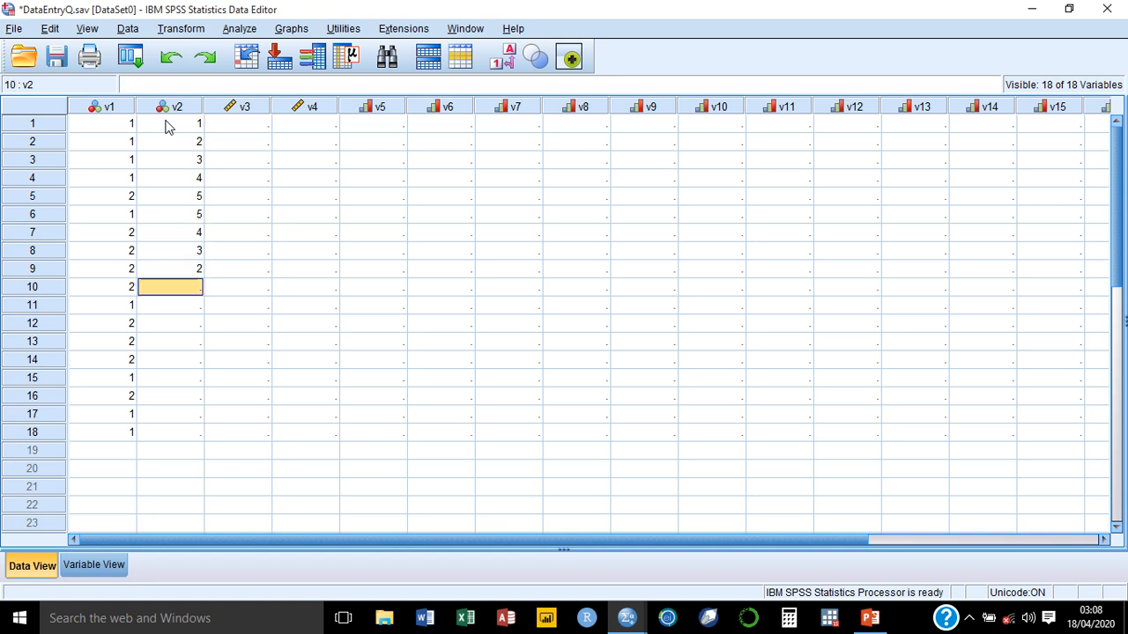
type("1")
key("Return")
Enter the v2 values 3, 2, 4 and 5 for cases 11 to 14
type("3")
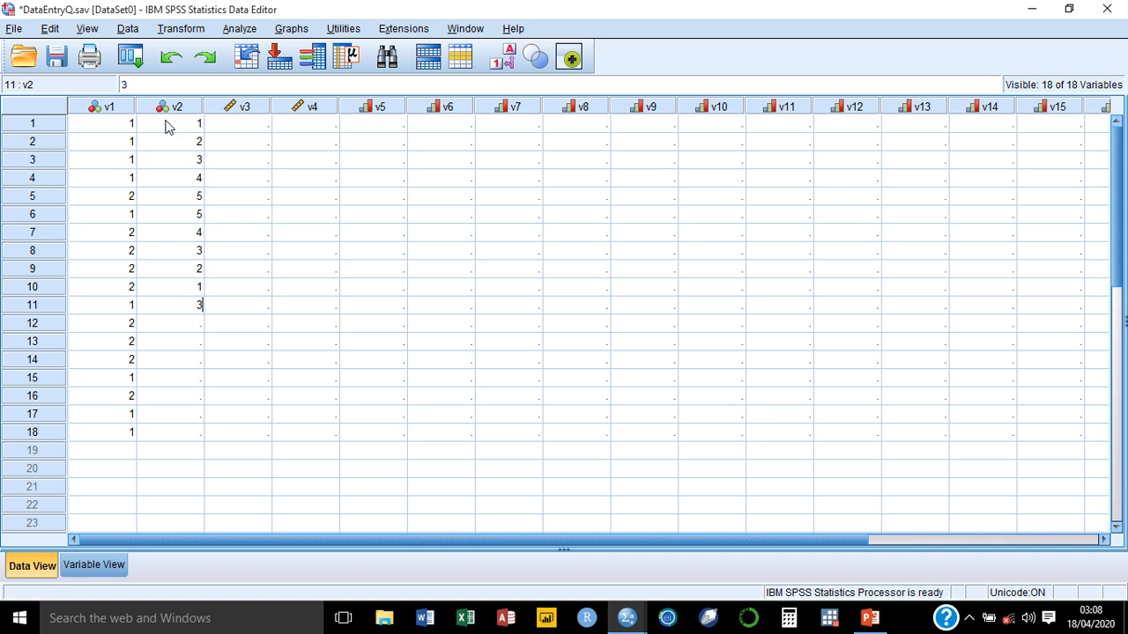
key("Return")
type("2")
key("Return")
type("4")
key("Return")
type("5")
key("Return")
Complete the v2 column with the values 5, 4, 3 and 4 for cases 15 to 18
type("5")
key("Return")
type("4")
key("Return")
type("3")
key("Return")
type("4")
key("Tab")
Enter the v3 ages 23, 43, 27 and 28 for cases 1 to 4
key("Up")
key("Up")
key("Up")
key("Up")
key("Up")
key("Up")
key("Up")
key("Up")
key("Up")
key("Up")
key("Up")
key("Up")
key("Up")
key("Up")
key("Up")
key("Up")
key("Up")
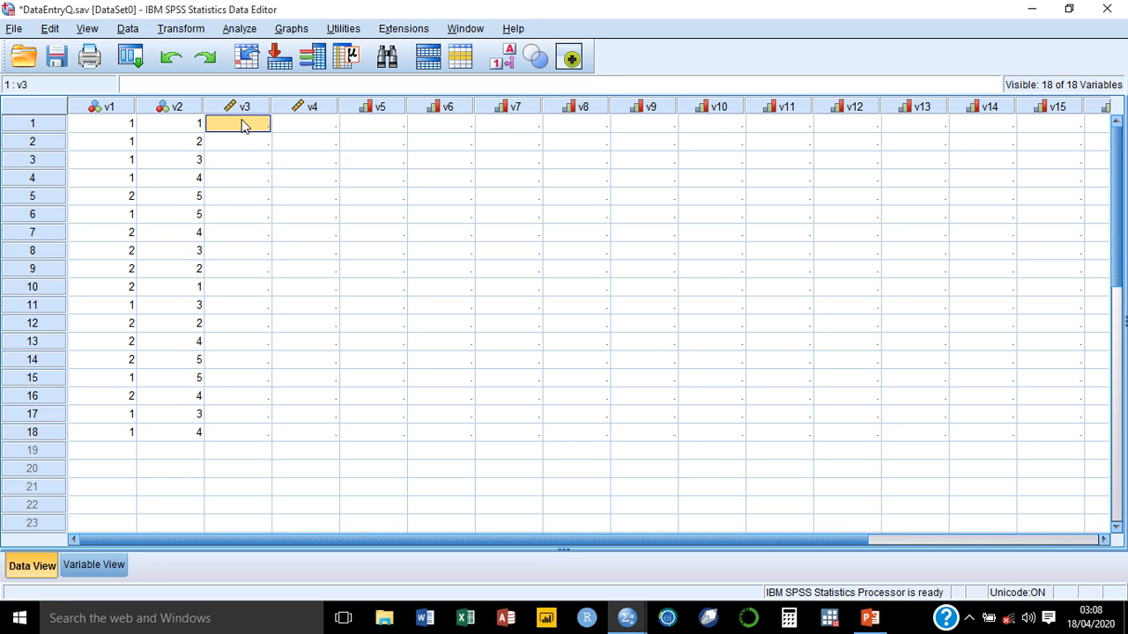
type("23")
key("Return")
type("43")
key("Return")
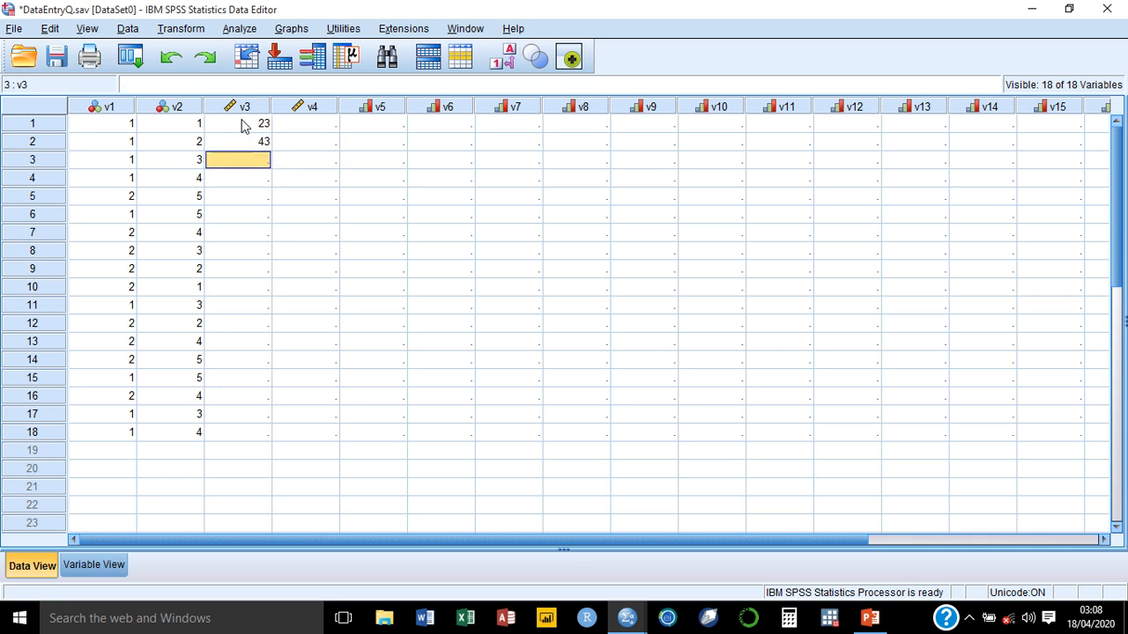
type("27")
key("Return")
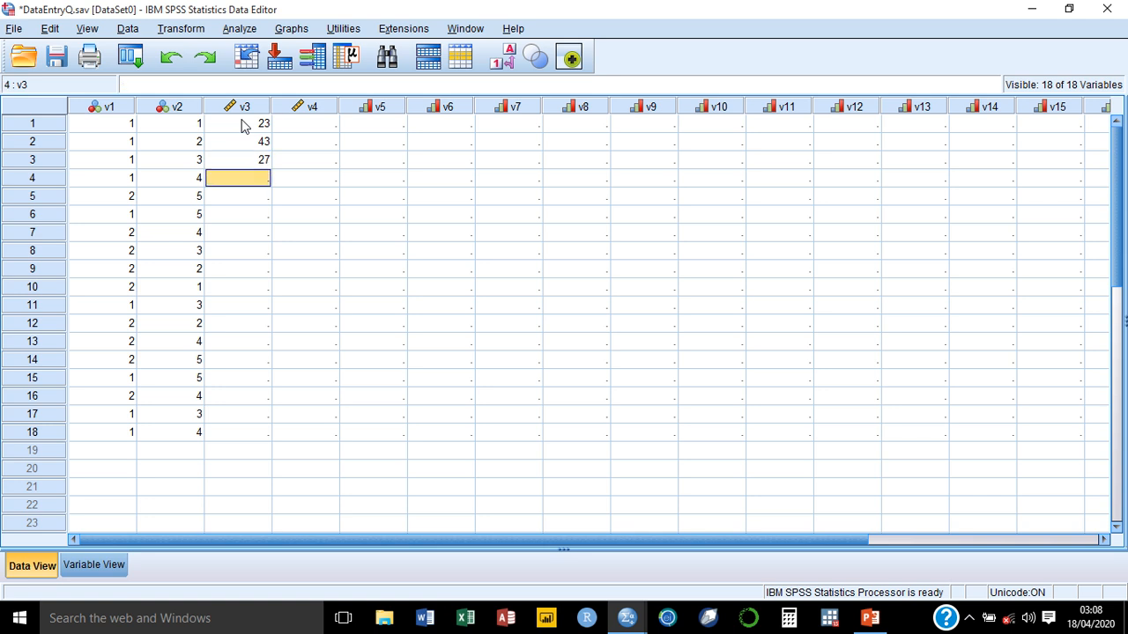
type("28")
key("Return")
Enter the v3 ages 27, 27, 29, 31 and 32 for cases 5 to 9
type("27")
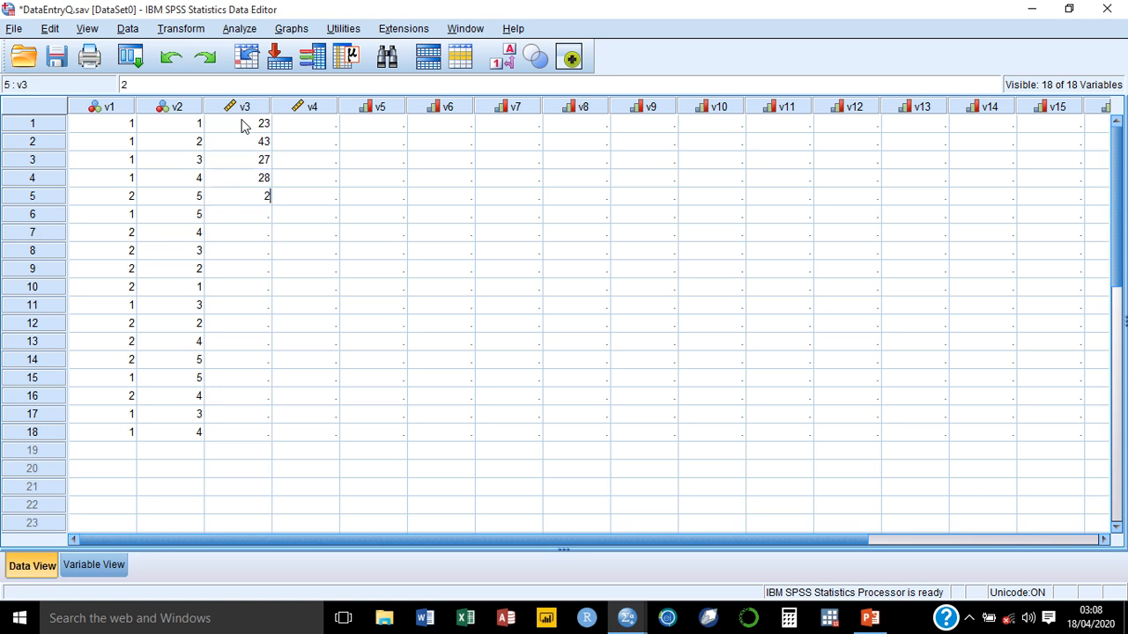
key("Return")
type("27")
key("Return")
type("29")
key("Return")
type("31")
key("Return")
type("32")
key("Return")
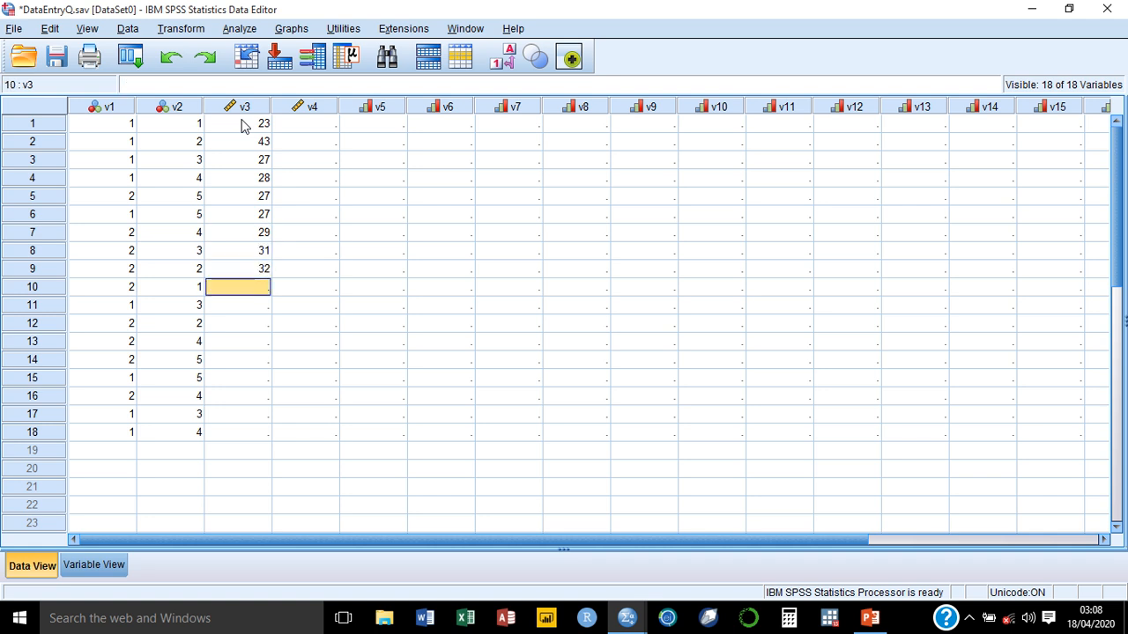
Enter the v3 ages 45, 47, 38 and 36 for cases 10 to 13
type("45")
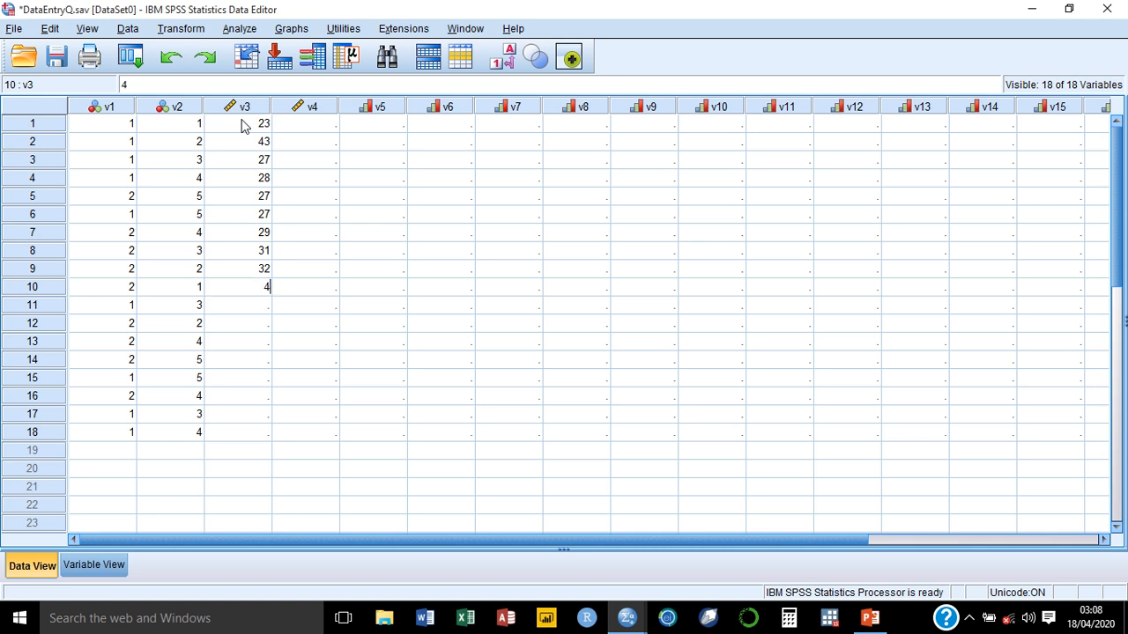
key("Return")
type("47")
key("Return")
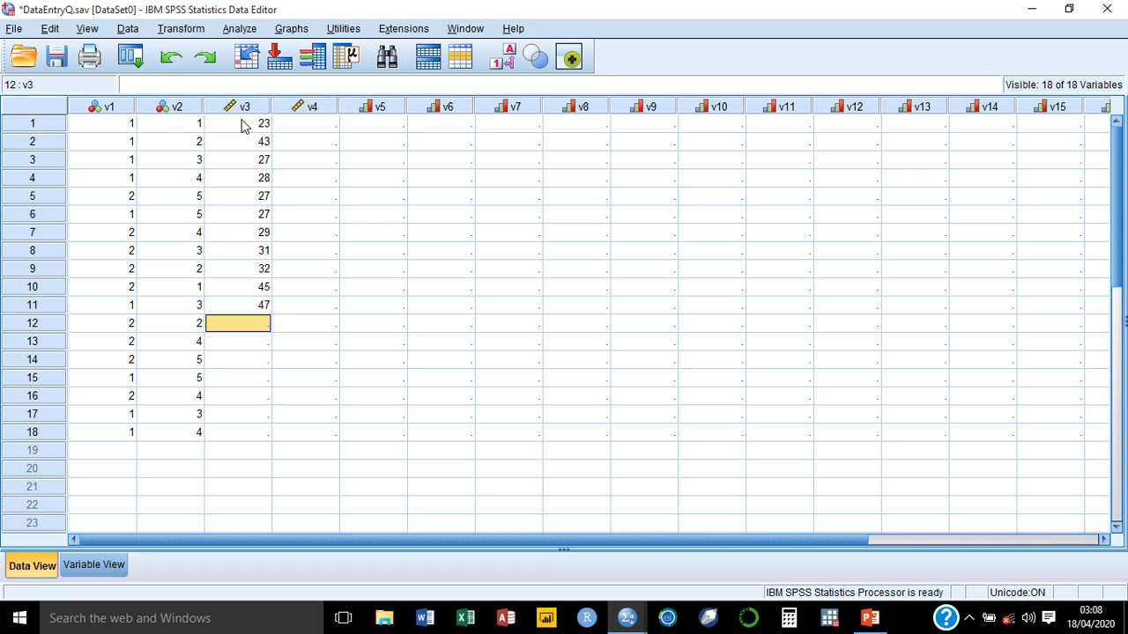
type("38")
key("Return")
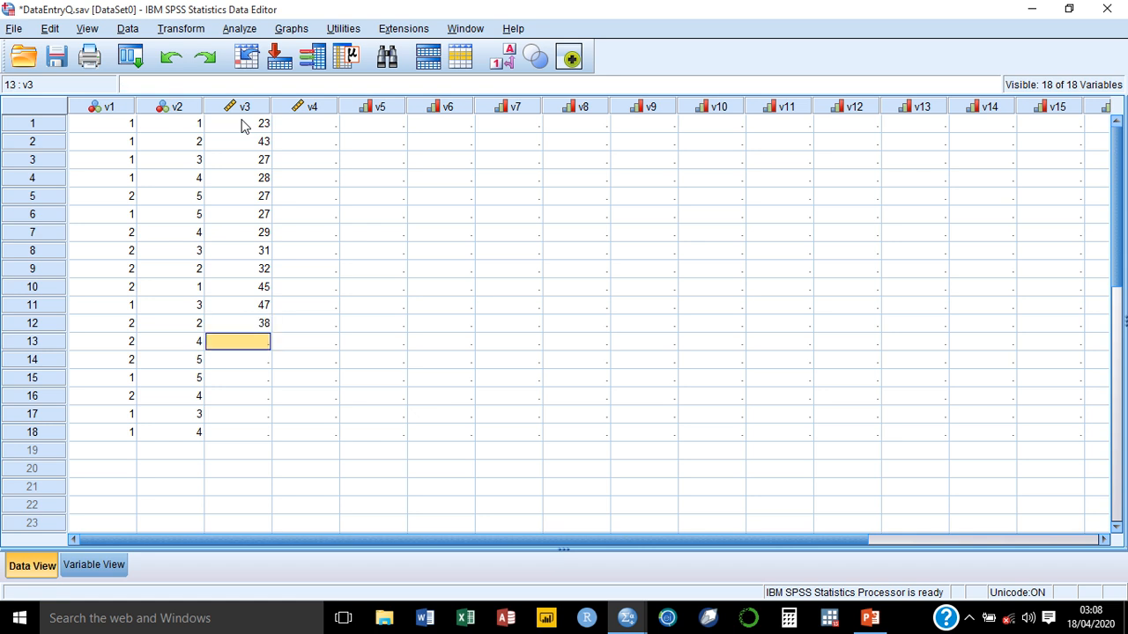
type("36")
key("Return")
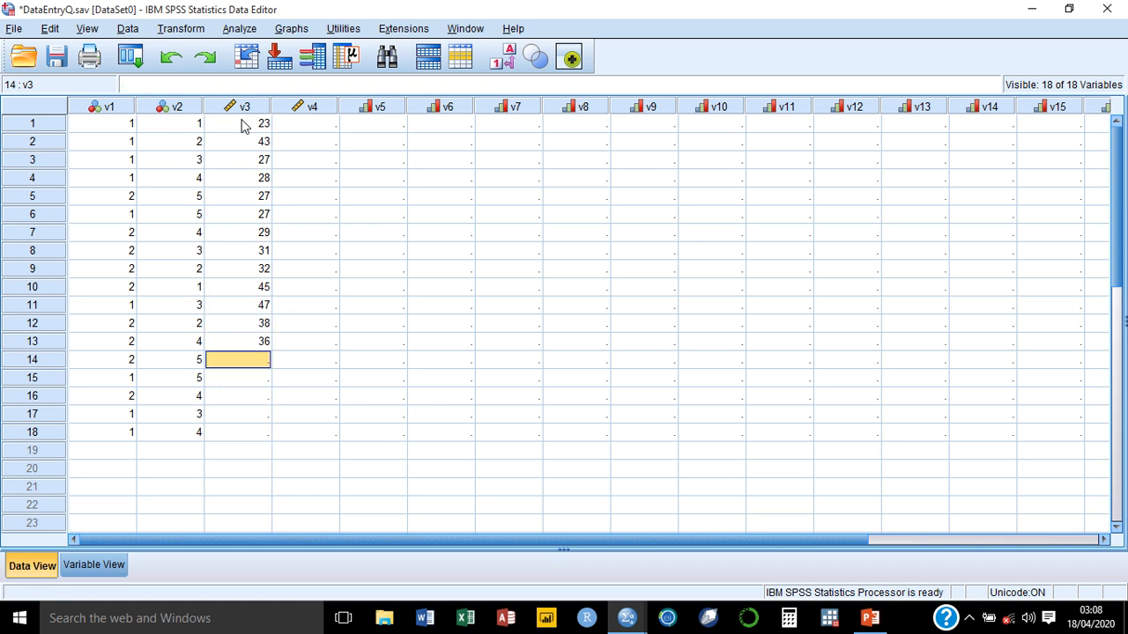
Enter the v3 ages 33, 22 and 19 for cases 14 to 16
type("33")
key("Return")
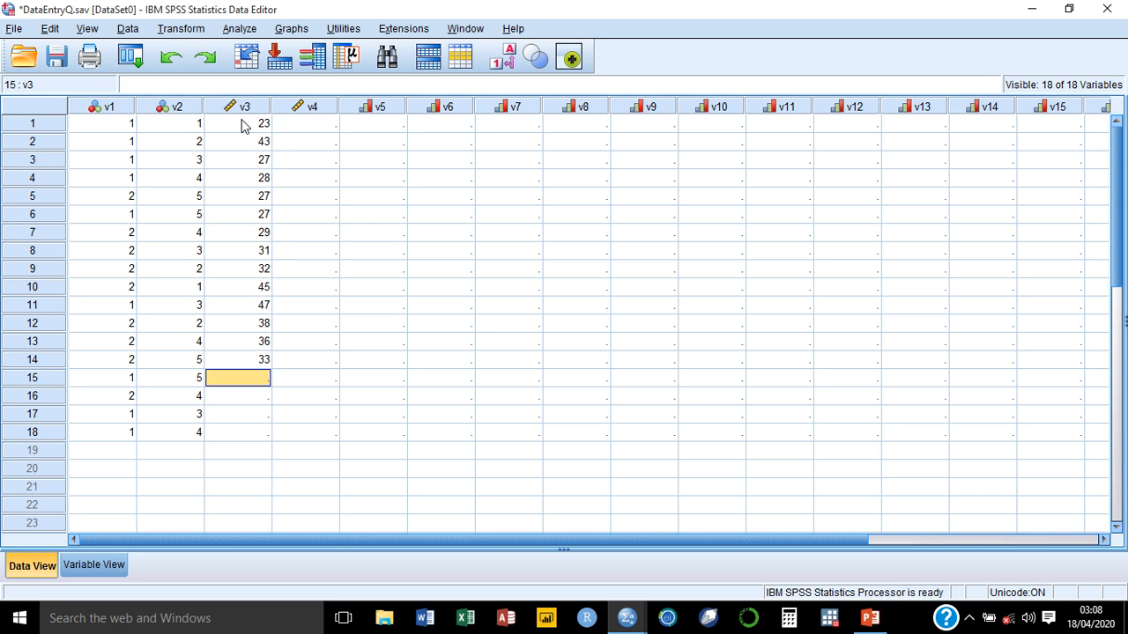
type("22")
key("Return")
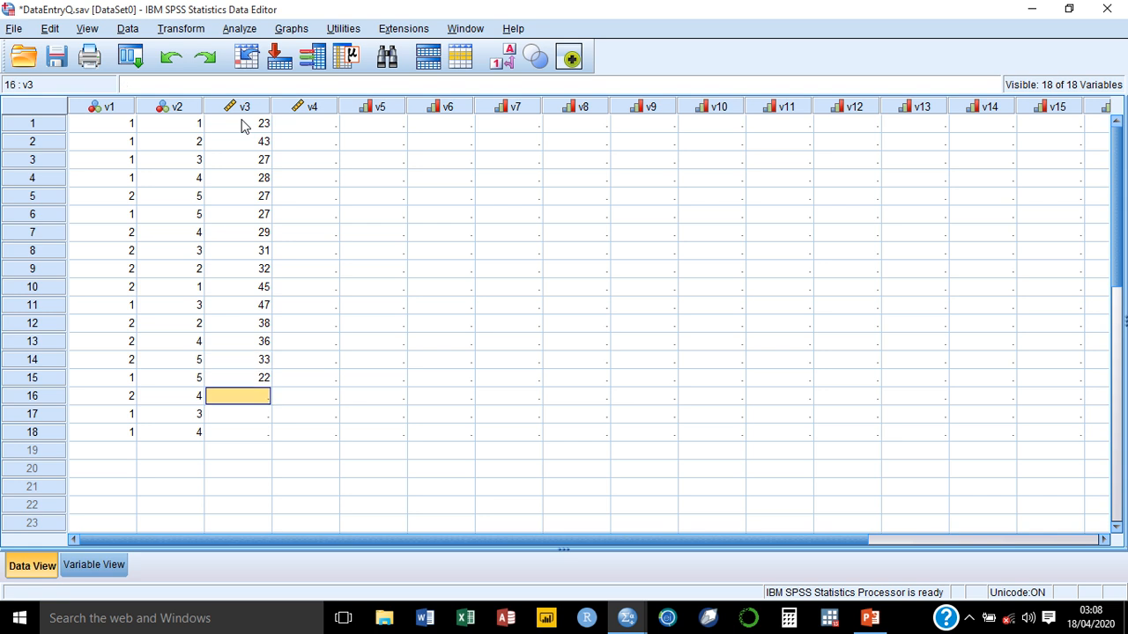
type("19")
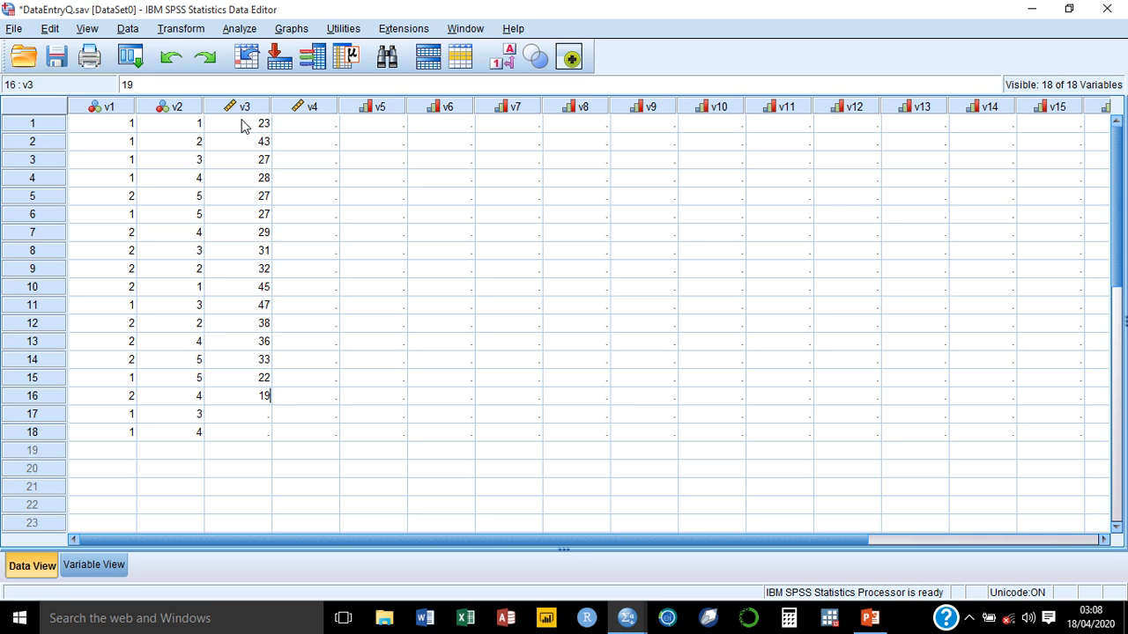
key("Return")
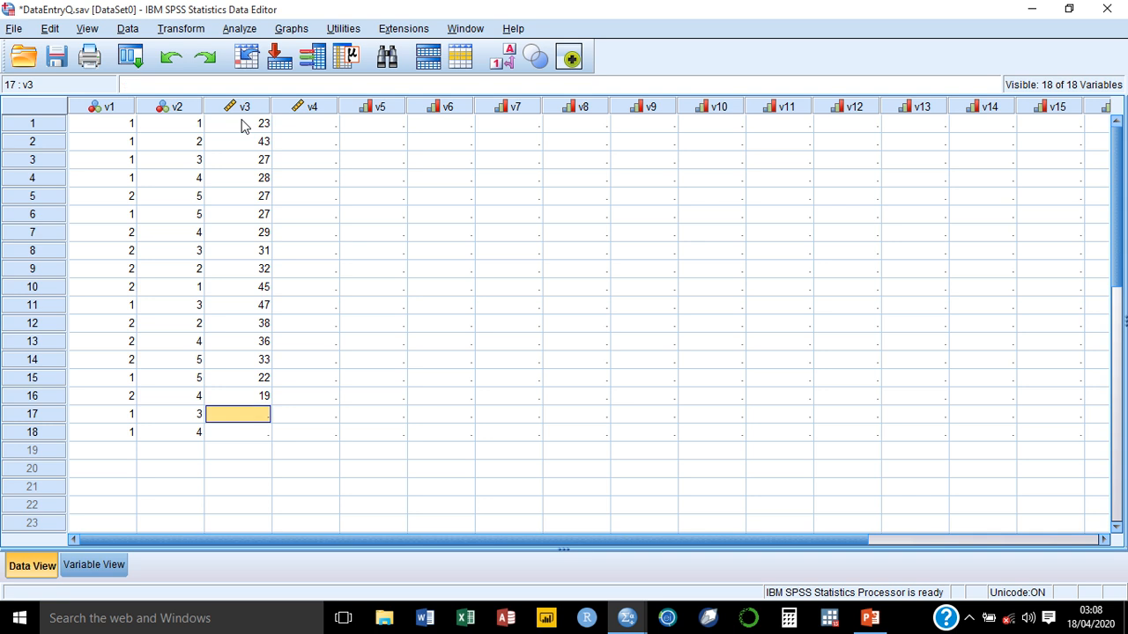
Enter the v3 ages 29 and 30 for cases 17 and 18
type("29")
key("Return")
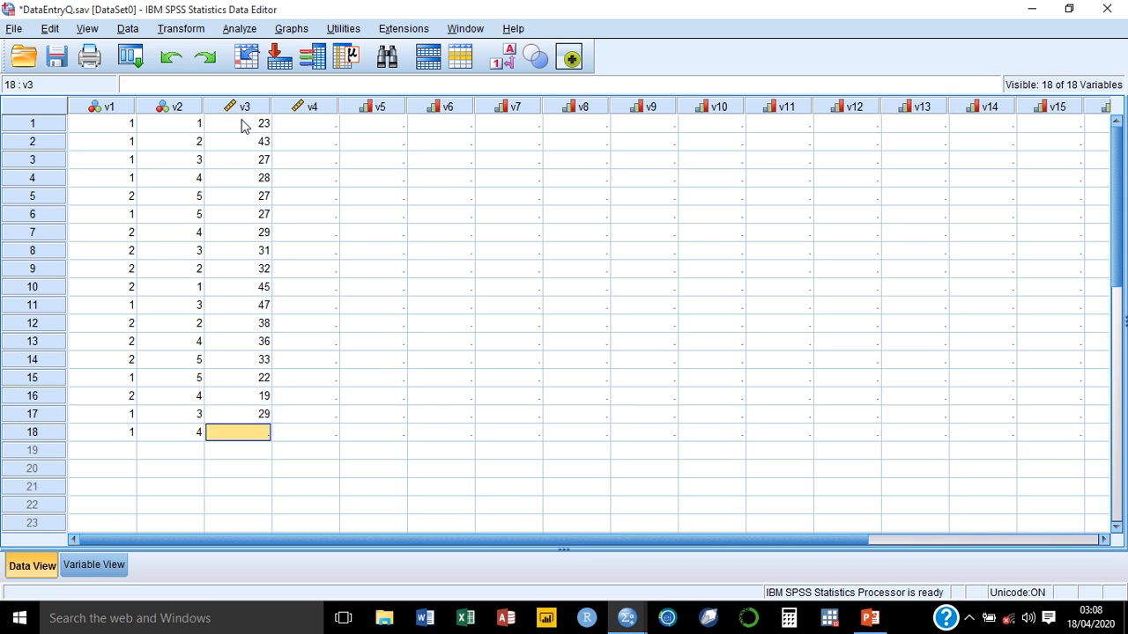
type("30")
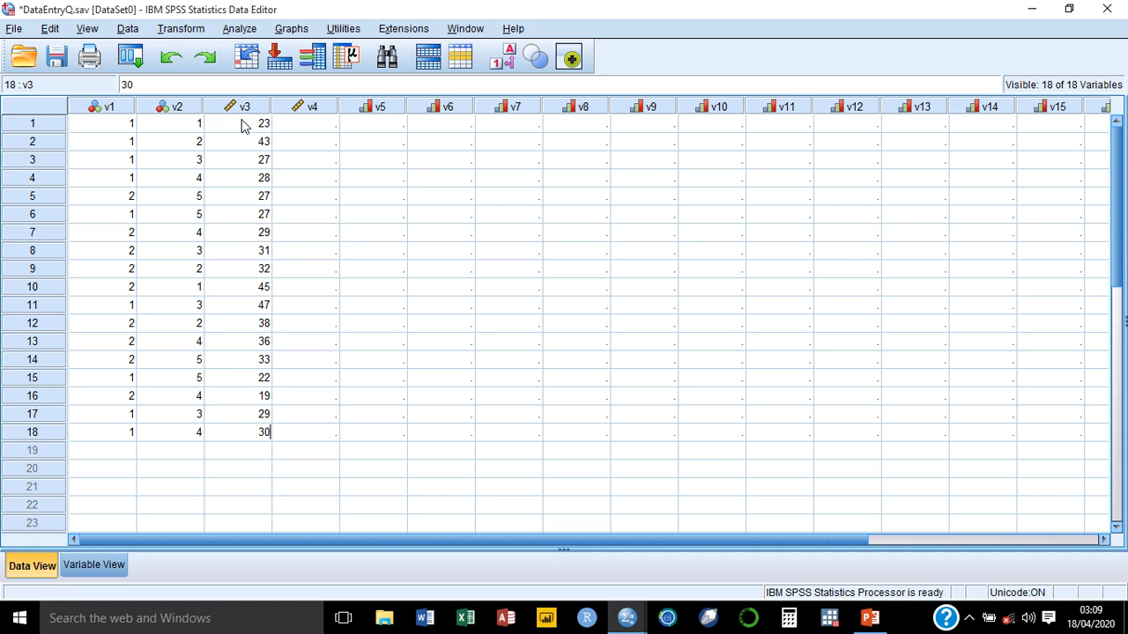
Enter the v4 values 2, 4, 3 and 2 for cases 1 to 4
left_click(300, 128)
type("2")
key("Return")
type("4")
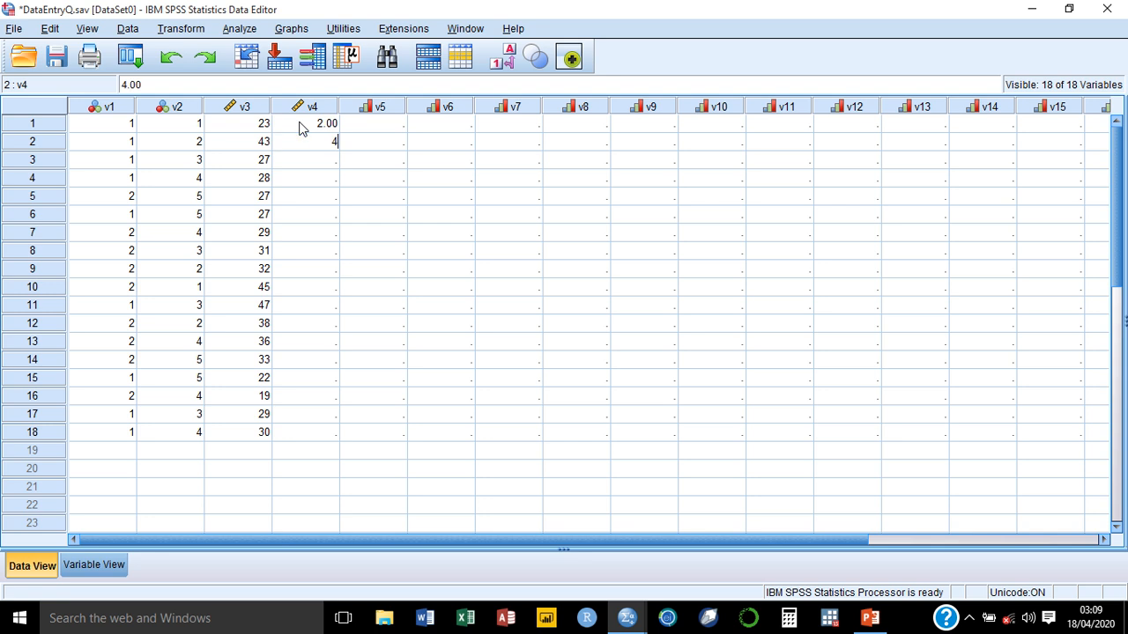
key("Return")
type("3")
key("Return")
type("2")
key("Return")
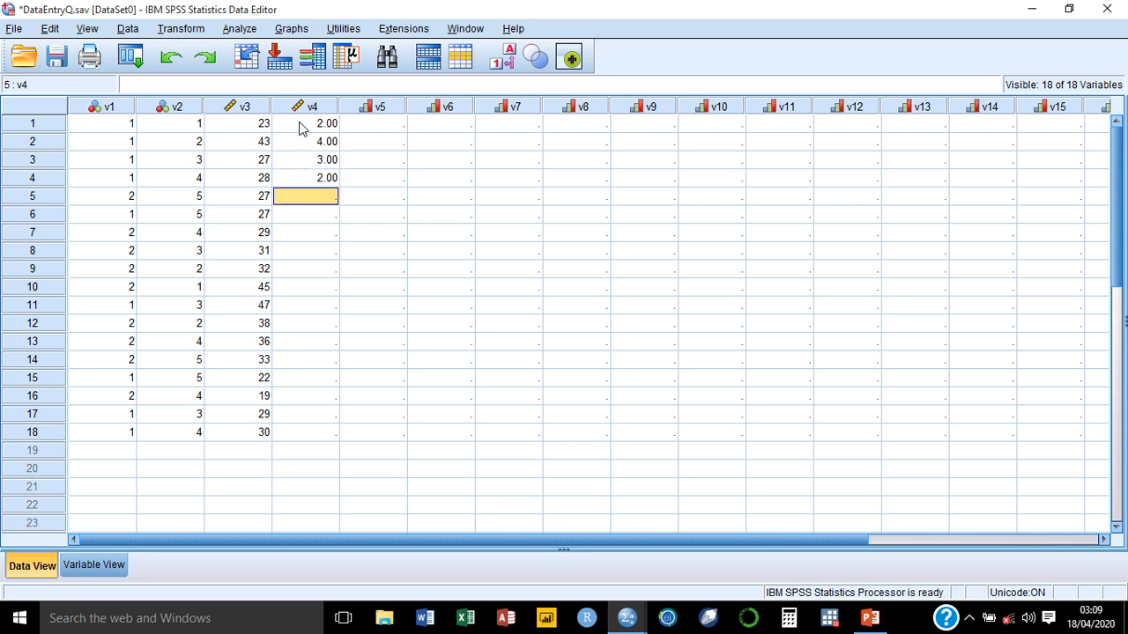
Enter the v4 values 2, 3, 4, 4 and 4 for cases 5 to 9
type("2")
key("Return")
type("3")
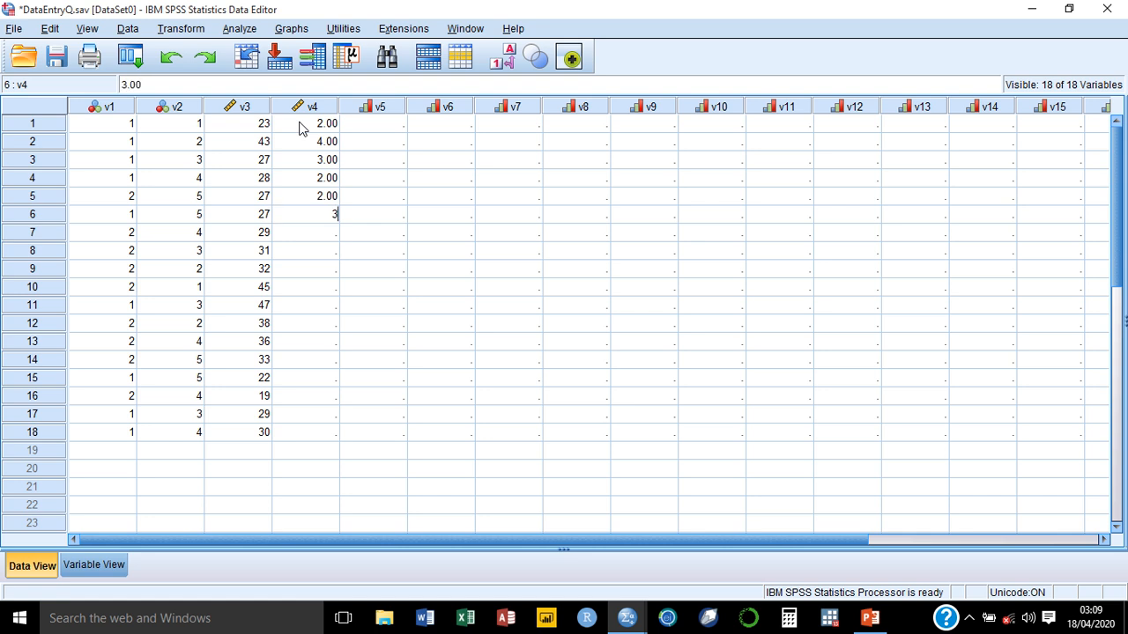
key("Return")
type("4")
key("Return")
type("4")
key("Return")
type("4")
key("Return")
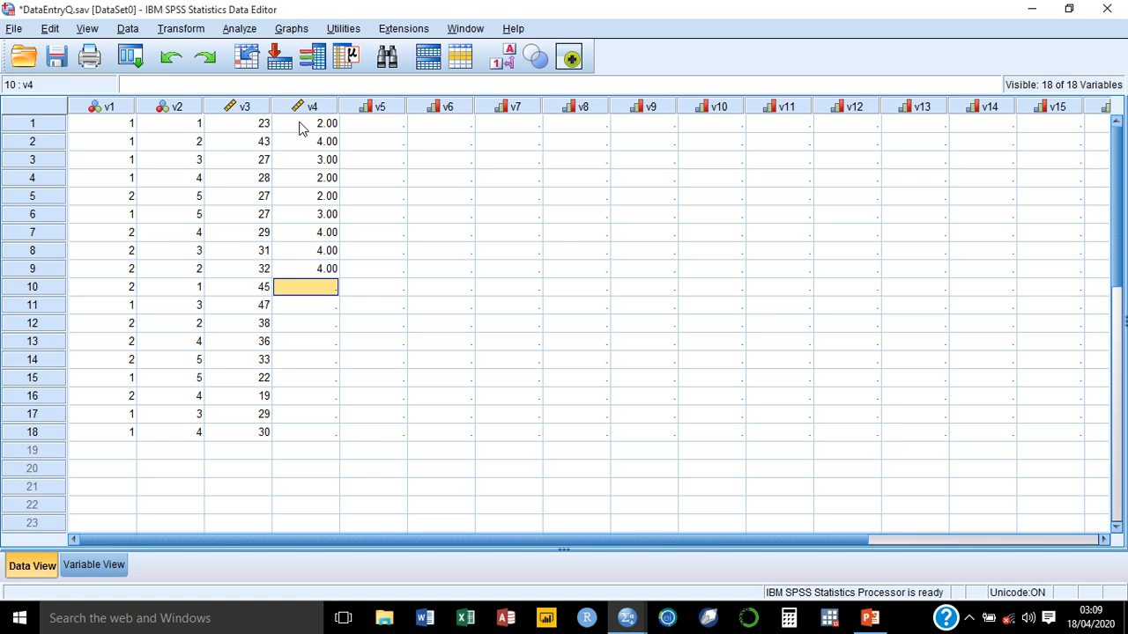
Enter the v4 values 5, 1, 3 and 4 for cases 10 to 13
type("5")
key("Return")
type("1")
key("Return")
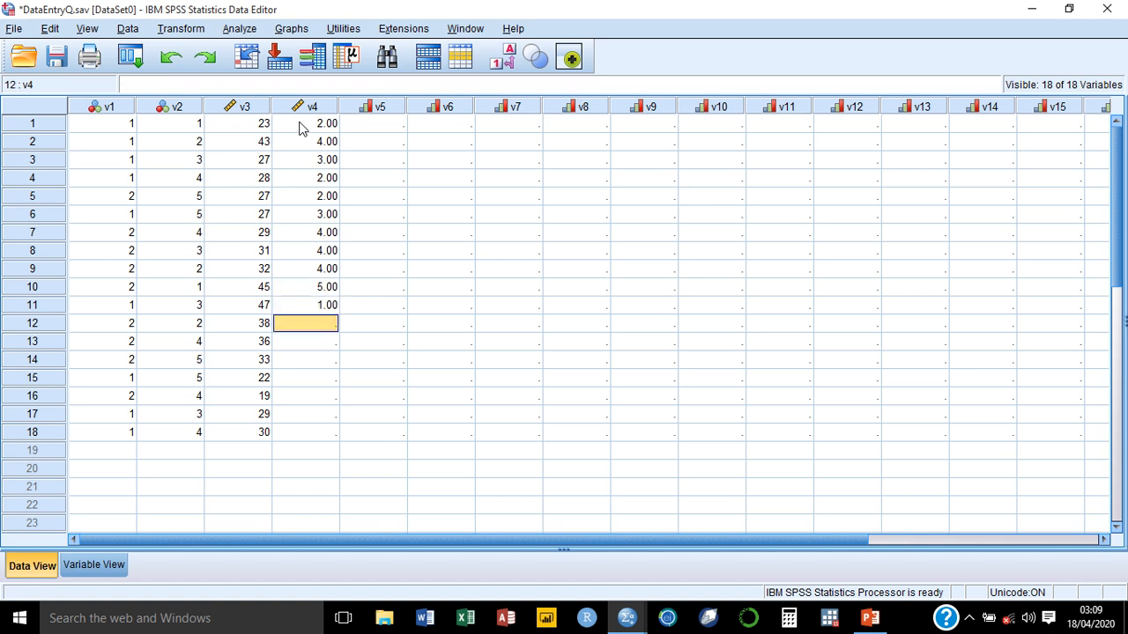
type("3")
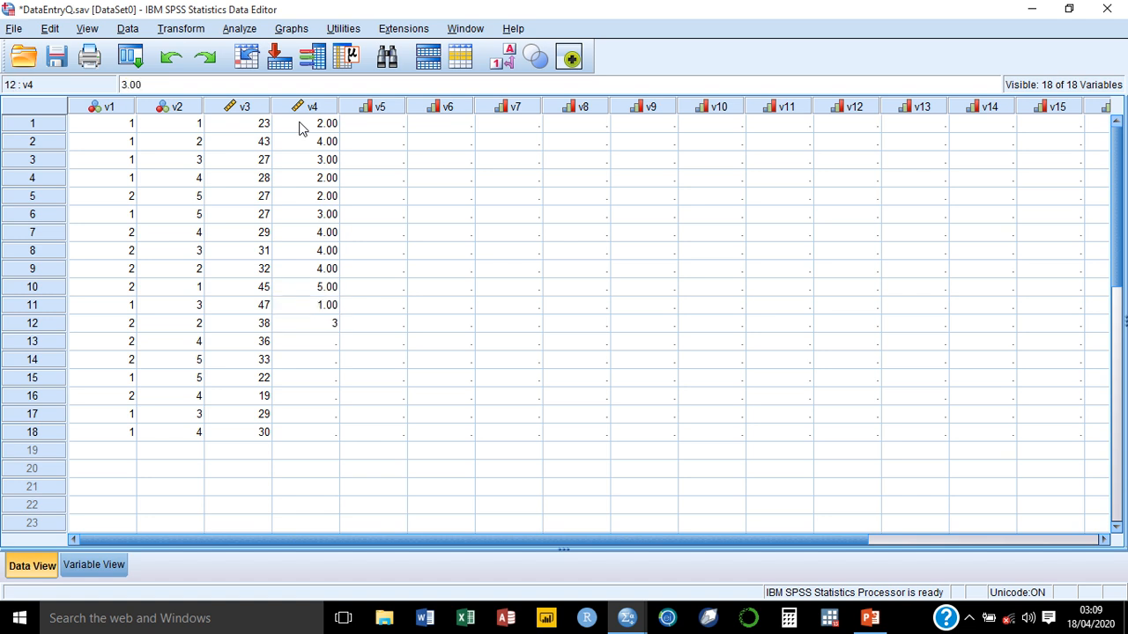
key("Return")
type("4")
key("Return")
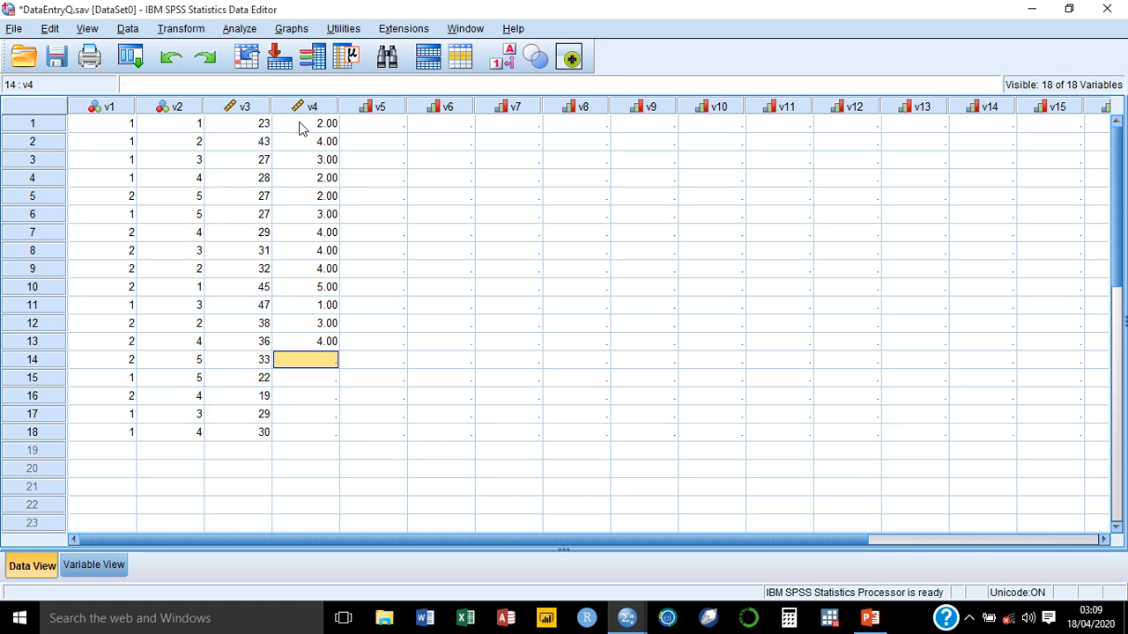
Enter the v4 values 3, 3, 4, 5 and 6 for cases 14 to 18
type("3")
key("Return")
type("3")
key("Return")
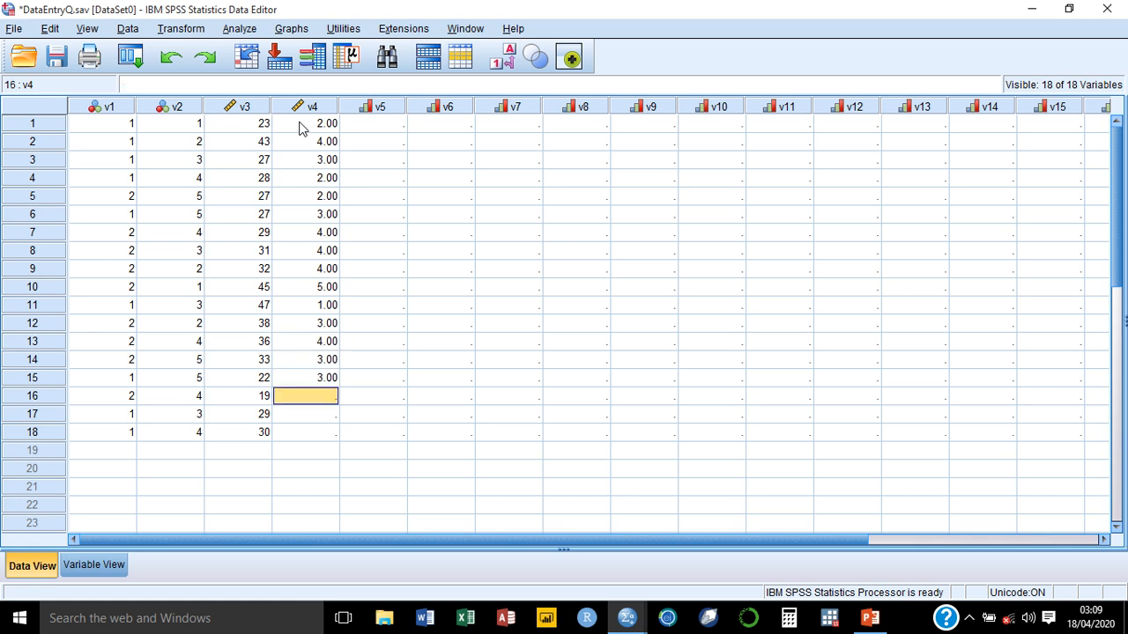
type("4")
key("Return")
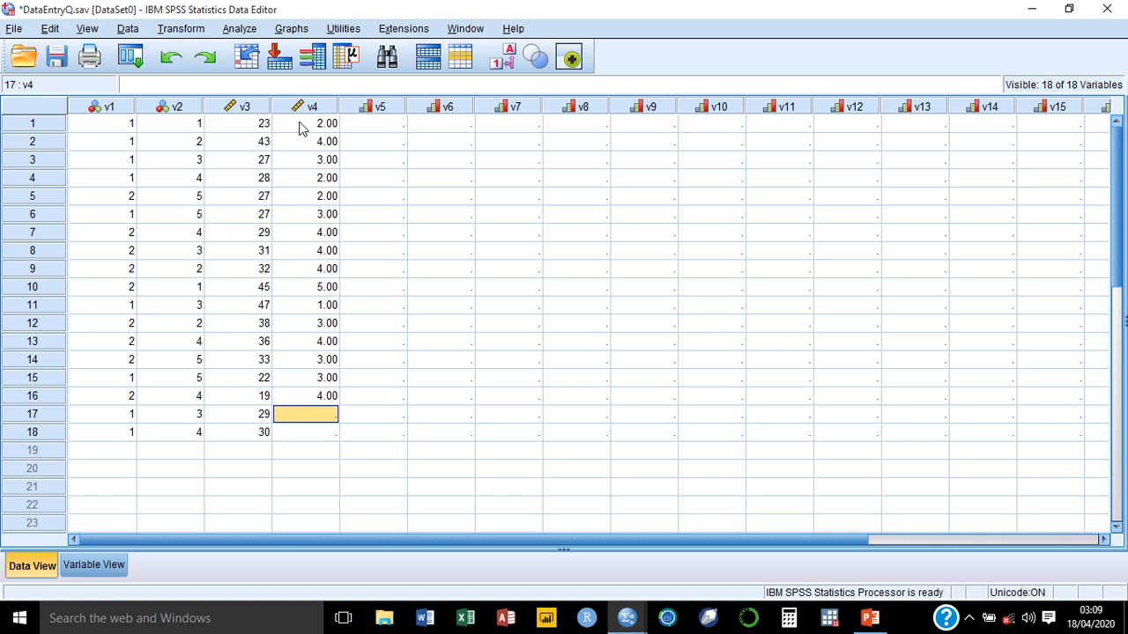
type("5")
key("Return")
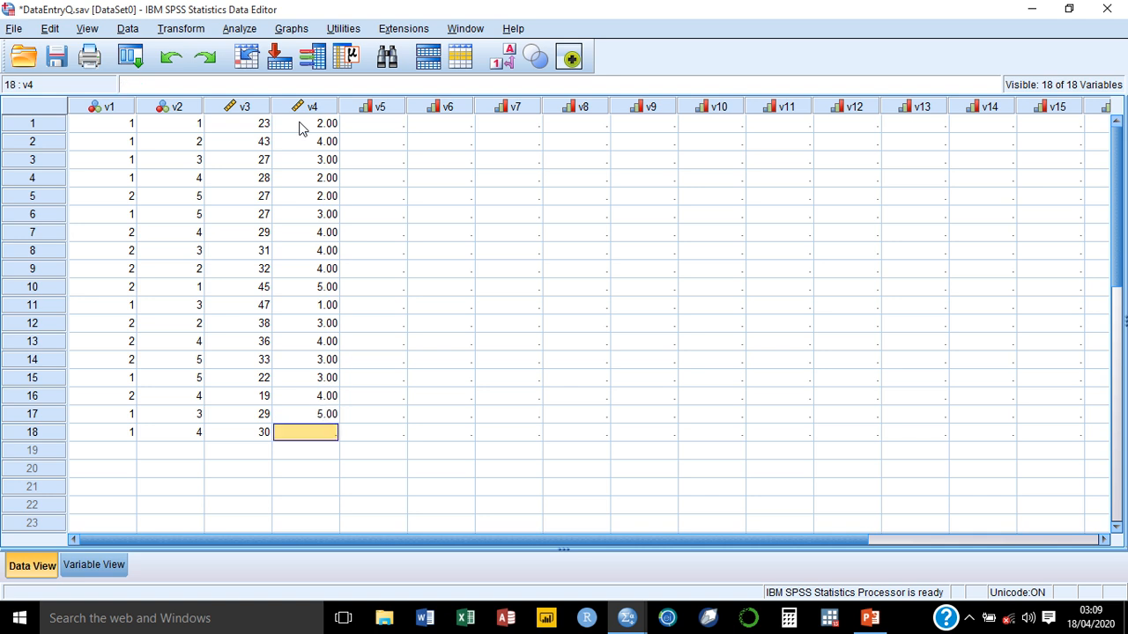
type("6")
key("Up")
Go to the v5 cell of case 1 and start Excel
key("Up")
key("Up")
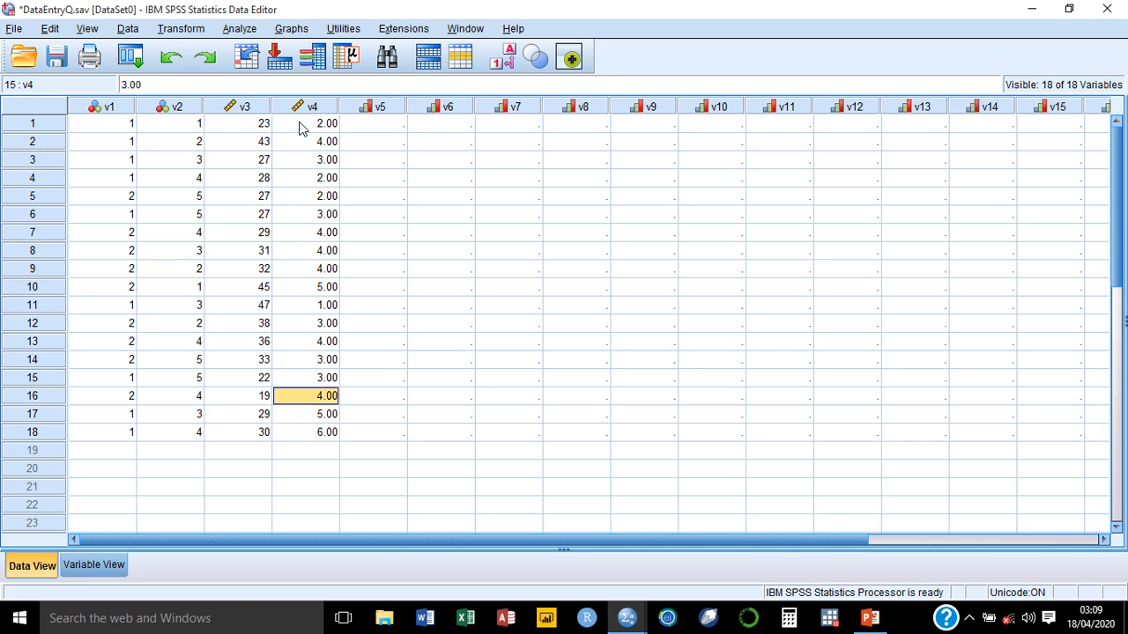
key("Up")
key("Up")
key("Up")
key("Up")
key("Up")
key("Up")
key("Up")
key("Up")
key("Up")
key("Up")
key("Up")
key("Up")
key("Up")
key("Up")
key("Up")
key("Right")
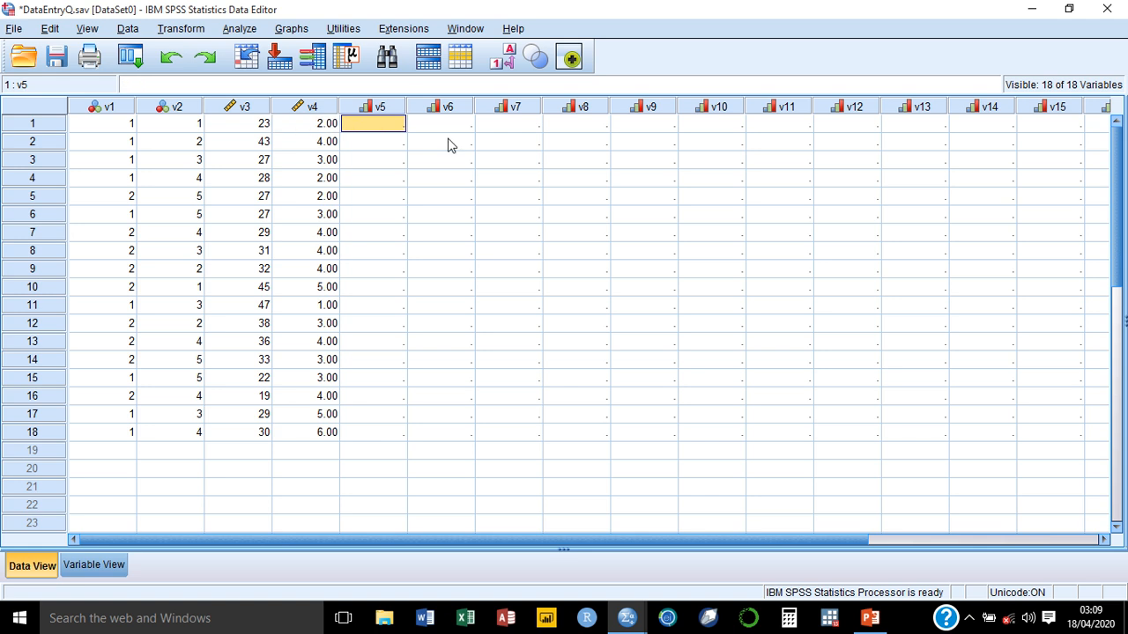
left_click(466, 624)
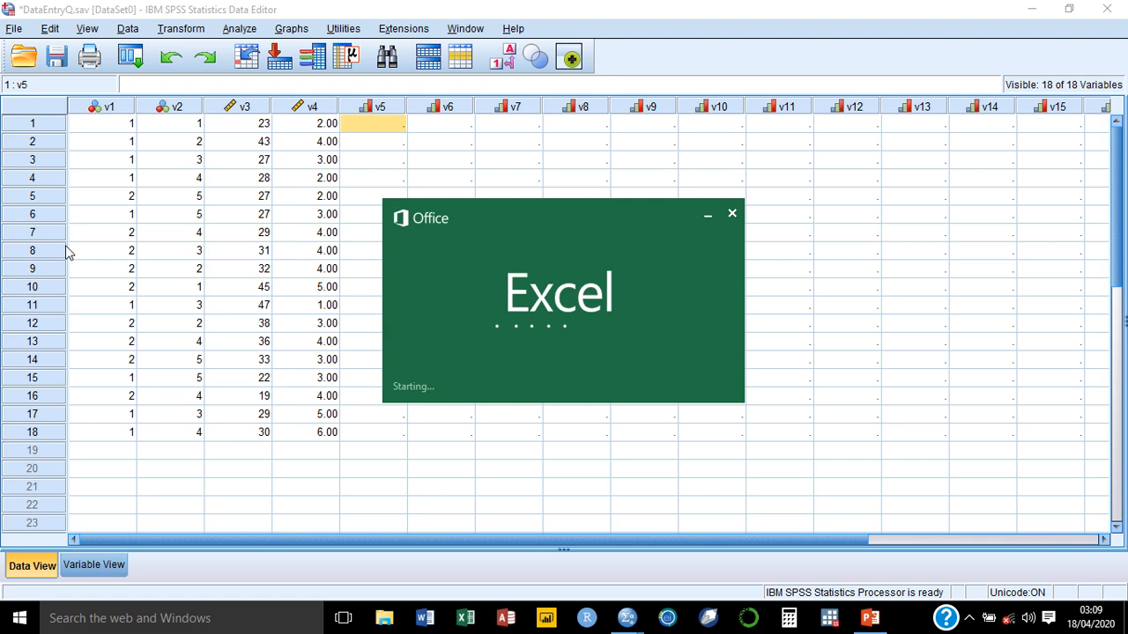
Add cases 19 and 20 below the existing data with the v1 values 2 and 1
left_click(111, 452)
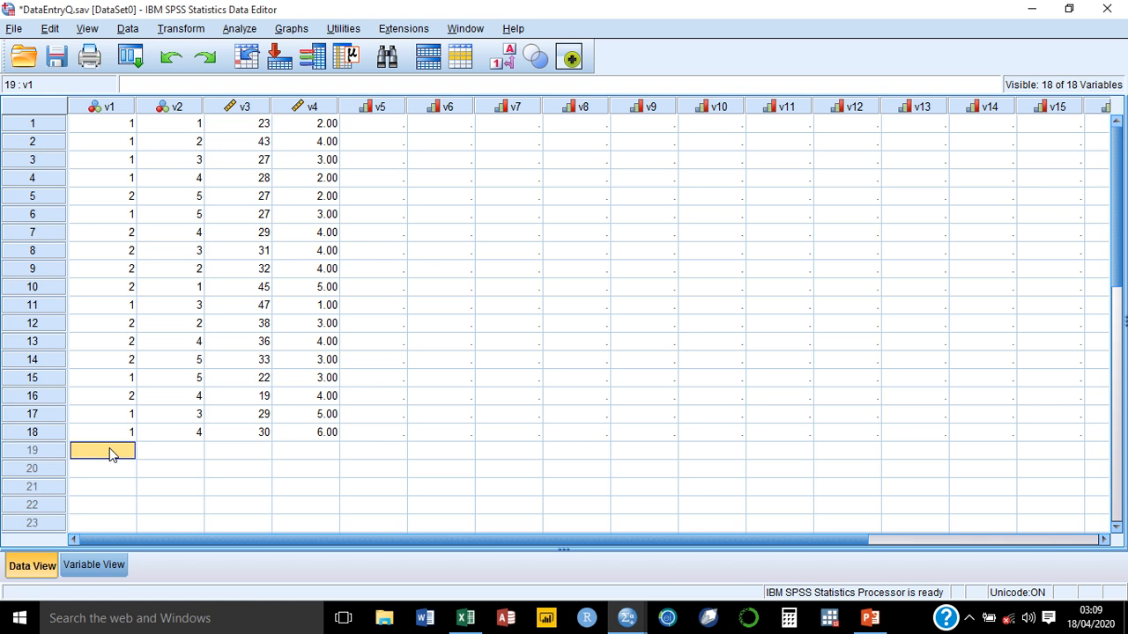
type("2")
key("Return")
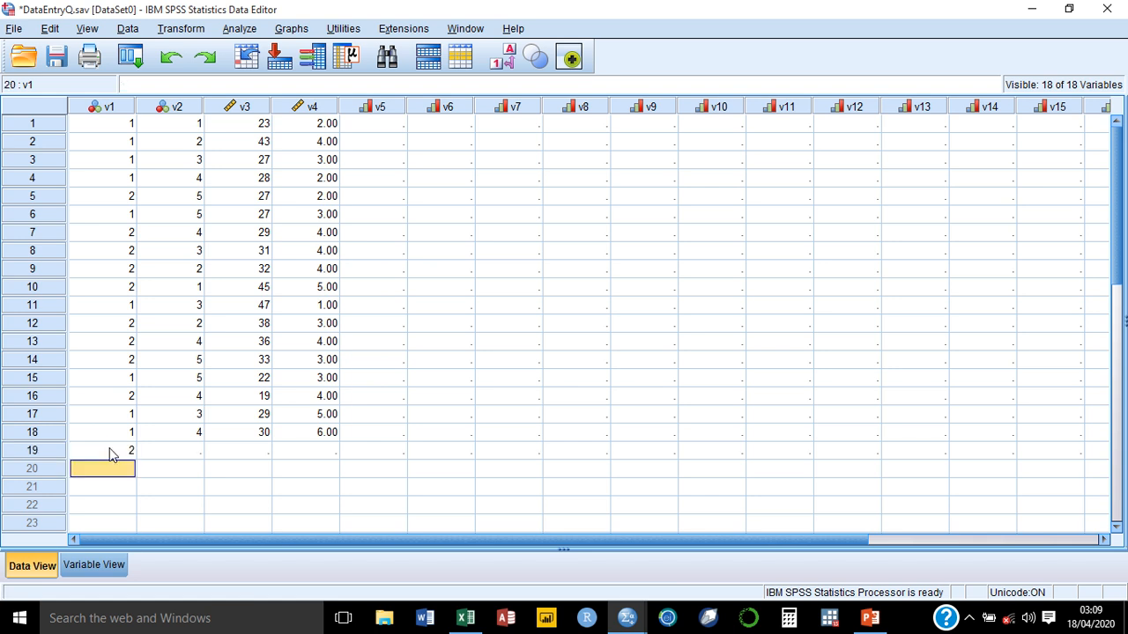
type("1")
key("Up")
Enter the v2 value 3 for both case 19 and case 20
key("Tab")
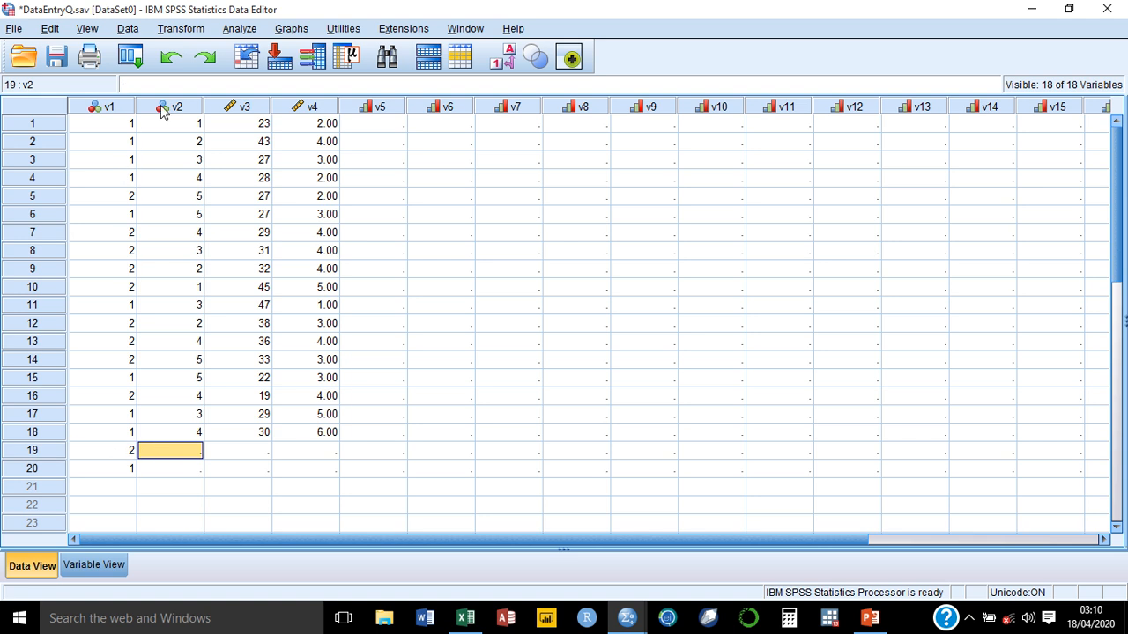
mouse_move(160, 106)
type("2")
key("Return")
key("BackSpace")
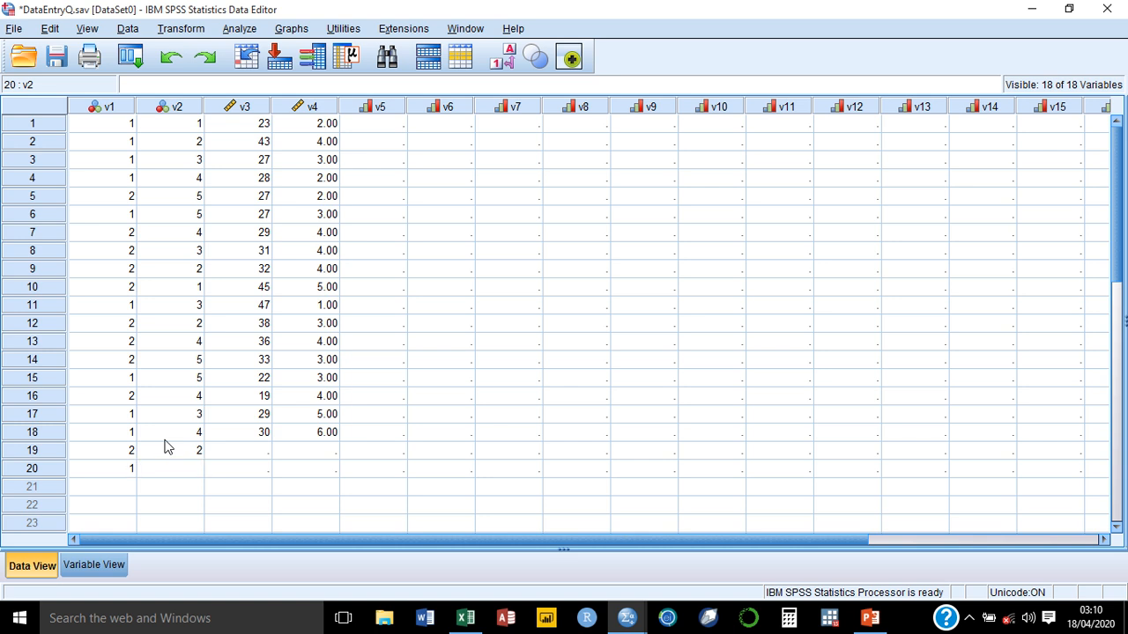
type("3")
left_click(167, 447)
type("3")
key("Tab")
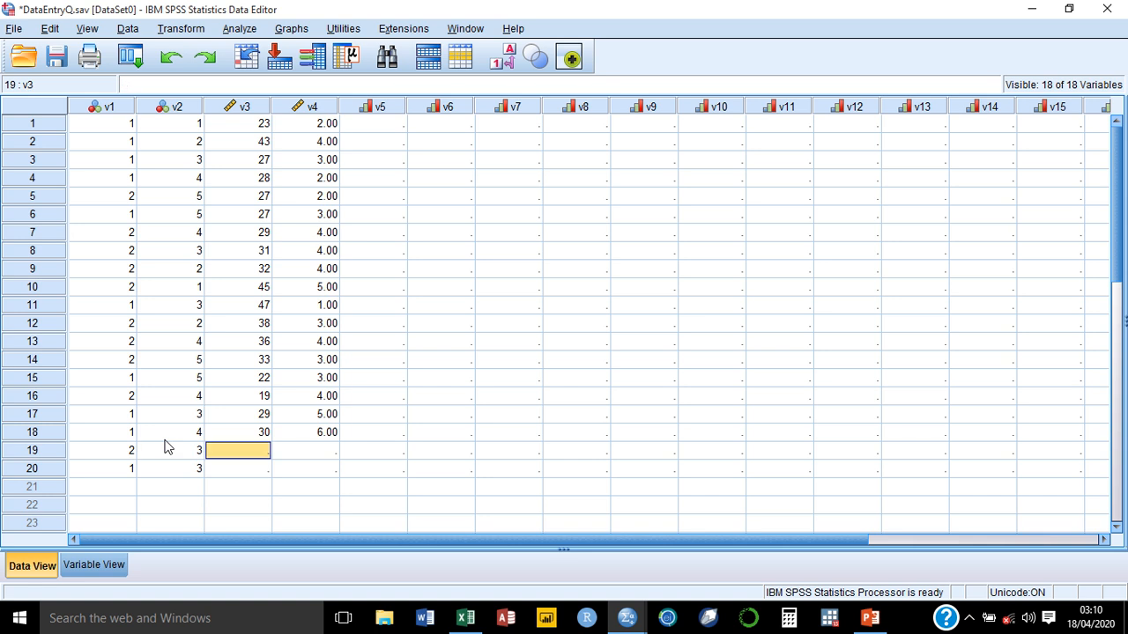
Enter the v3 ages 35 and 34 for cases 19 and 20
type("35")
key("Return")
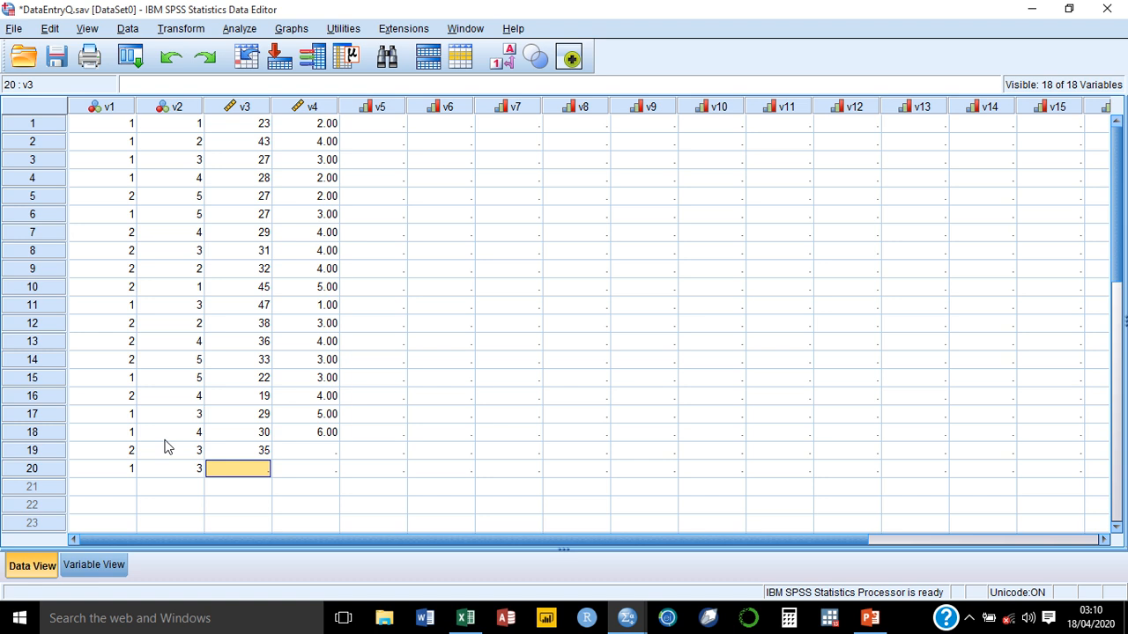
type("34")
key("Tab")
Enter the v4 values 52 and 89 for cases 19 and 20, and save the data file
key("Up")
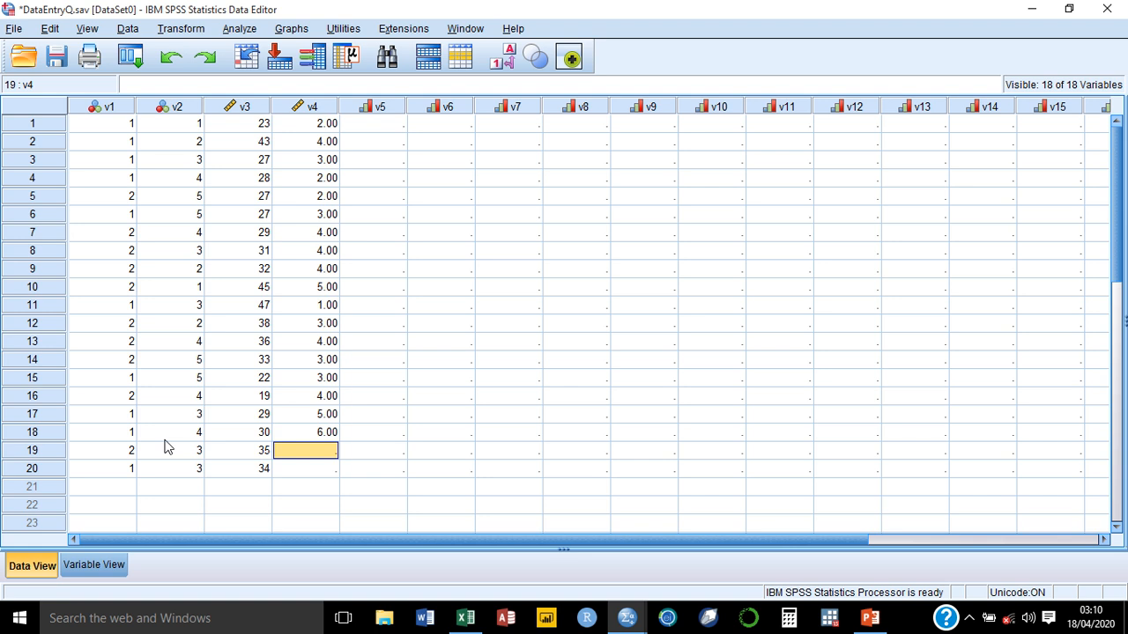
type("10")
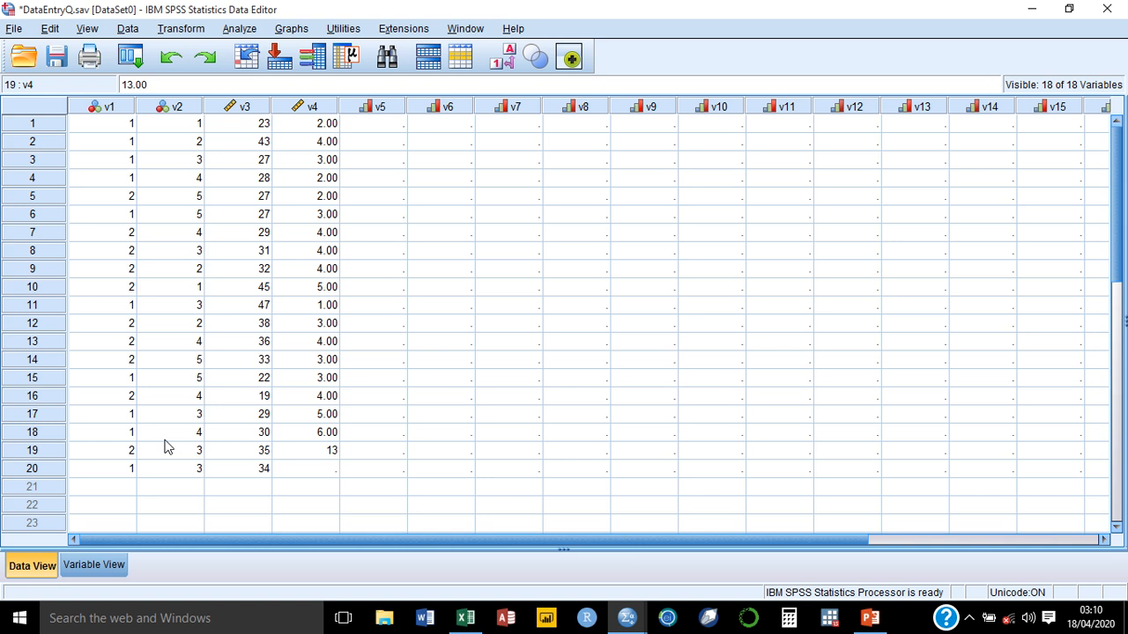
key("BackSpace")
key("BackSpace")
type("52")
key("Return")
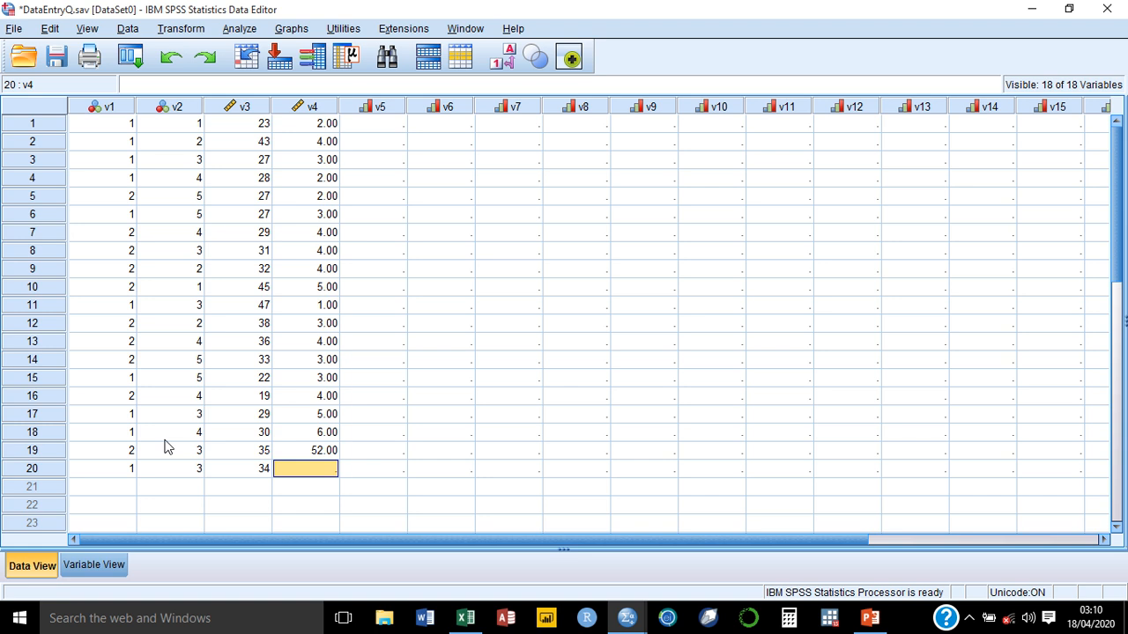
type("89")
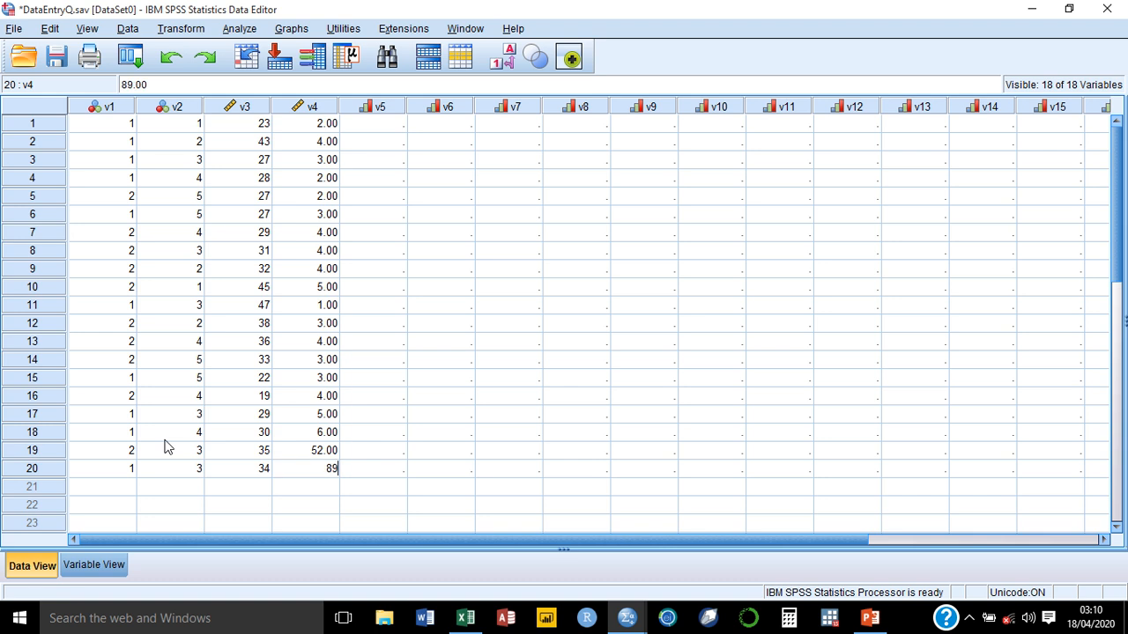
key("Return")
key("Up")
key("Right")
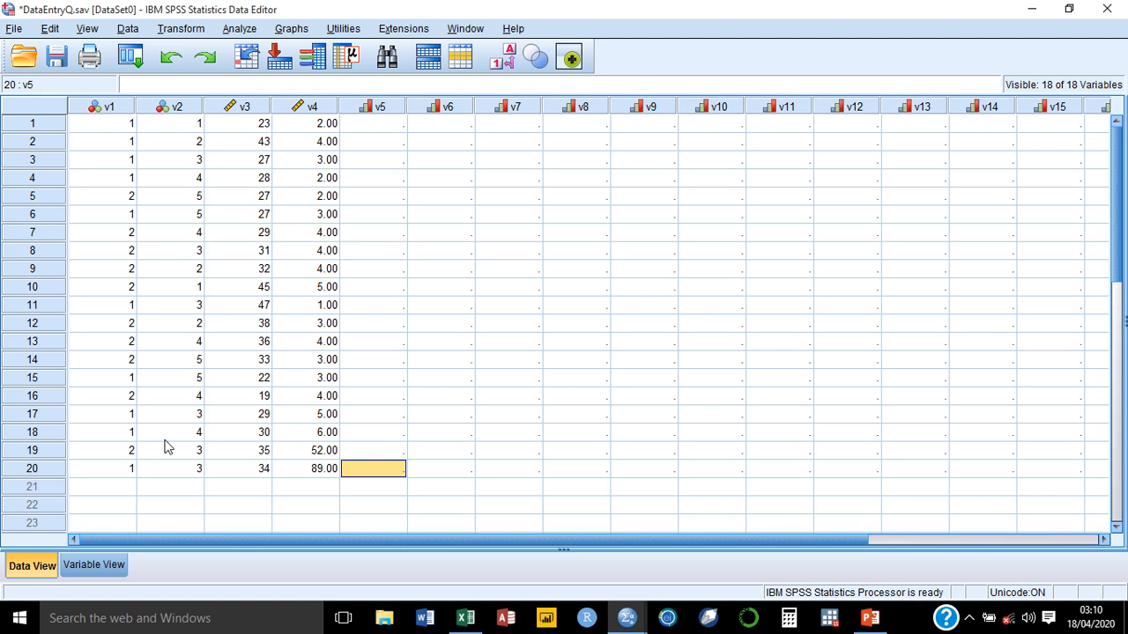
key("ctrl+s")
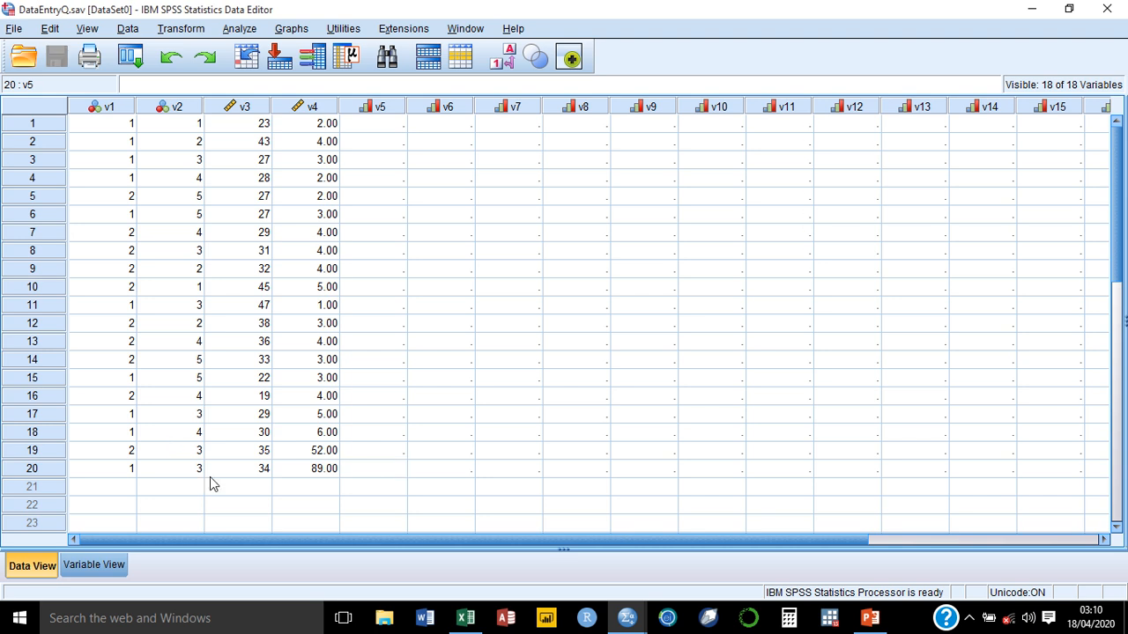
Switch to Excel and create a blank workbook
mouse_move(473, 621)
left_click_drag(589, 541, 614, 582)
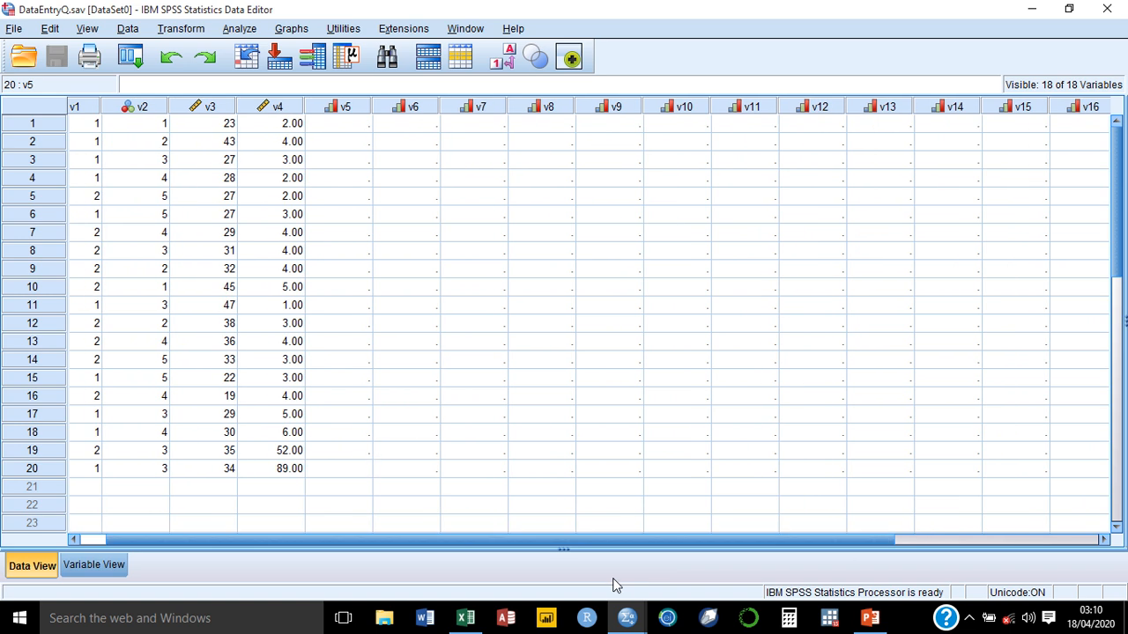
mouse_move(467, 622)
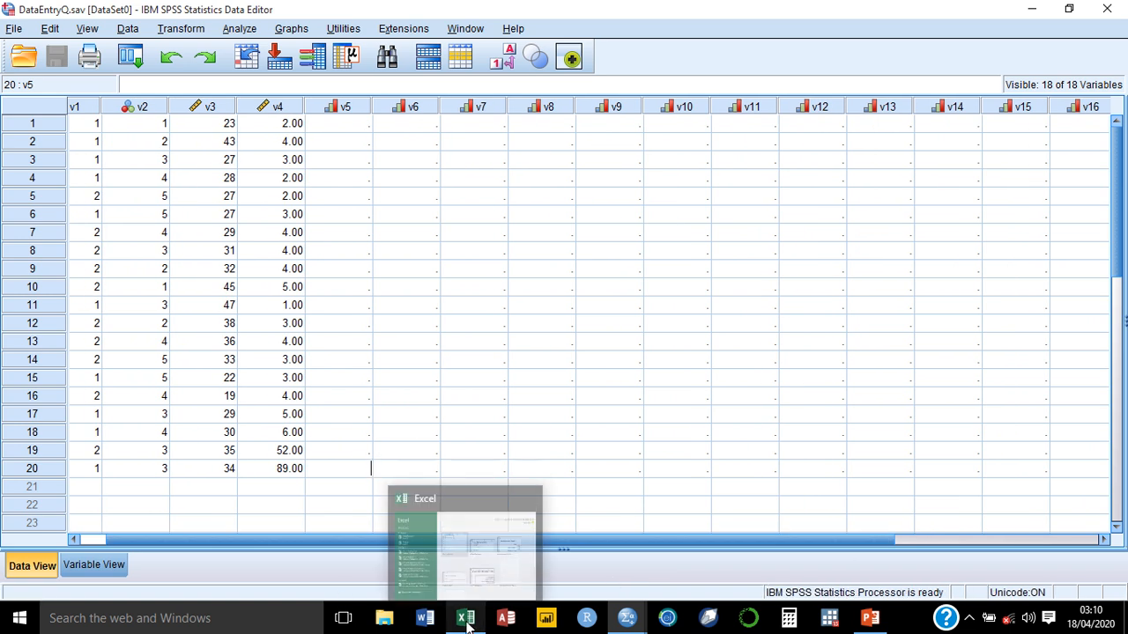
left_click(464, 557)
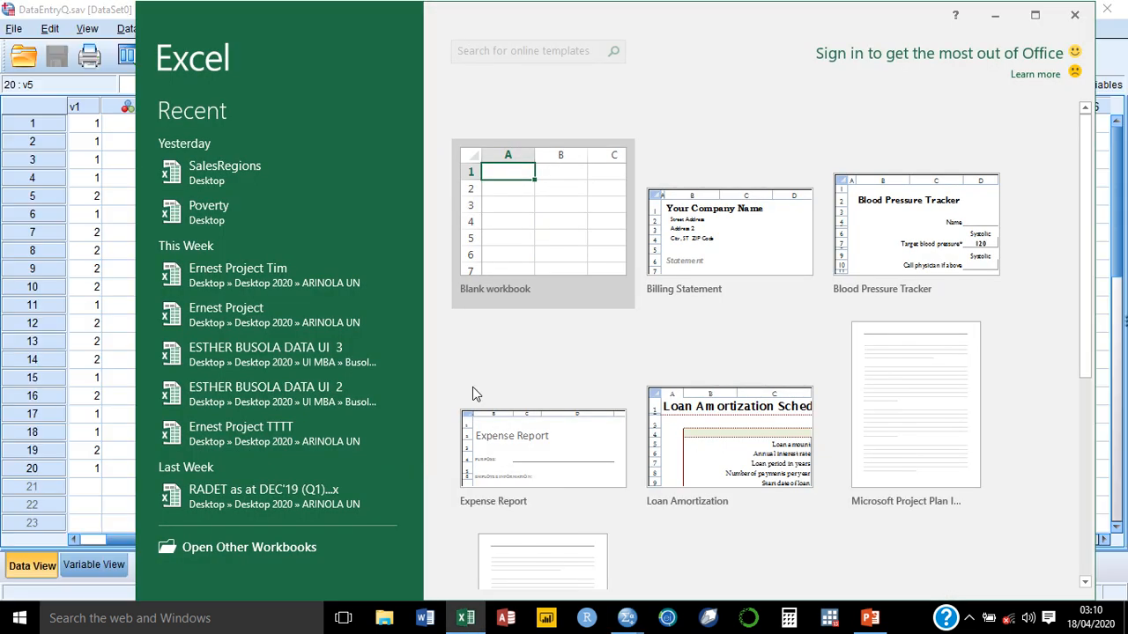
left_click(497, 189)
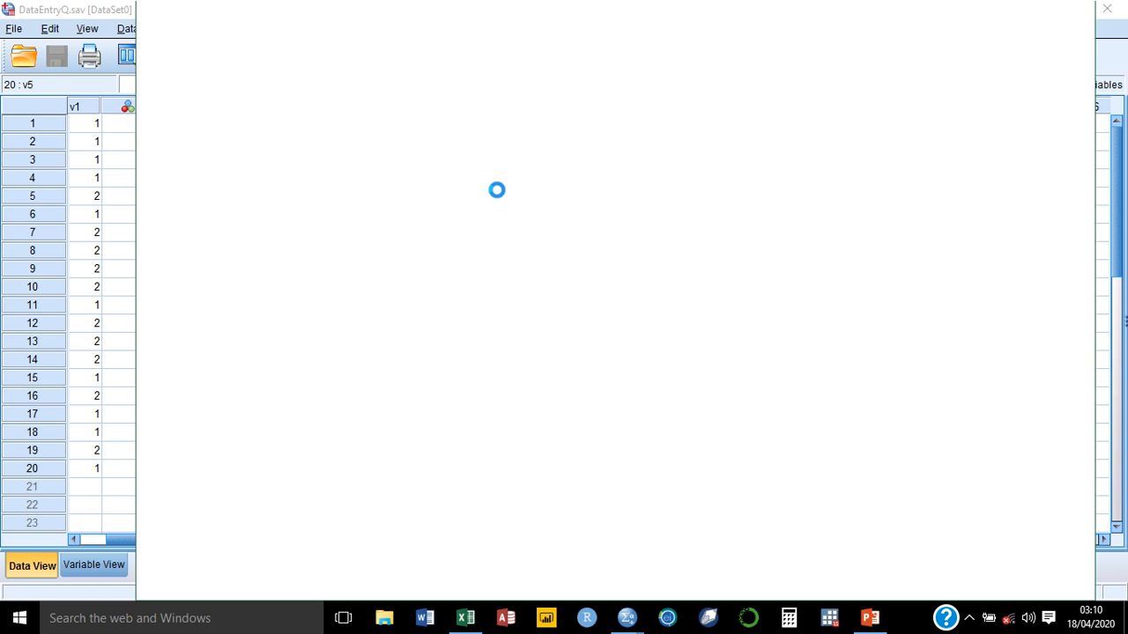
left_click(497, 190)
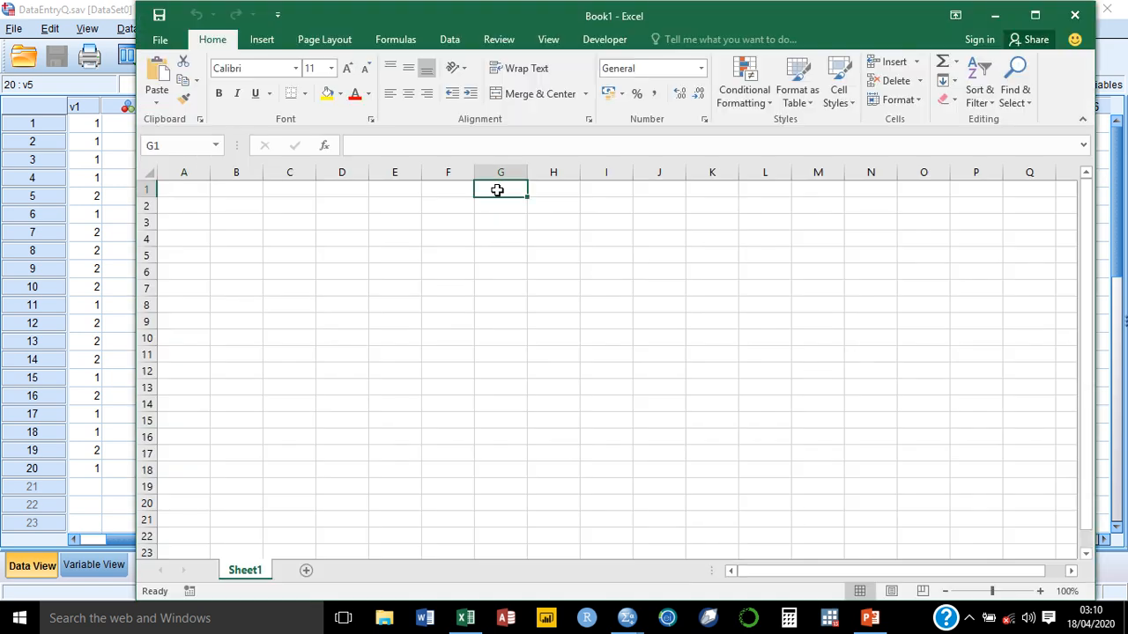
Enter the formula =RANDBETWEEN(1,5) in cell A1 of the blank sheet
left_click(195, 187)
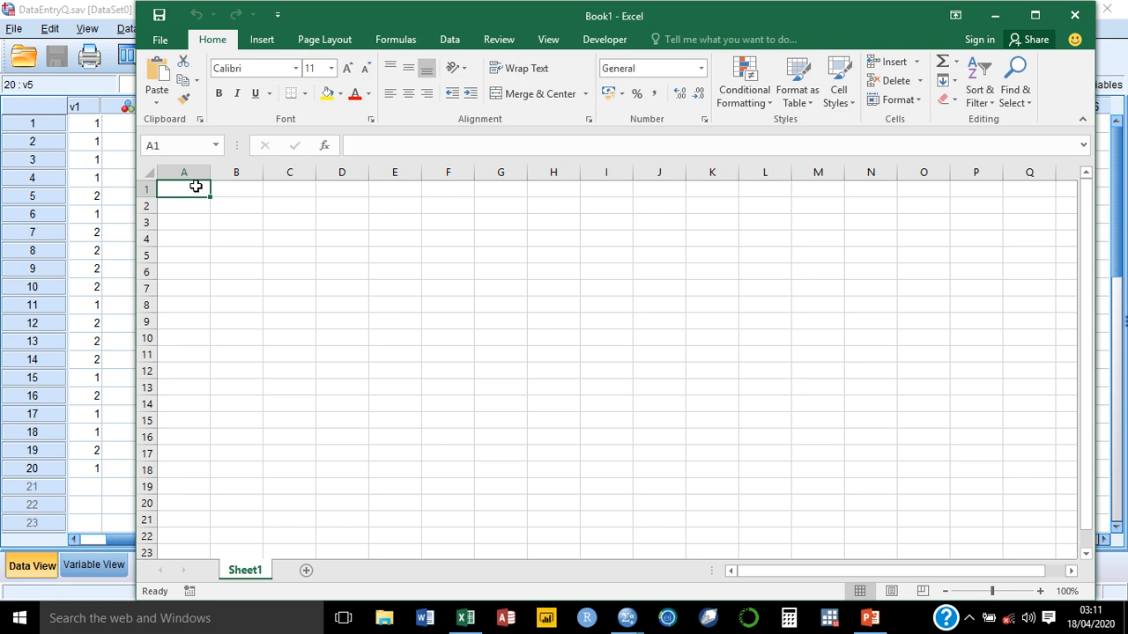
type("=rand")
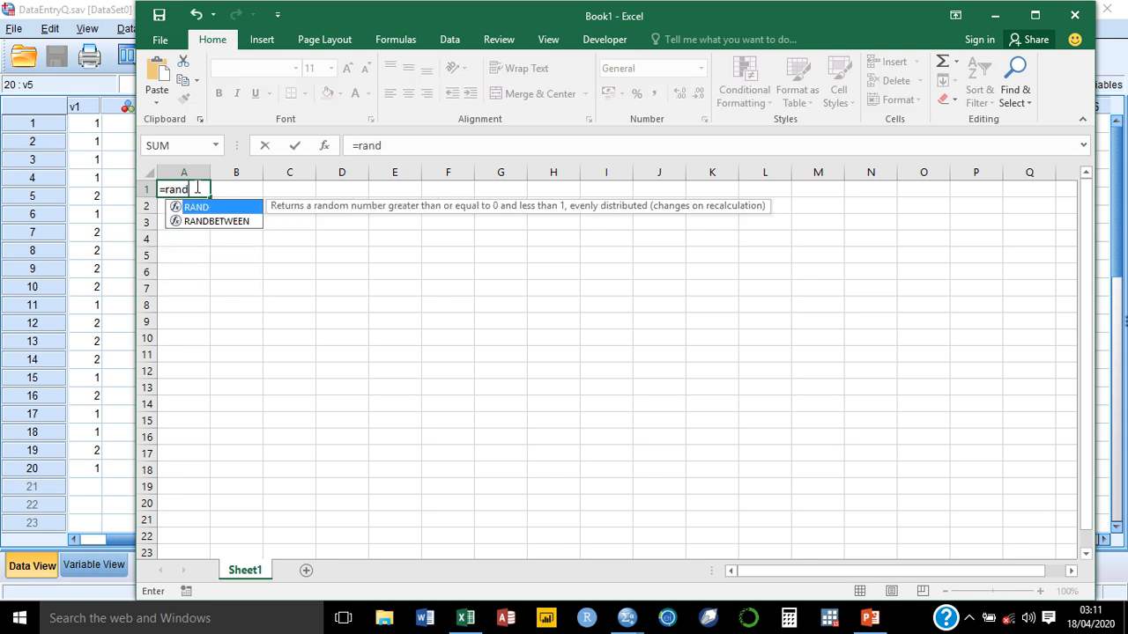
type("between")
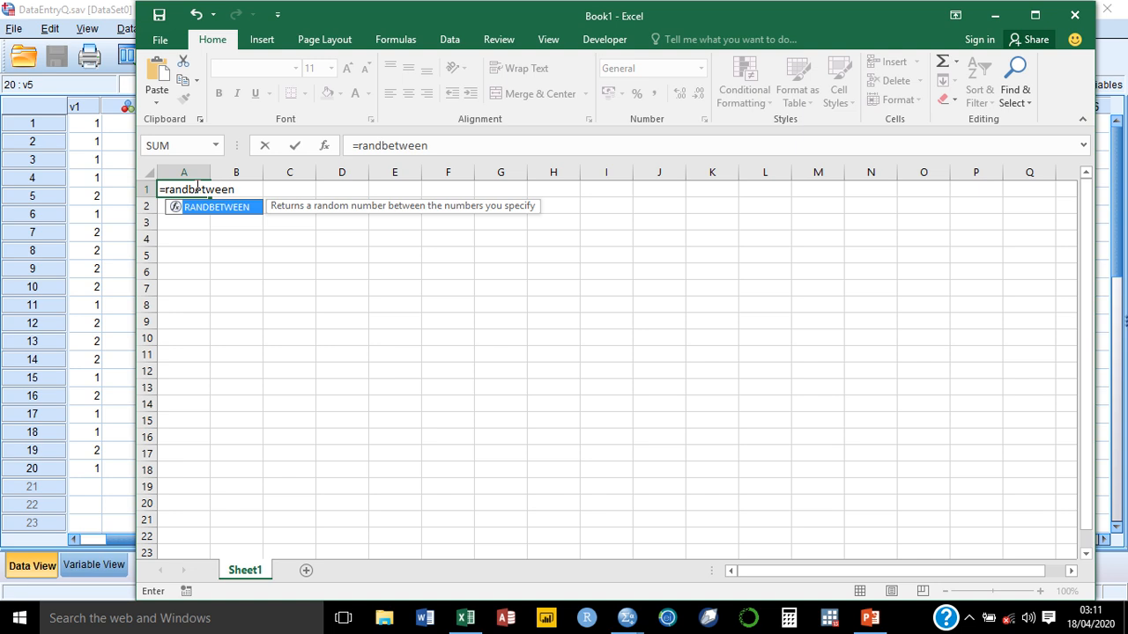
key("Tab")
type("1,")
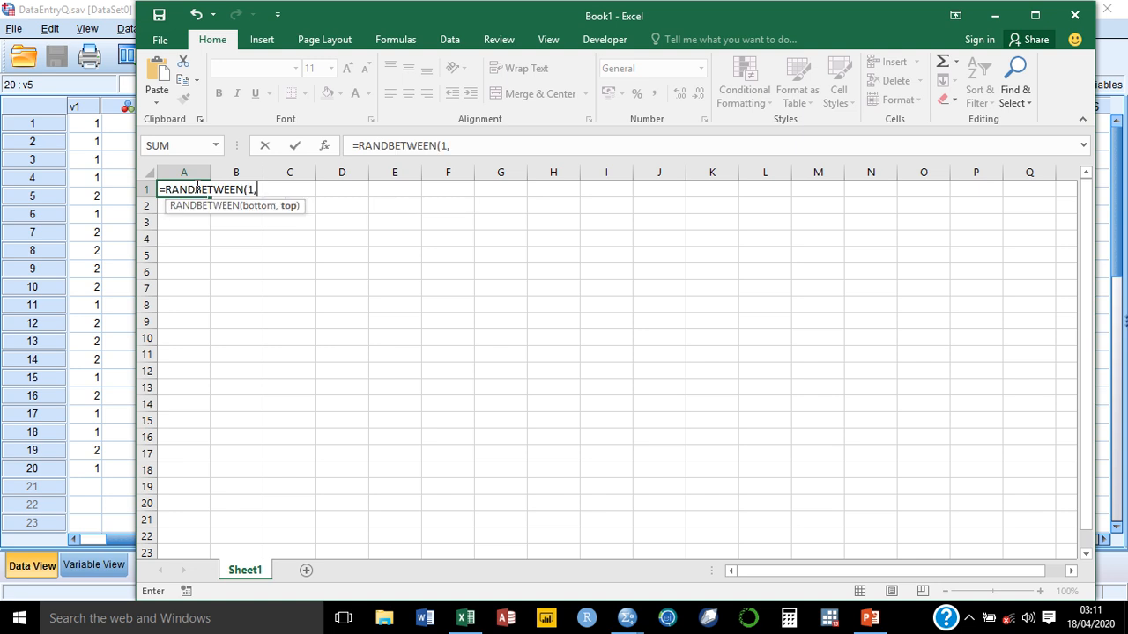
type("5)")
key("Return")
left_click(196, 186)
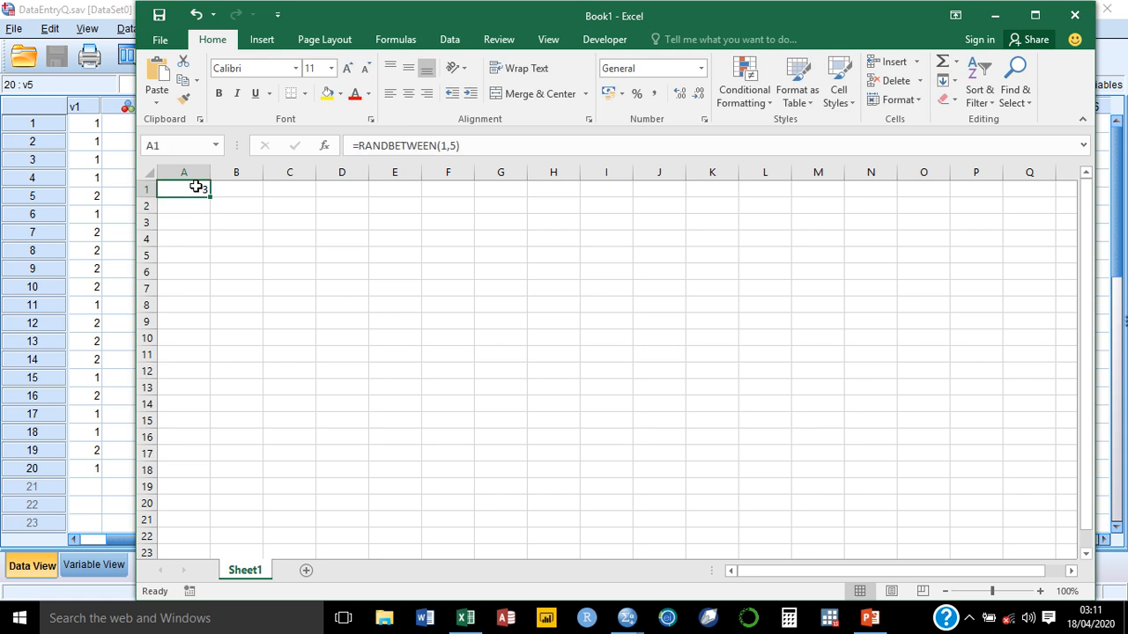
type("Ordinal")
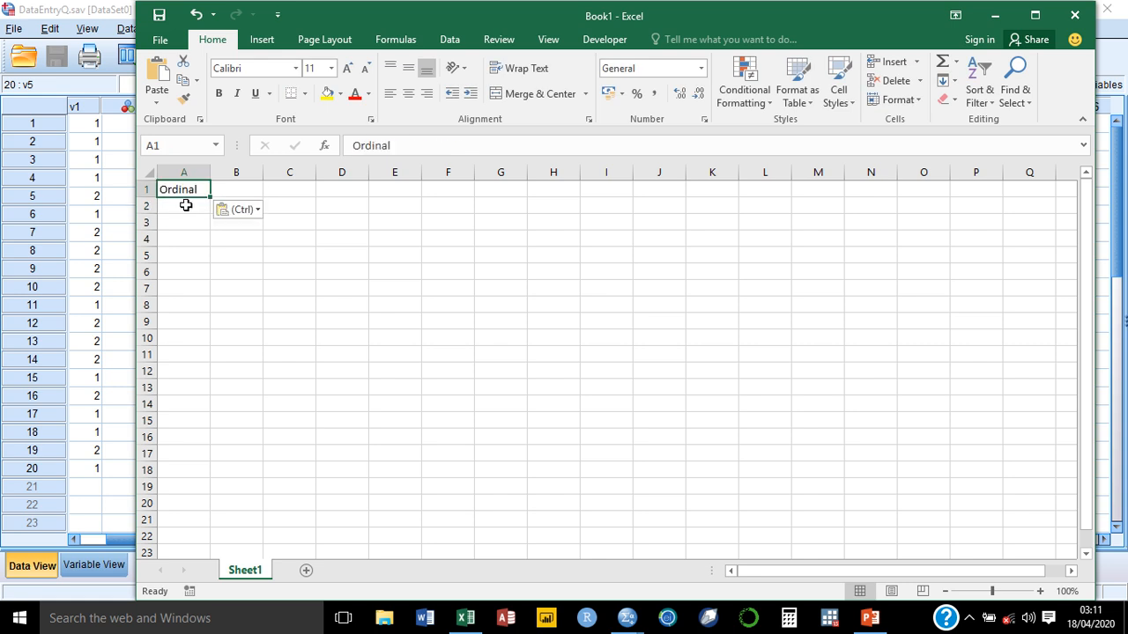
left_click(186, 205)
type("Ordinal")
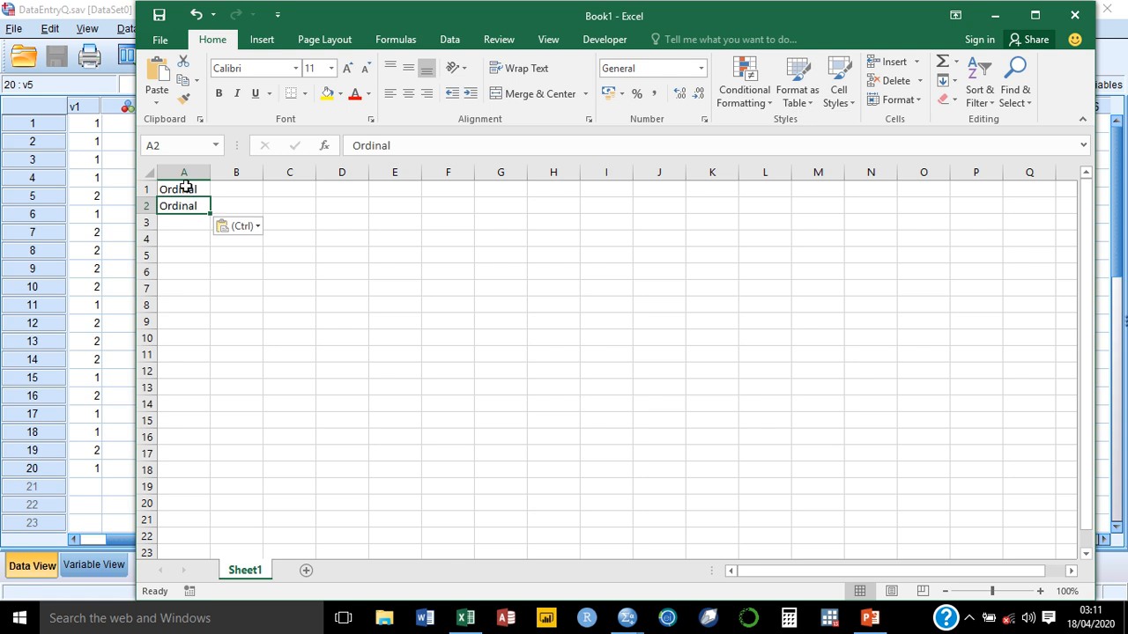
left_click(186, 187)
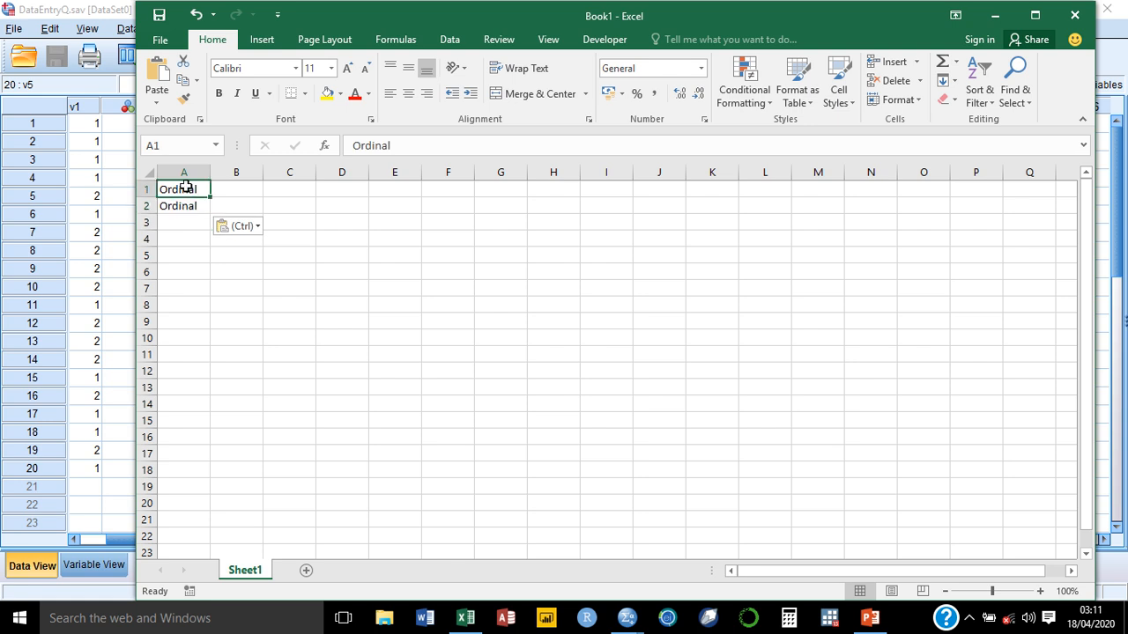
key("ctrl+z")
key("ctrl+z")
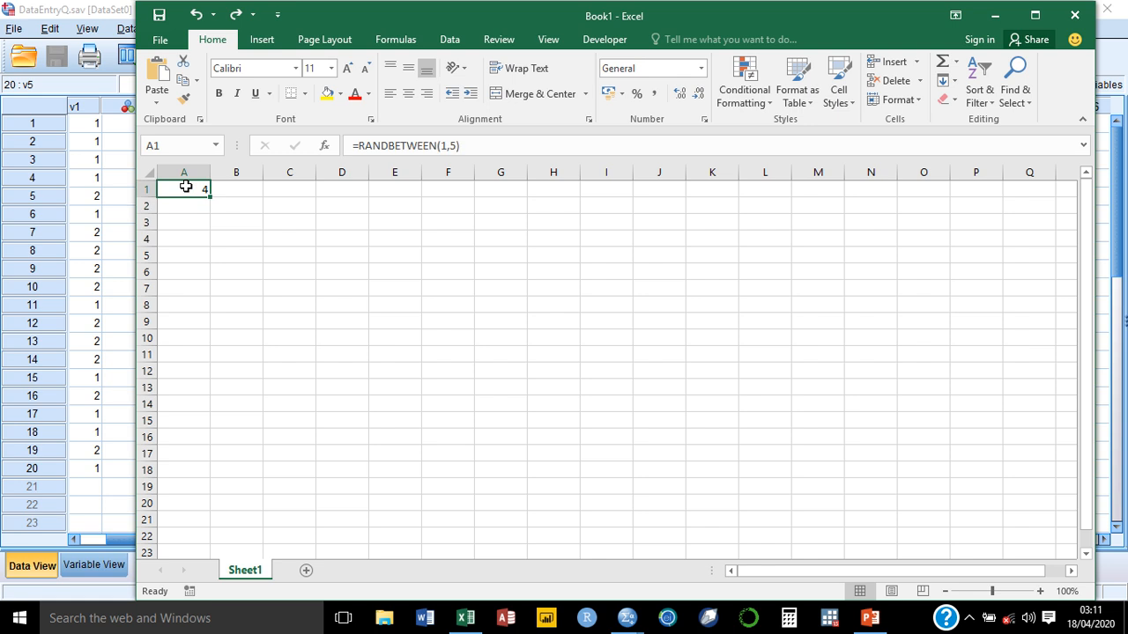
Move the RANDBETWEEN formula from cell A1 to cell A2
key("ctrl+c")
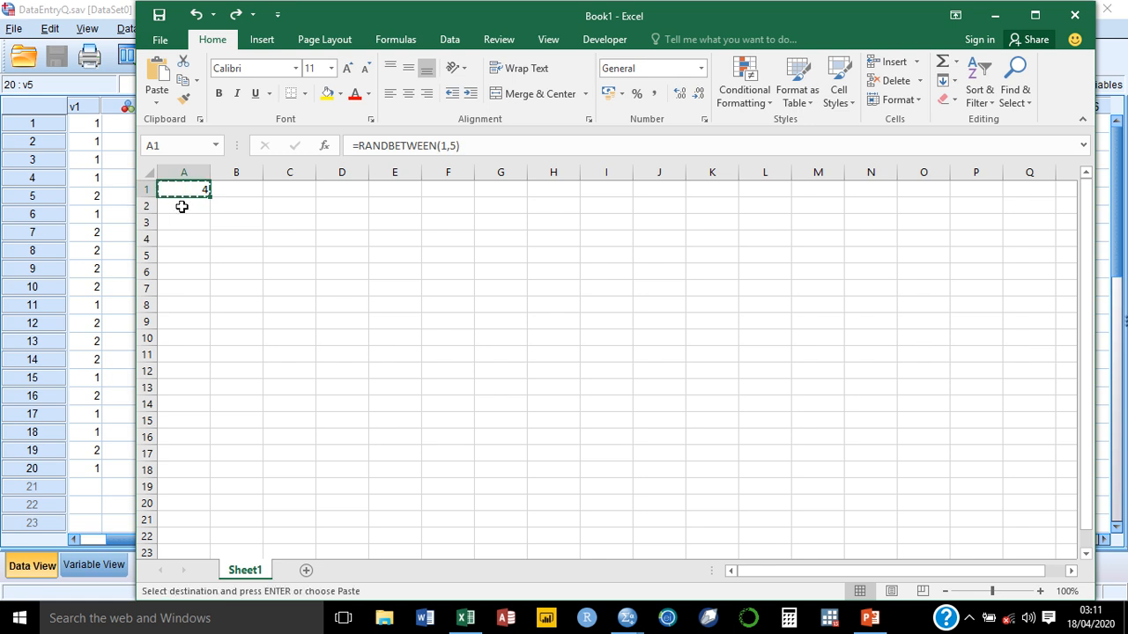
left_click(182, 206)
key("Return")
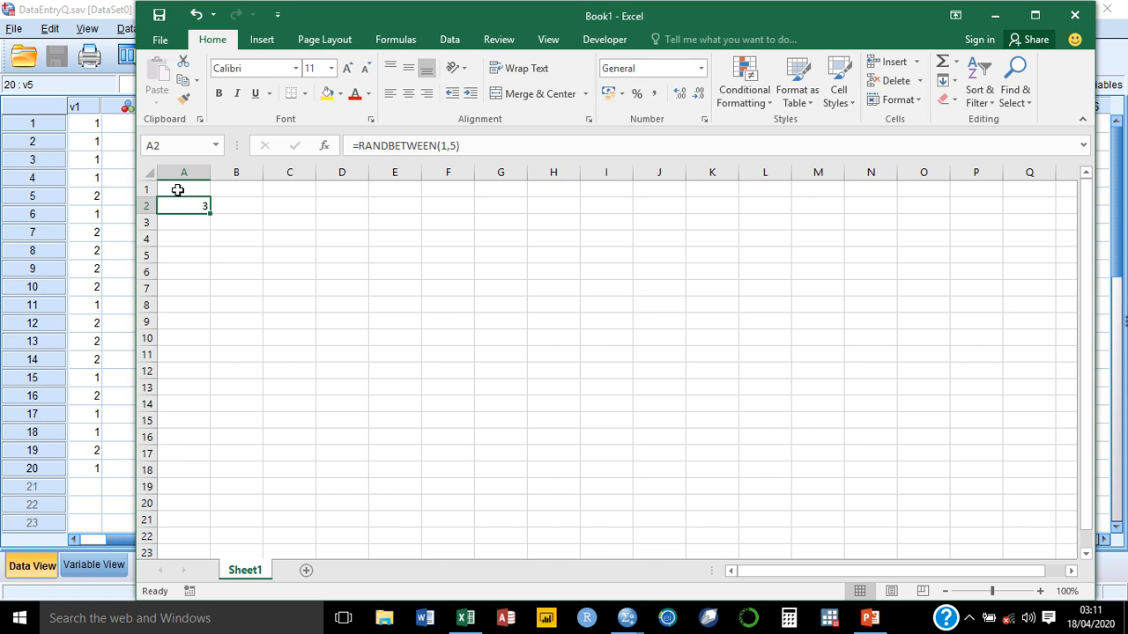
Enter the headings v5 and v6 in A1 and B1 and extend the series across row 1 to v18 in column N
left_click(177, 191)
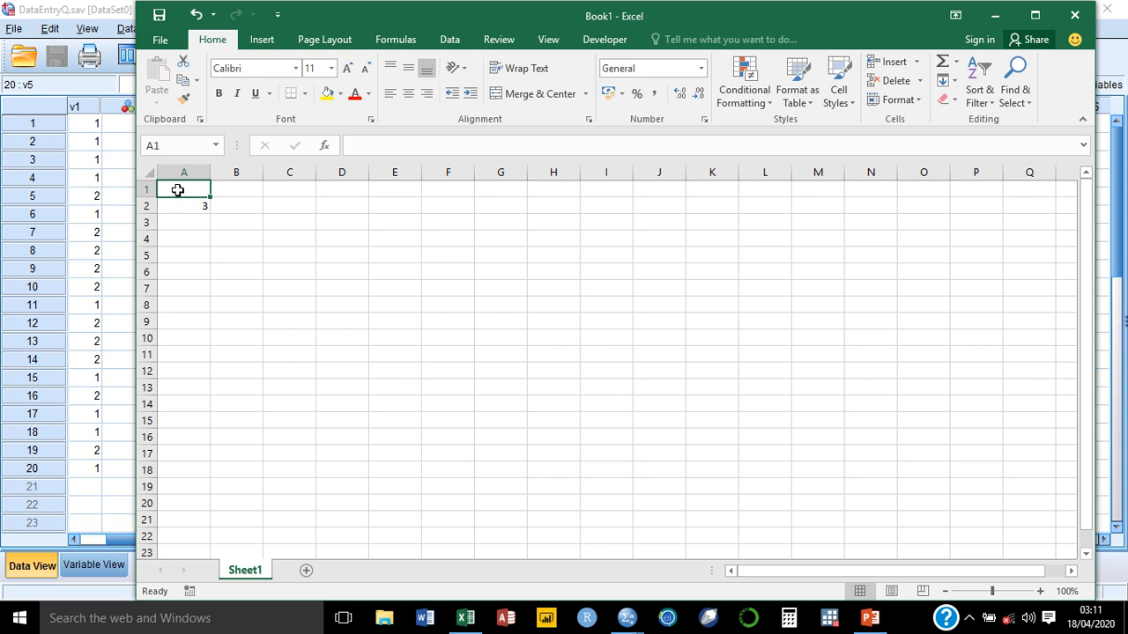
type("v5")
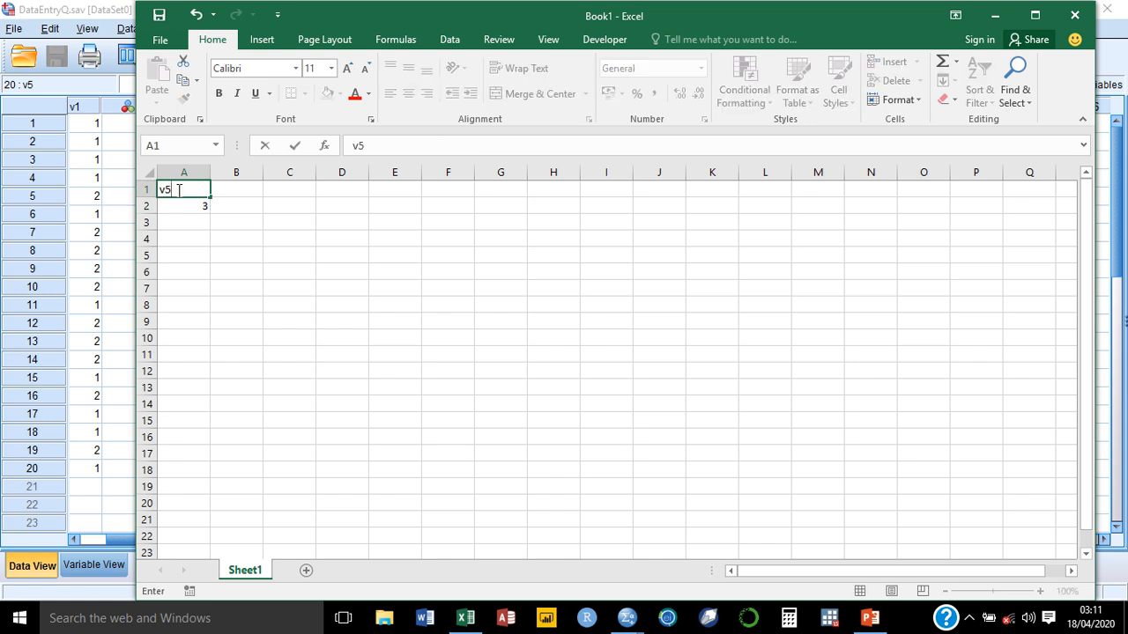
key("Tab")
type("v6")
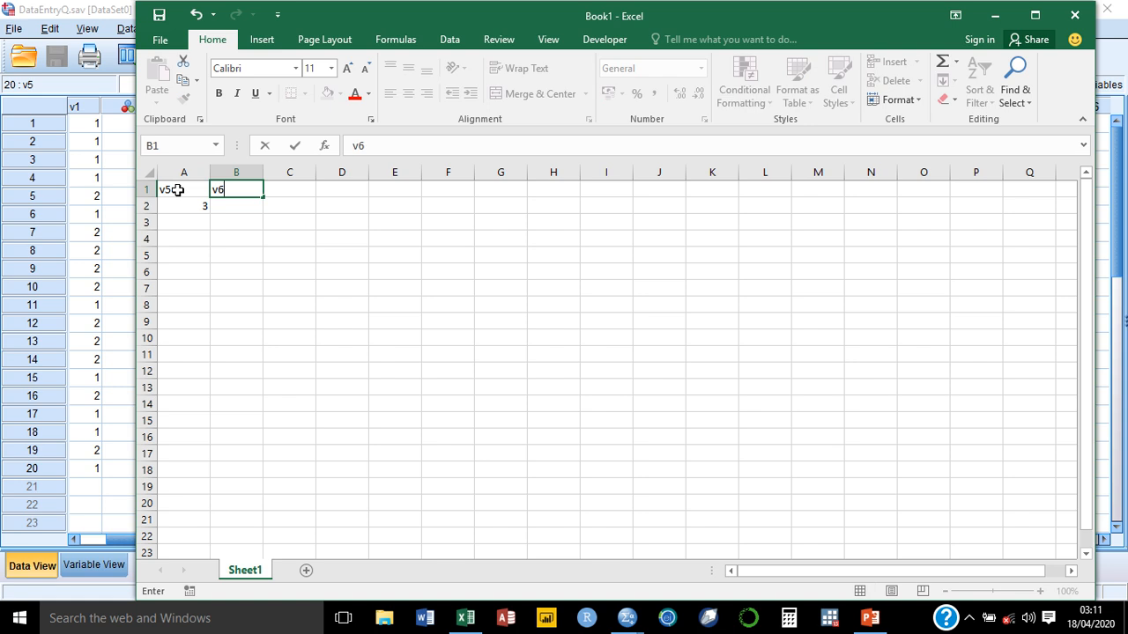
left_click(177, 190, "shift")
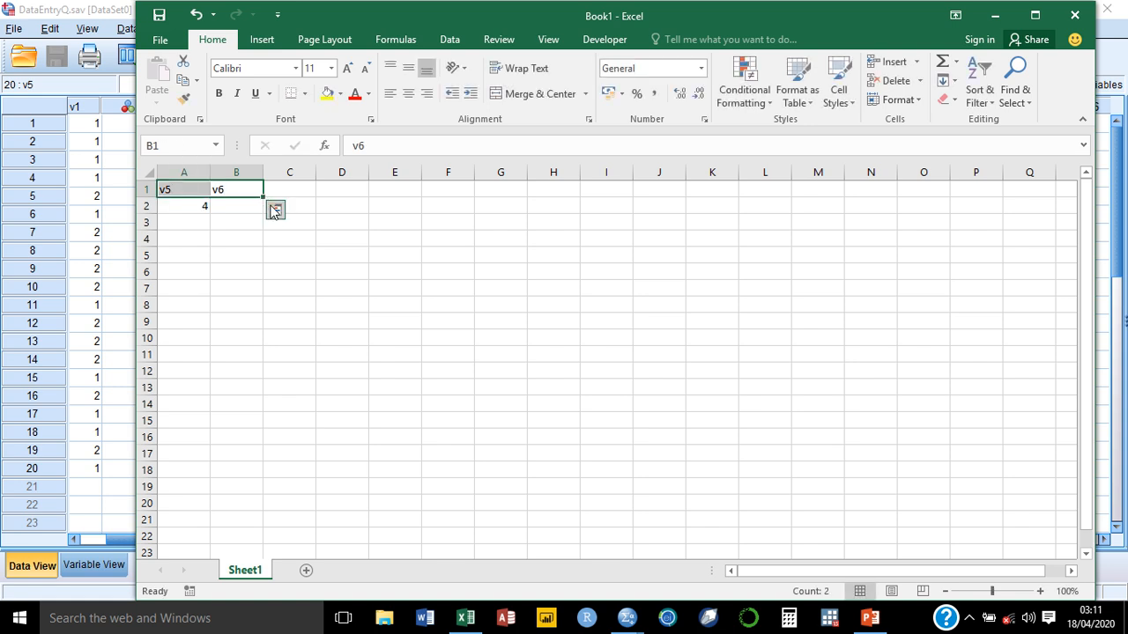
left_click_drag(262, 195, 875, 200)
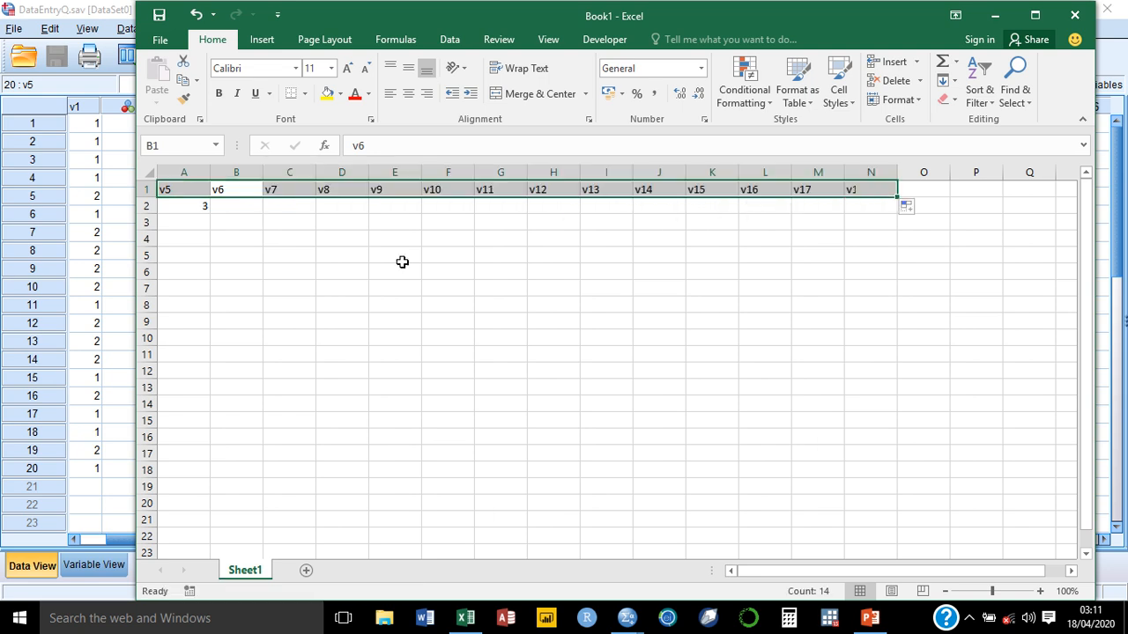
Fill the random number formula from A2 down to row 21 and across to column N
left_click(181, 204)
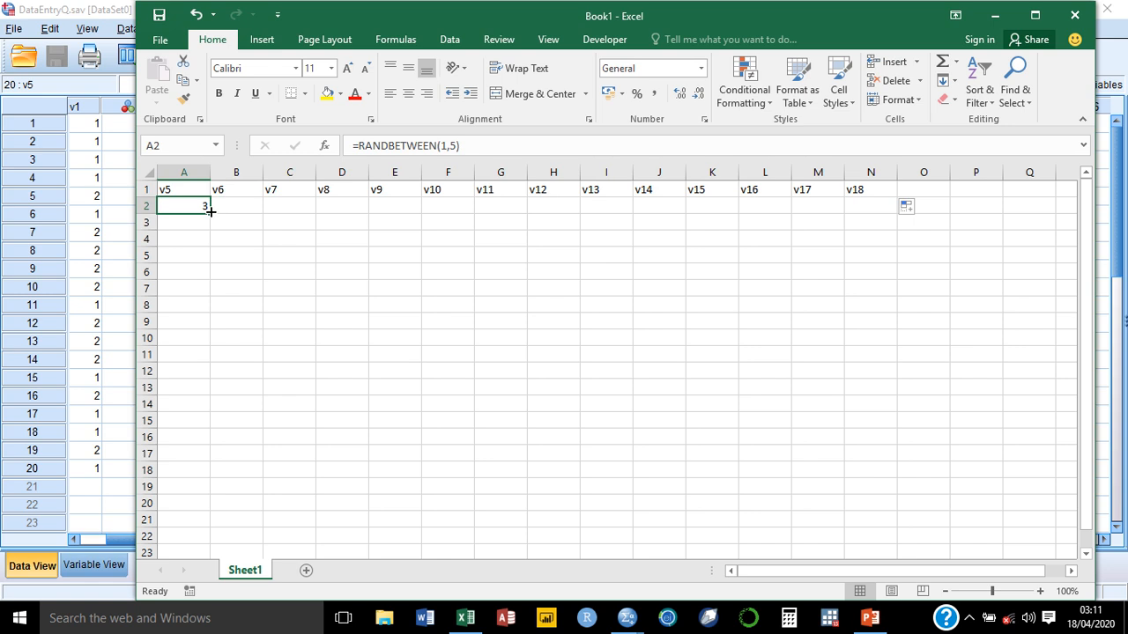
left_click_drag(209, 213, 446, 530)
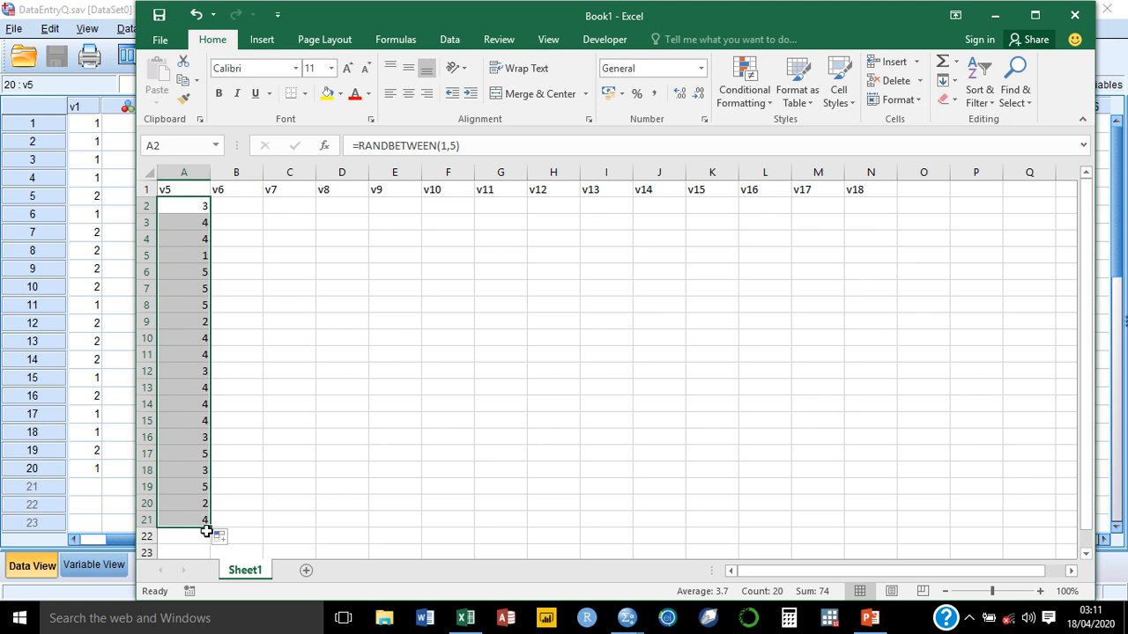
left_click_drag(207, 524, 903, 492)
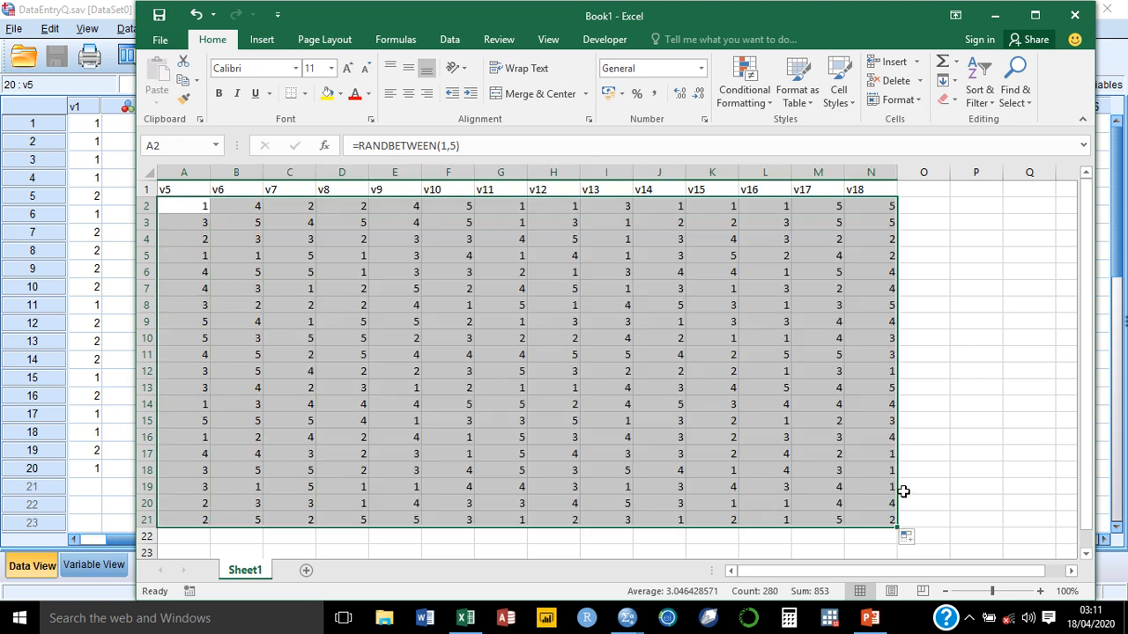
Copy the random values in A2:N21, switch to the SPSS data editor and paste them starting at case 1 of v5
key("ctrl+c")
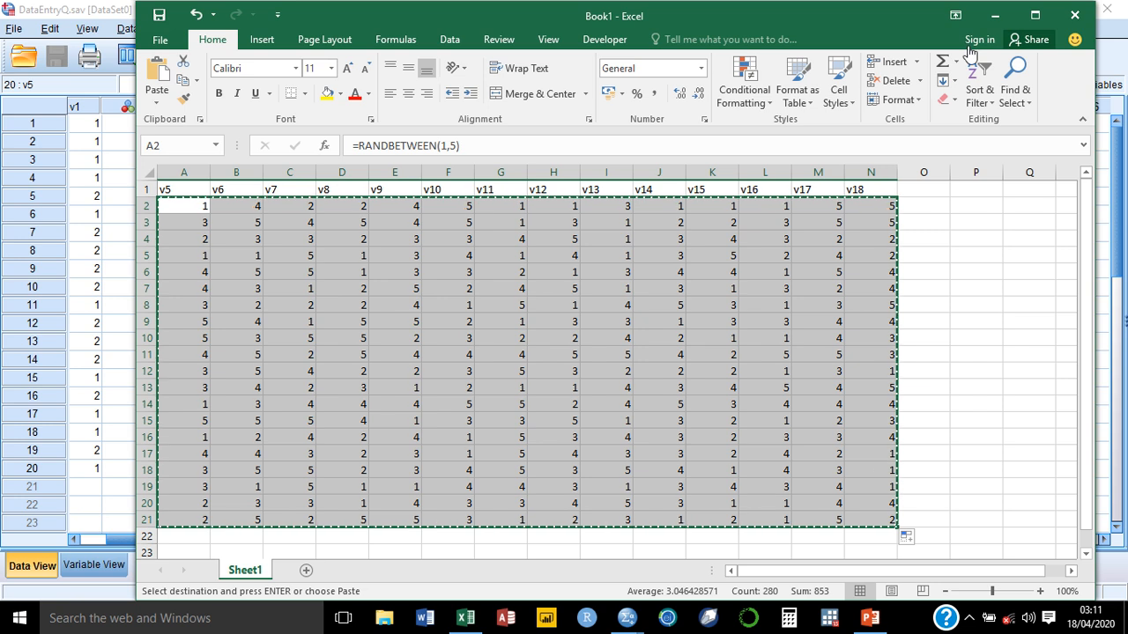
left_click(993, 20)
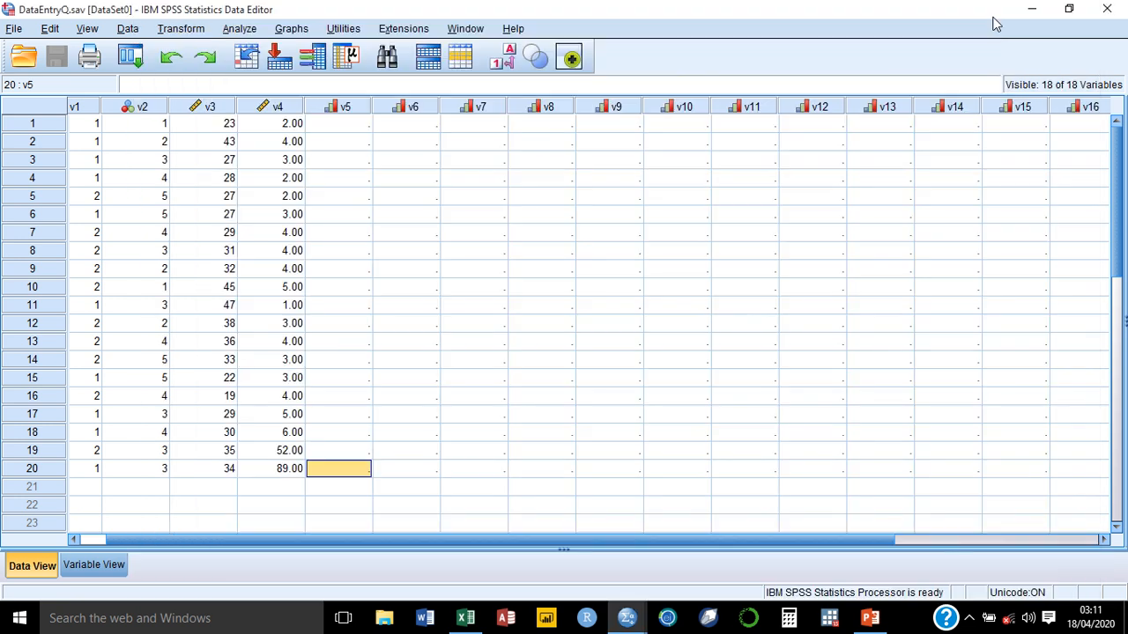
left_click(348, 113)
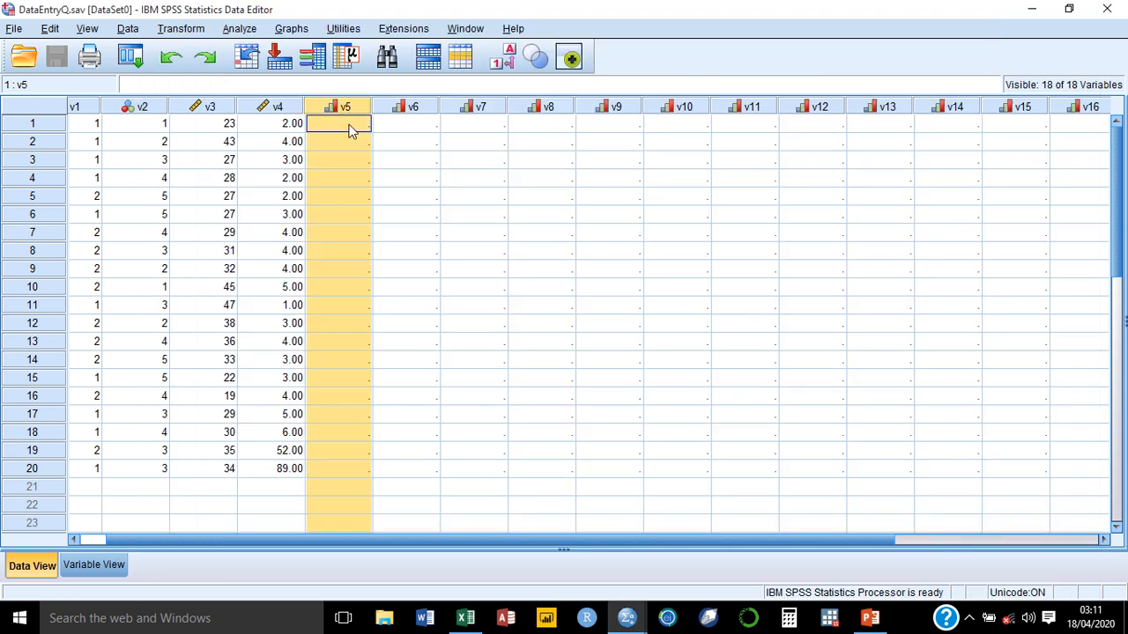
left_click(350, 130)
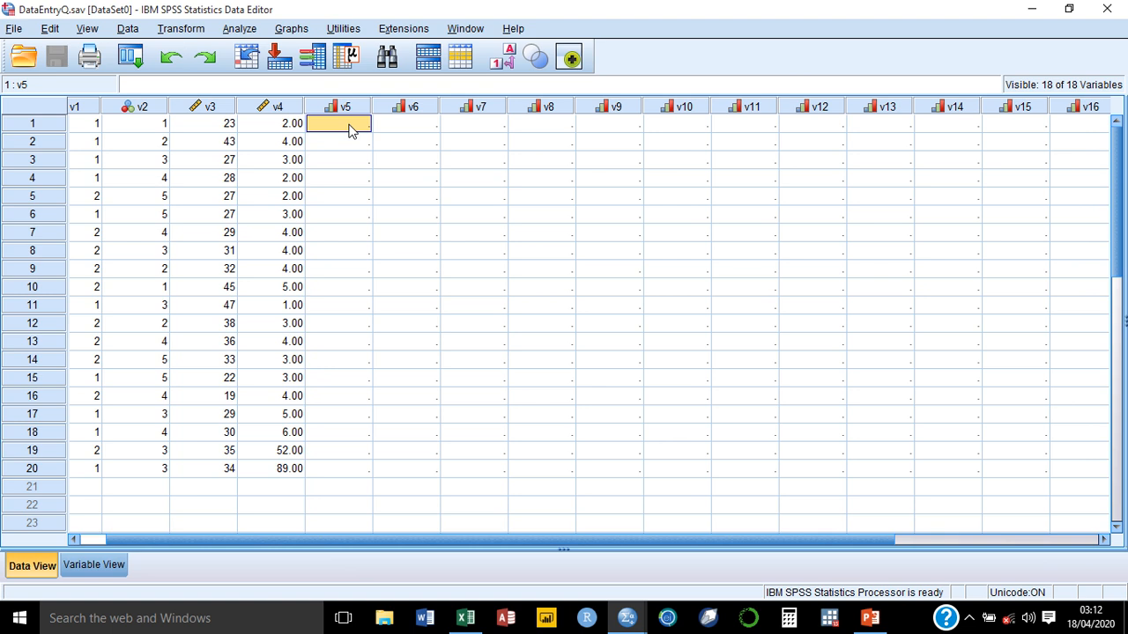
key("ctrl+v")
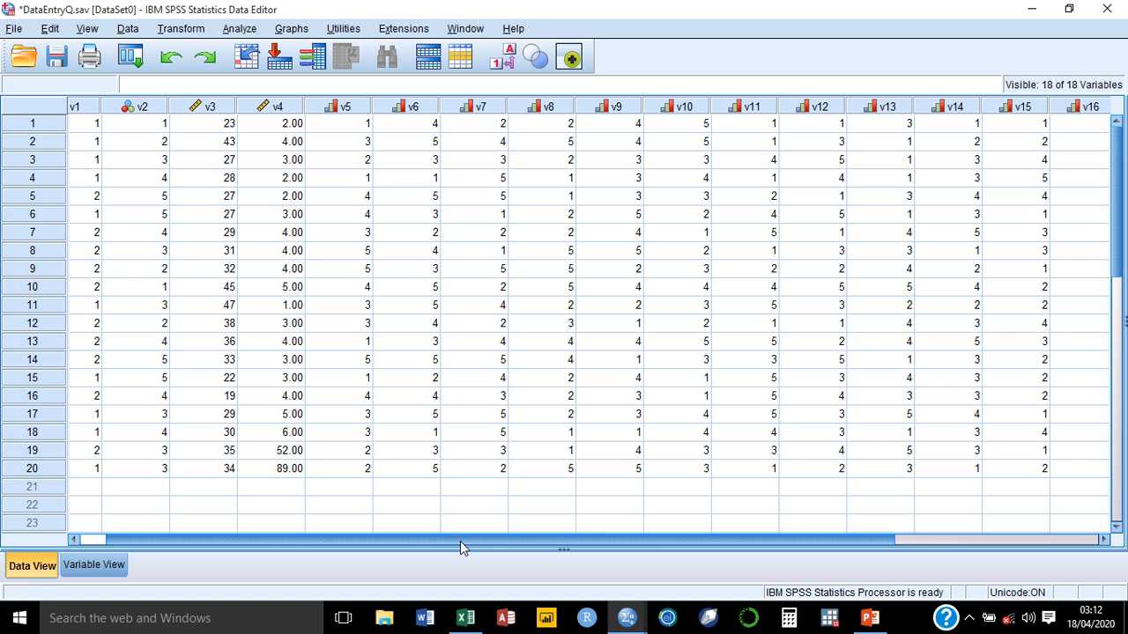
Save the DataEntryQ data file and display the value labels in place of the numeric codes
left_click_drag(460, 541, 443, 524)
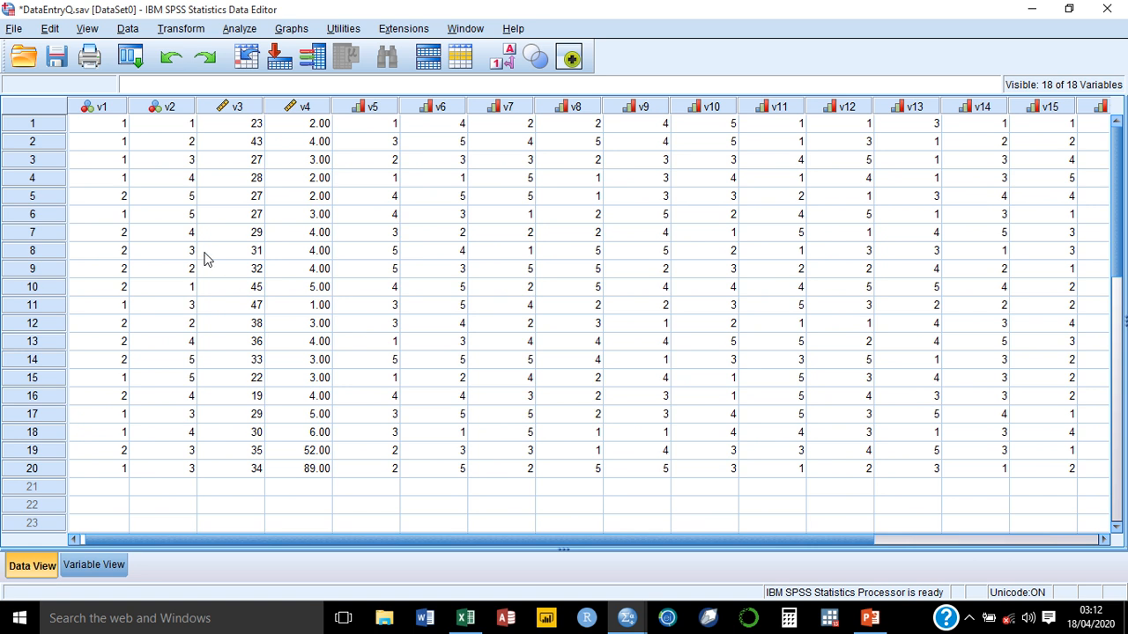
left_click(55, 57)
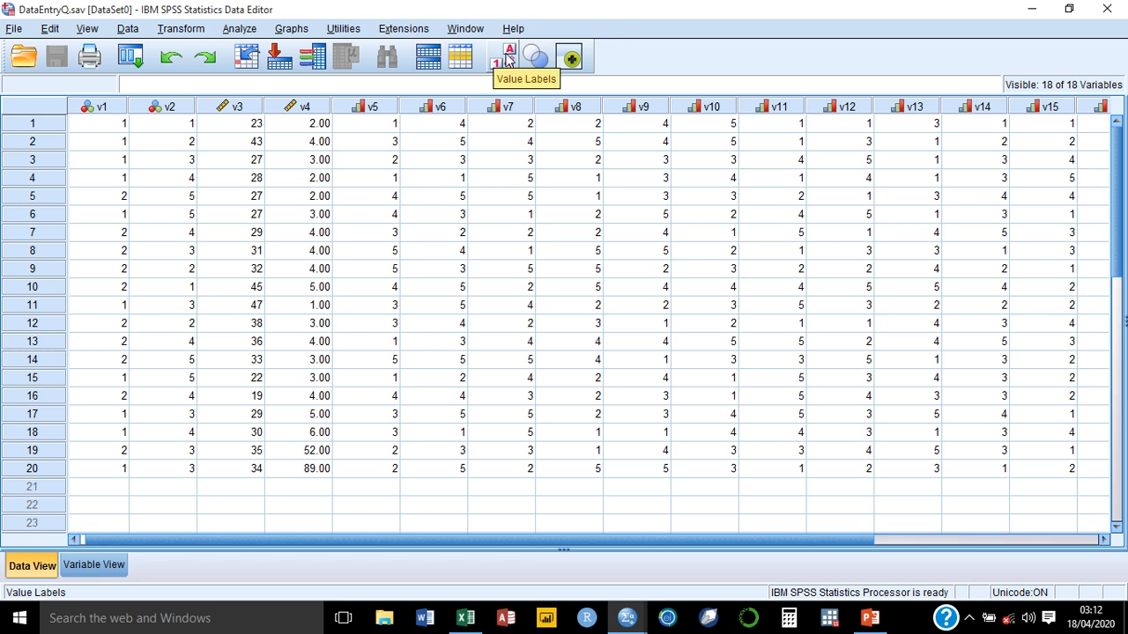
left_click(505, 58)
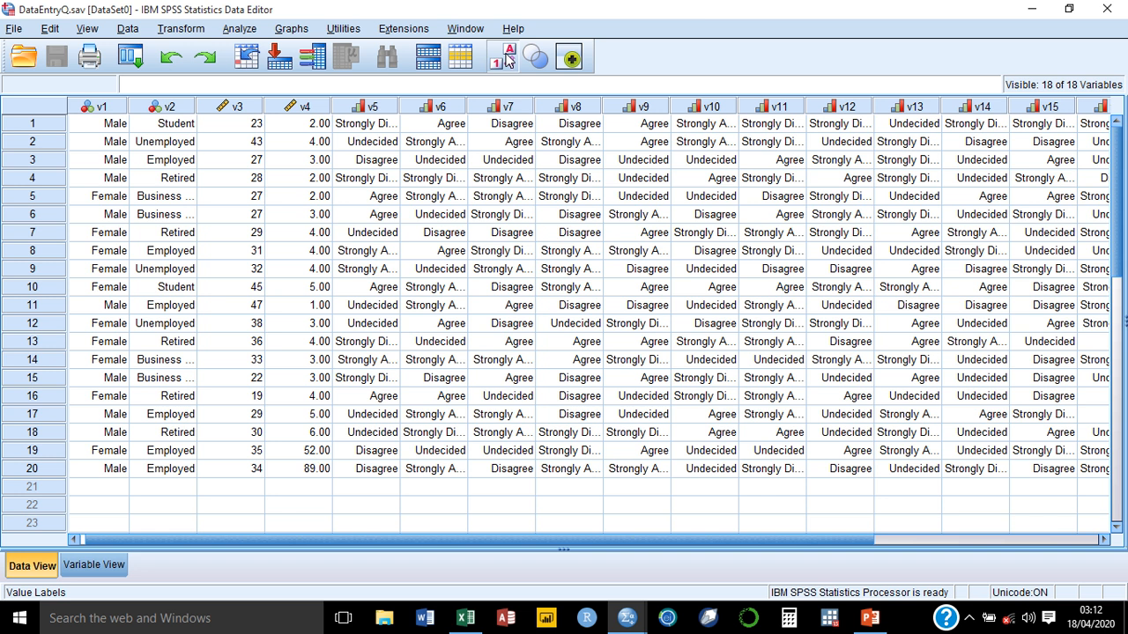